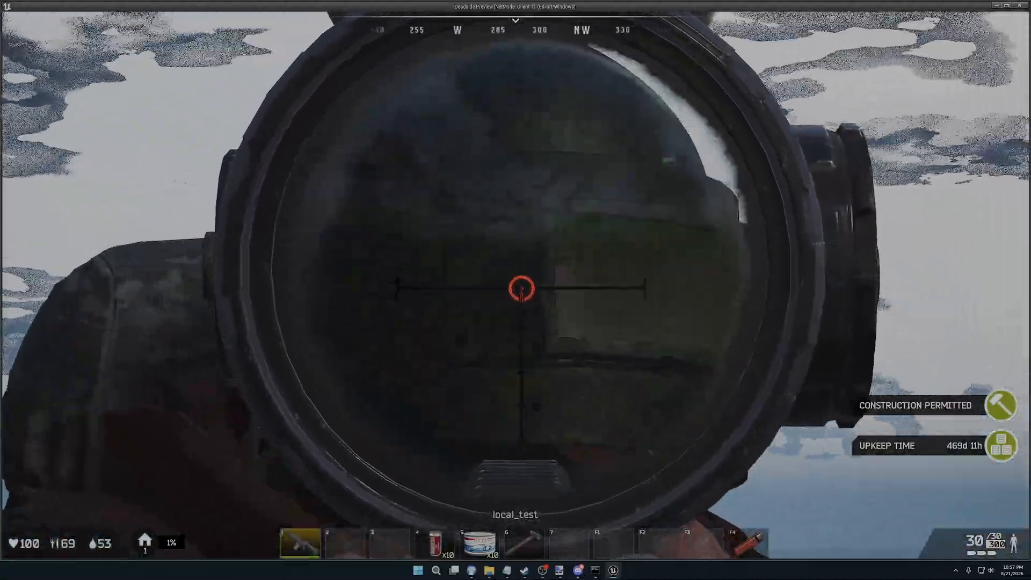
- Examine the Dr Pepper armor and helmet on the other player in the play preview, and end the play session
right_click(515, 290)
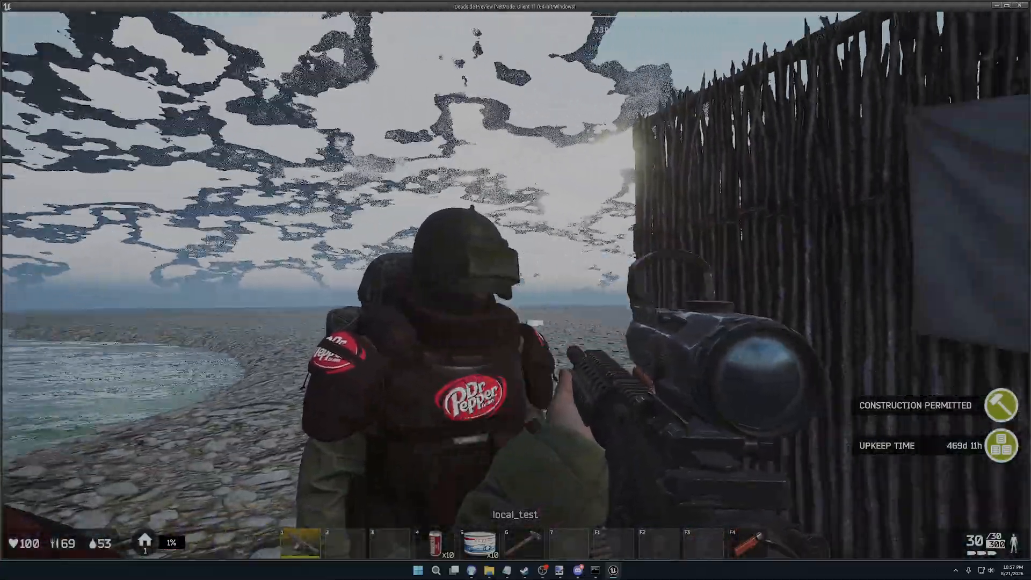
key(w)
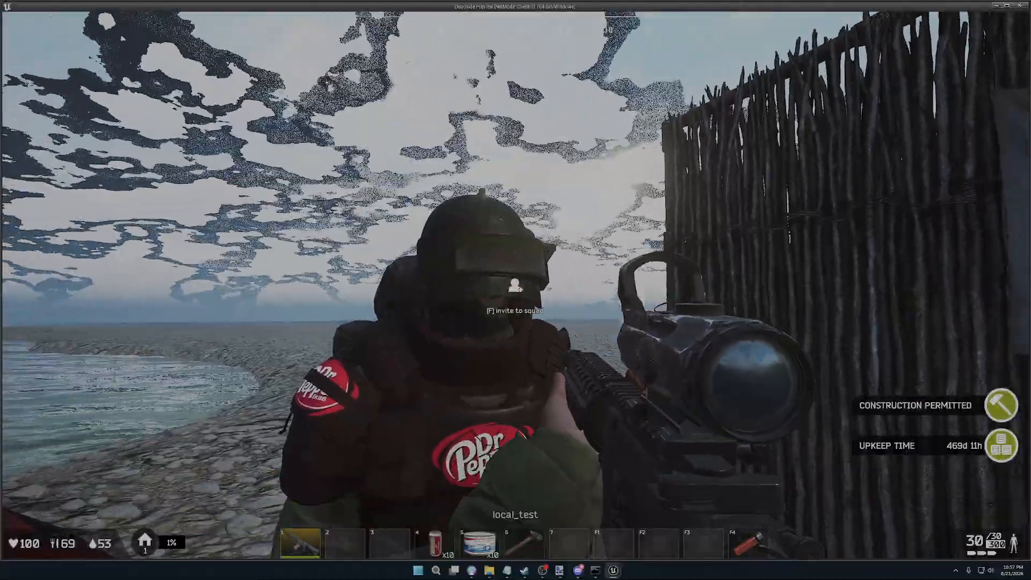
key(s)
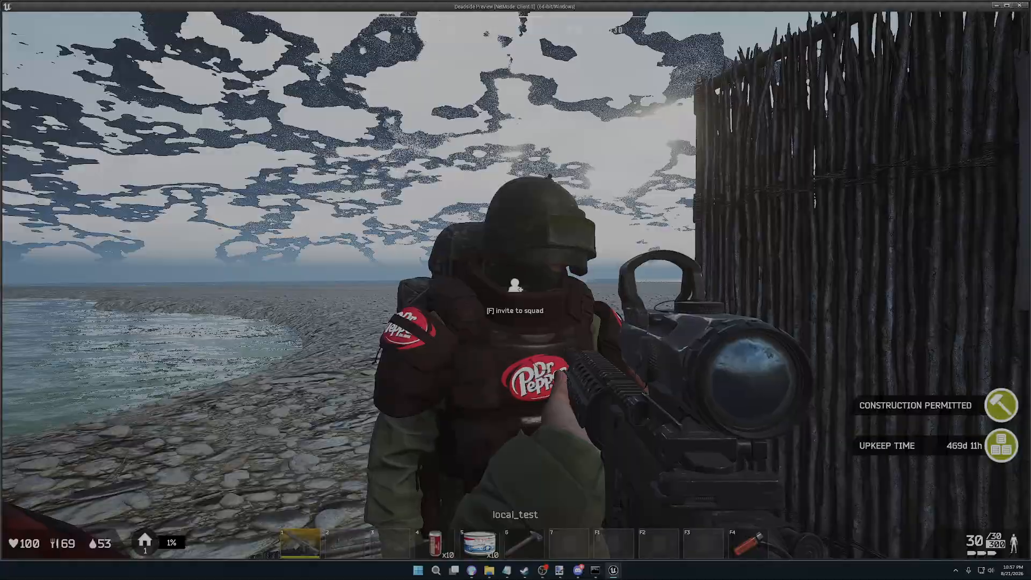
right_click(516, 290)
right_click(515, 290)
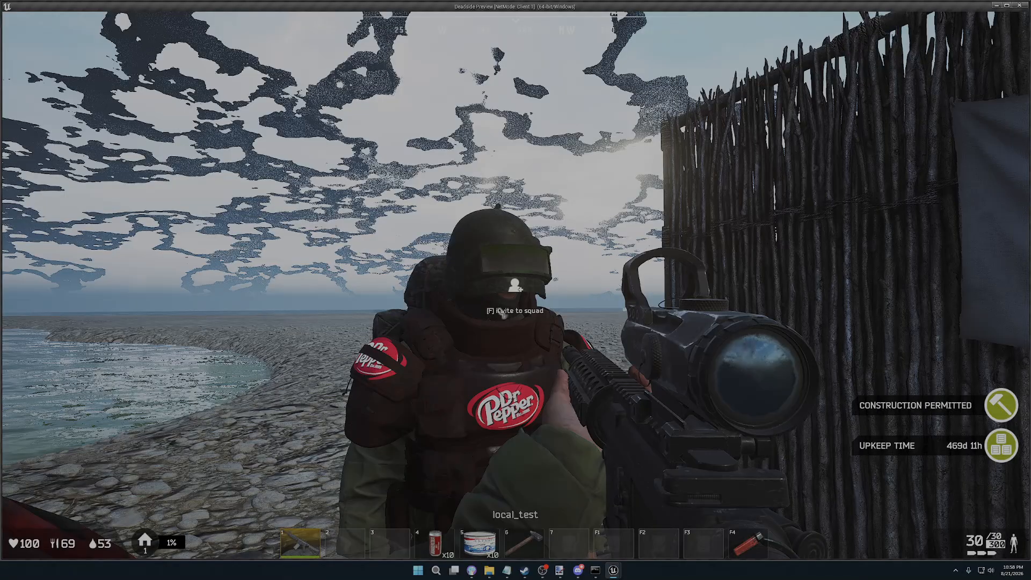
key(Escape)
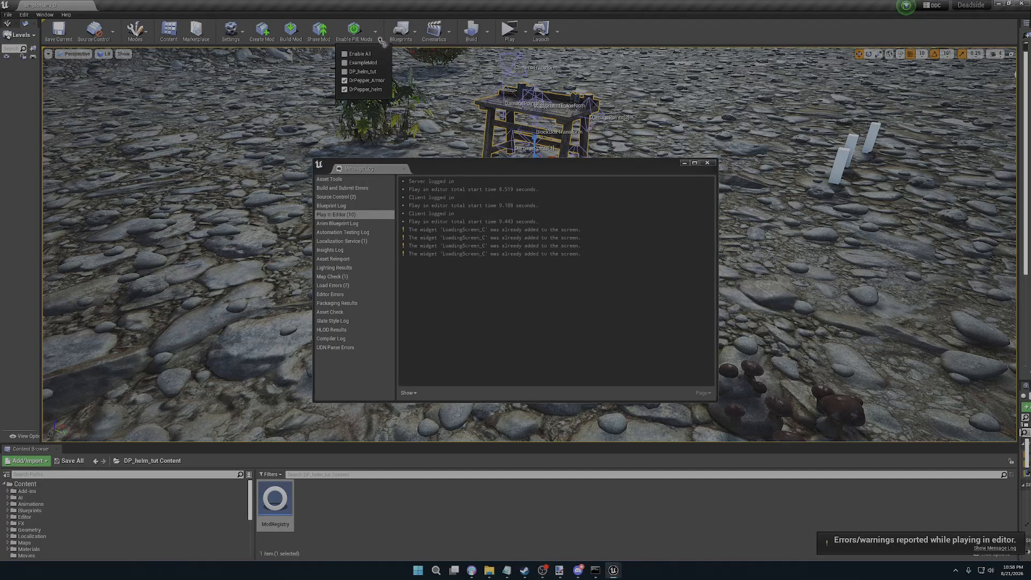
click(709, 164)
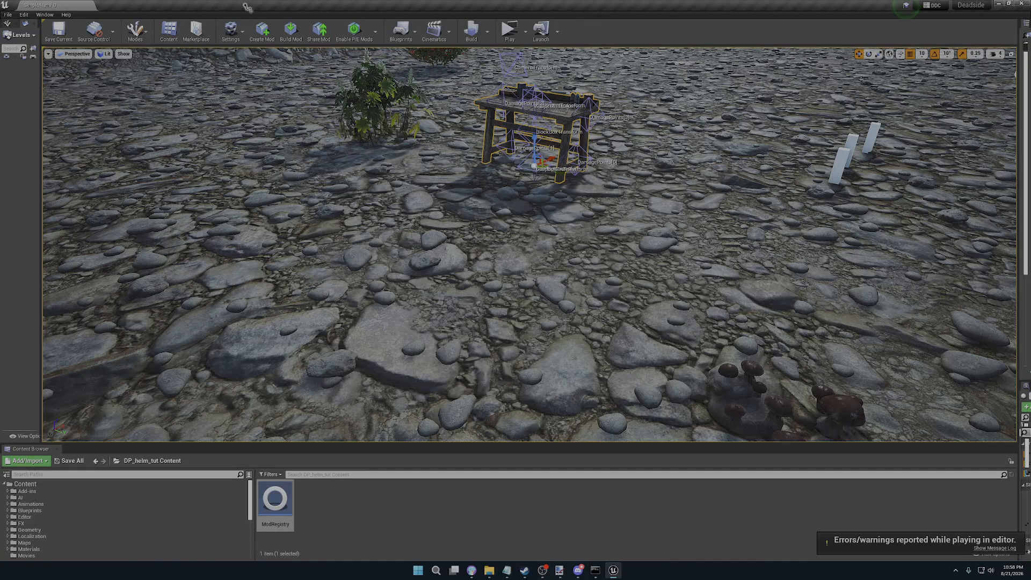
- Check which mods are enabled for play in editor, including DrPepper_Armor and DrPepper_helm
click(374, 33)
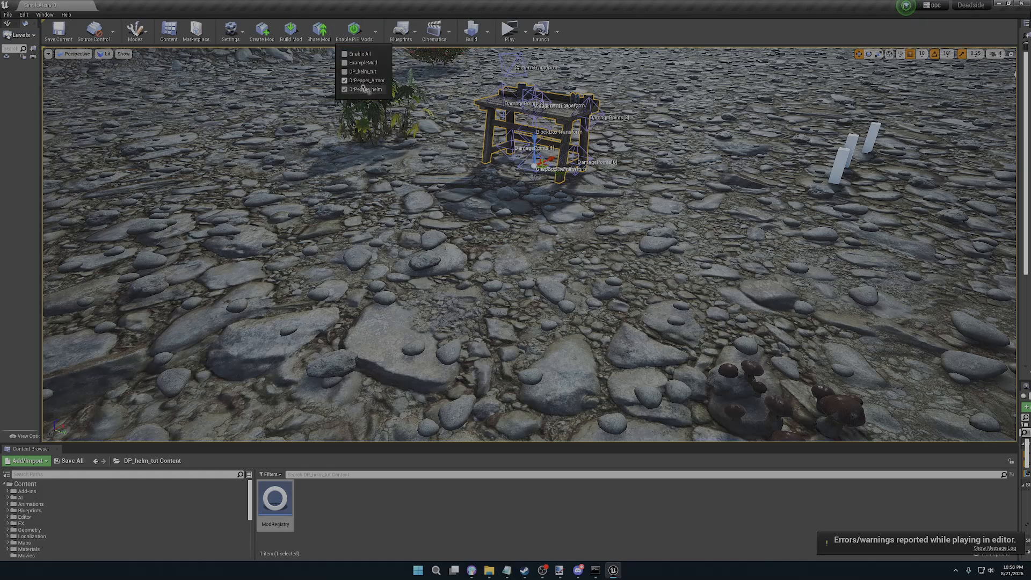
click(345, 90)
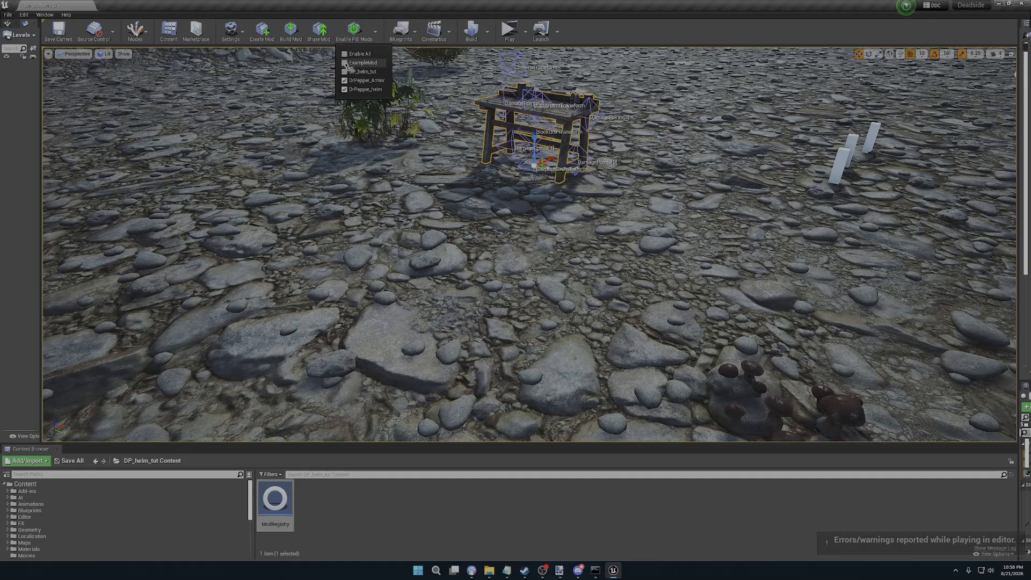
click(345, 90)
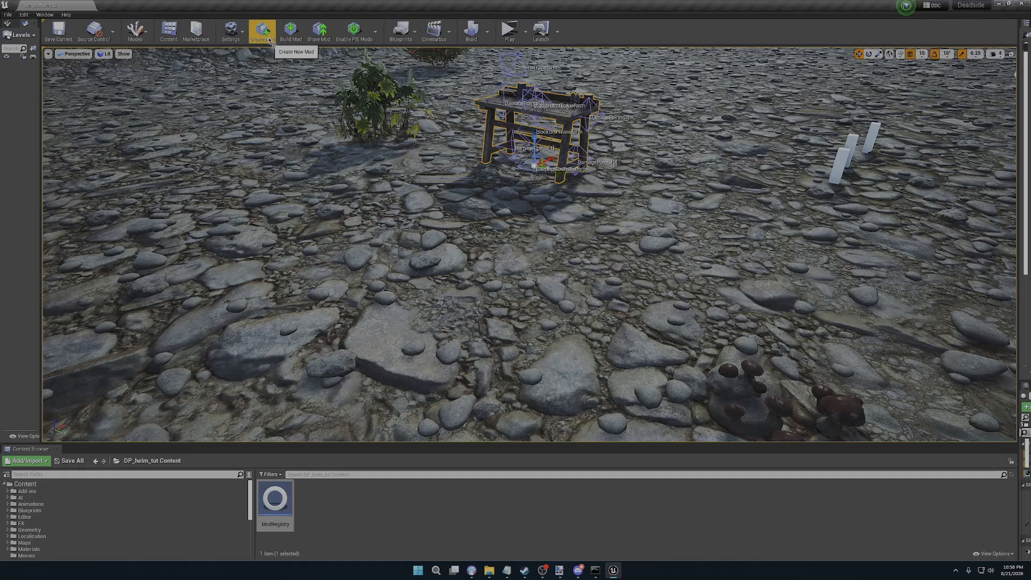
click(262, 34)
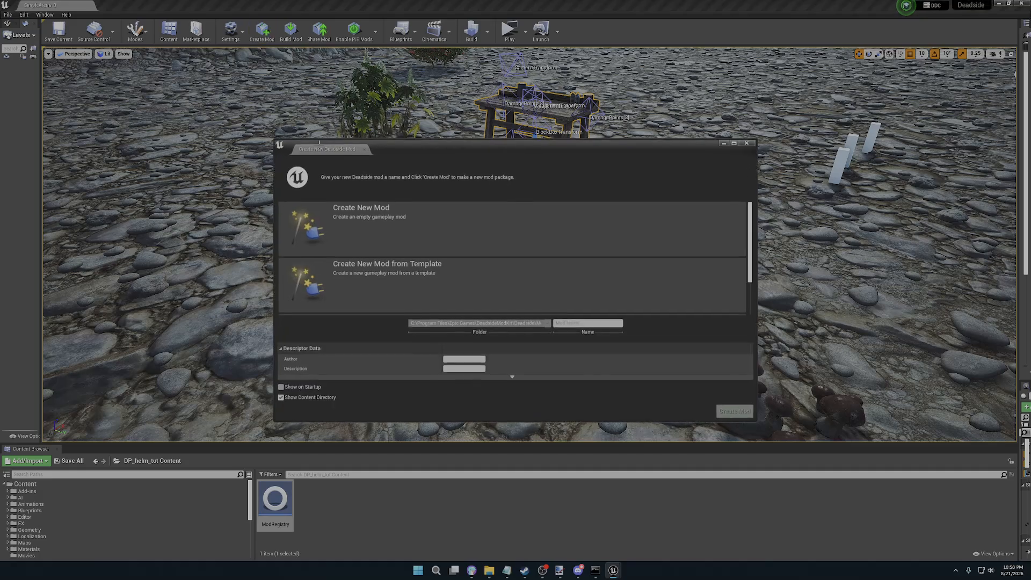
click(372, 216)
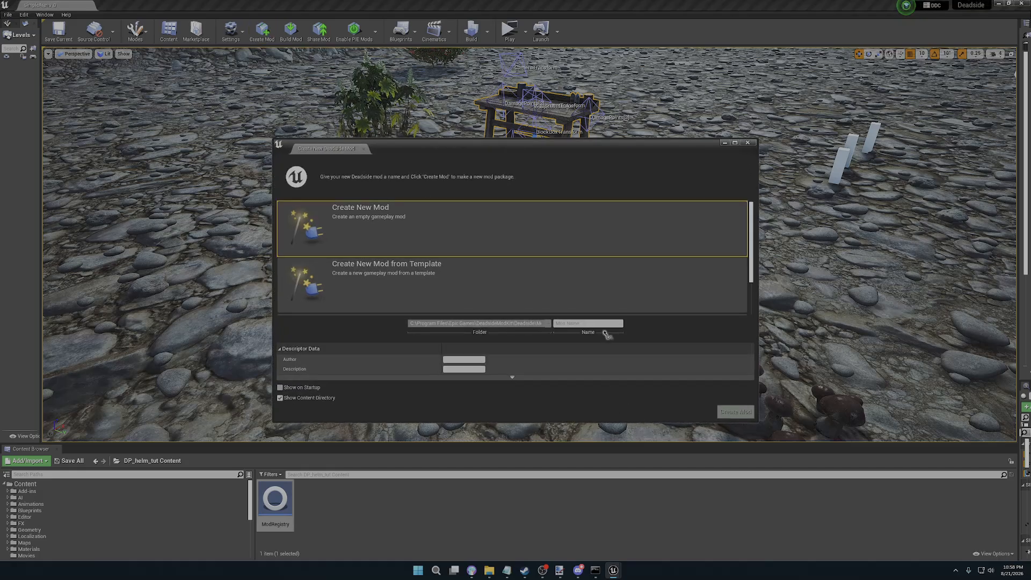
click(584, 324)
text(gewssefsf)
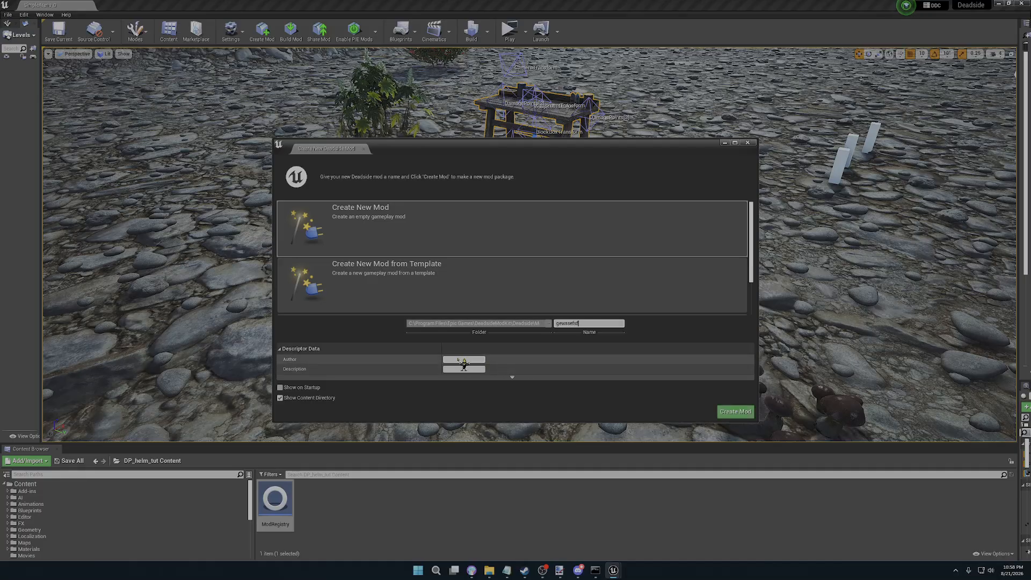
text(waDawd)
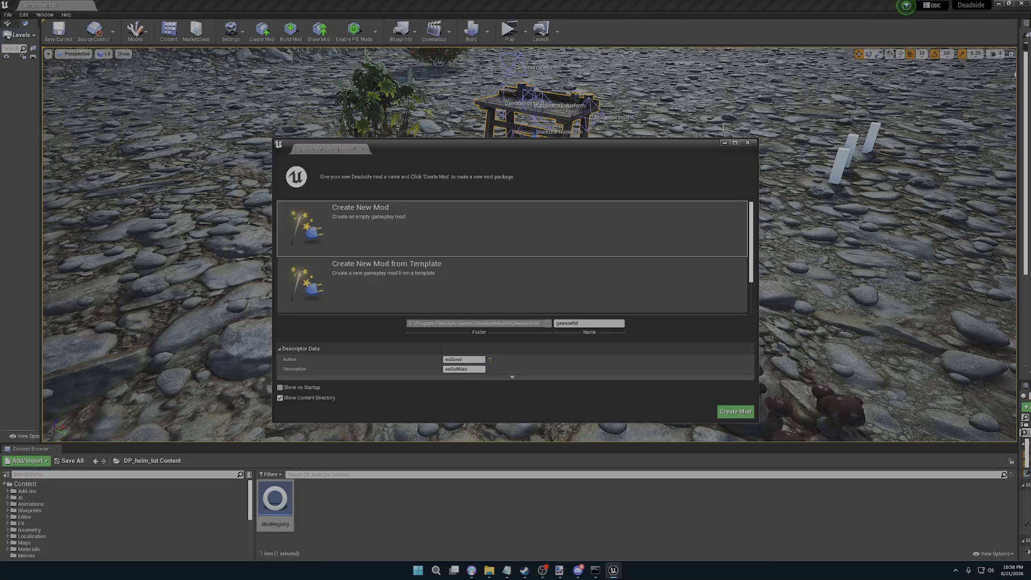
click(747, 143)
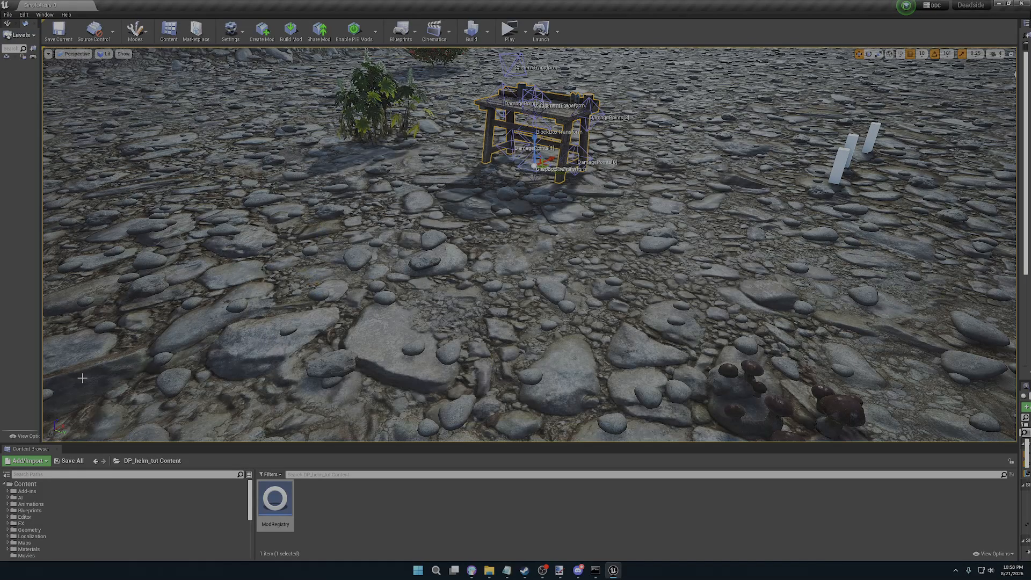
- Enlarge the Content Browser to show more folders, and select the DP_helm_tut Content folder
drag(369, 443, 371, 312)
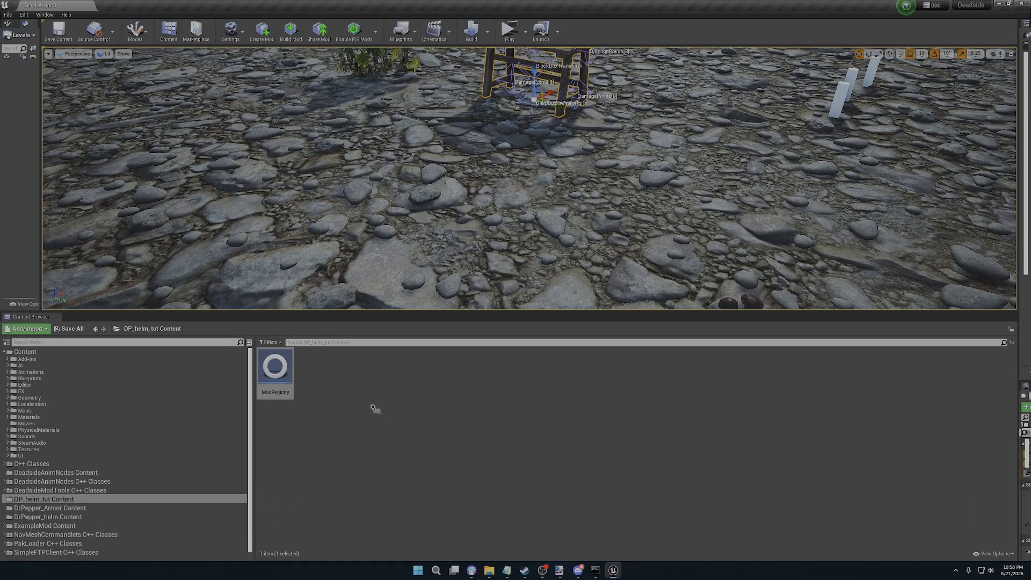
click(72, 501)
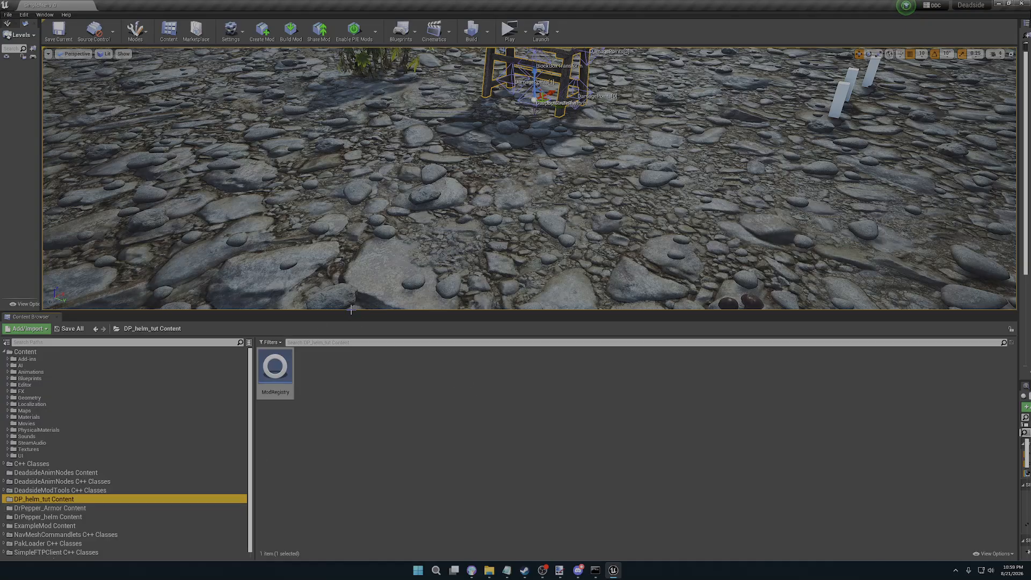
drag(355, 313, 354, 348)
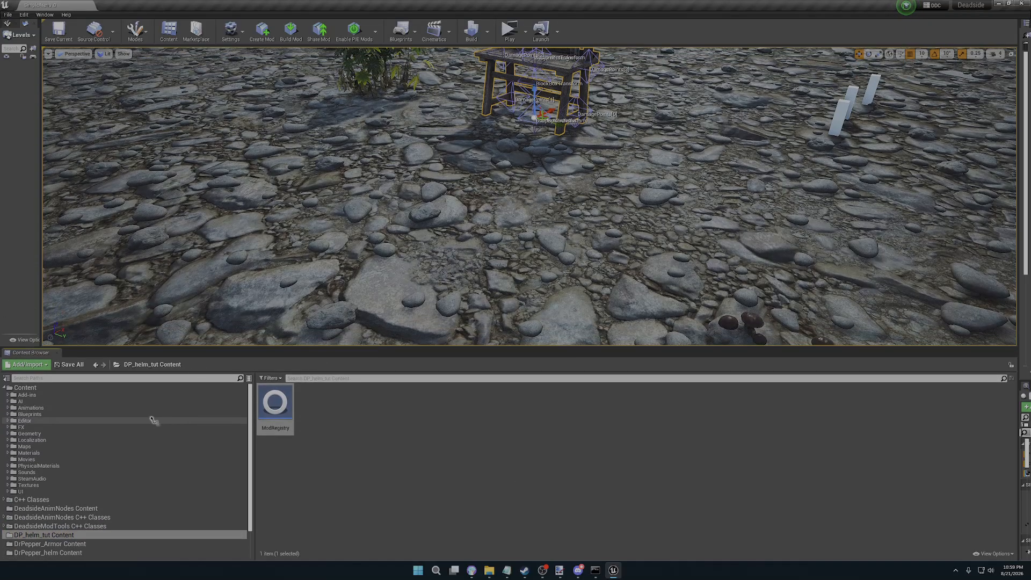
- Open the Blueprints > Items > Wearable > Helmets content folder and copy the equip_helmet_assault asset
click(50, 414)
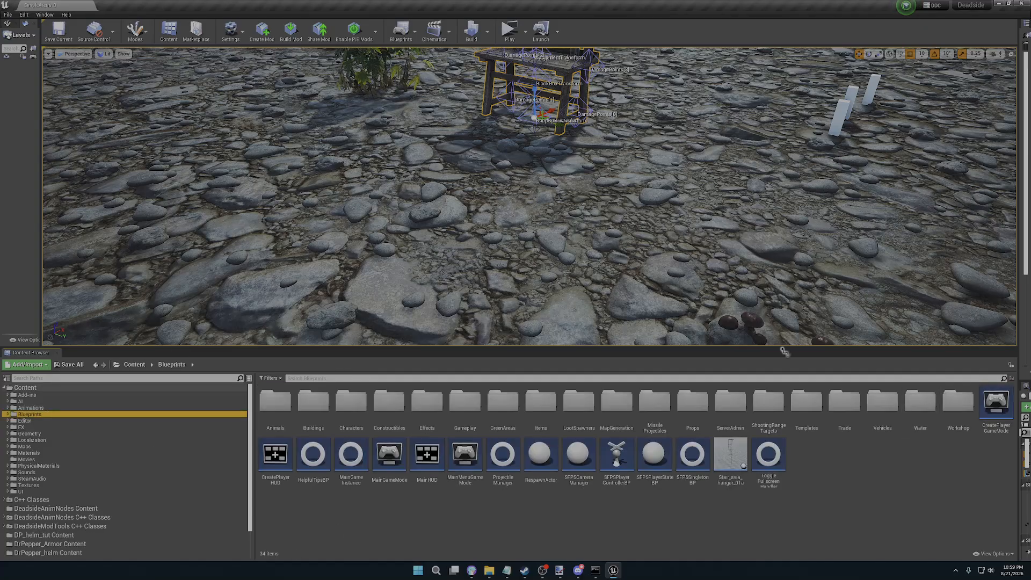
click(544, 409)
double_click(544, 410)
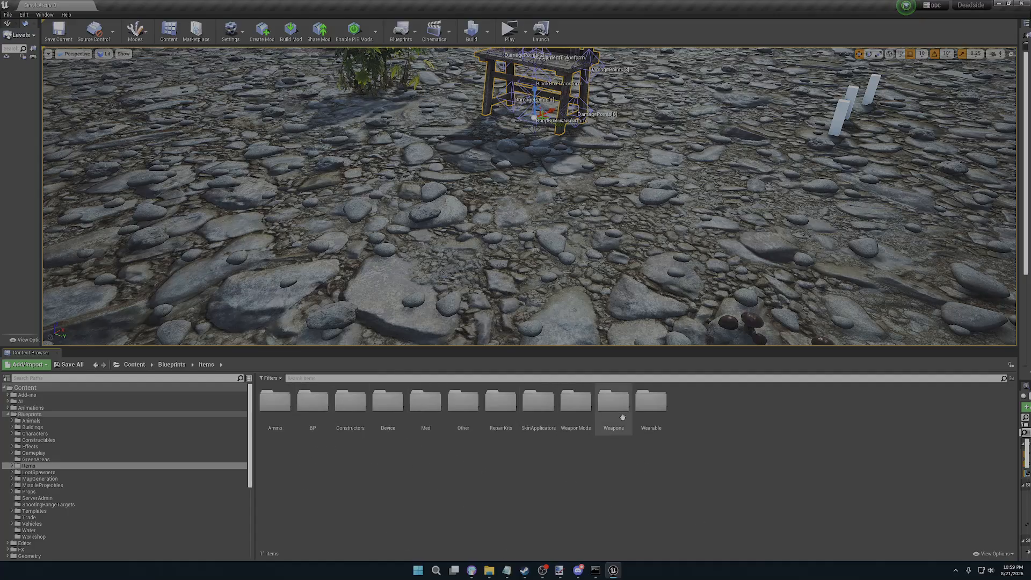
double_click(650, 403)
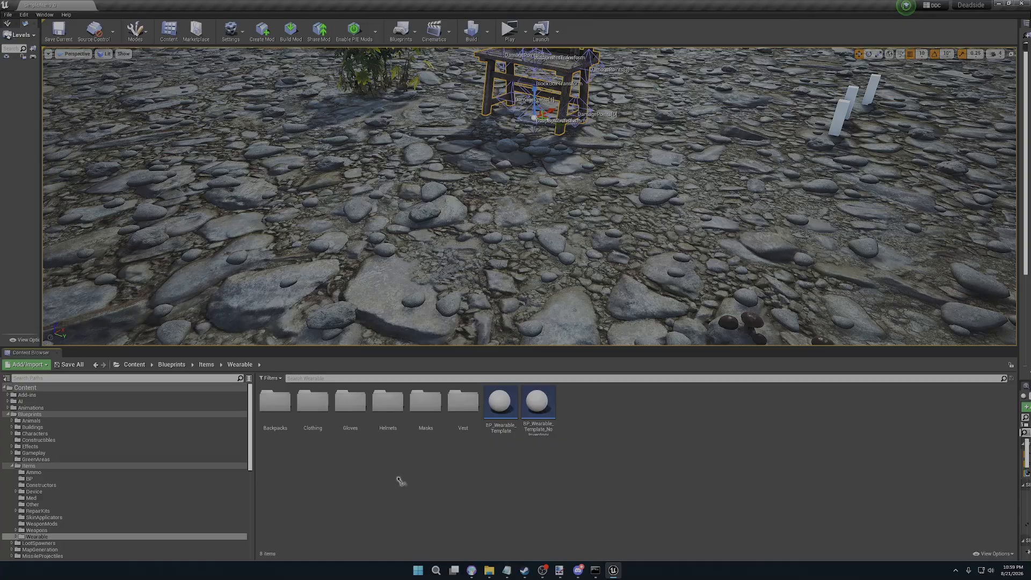
double_click(386, 406)
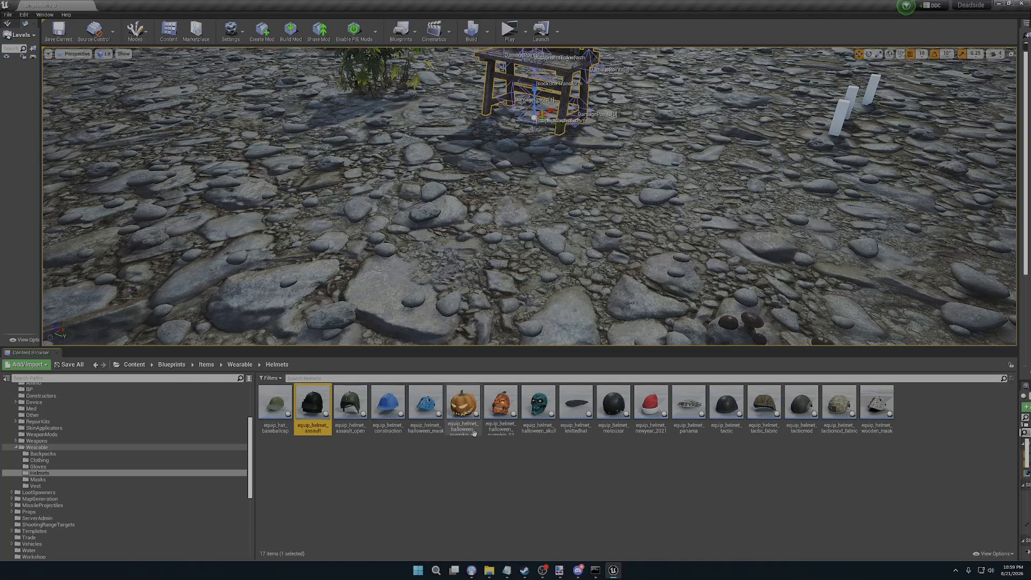
click(308, 427)
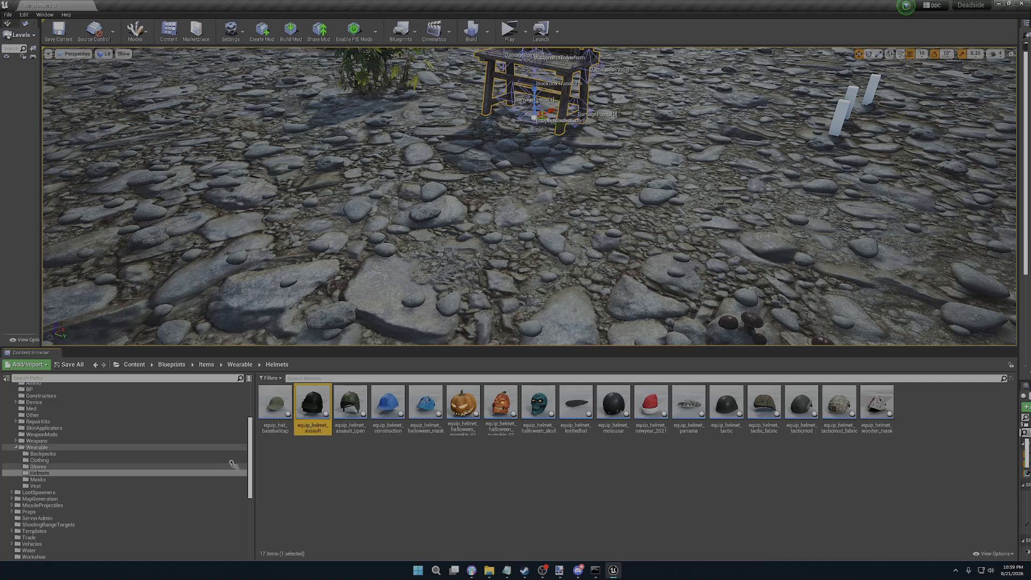
- Paste the copied assault helmet asset into the DP_helm_tut Content folder
scroll(51, 496, down, 10)
click(52, 494)
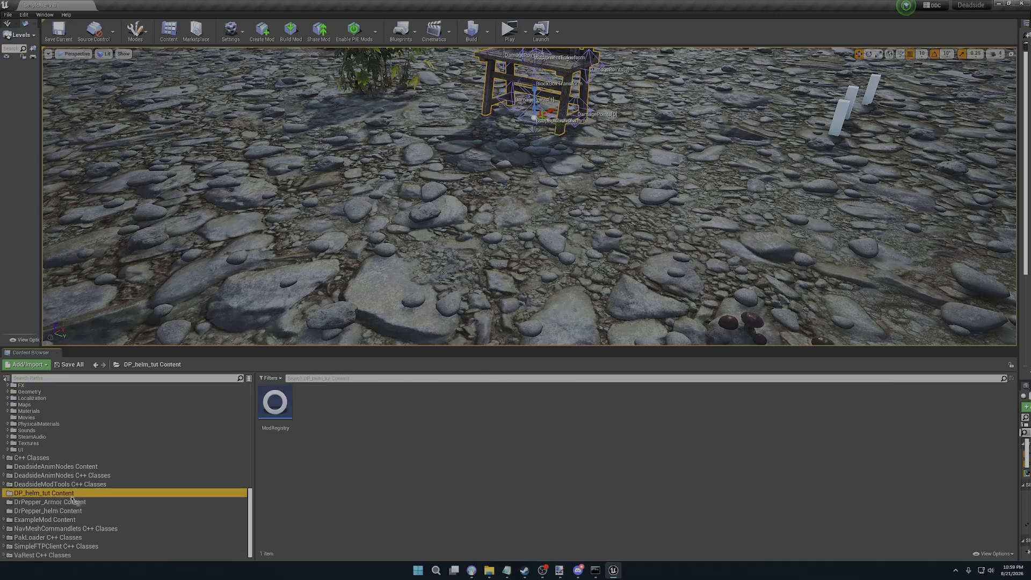
click(368, 421)
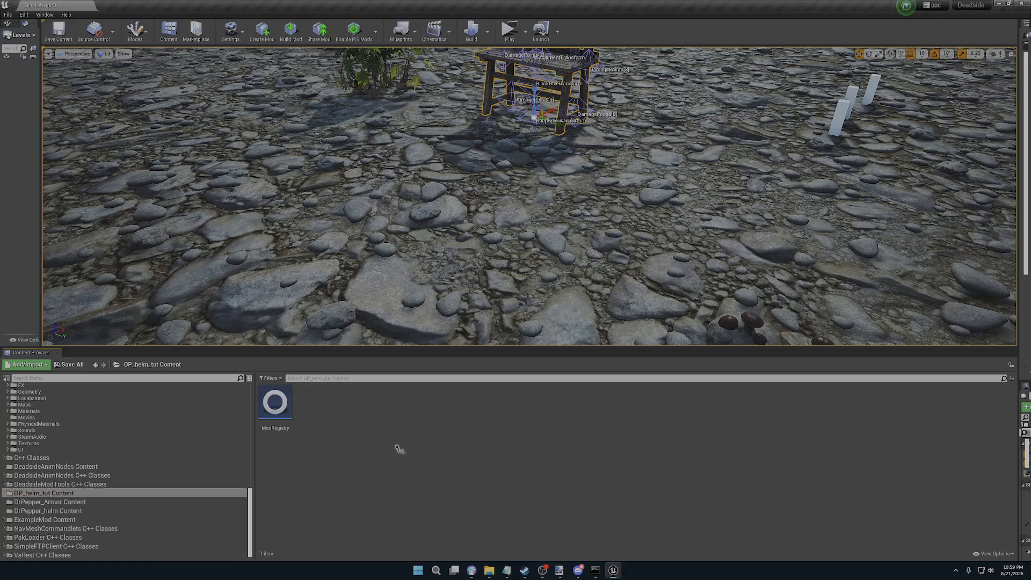
key(ctrl+v)
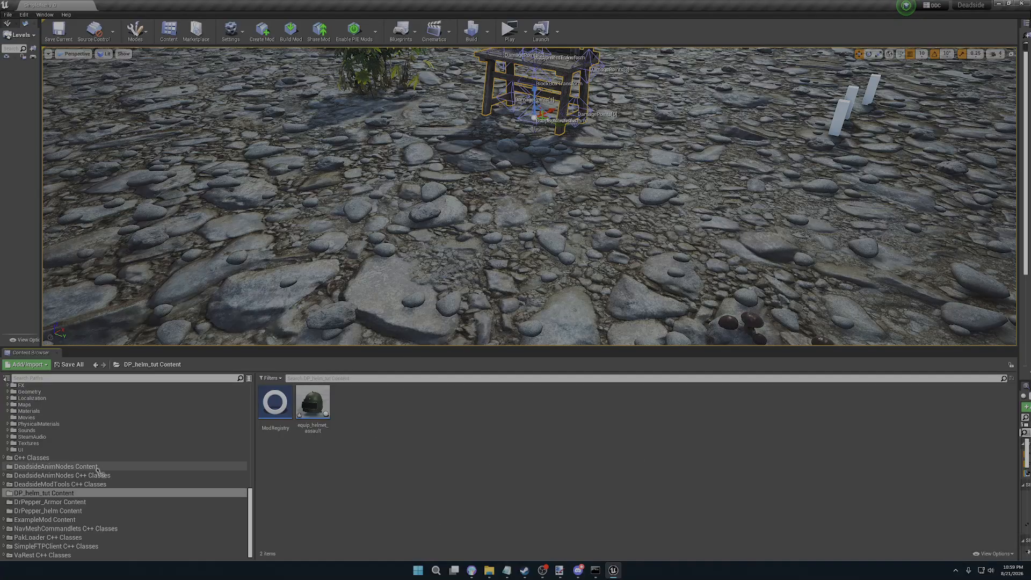
- Collapse the Blueprints folder tree, open the mod's copy of equip_helmet_assault, and move its editor window clear of the mod's assets
scroll(101, 465, up, 15)
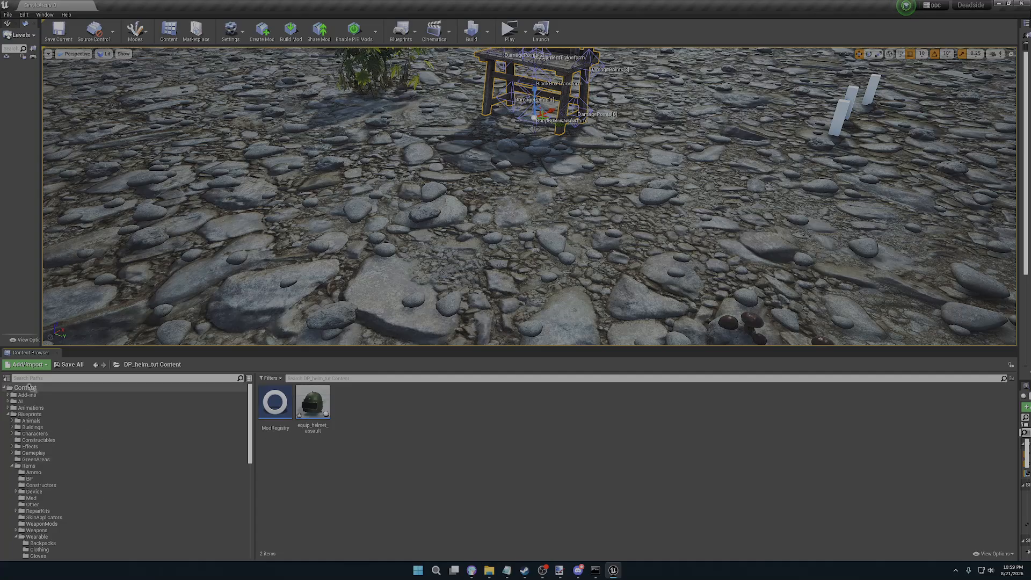
click(8, 414)
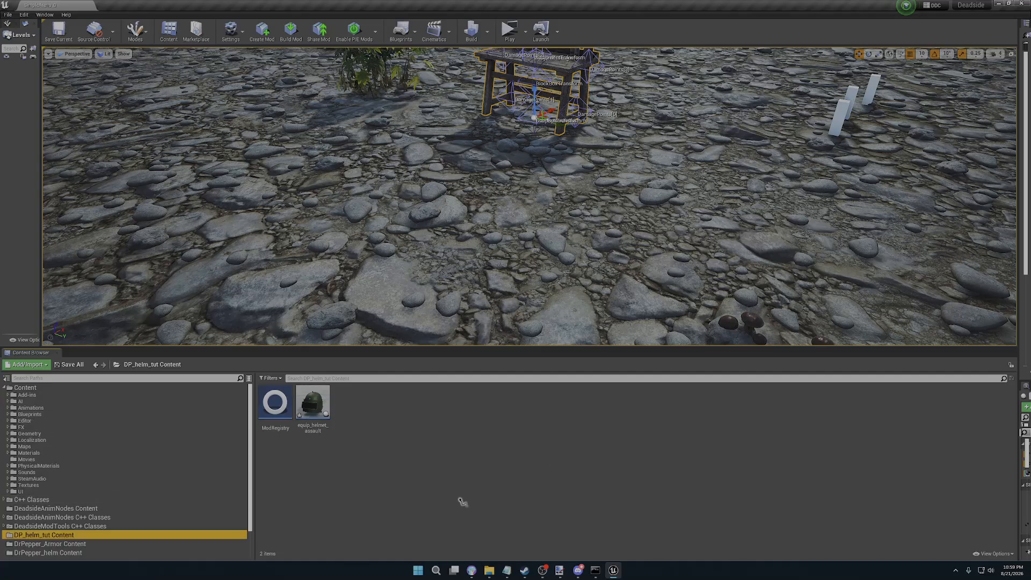
double_click(312, 403)
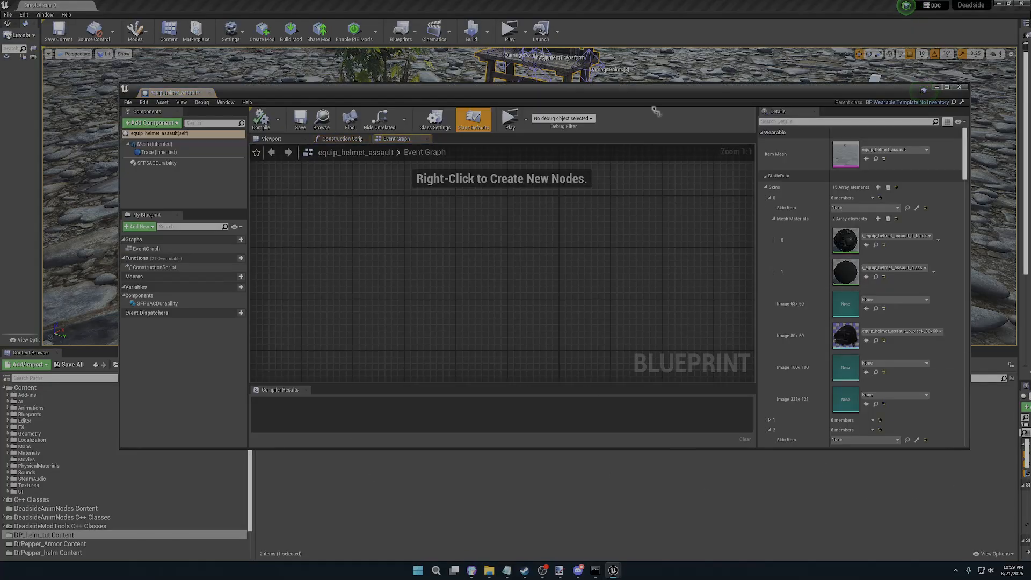
drag(670, 95, 639, 37)
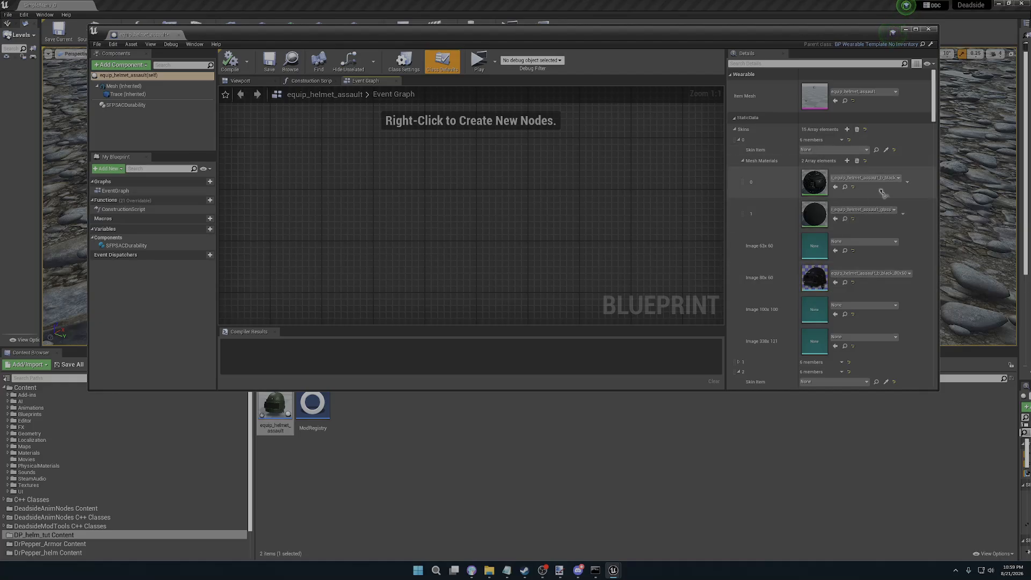
- Copy the materials i_equip_helmet_assault_b_black and i_equip_helmet_assault_glass, located through the helmet blueprint's first skin, into the DP_helm_tut Content folder
click(846, 187)
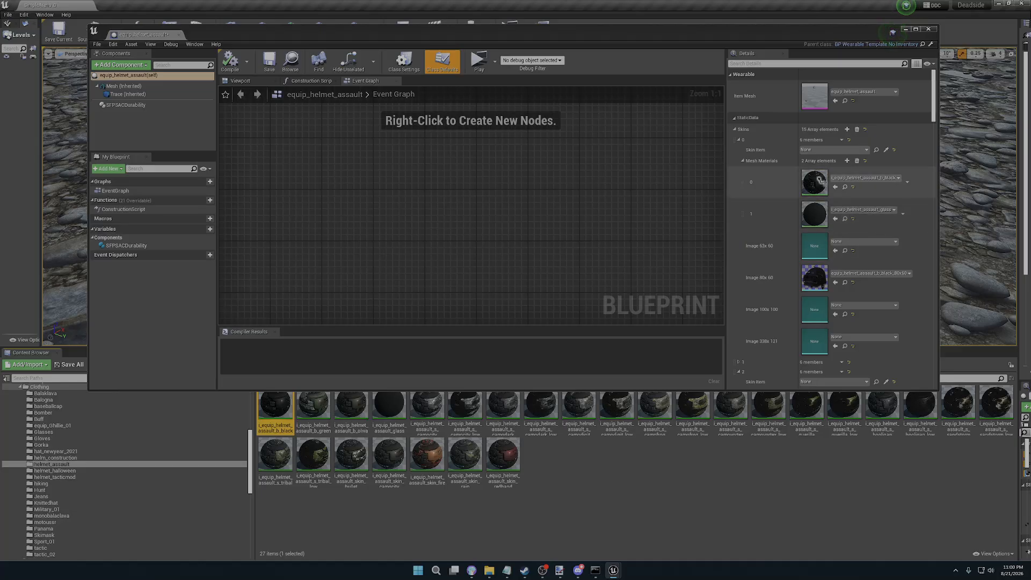
click(905, 30)
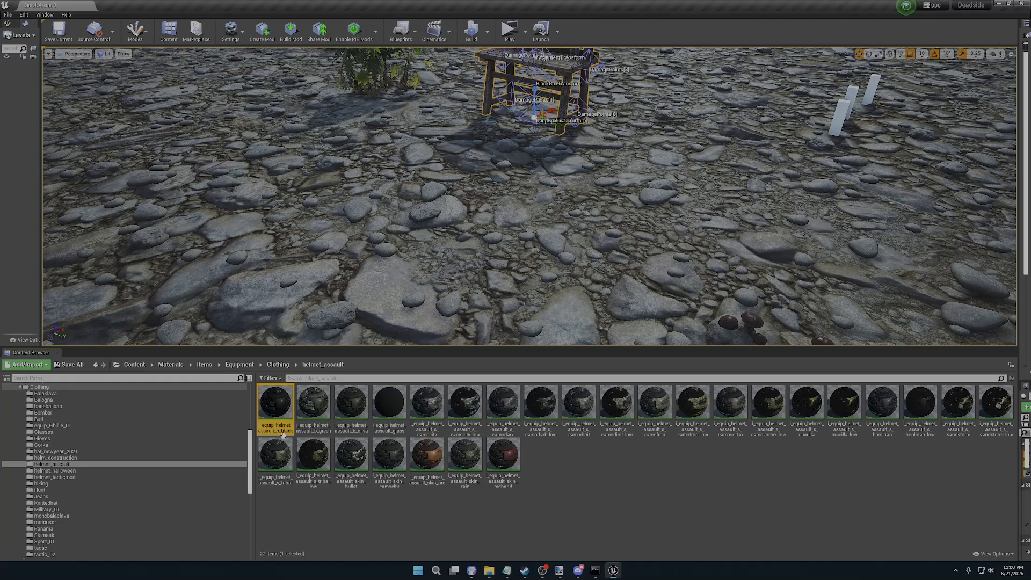
ctrl+click(391, 403)
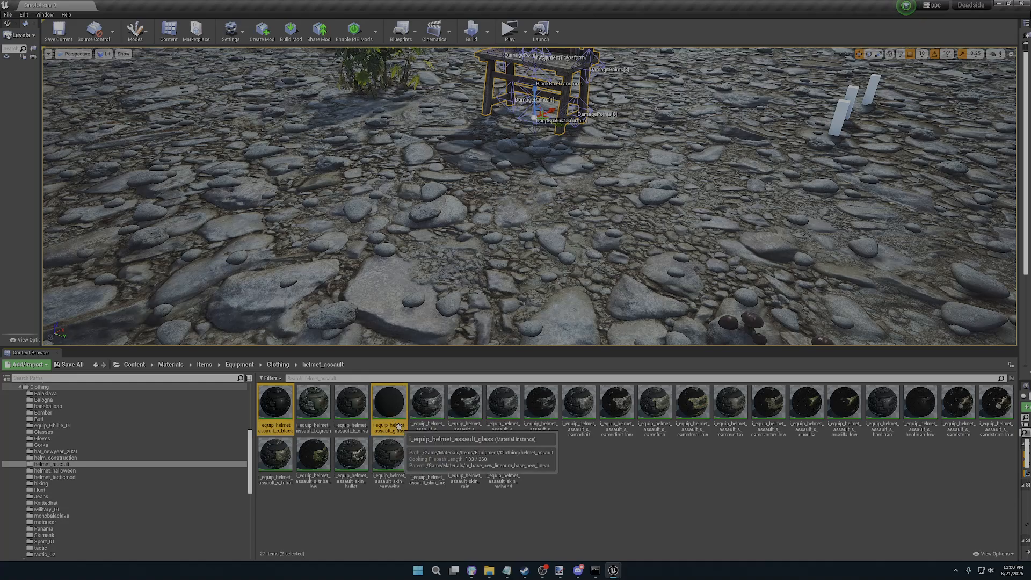
scroll(189, 477, down, 10)
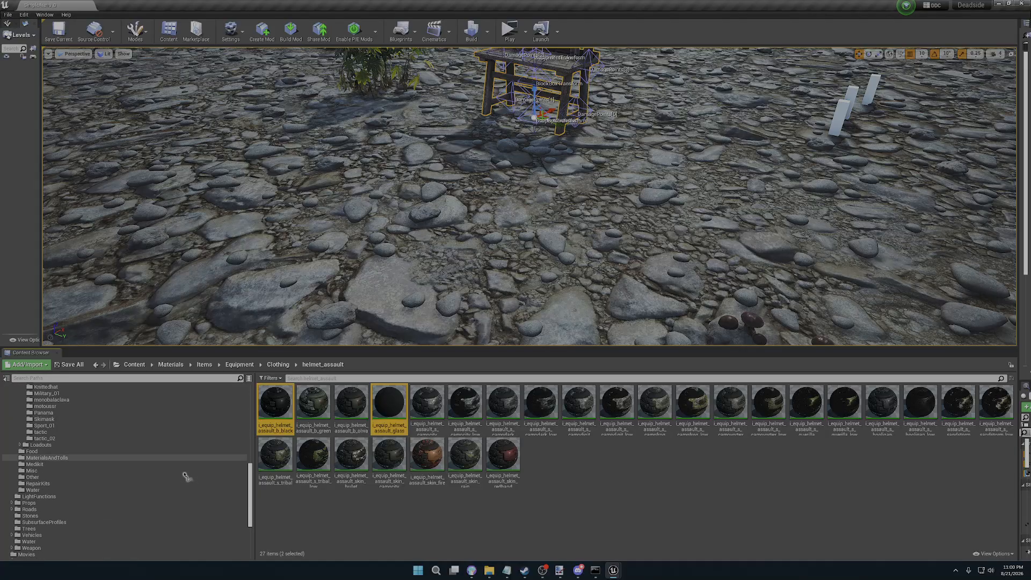
scroll(105, 488, down, 3)
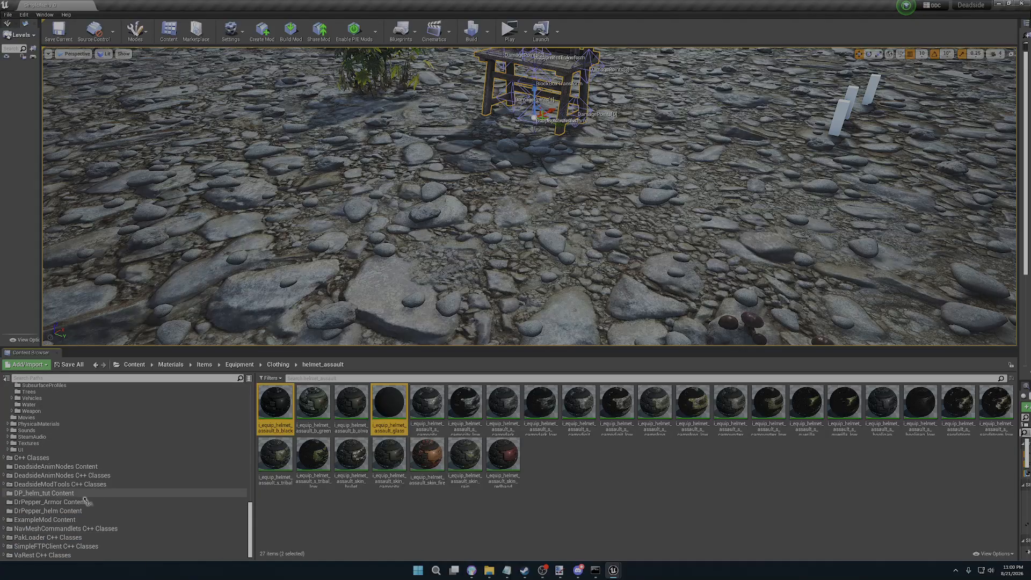
click(61, 494)
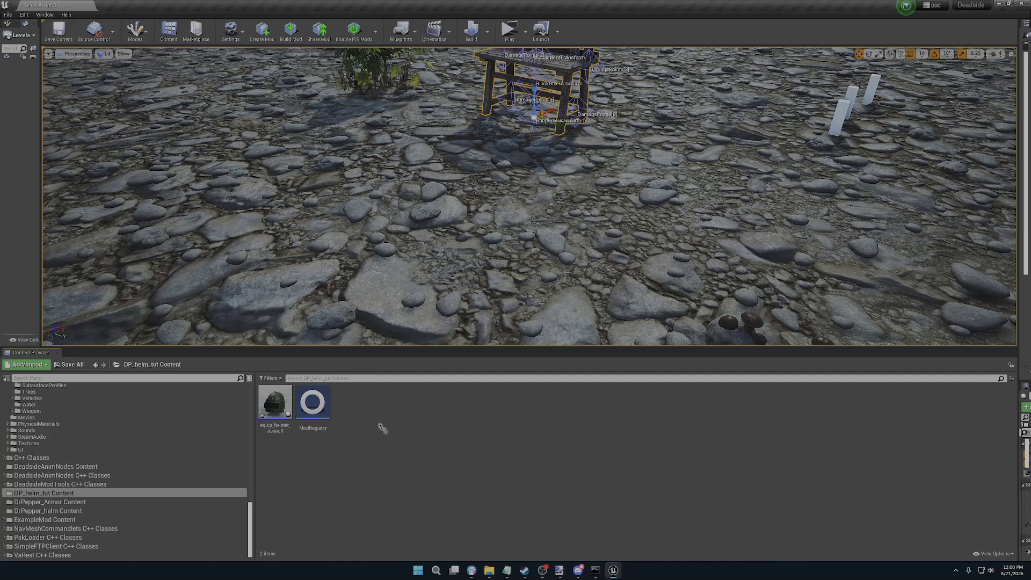
key(ctrl+v)
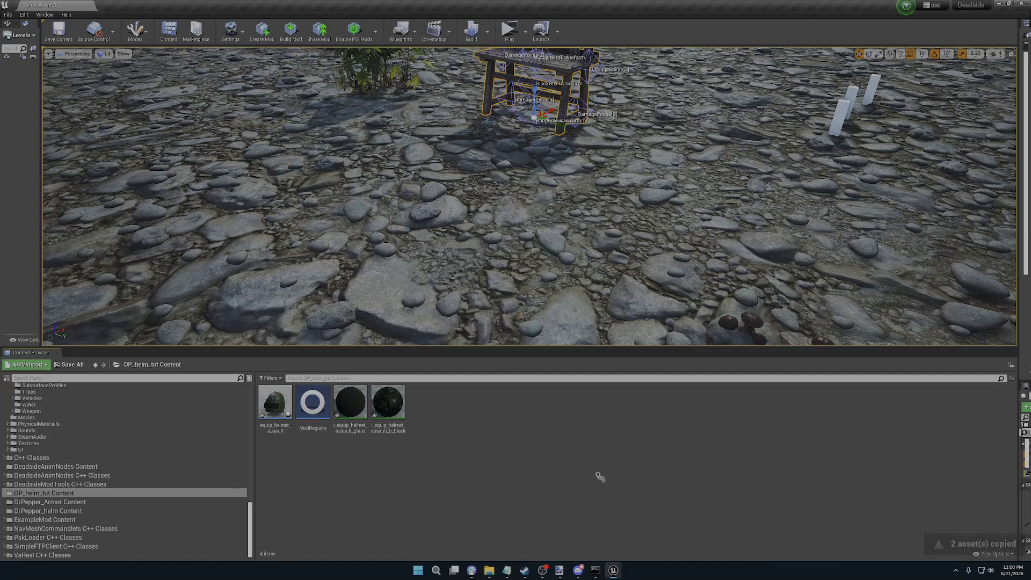
- Locate the 80x60 image sprite equip_helmet_assault_b_black_80x60 from the helmet blueprint and copy it into the DP_helm_tut Content folder
double_click(274, 403)
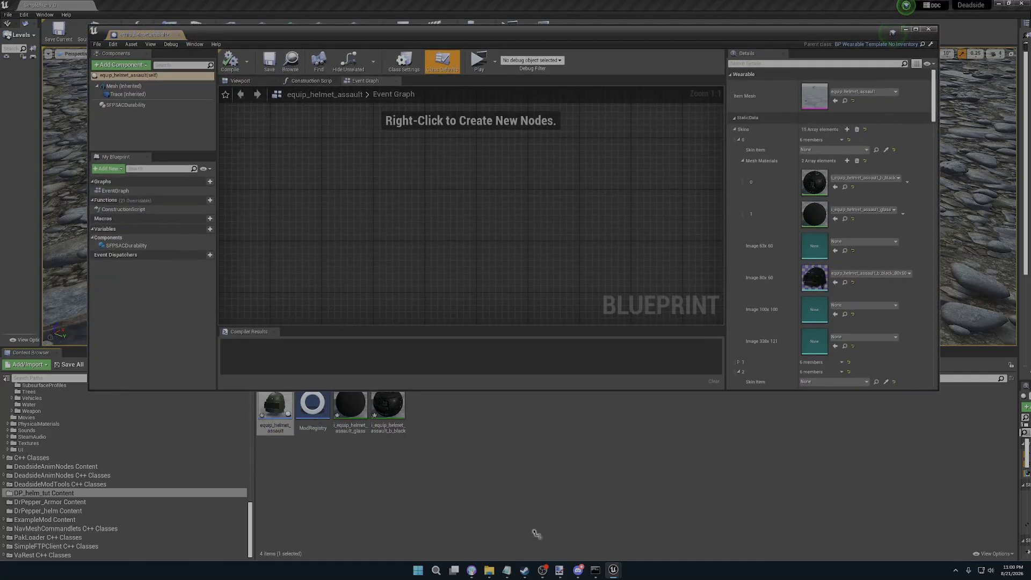
click(844, 283)
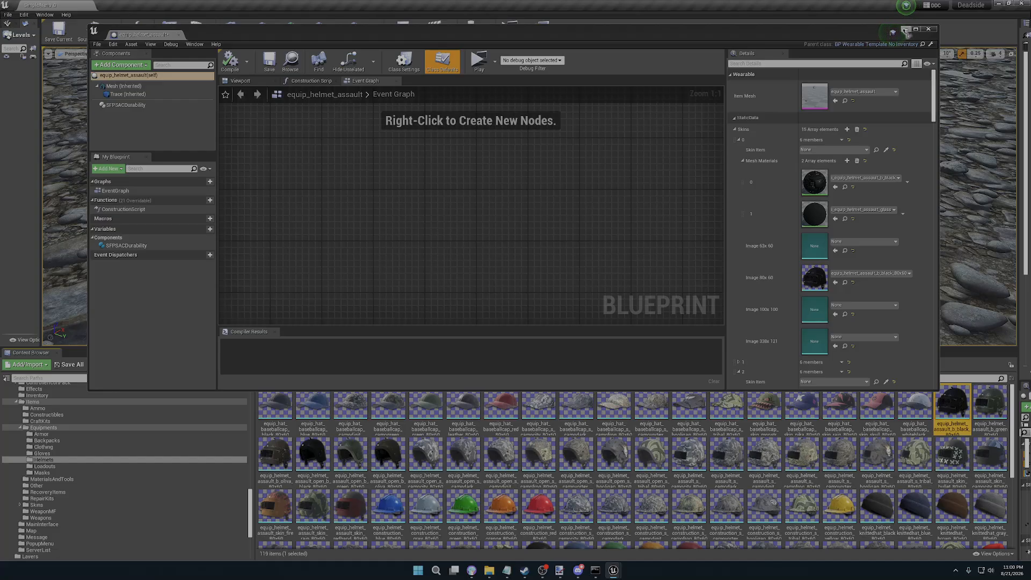
click(906, 30)
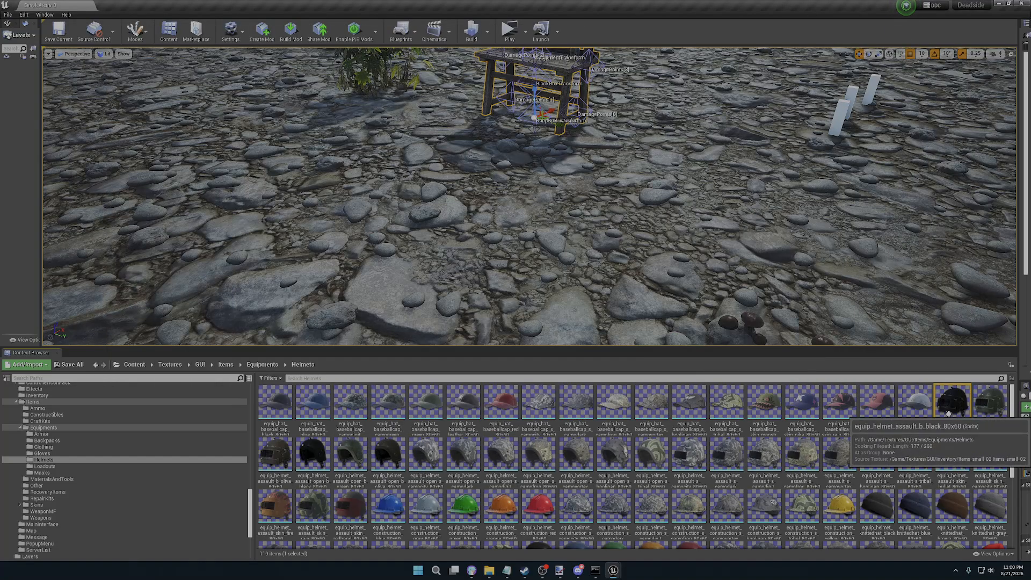
scroll(101, 498, down, 5)
click(76, 495)
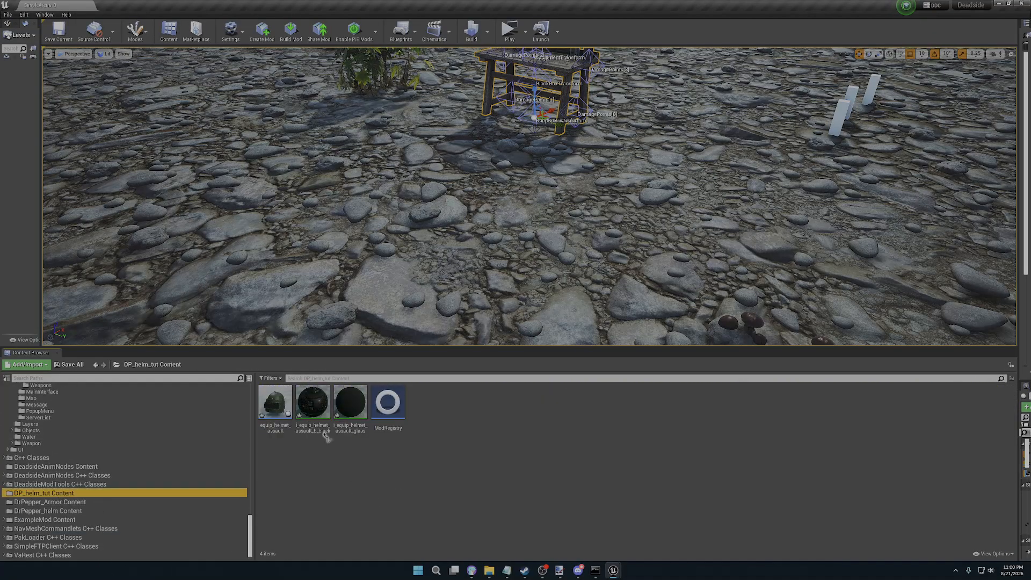
click(512, 464)
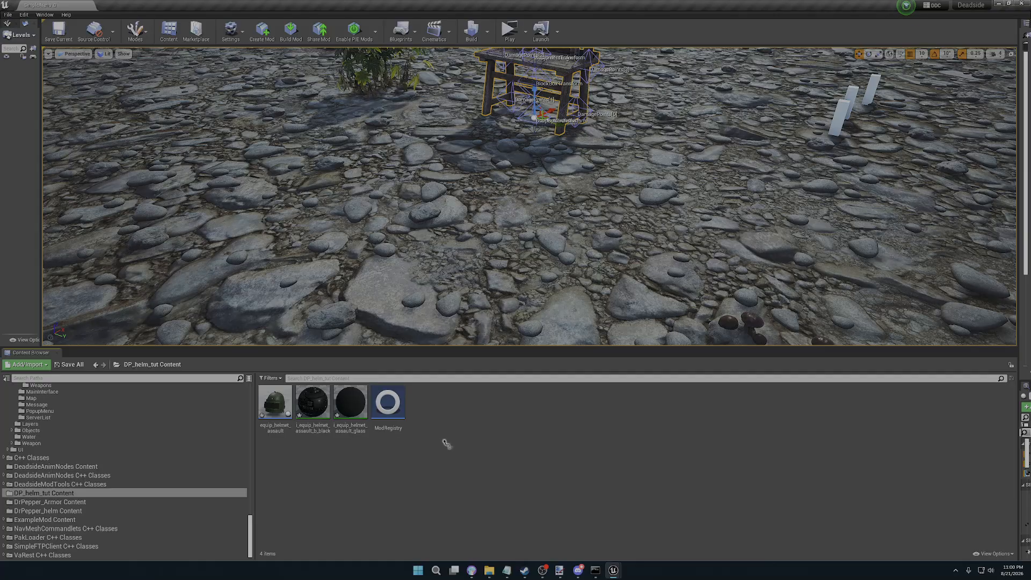
drag(446, 444, 451, 447)
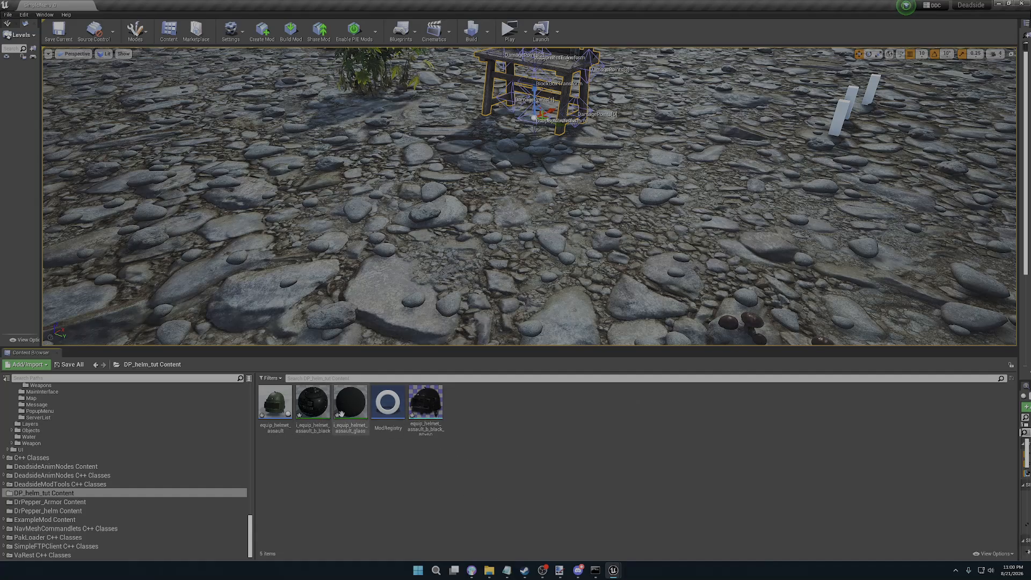
- Locate the black material's DiffuseMap texture and copy equip_helmet_assault_black and equip_helmet_assault_glass into the DP_helm_tut Content folder
double_click(314, 403)
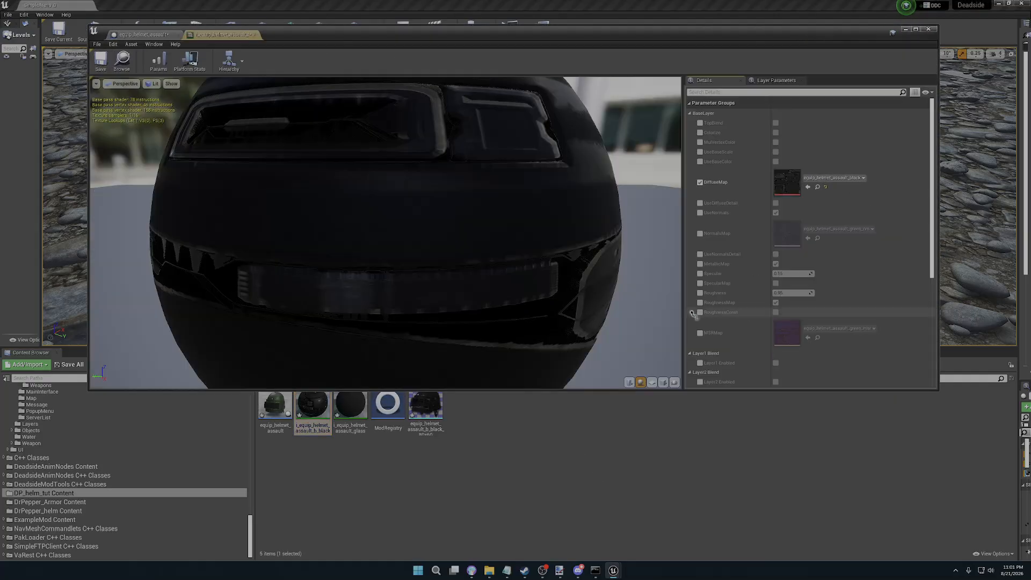
click(817, 188)
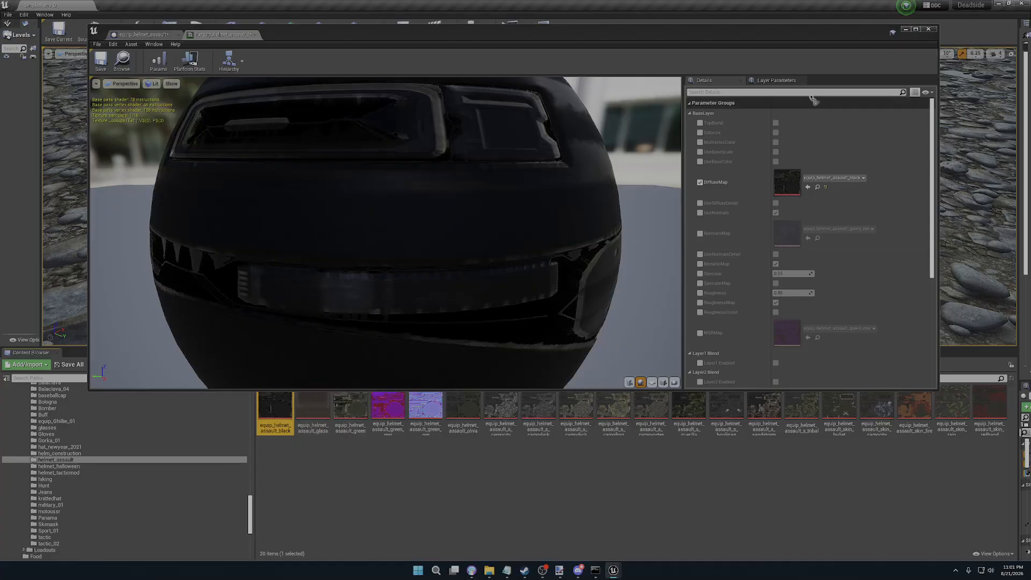
click(931, 30)
ctrl+click(311, 417)
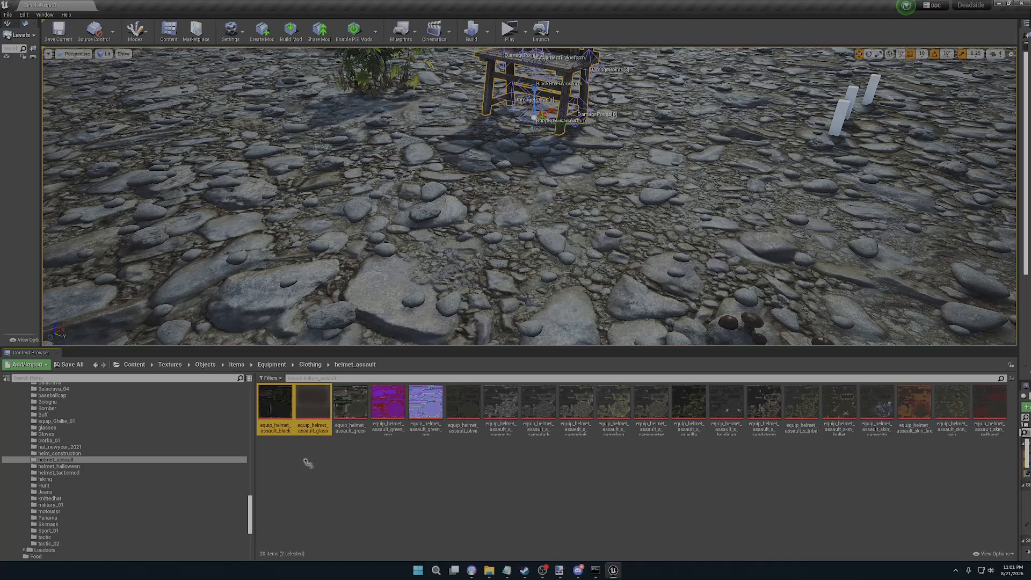
scroll(123, 502, down, 10)
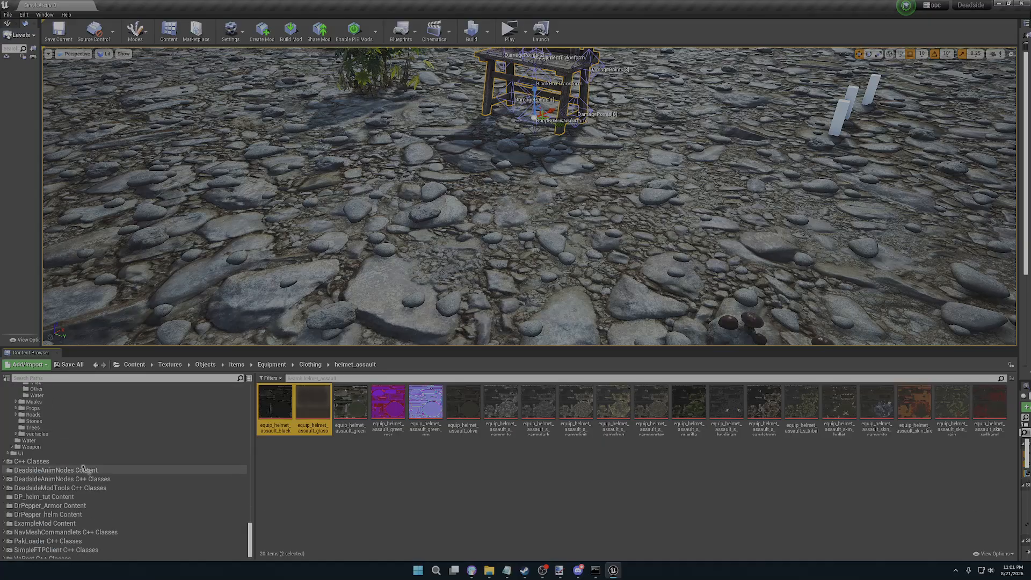
click(48, 493)
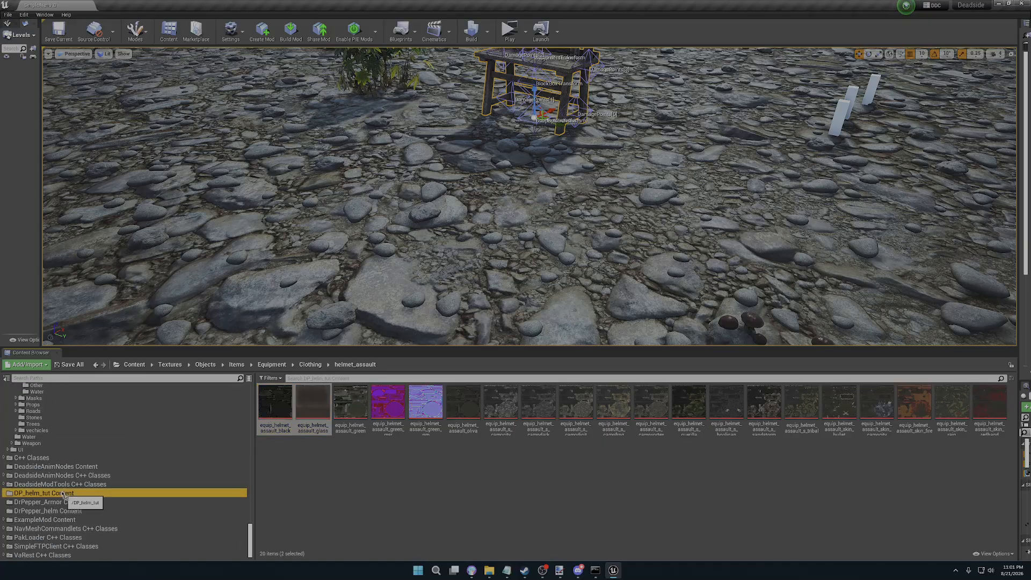
click(515, 453)
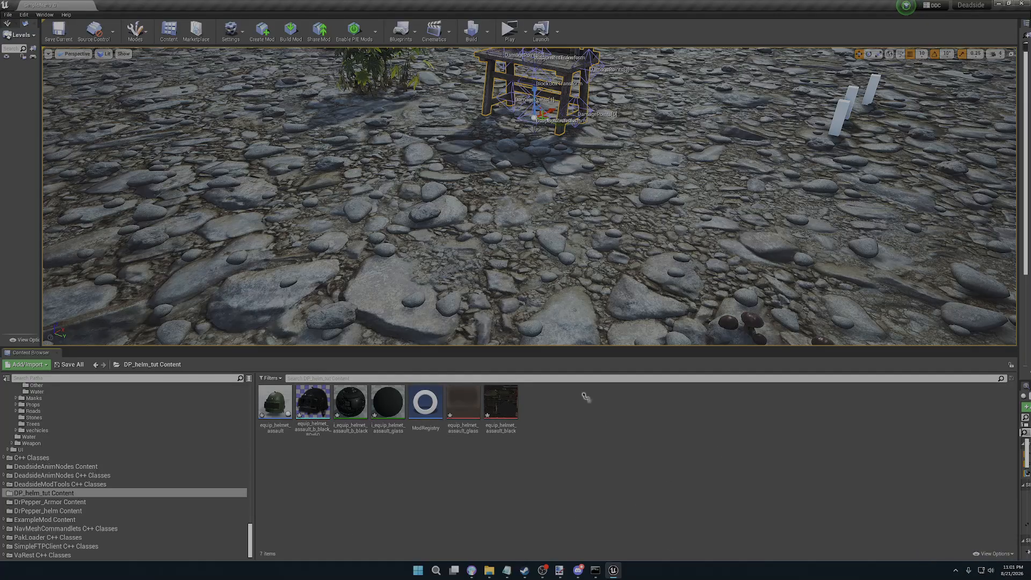
- Examine the mod's copy of the black helmet sprite in the sprite editor, and close the editor
mouse_move(491, 427)
double_click(316, 404)
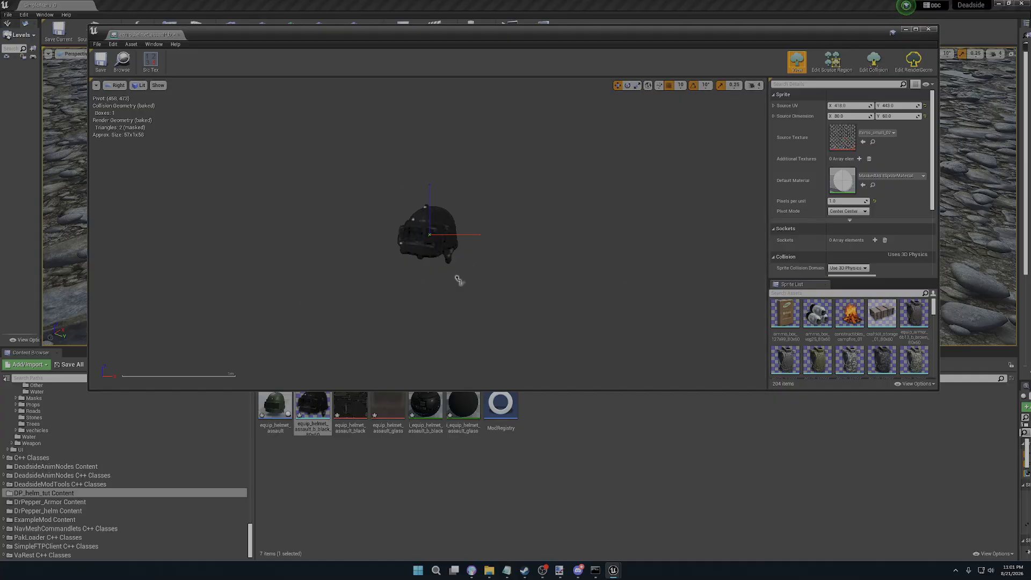
click(930, 30)
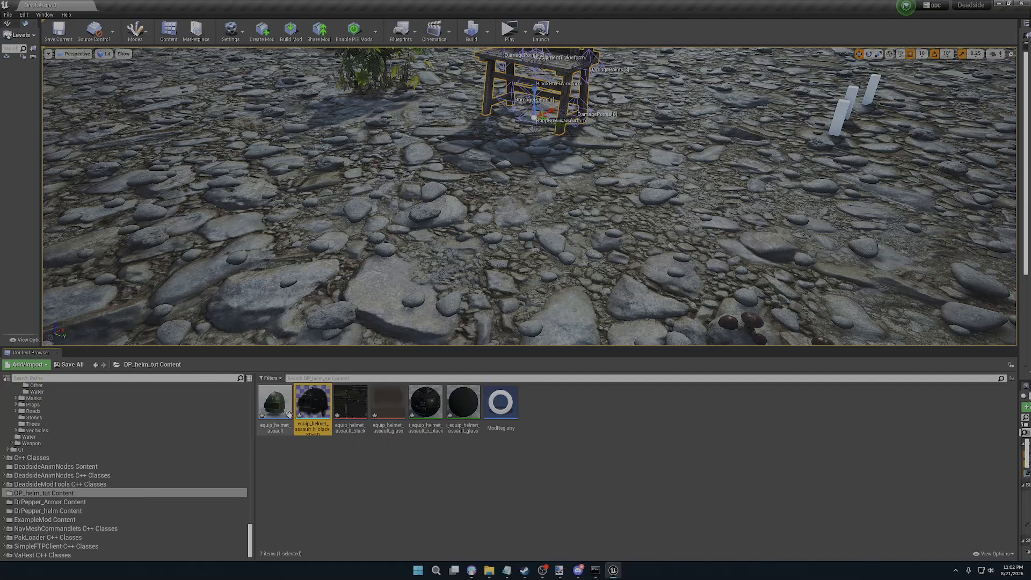
- Export the mod's equip_helmet_assault_black texture to the Pictures folder as a Targa file named equip_helmet_assault_black_tut
click(350, 455)
right_click(352, 404)
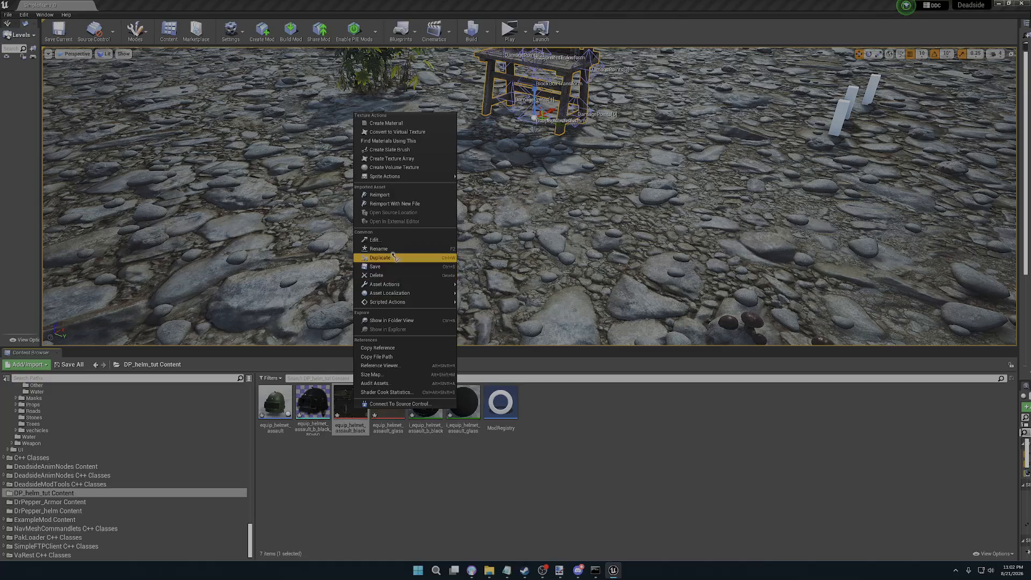
mouse_move(408, 285)
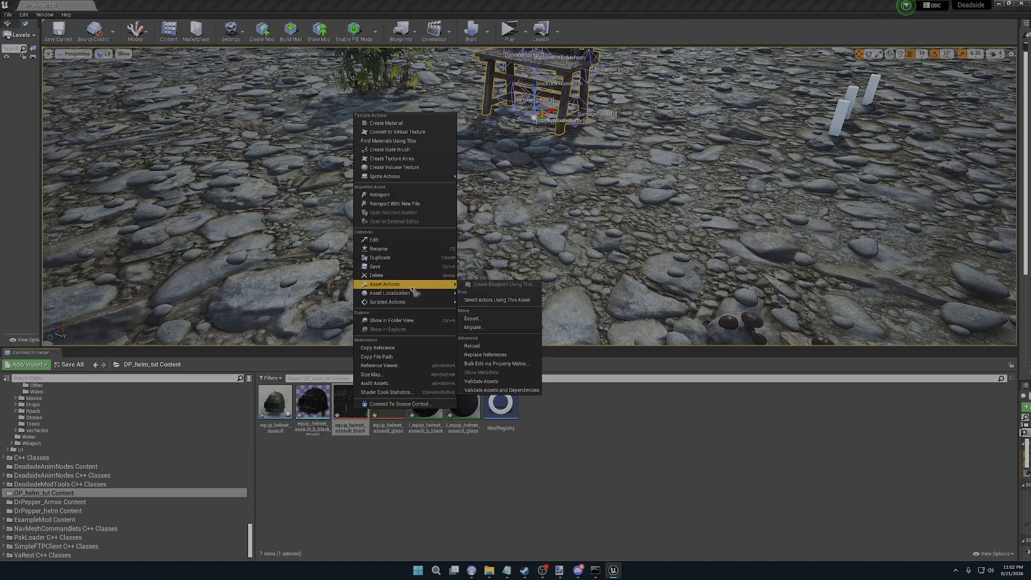
click(471, 318)
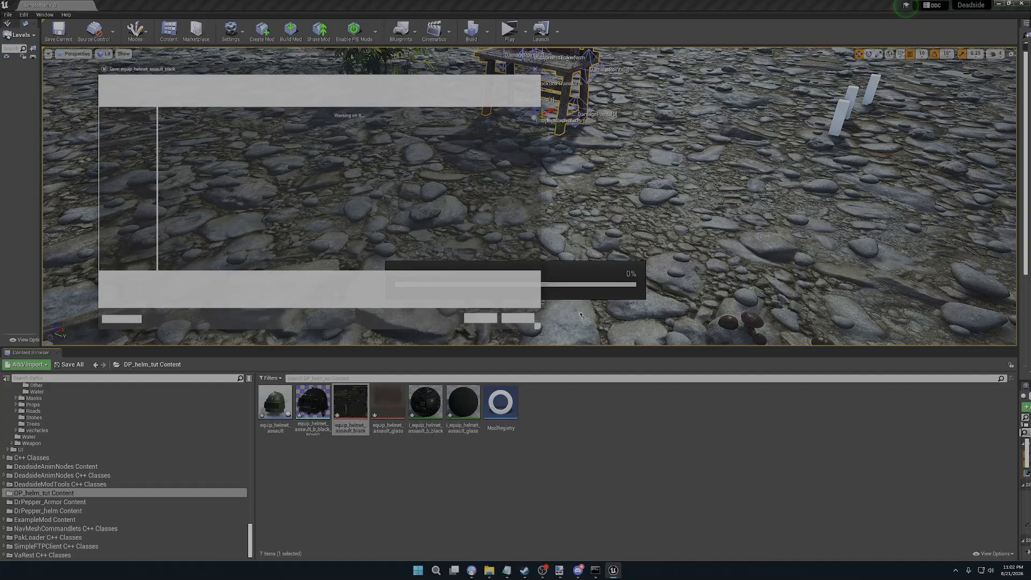
drag(272, 65, 421, 80)
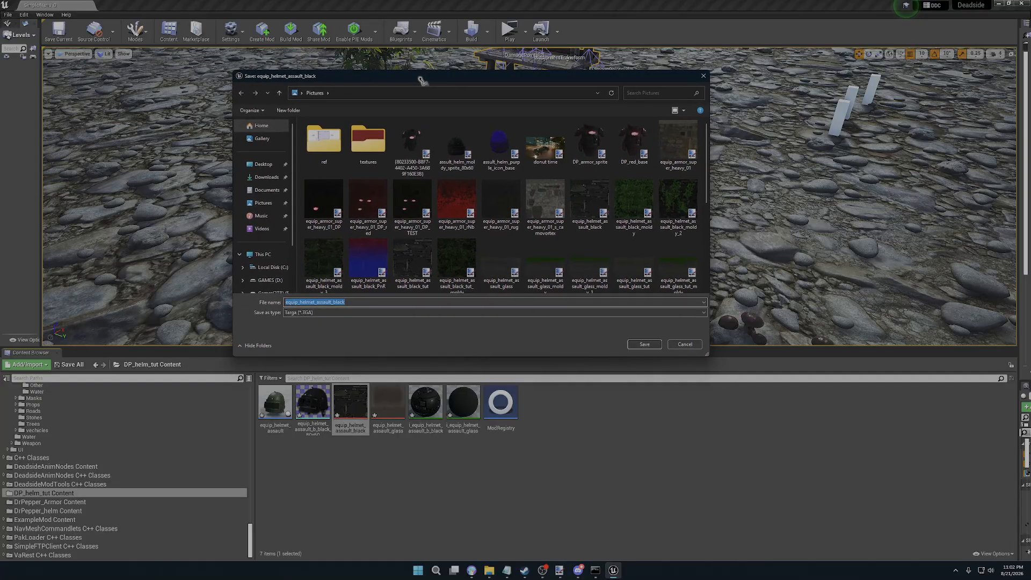
scroll(420, 289, down, 3)
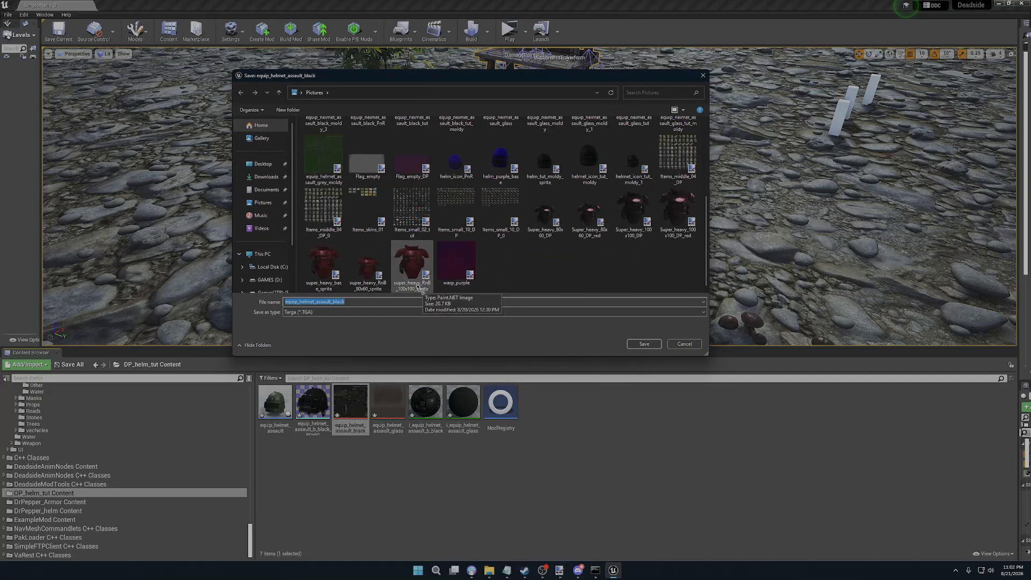
click(359, 303)
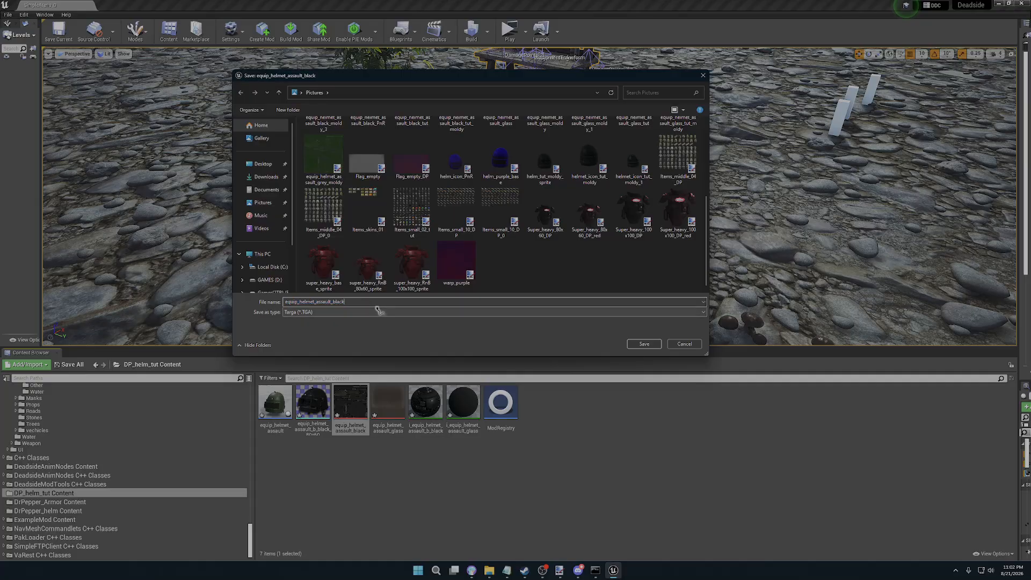
text(_tut)
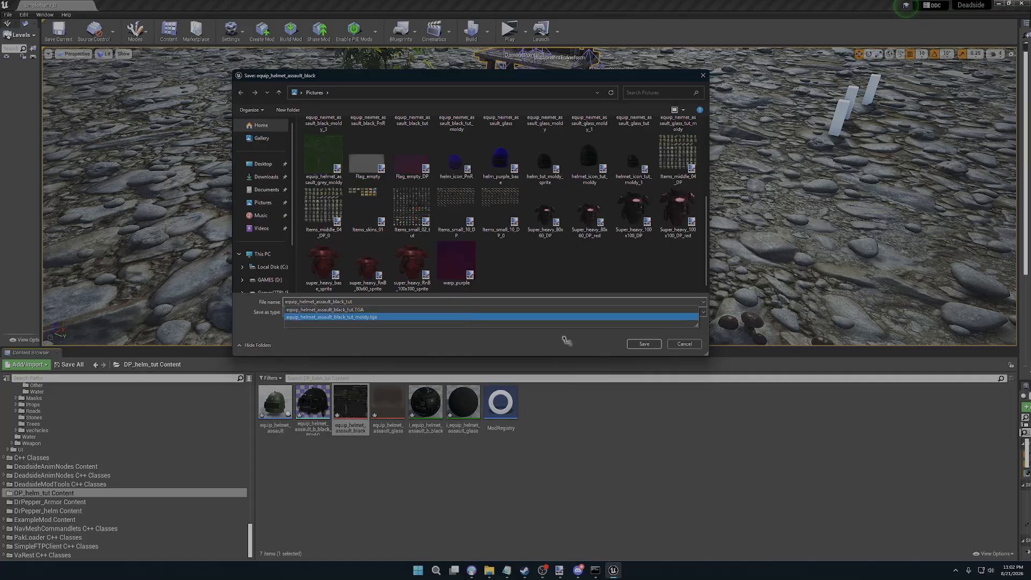
click(640, 345)
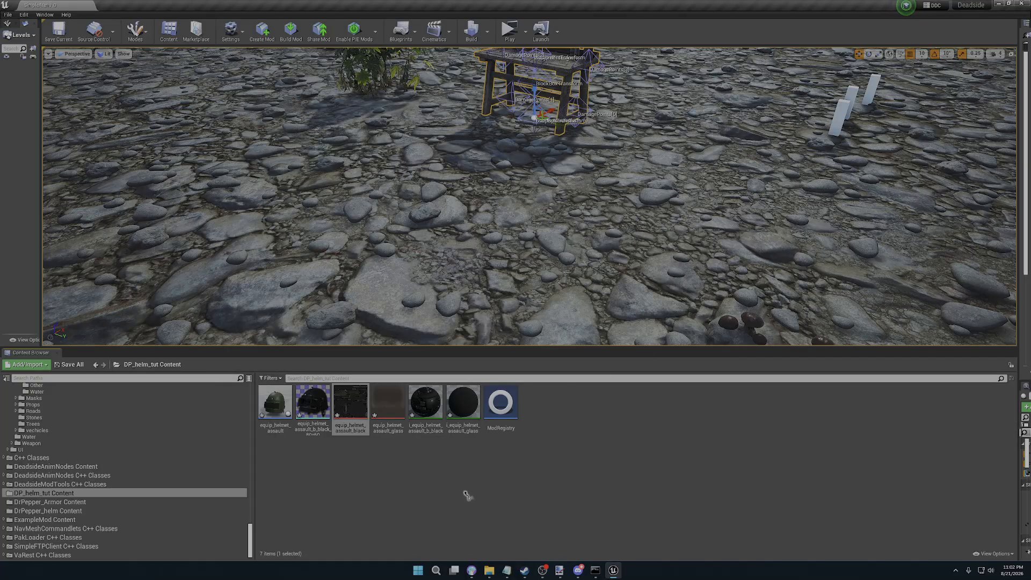
- Rename the mod's helmet blueprint as equip_helmet_assault_tut
click(357, 435)
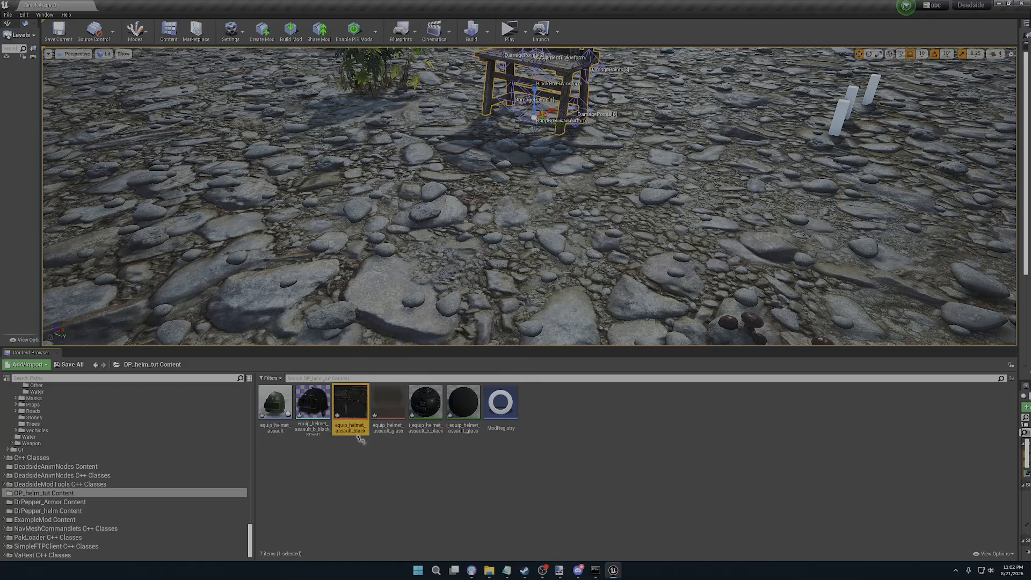
click(277, 424)
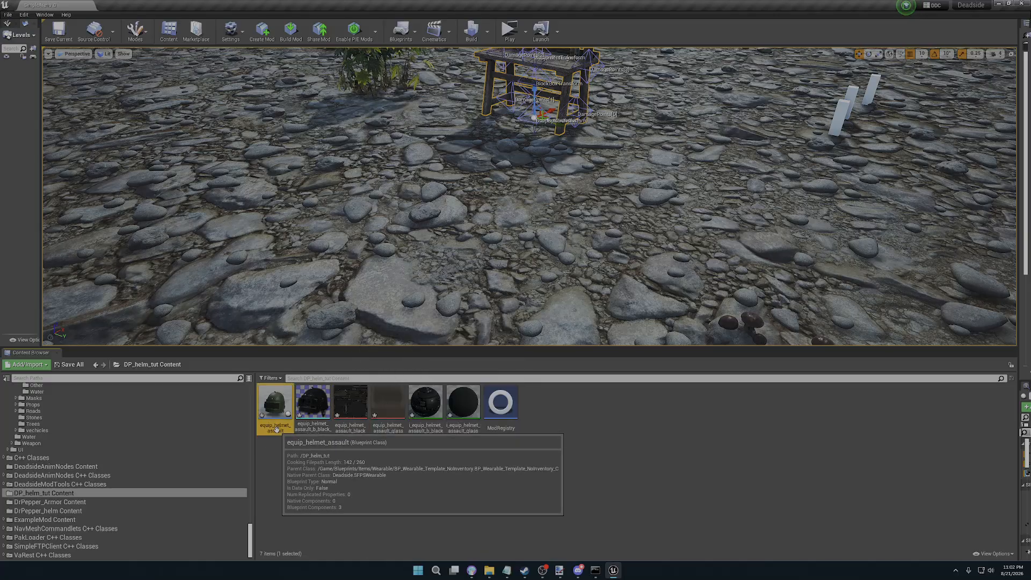
click(280, 430)
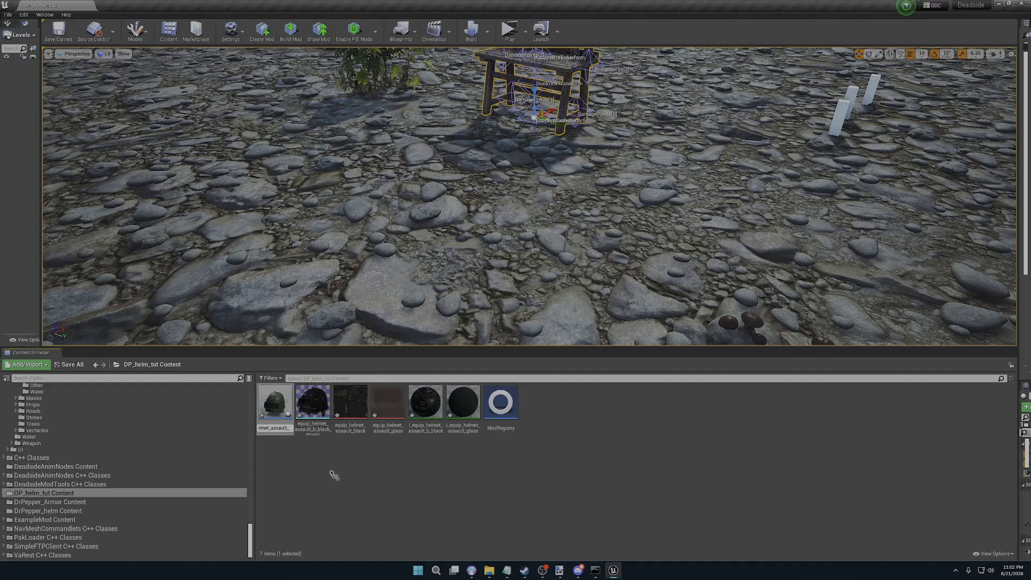
key(Return)
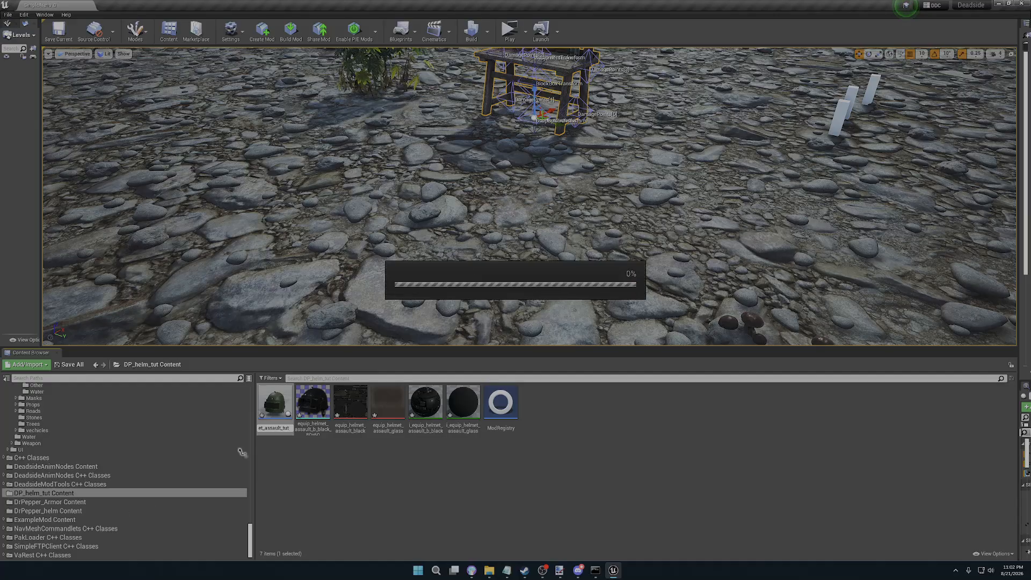
- Rename the mod's black helmet sprite by adding the suffix _tut to its existing name
click(284, 429)
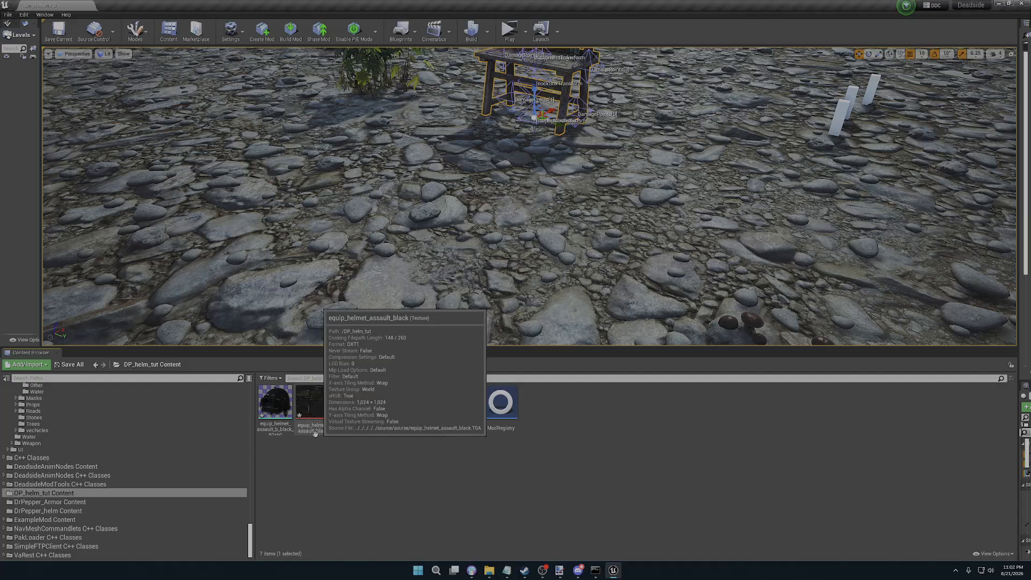
click(282, 428)
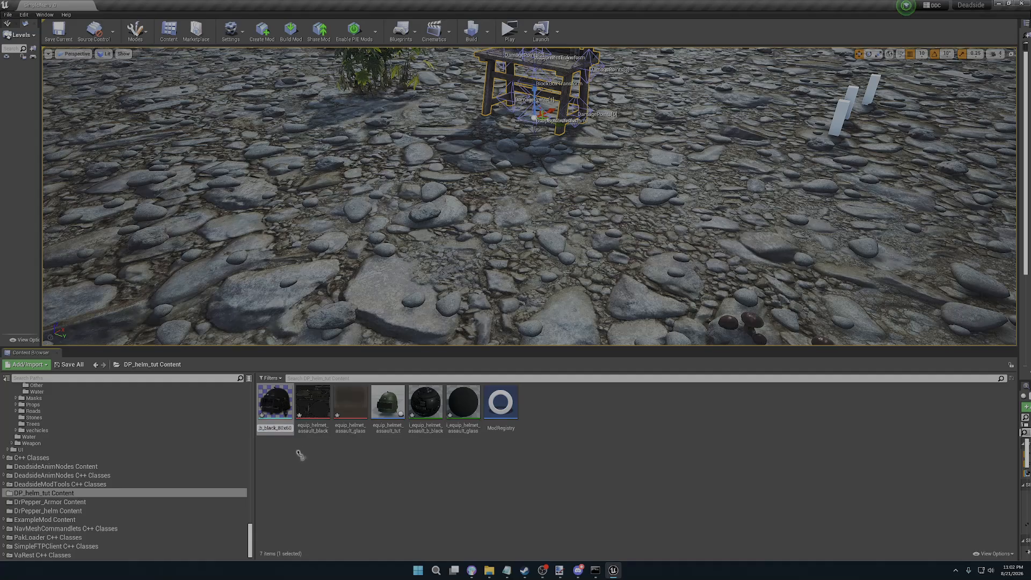
key(Return)
- Rename the mod's equip_helmet_assault_black texture as equip_helmet_assault_black_tut
click(320, 421)
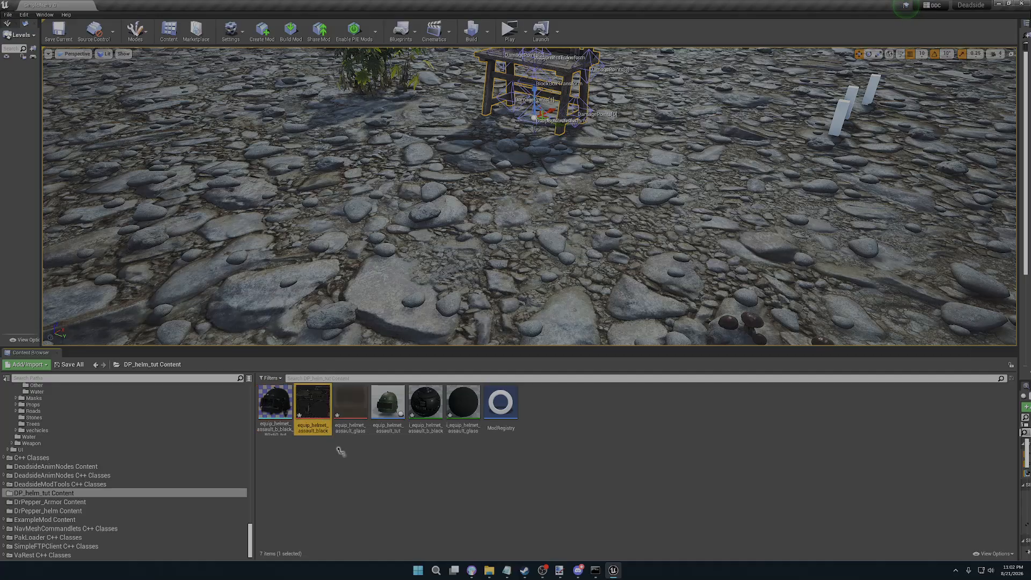
click(321, 426)
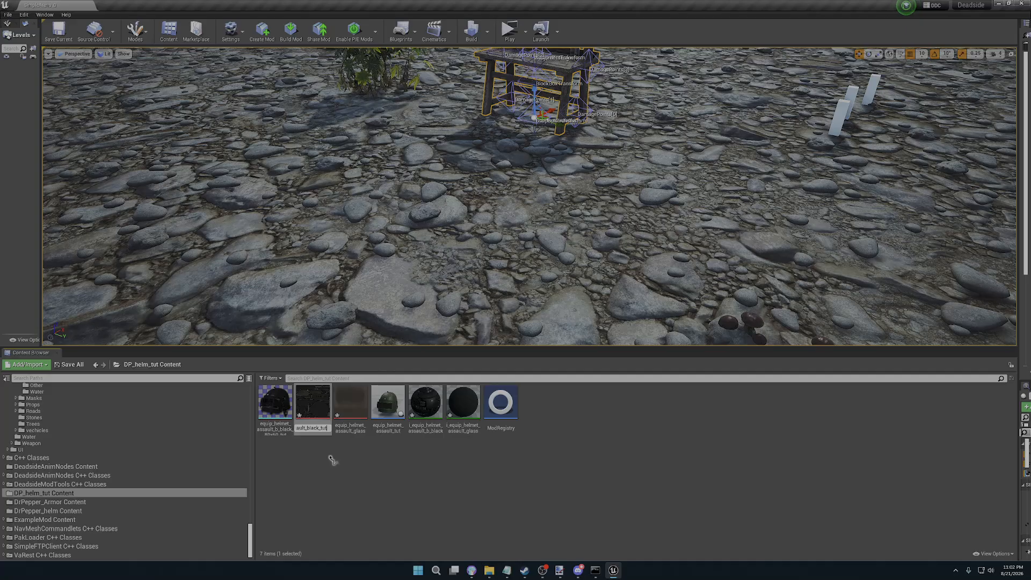
text(_tut)
key(Return)
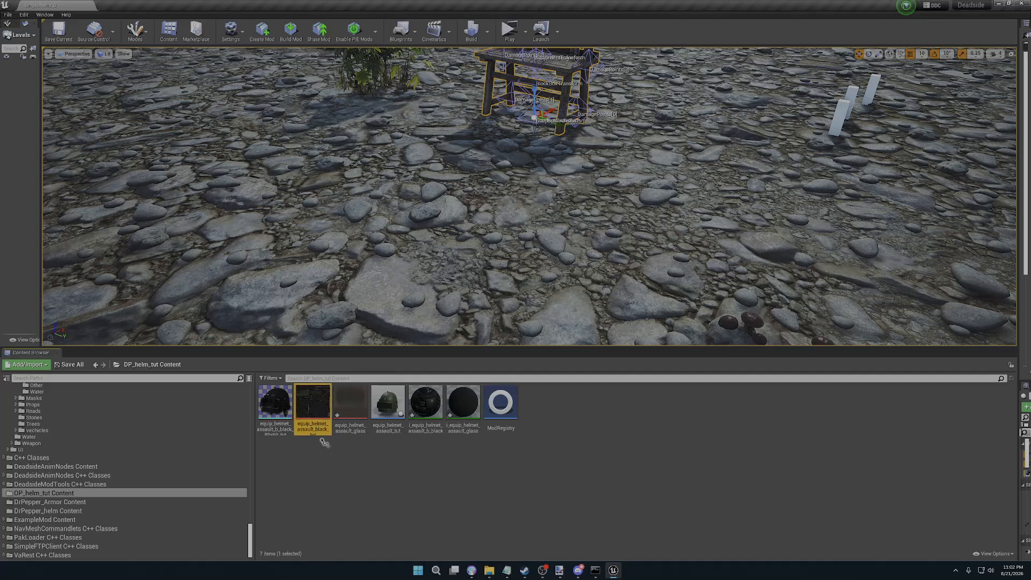
- Rename the mod's equip_helmet_assault_glass texture as equip_helmet_assault_glass_tut
click(350, 404)
click(350, 428)
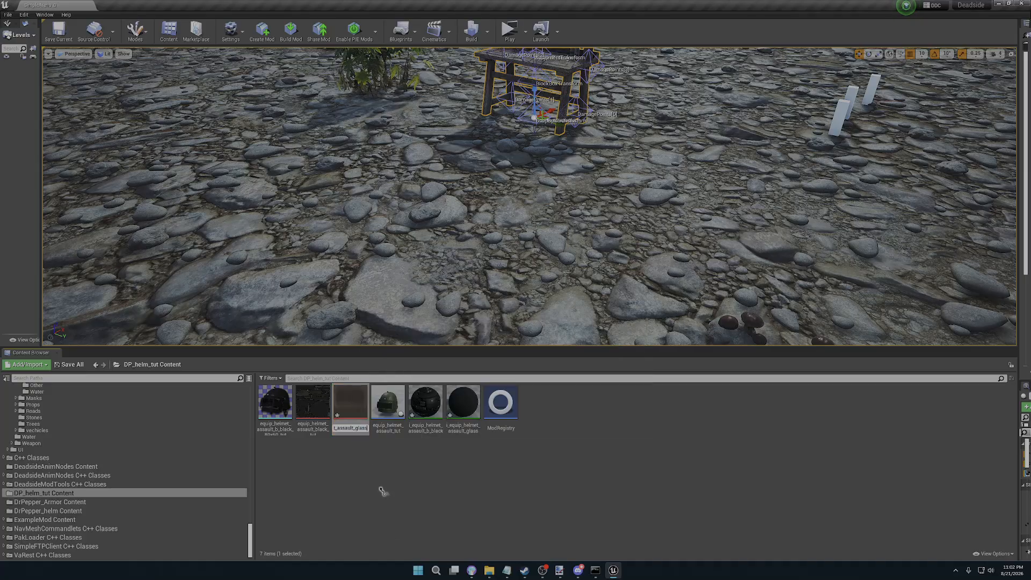
text(_tut)
key(Return)
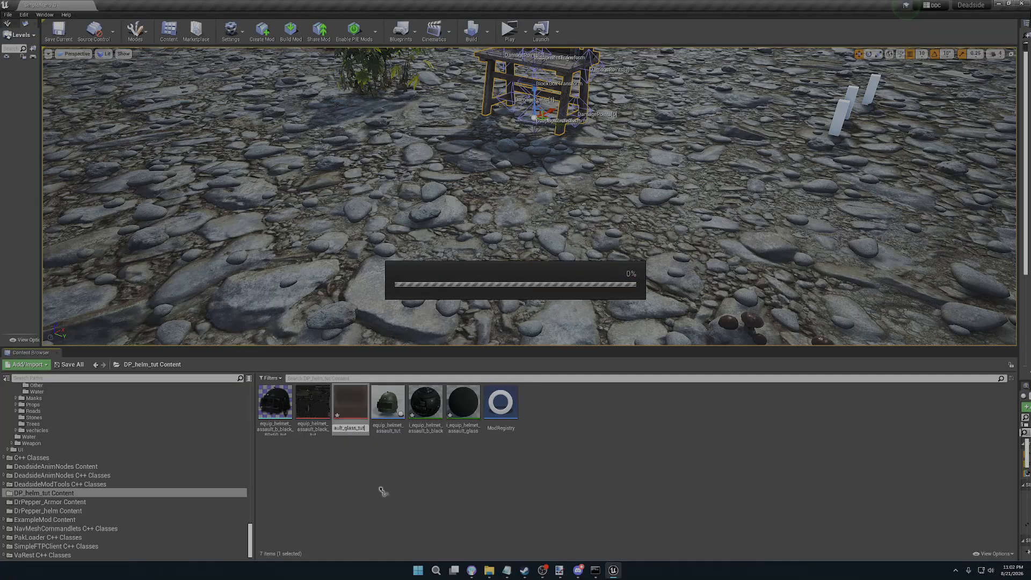
- Rename the mod's black helmet material i_equip_helmet_assault_b_black as i_equip_helmet_assault_b_black_tut
click(433, 424)
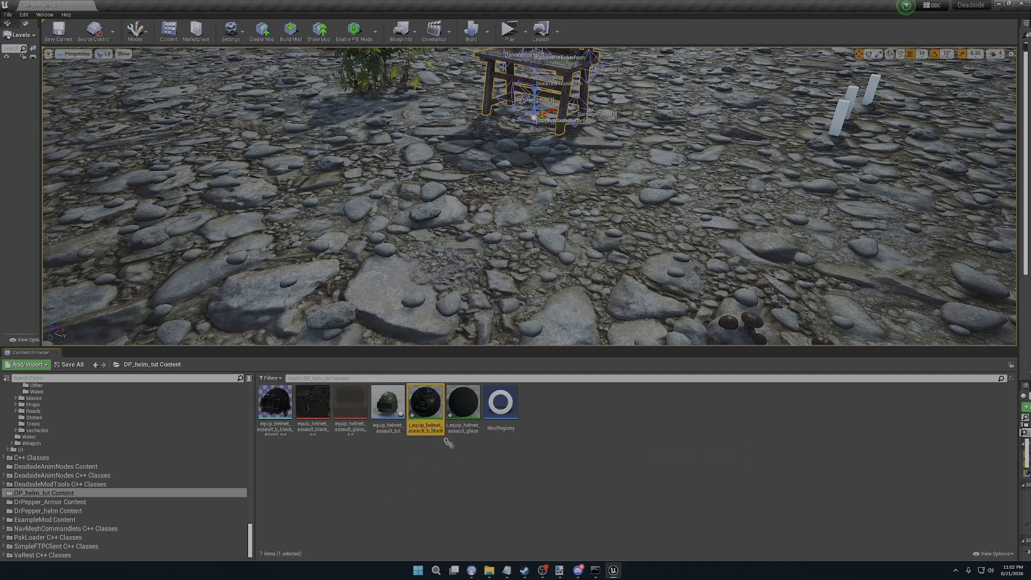
click(433, 428)
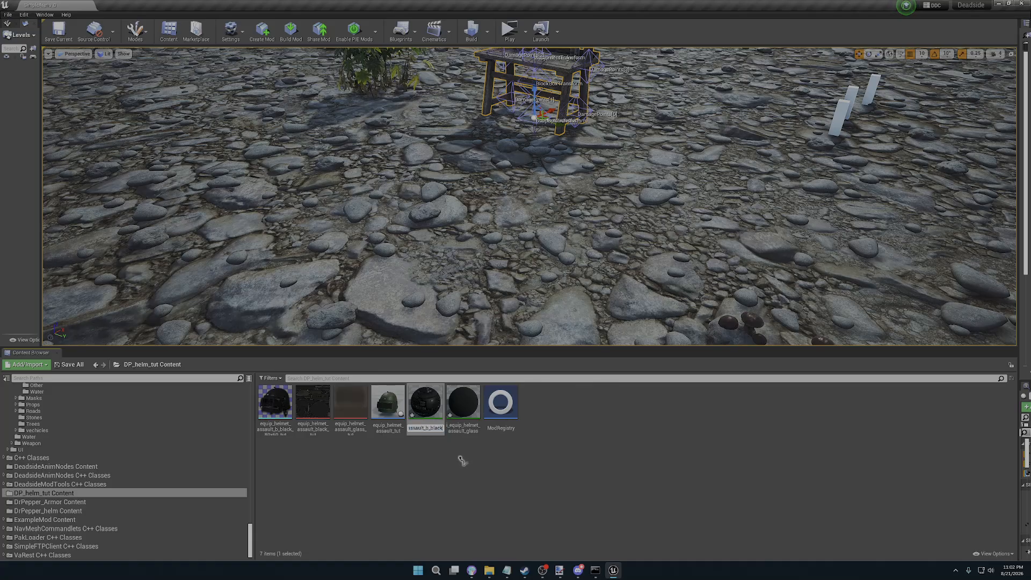
text(_tut)
key(Return)
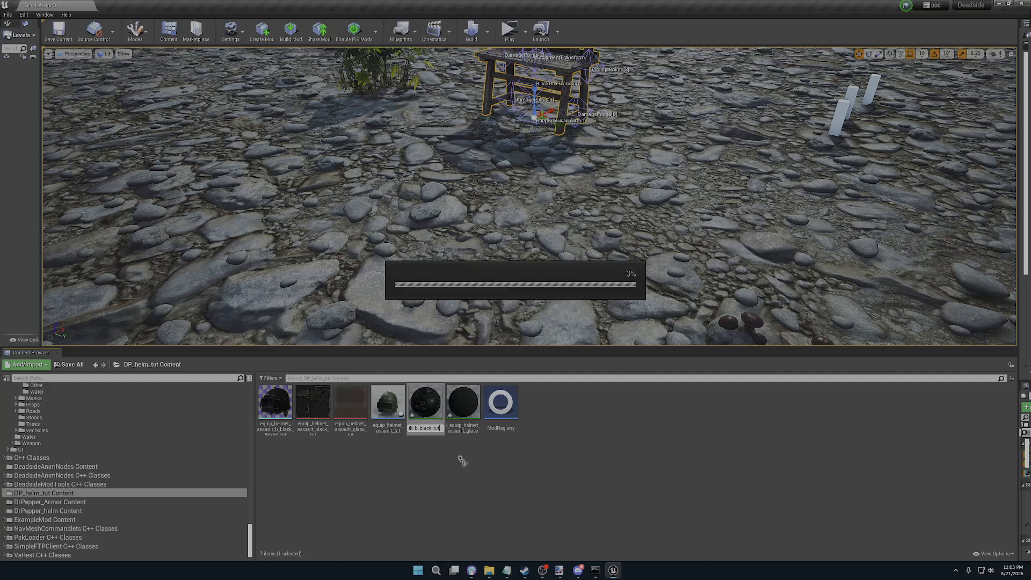
- Rename the mod's glass material i_equip_helmet_assault_glass as i_equip_helmet_assault_glass_tut
click(465, 424)
key(F2)
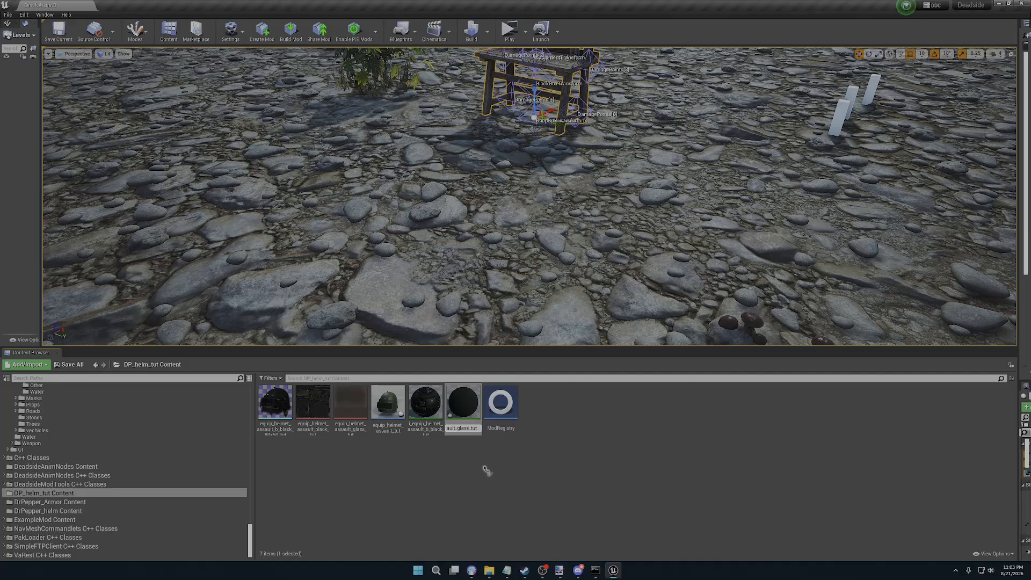
key(Return)
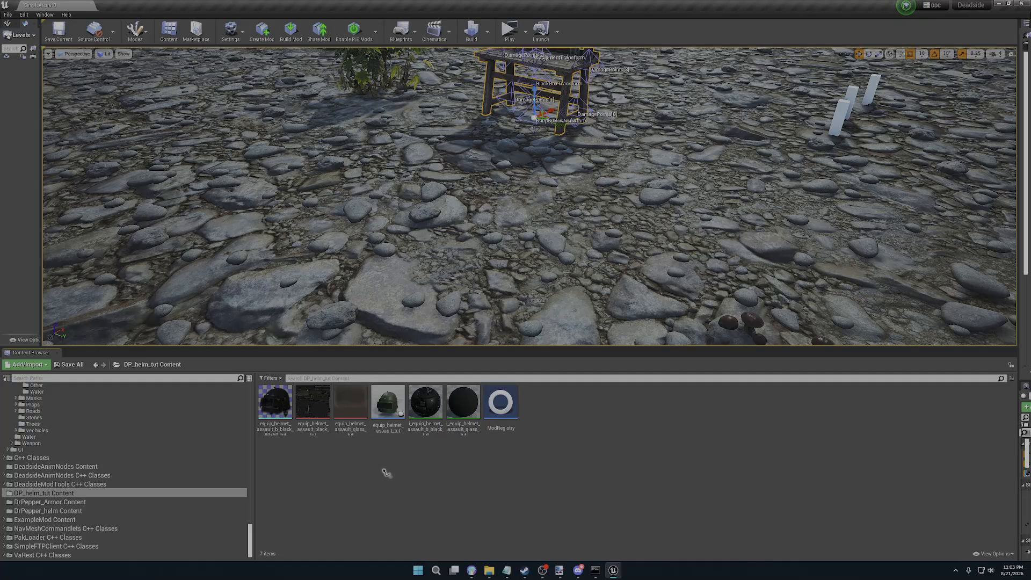
- Export the mod's glass texture to the Pictures folder as a Targa file named equip_helmet_assault_glass_tut
click(352, 409)
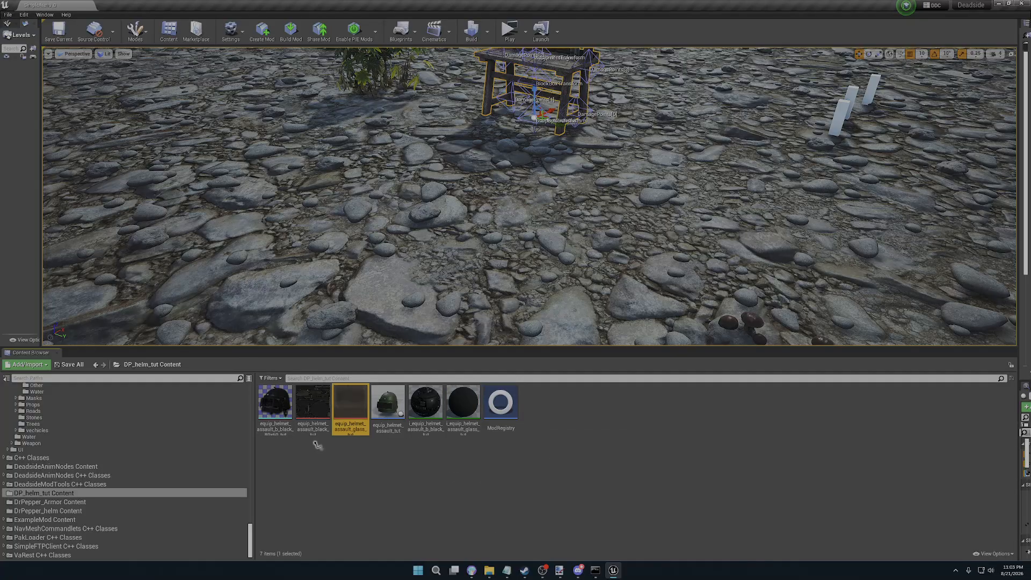
right_click(356, 416)
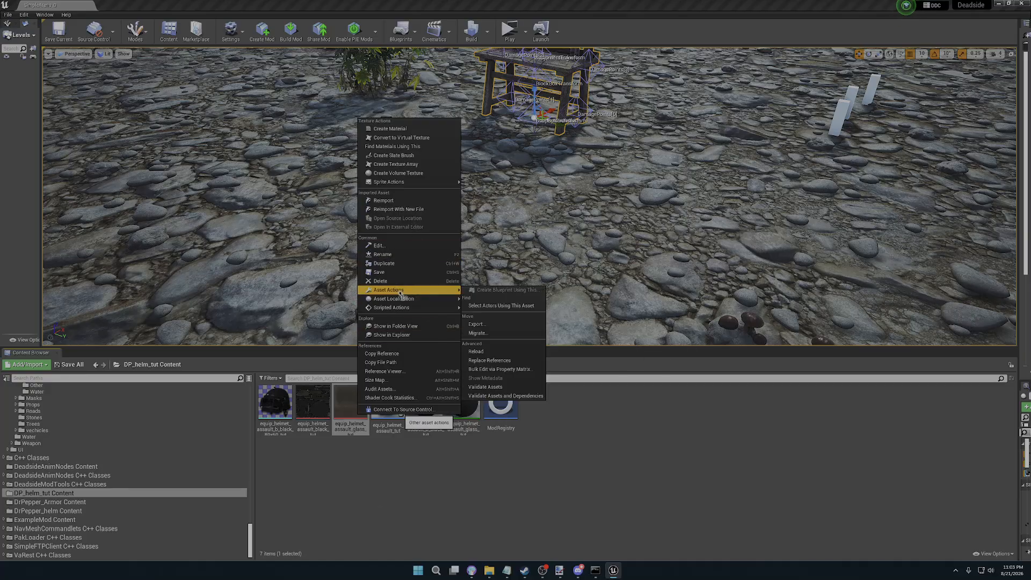
mouse_move(416, 291)
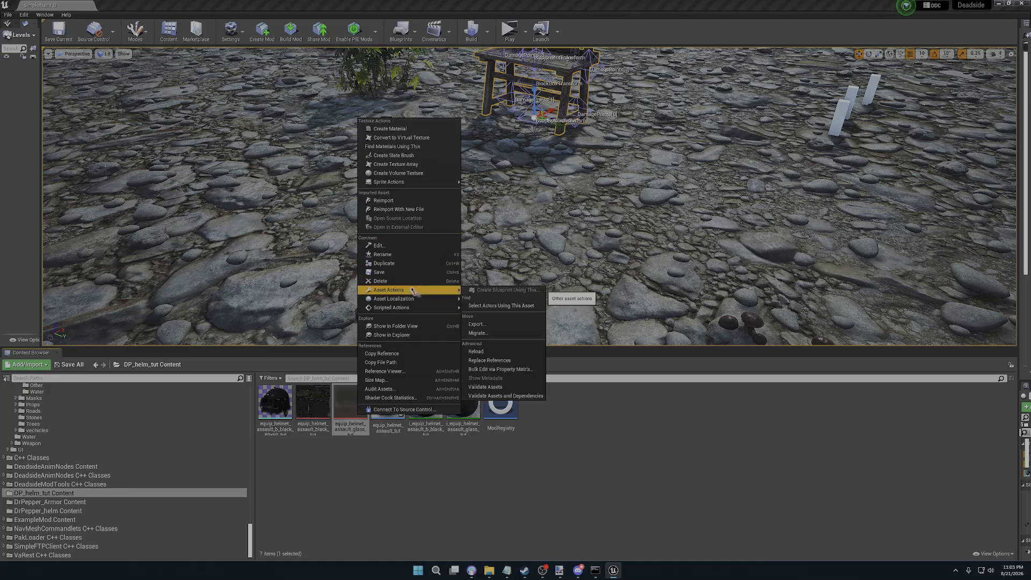
click(493, 325)
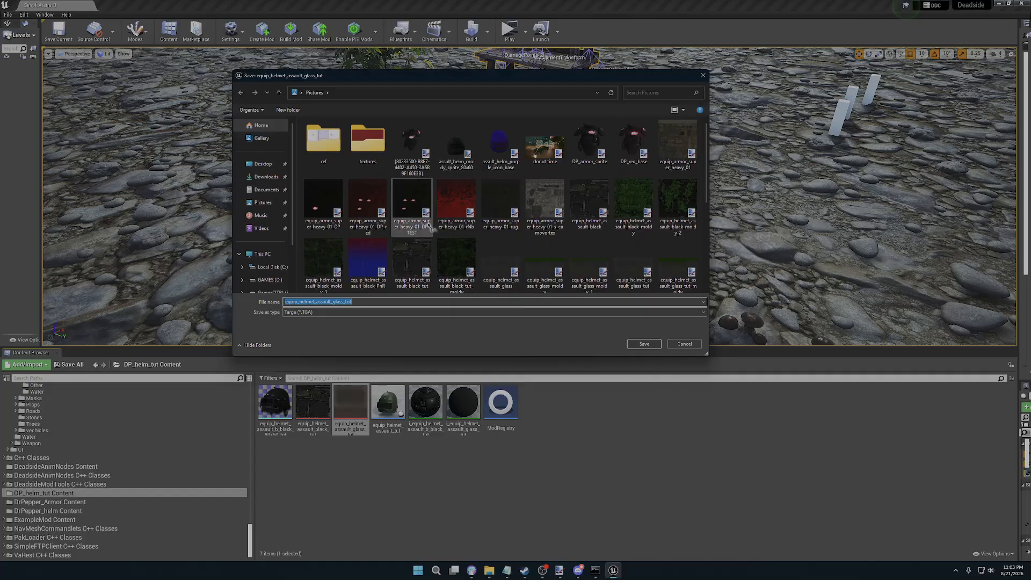
click(646, 345)
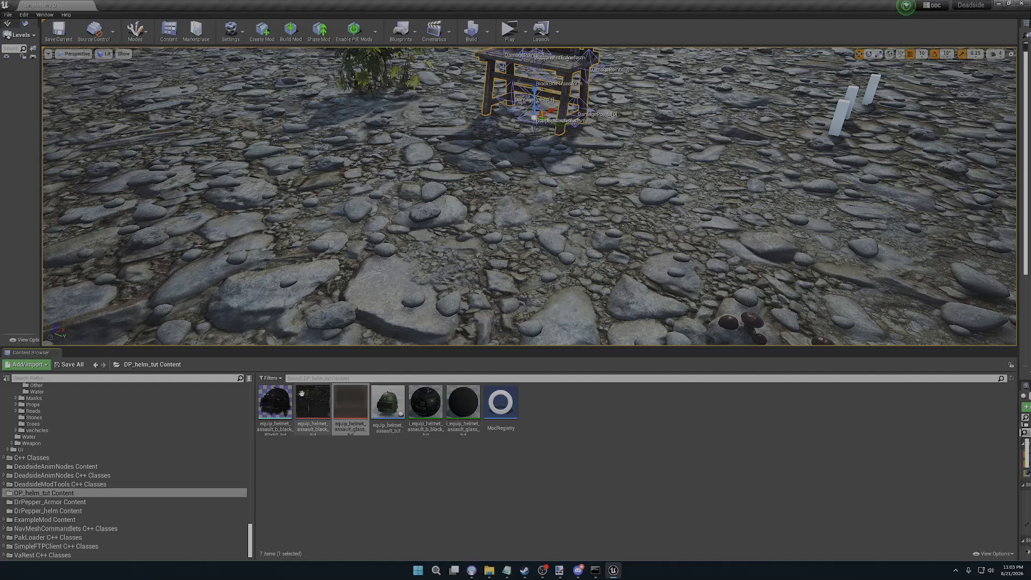
- Examine the mod's renamed black helmet sprite in the sprite editor, and close the editor
double_click(275, 403)
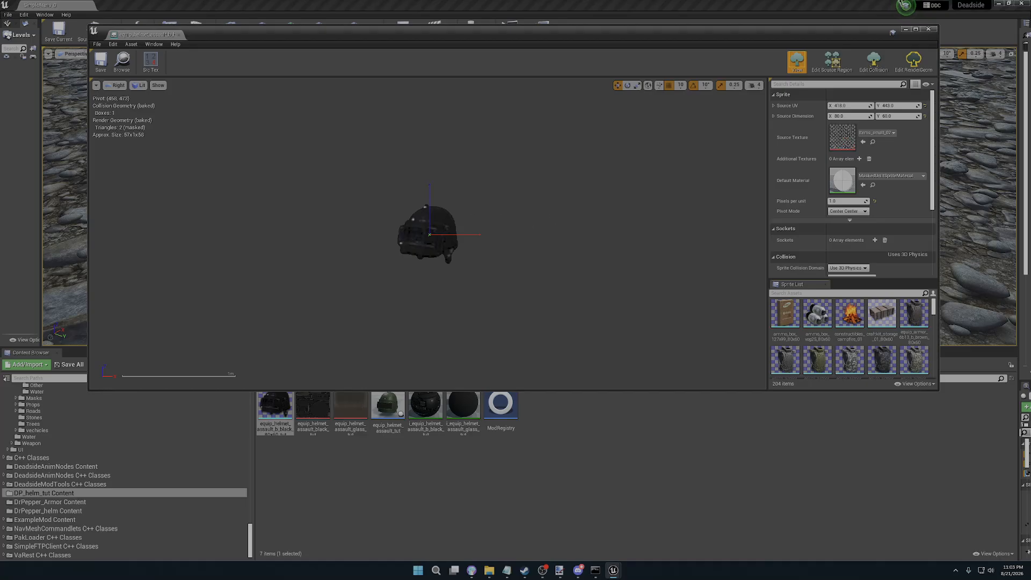
click(930, 30)
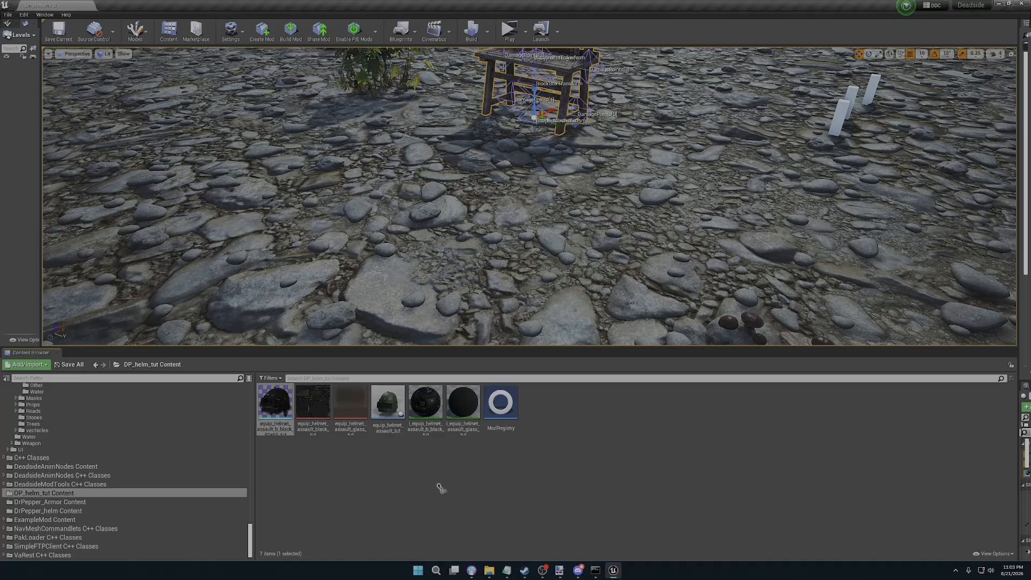
- Search the content folders for "admin" and open the ServerAdmin folder under Blueprints
scroll(100, 471, up, 12)
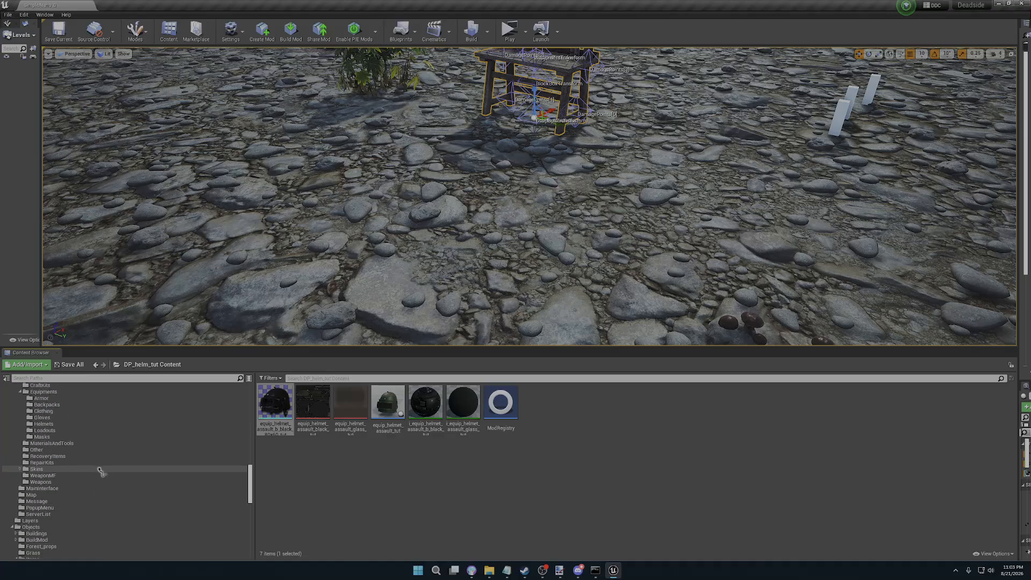
scroll(81, 485, up, 5)
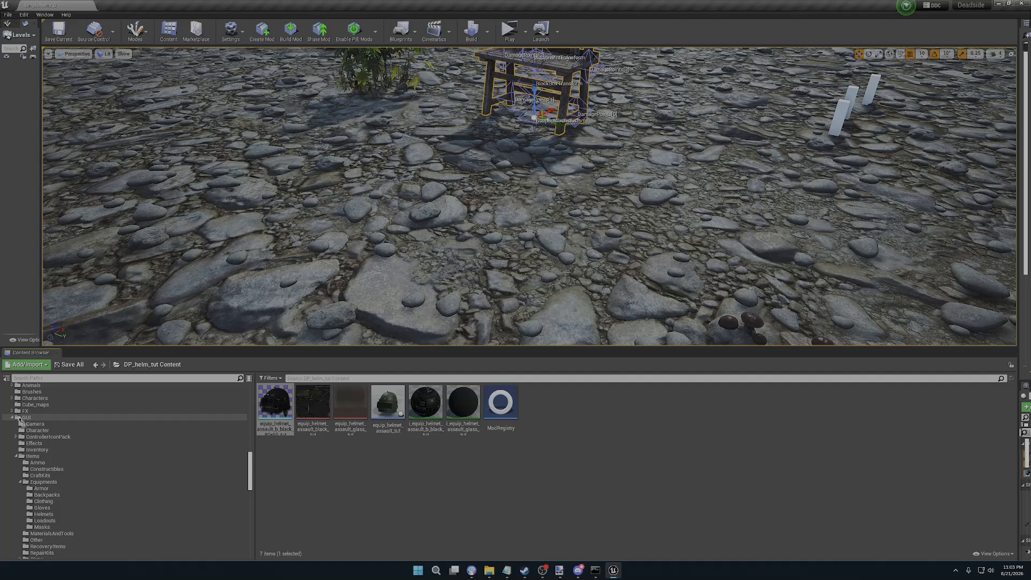
scroll(30, 472, up, 7)
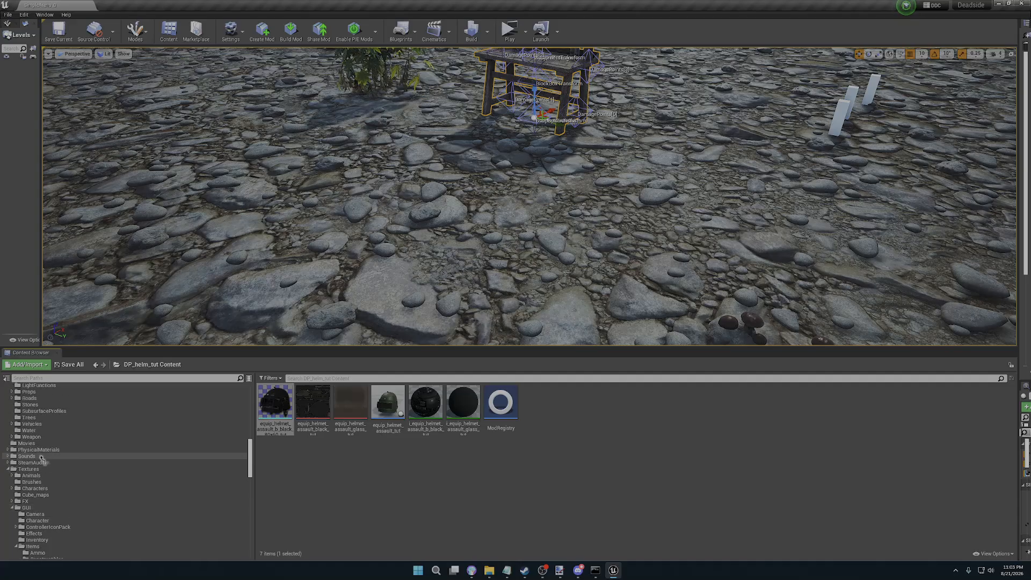
scroll(29, 474, up, 10)
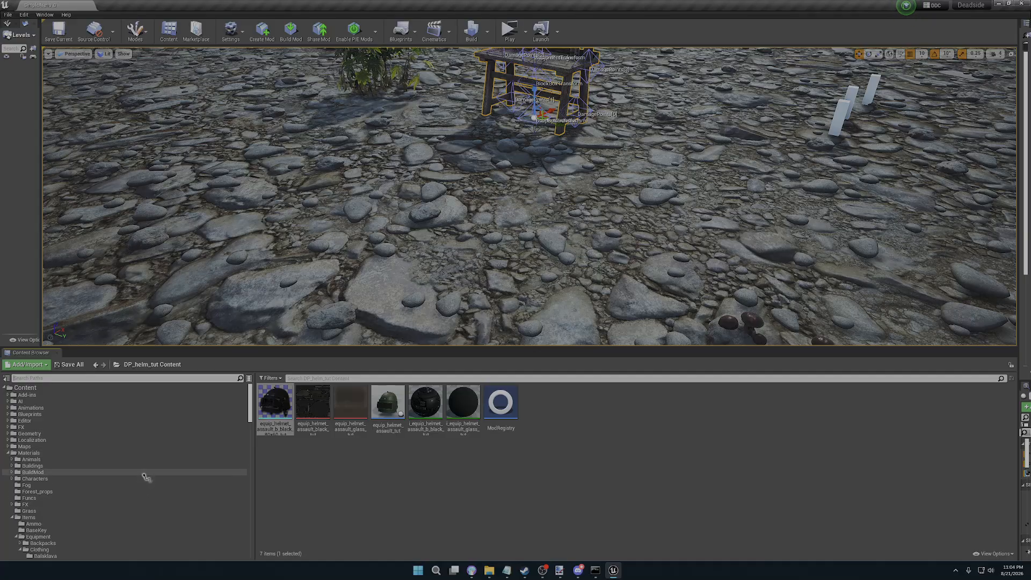
text(admi)
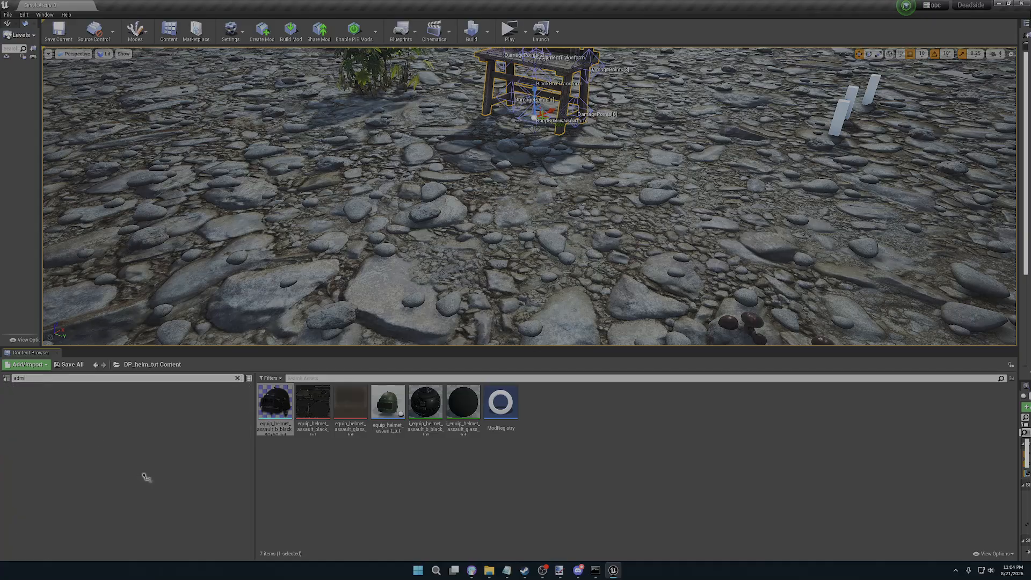
text(n)
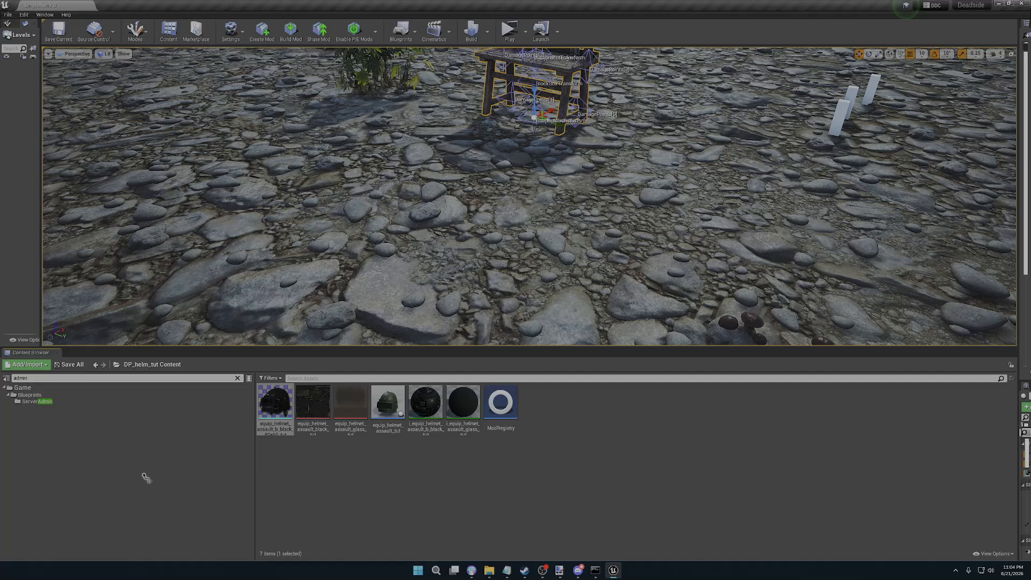
click(37, 401)
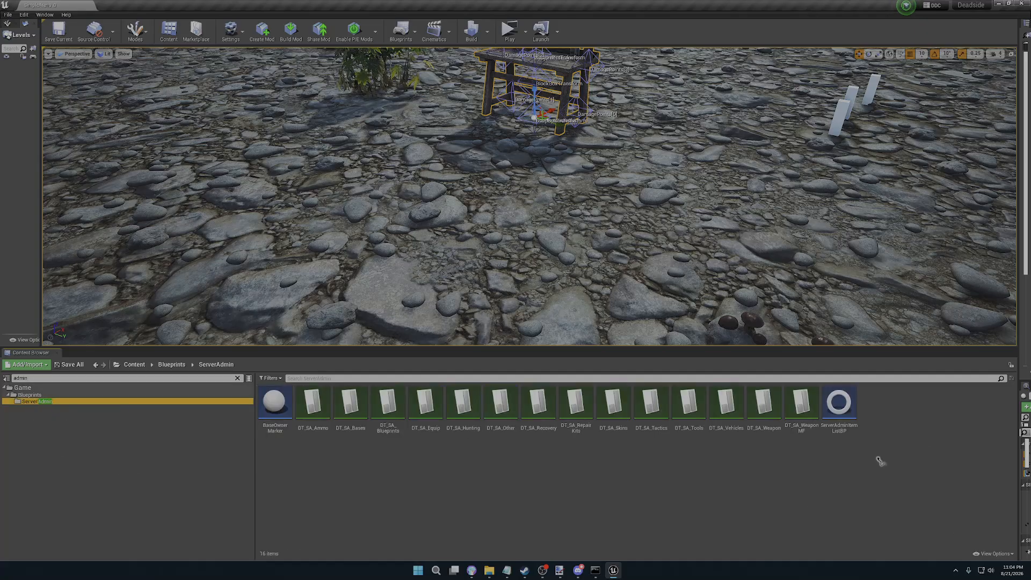
- Copy ServerAdminItemListBP and DT_SA_Skins from the ServerAdmin folder into the DP_helm_tut Content folder
click(827, 421)
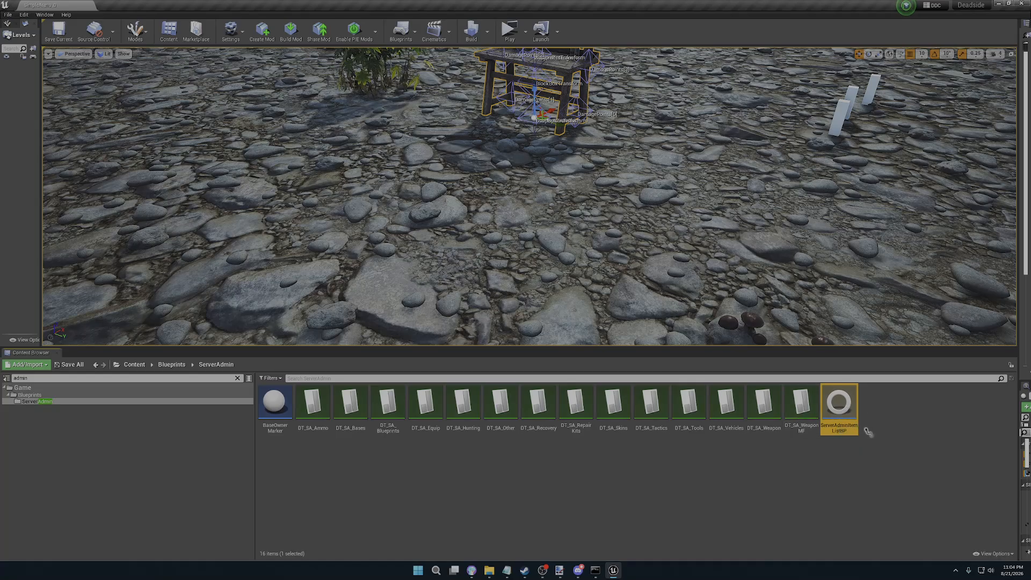
ctrl+click(613, 404)
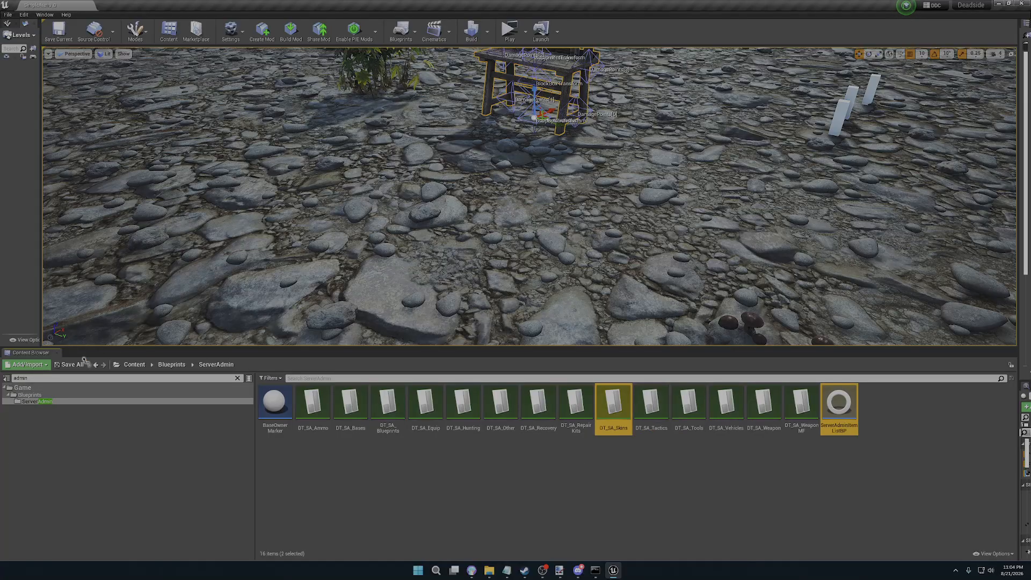
click(238, 378)
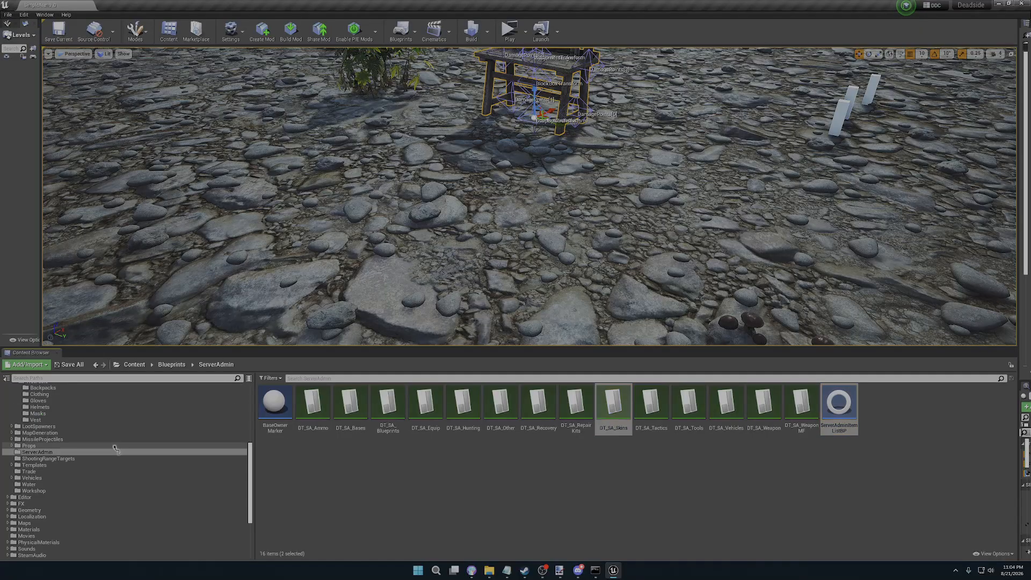
scroll(70, 492, down, 5)
click(43, 493)
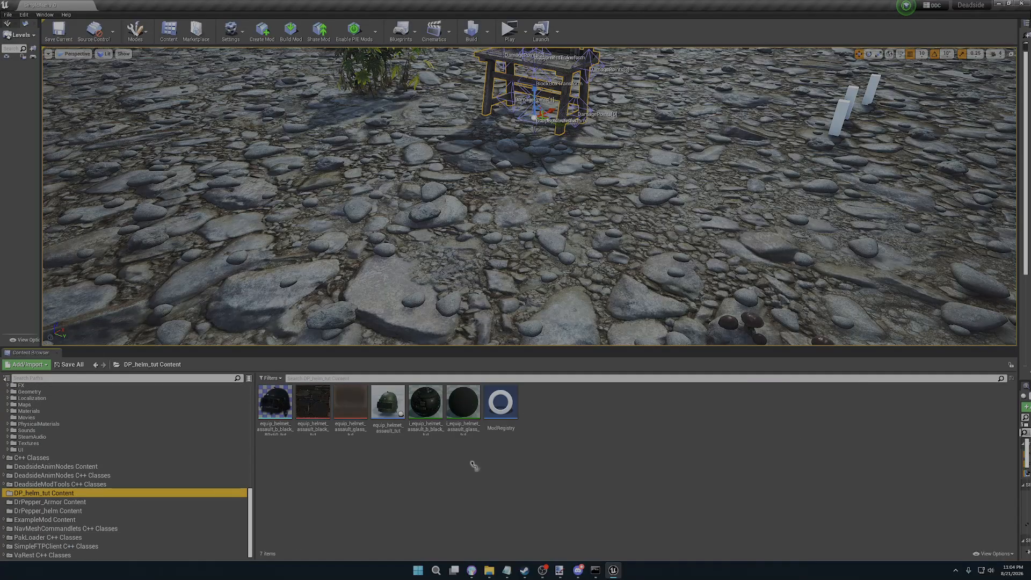
click(594, 437)
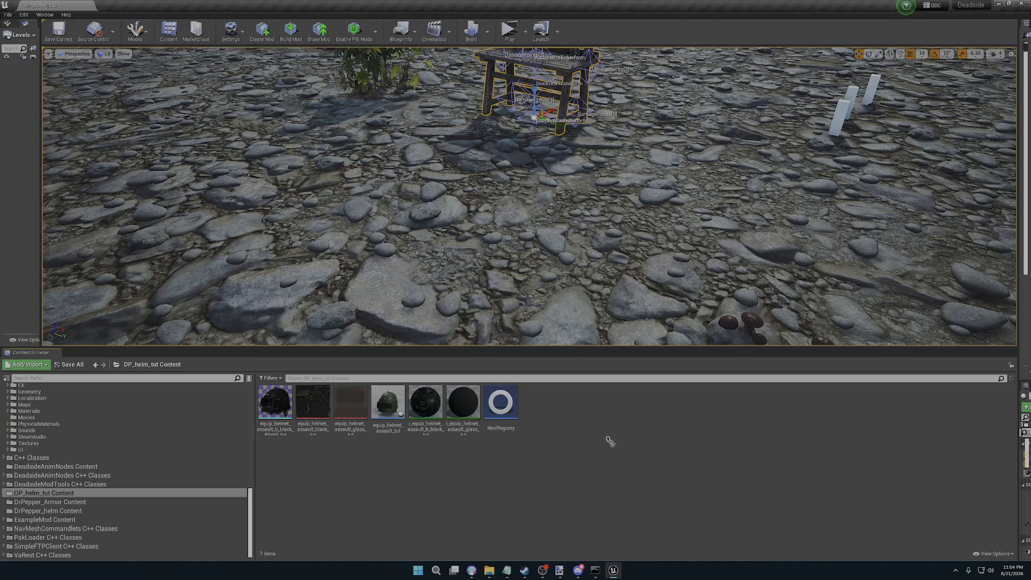
key(ctrl+v)
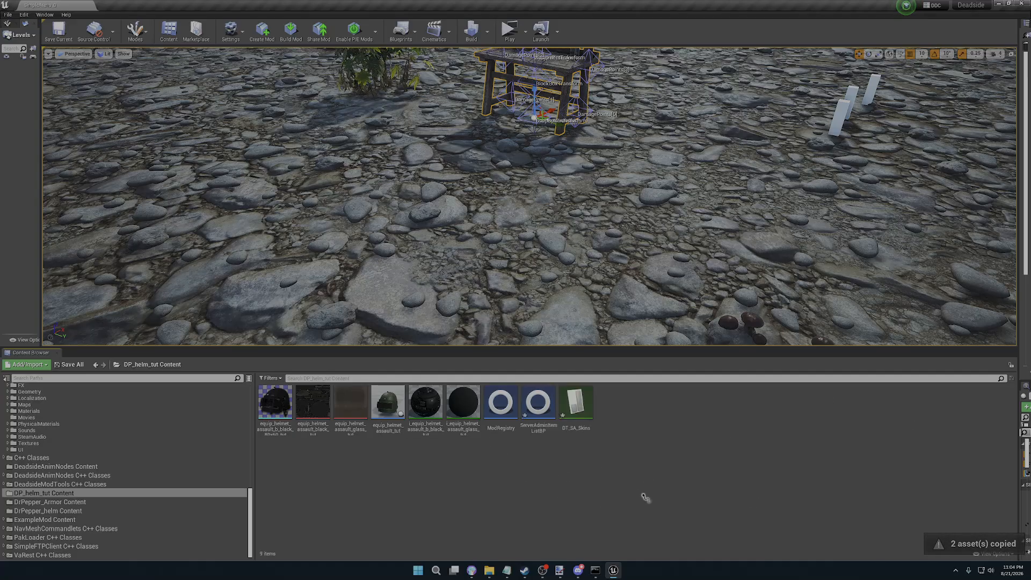
- Rename the mod's ServerAdminItemListBP copy as ServerAdminItemListBP_tut
click(538, 405)
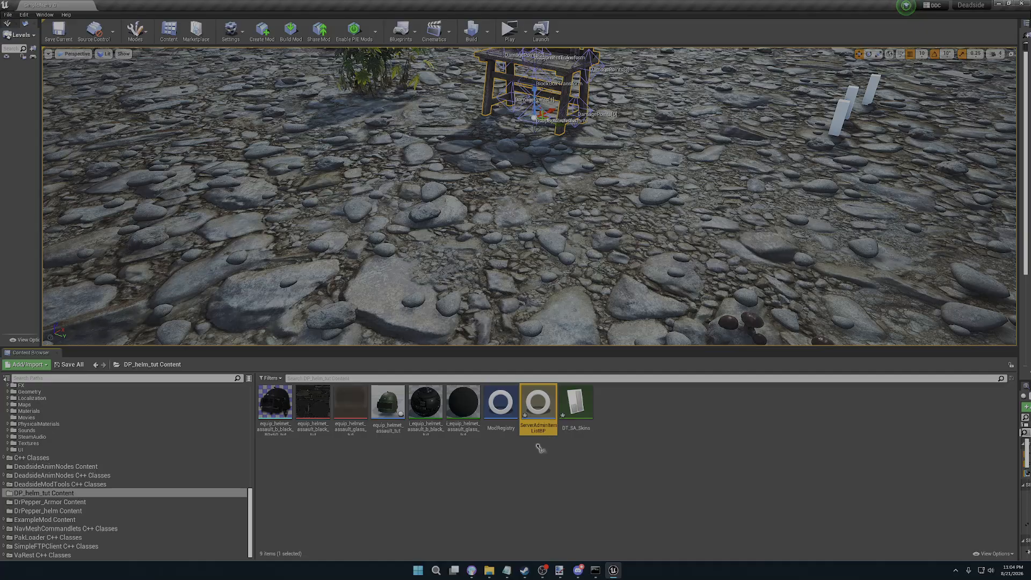
key(F2)
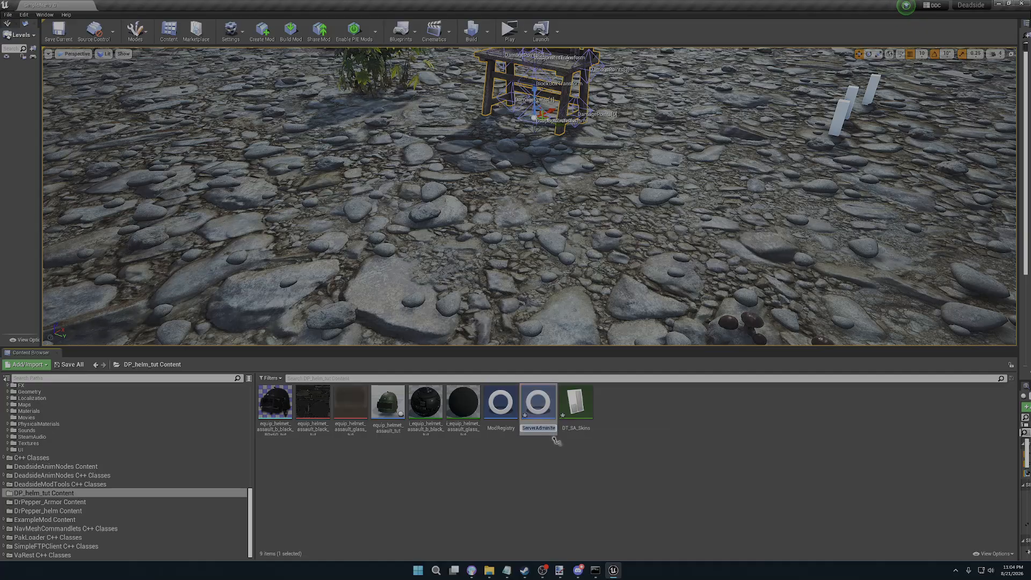
key(End)
text(_tut)
key(Return)
- Rename the mod's DT_SA_Skins copy as DT_SA_Skins_tut
click(276, 411)
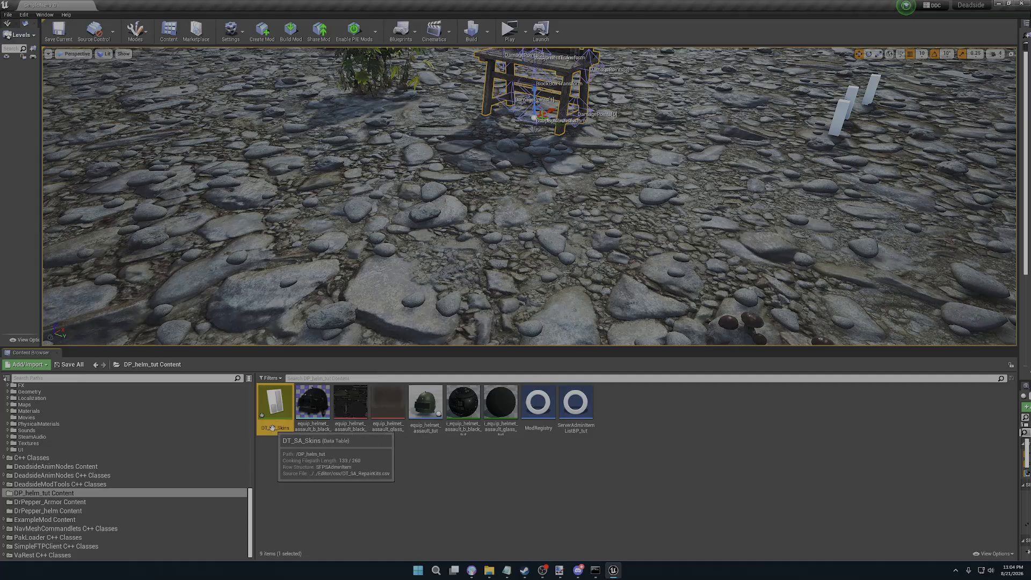
key(F2)
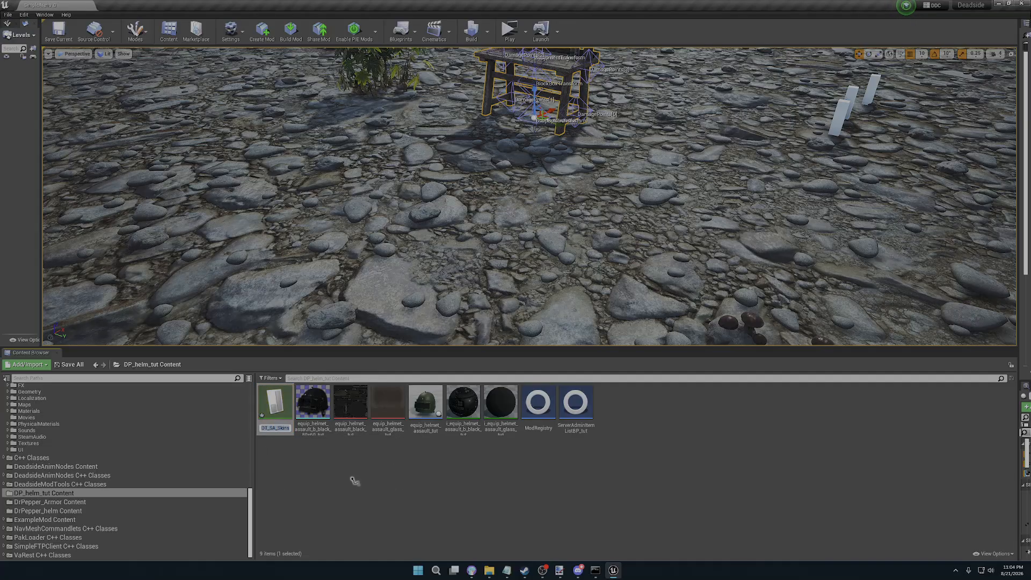
text(_tut)
key(Return)
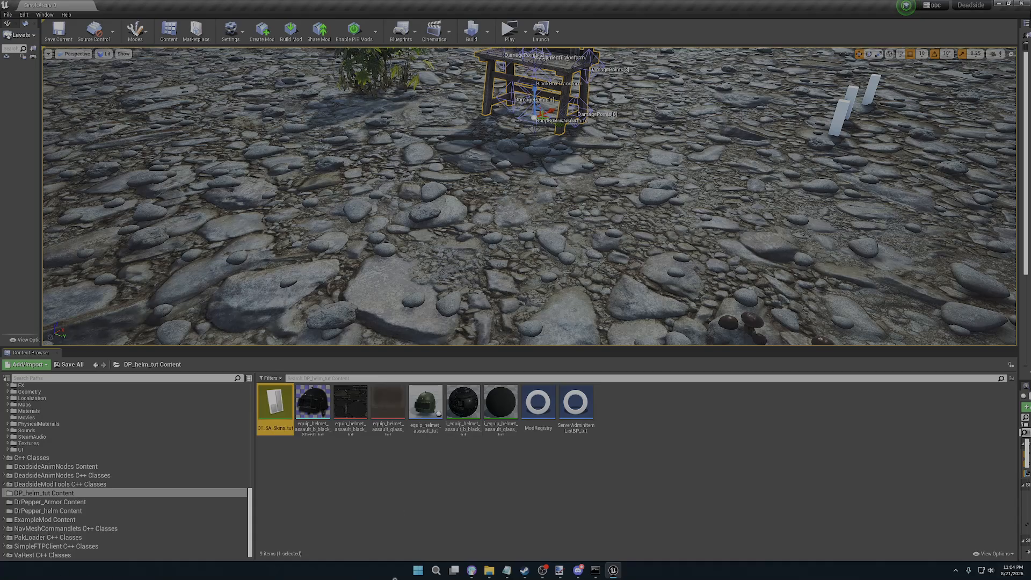
- Open the exported equip_helmet_assault_black_tut texture from the Pictures folder in Paint.NET
click(488, 571)
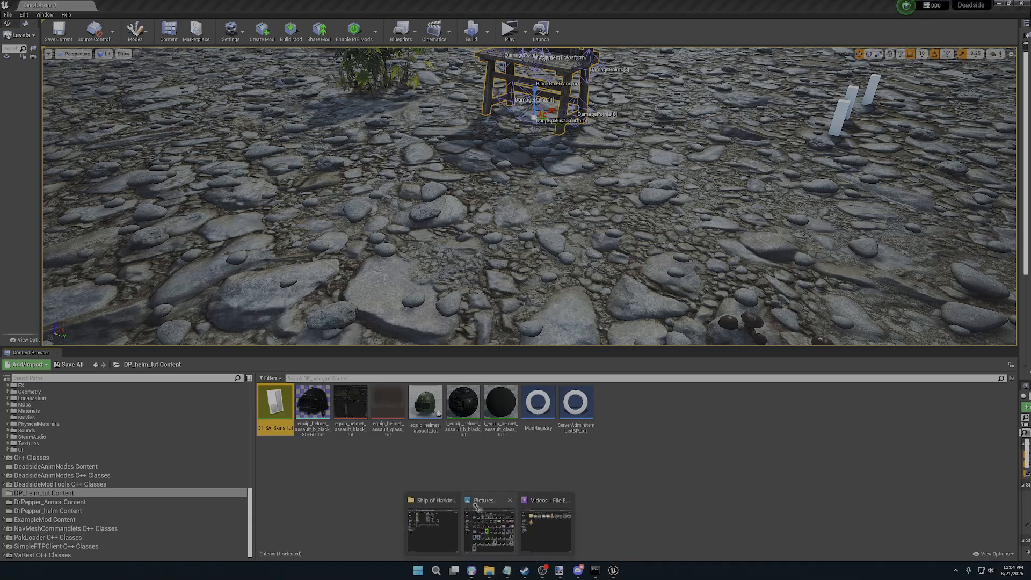
click(476, 505)
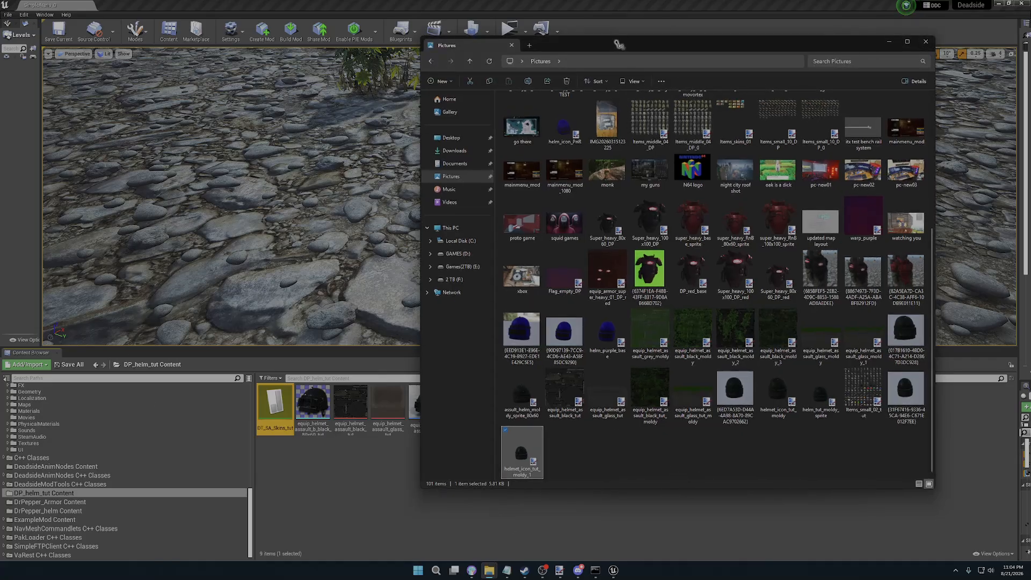
drag(619, 44, 609, 12)
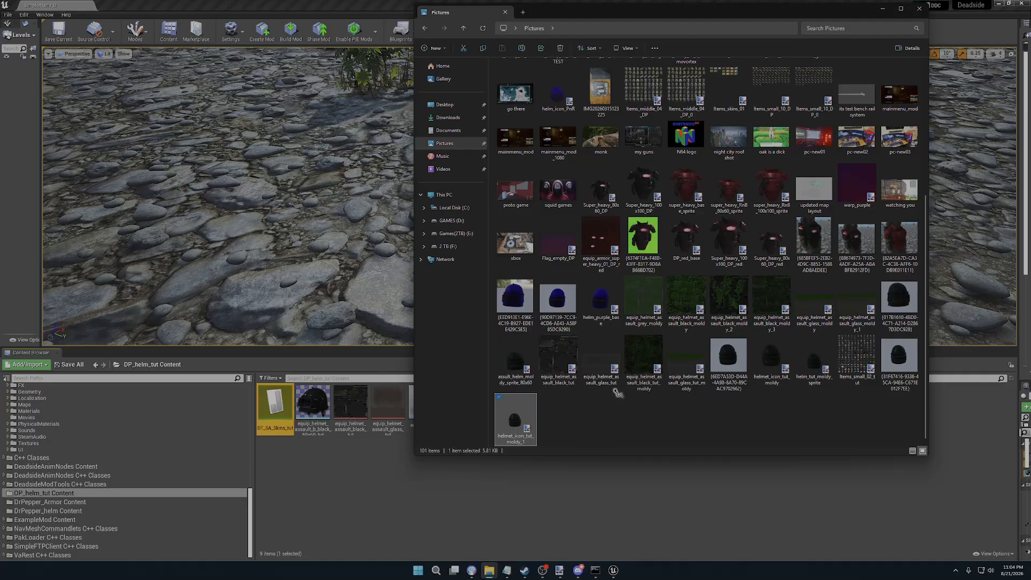
click(556, 361)
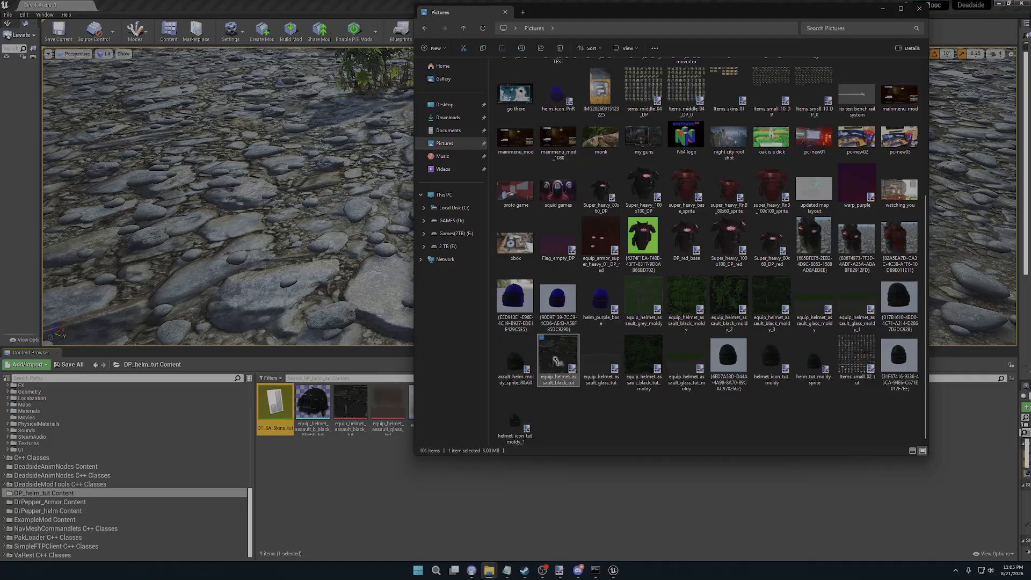
double_click(557, 362)
mouse_move(669, 15)
mouse_down()
mouse_move(607, 25)
mouse_move(621, 32)
mouse_up()
click(833, 25)
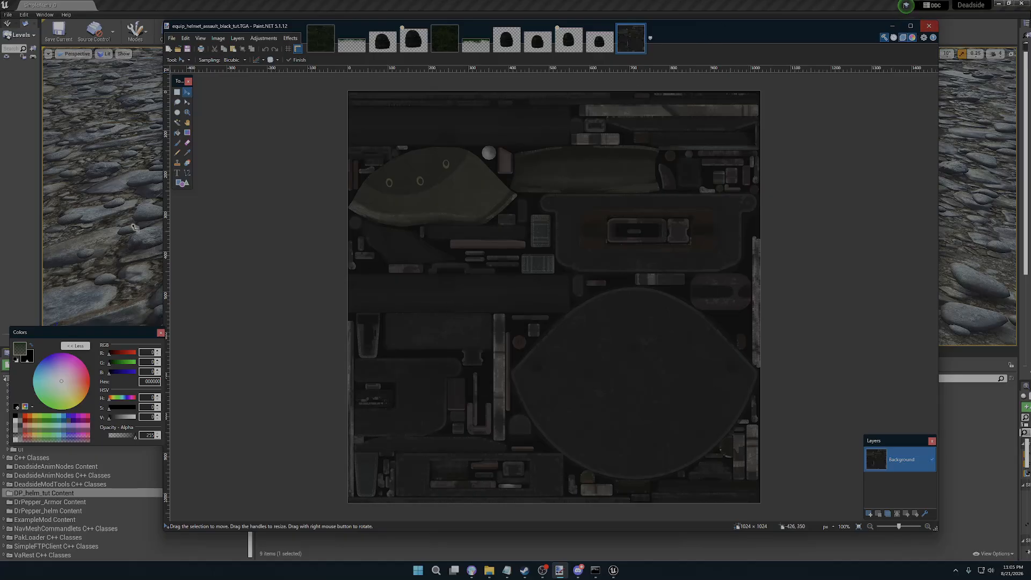
drag(709, 38, 672, 33)
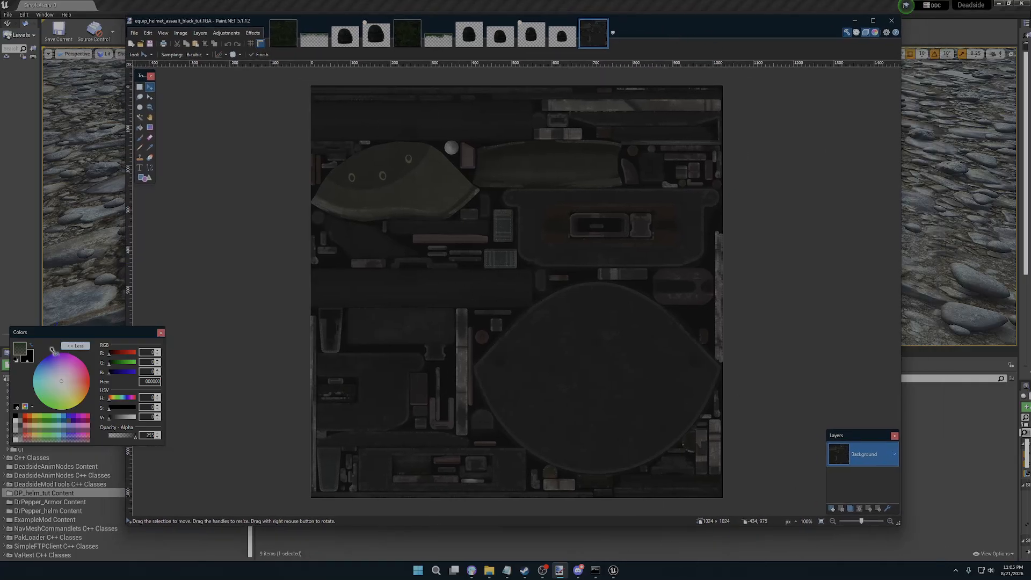
- Add a new layer above the helmet texture and hide the Background layer
click(31, 345)
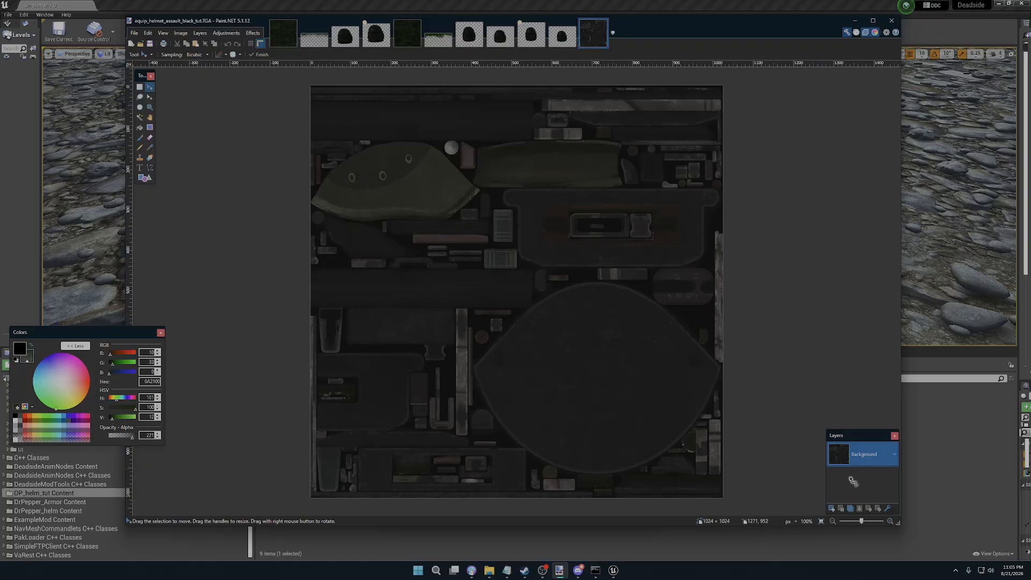
click(830, 508)
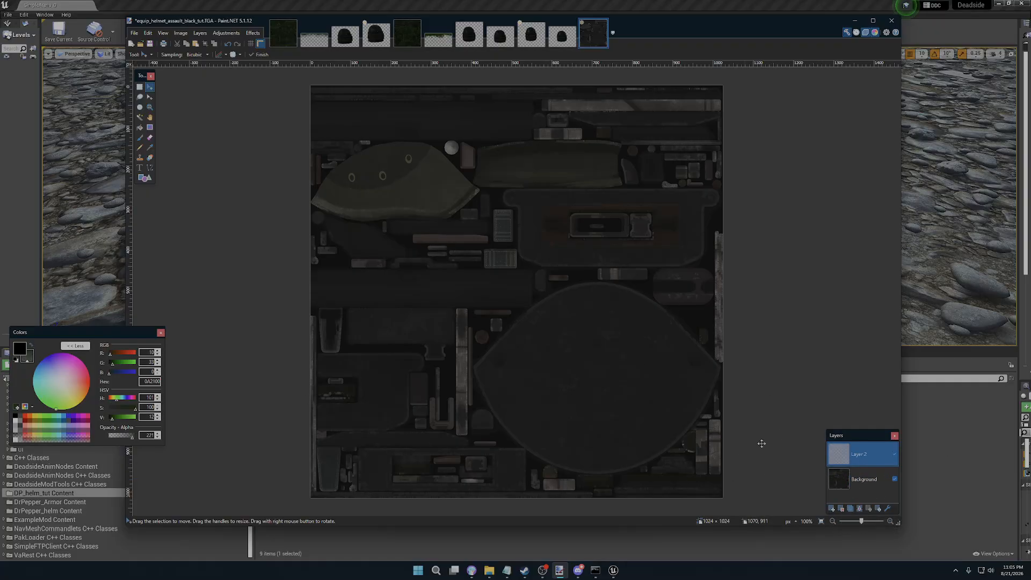
click(894, 478)
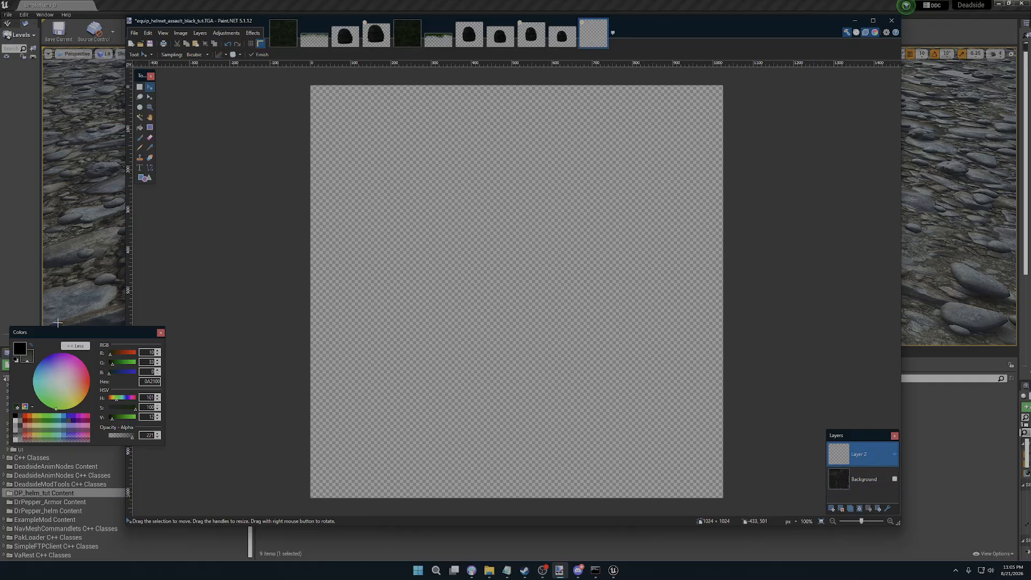
- Fill the empty new layer with solid black using the Paint Bucket
drag(73, 338, 95, 322)
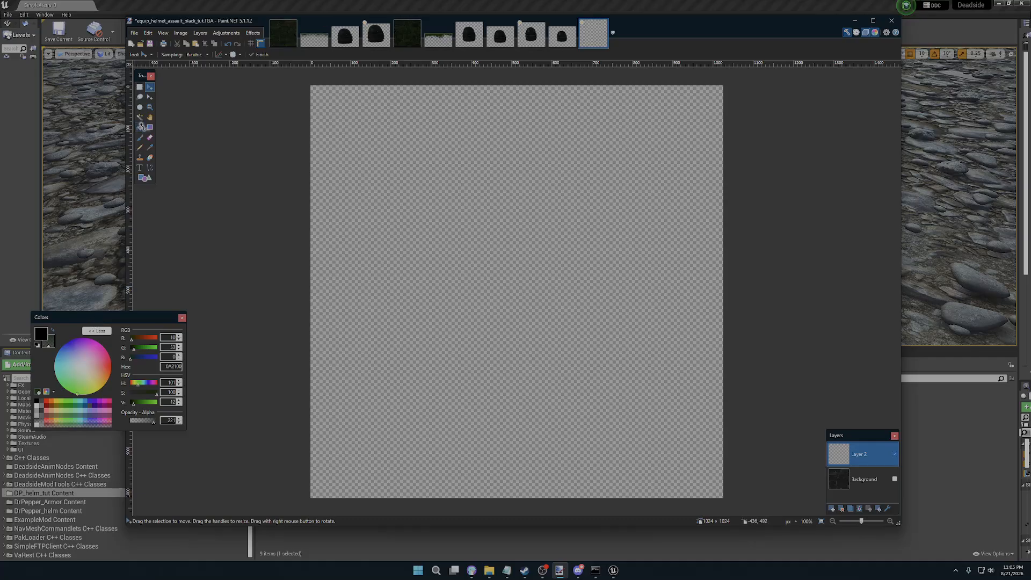
click(140, 127)
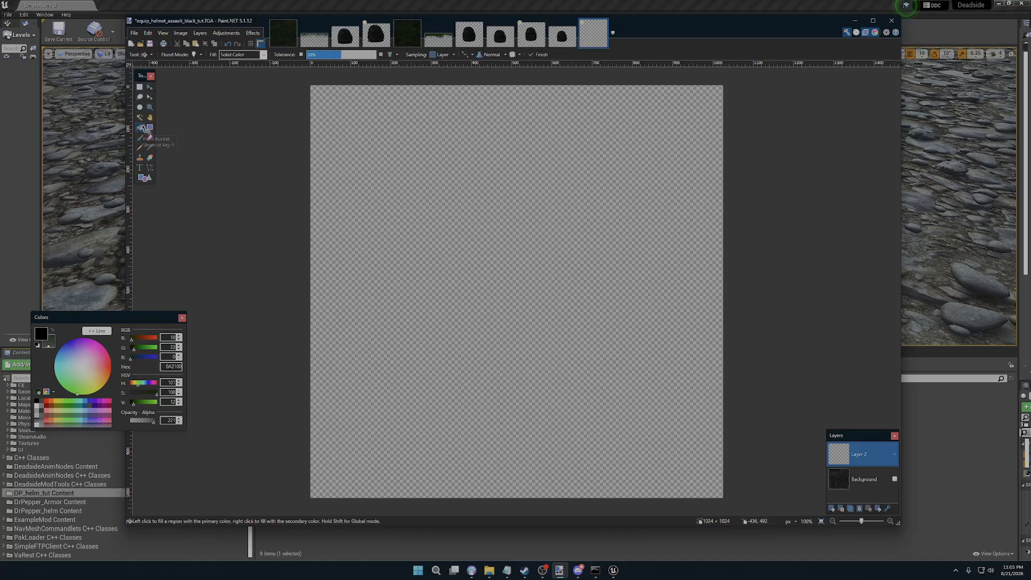
click(411, 179)
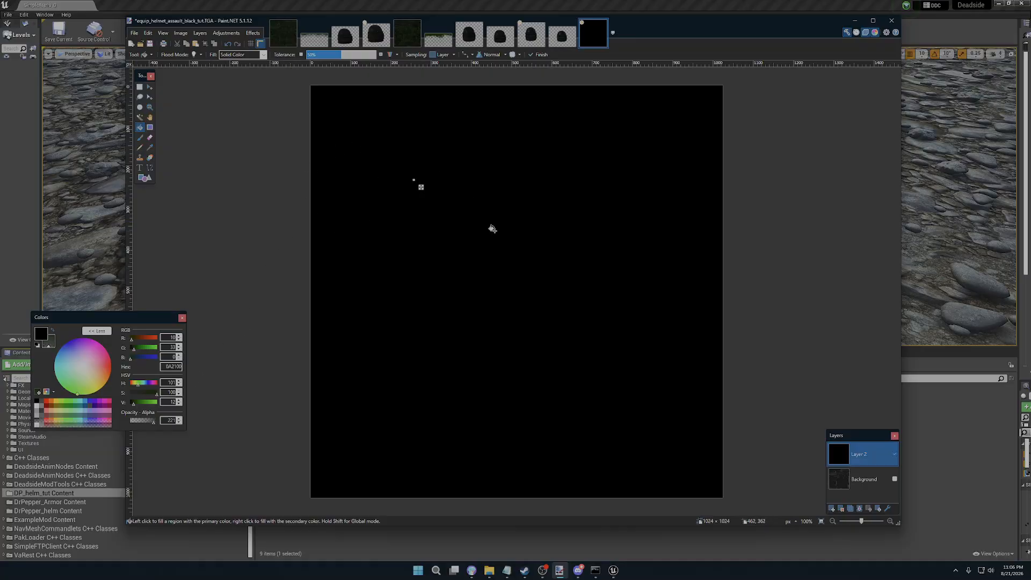
- Paint criss-crossing strokes across the whole black layer with a size 40 brush in fully opaque dark green 0A2100
click(54, 332)
click(54, 332)
click(139, 138)
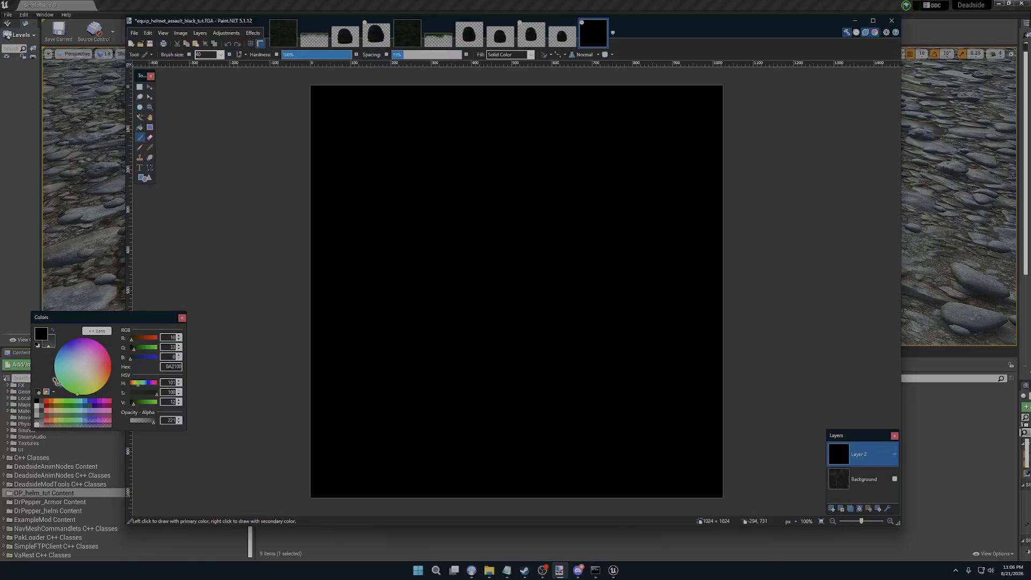
click(53, 331)
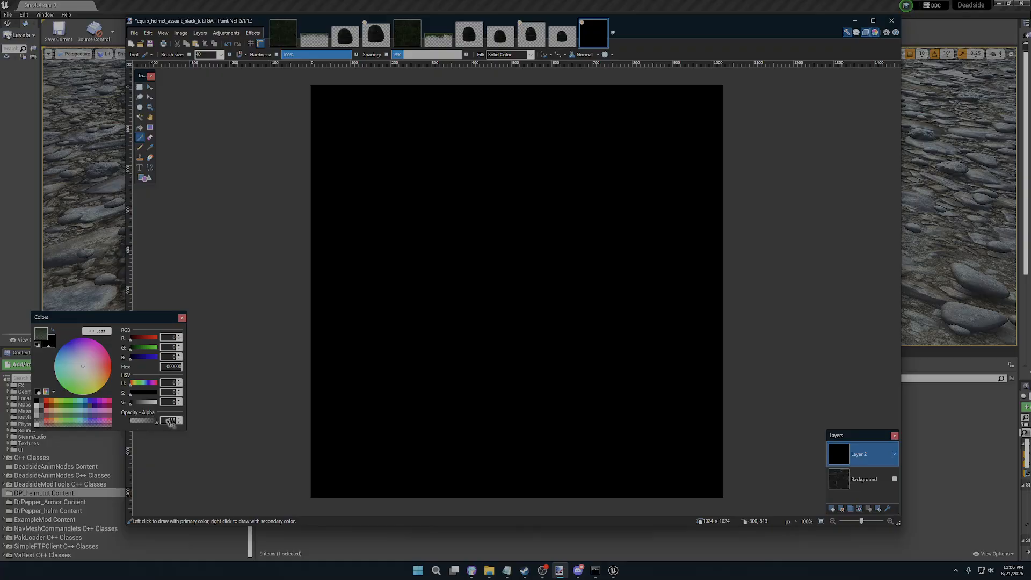
click(42, 334)
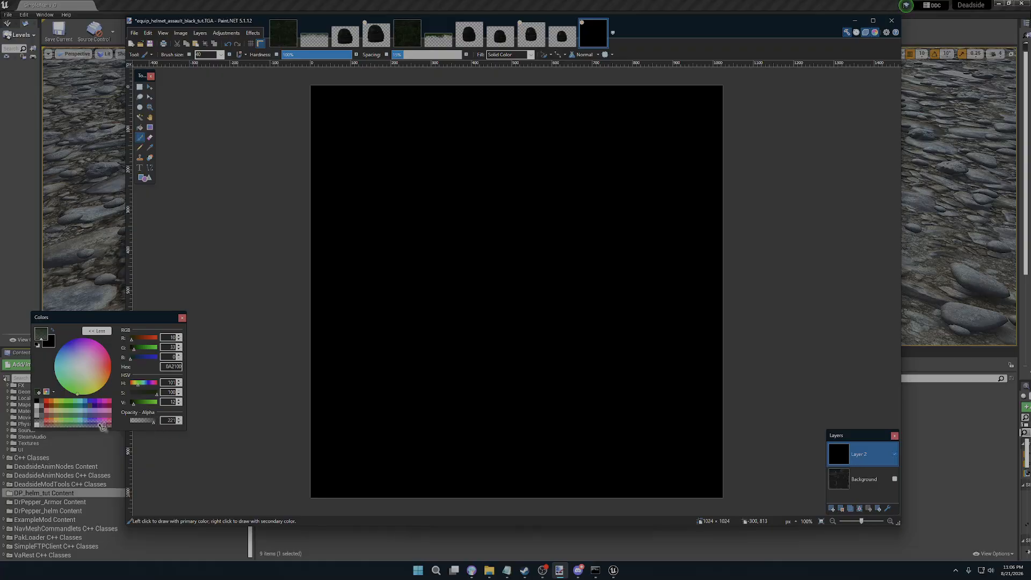
click(53, 332)
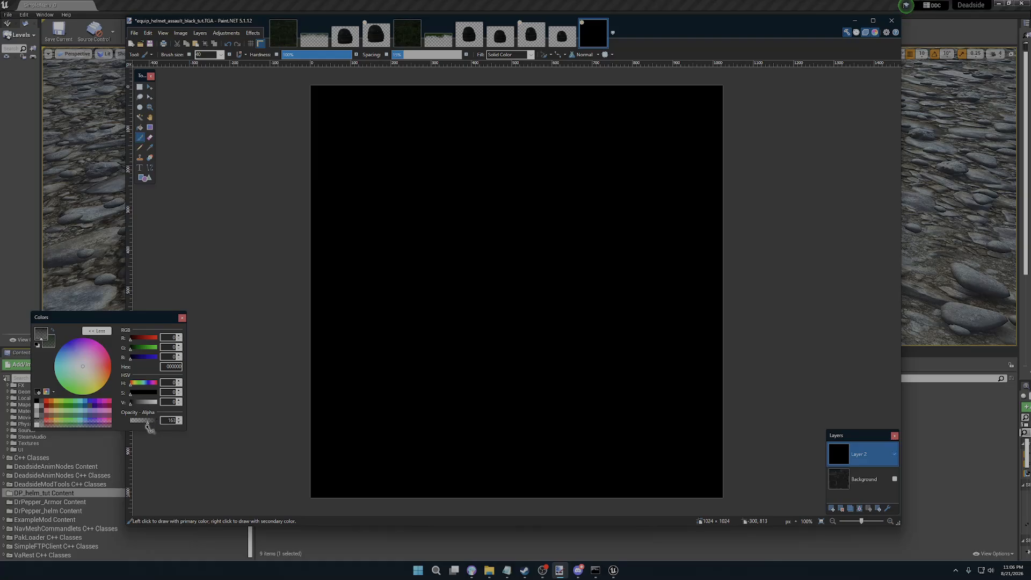
click(53, 342)
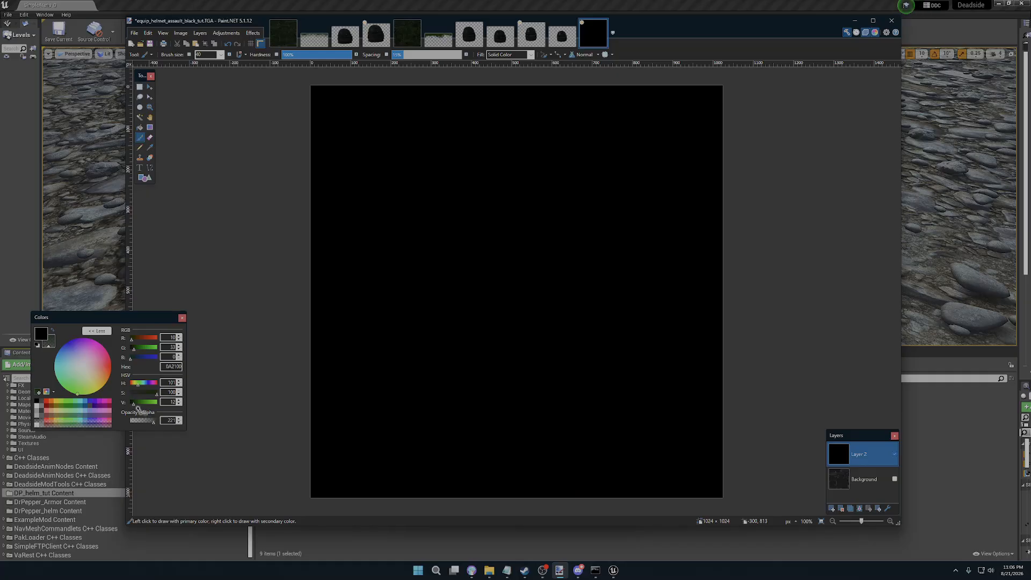
drag(155, 426, 161, 426)
mouse_move(104, 317)
mouse_down()
mouse_move(143, 299)
mouse_move(89, 317)
mouse_up()
click(83, 310)
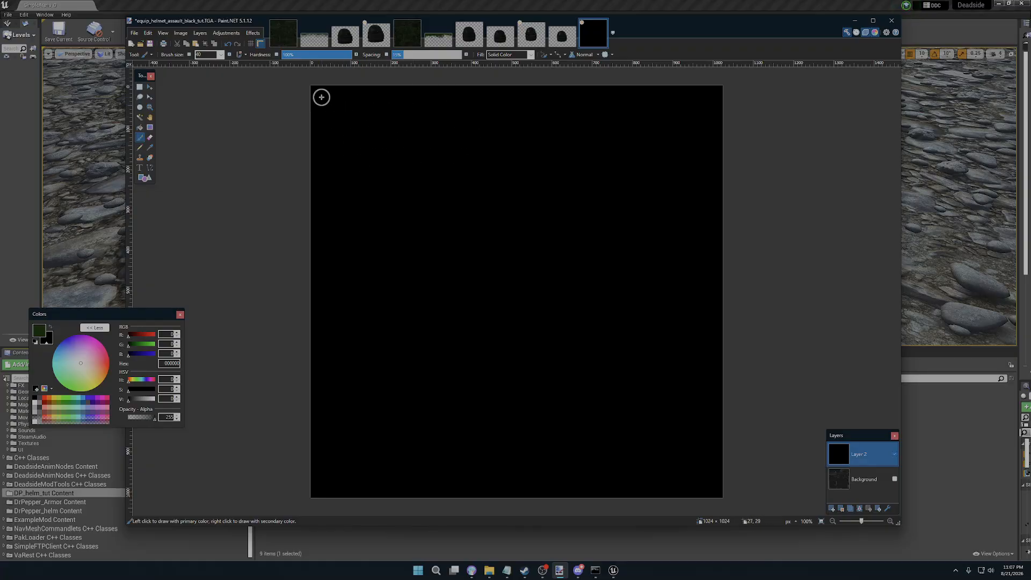
mouse_move(321, 96)
mouse_down()
mouse_move(621, 140)
mouse_move(410, 203)
mouse_move(701, 267)
mouse_move(364, 428)
mouse_move(664, 449)
mouse_move(387, 350)
mouse_move(398, 138)
mouse_move(524, 440)
mouse_move(558, 125)
mouse_move(674, 375)
mouse_move(670, 116)
mouse_up()
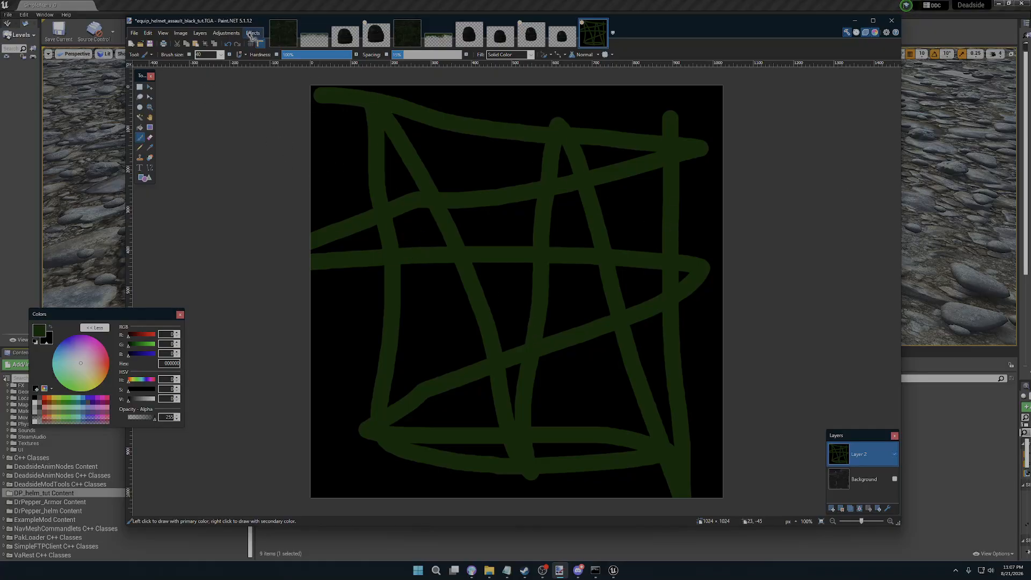
- Apply the Dents distortion to the painted layer with scale about 158, detail about 81 and turbulence about 4
click(253, 33)
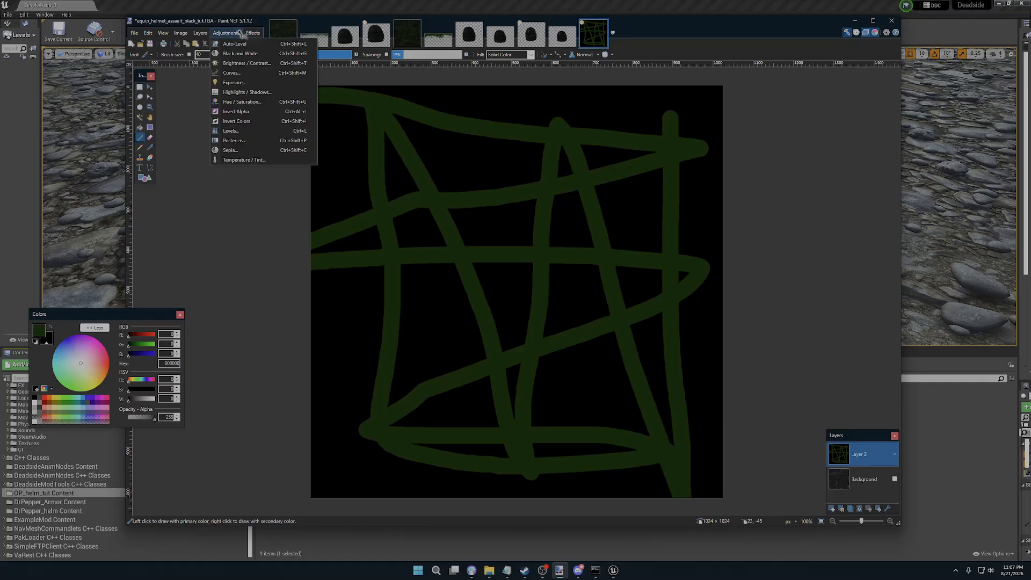
mouse_move(279, 86)
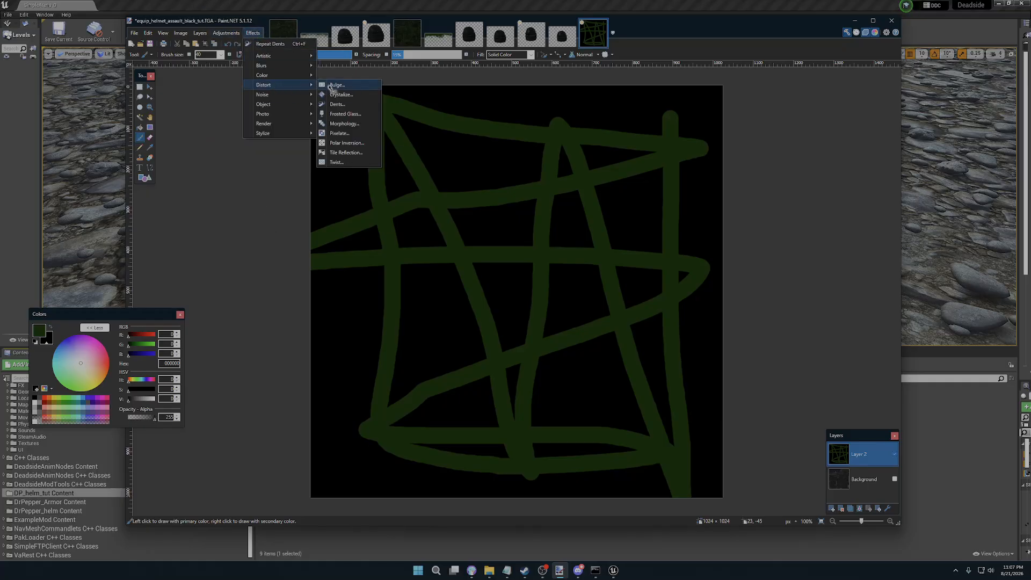
click(337, 104)
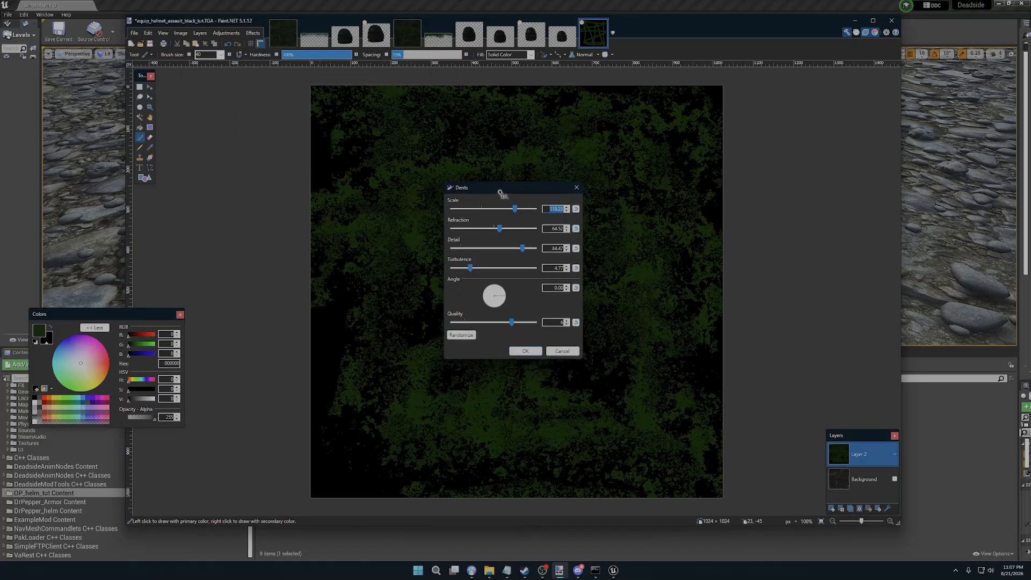
drag(502, 194, 220, 151)
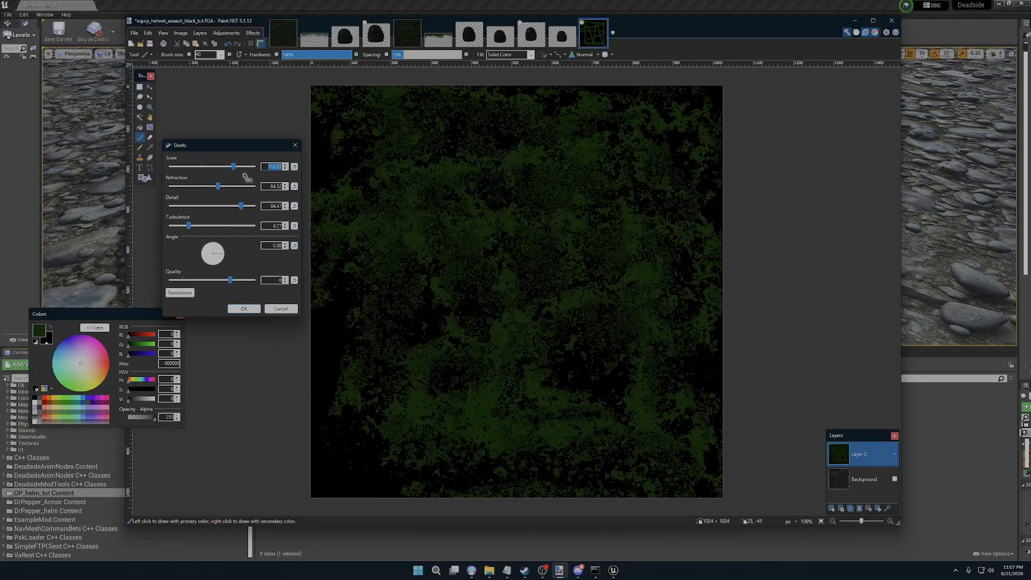
drag(217, 186, 245, 167)
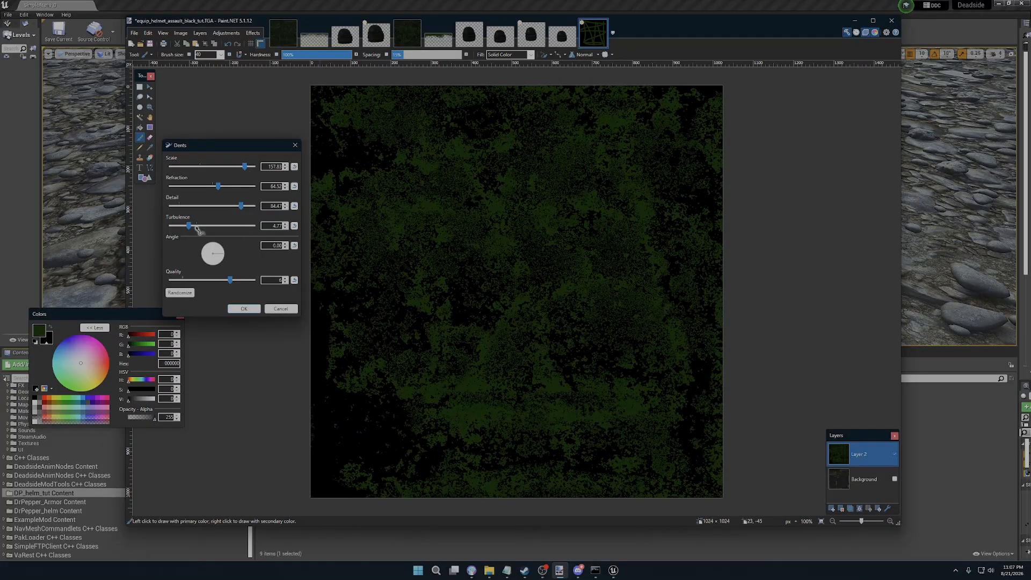
drag(192, 226, 237, 209)
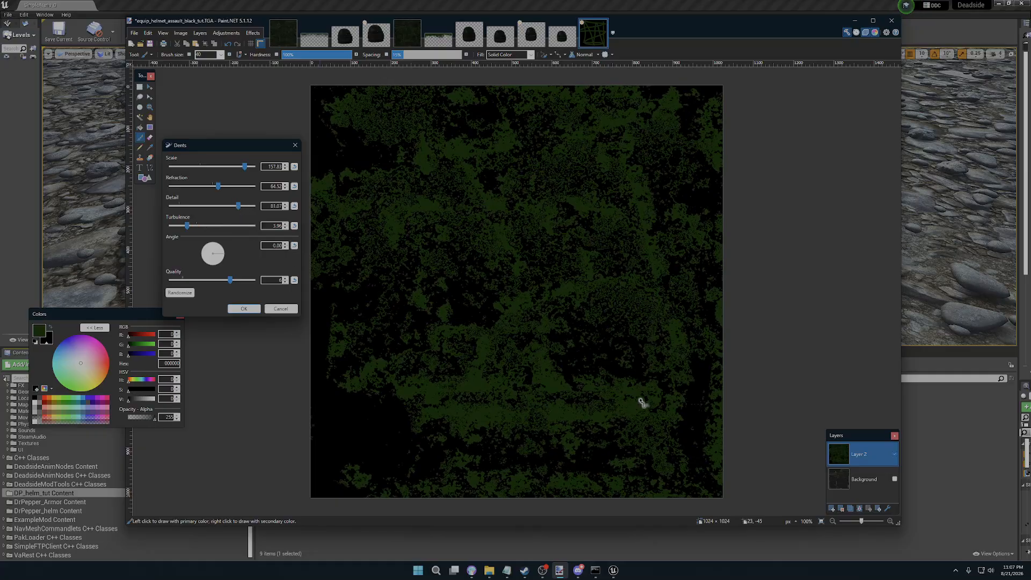
click(244, 308)
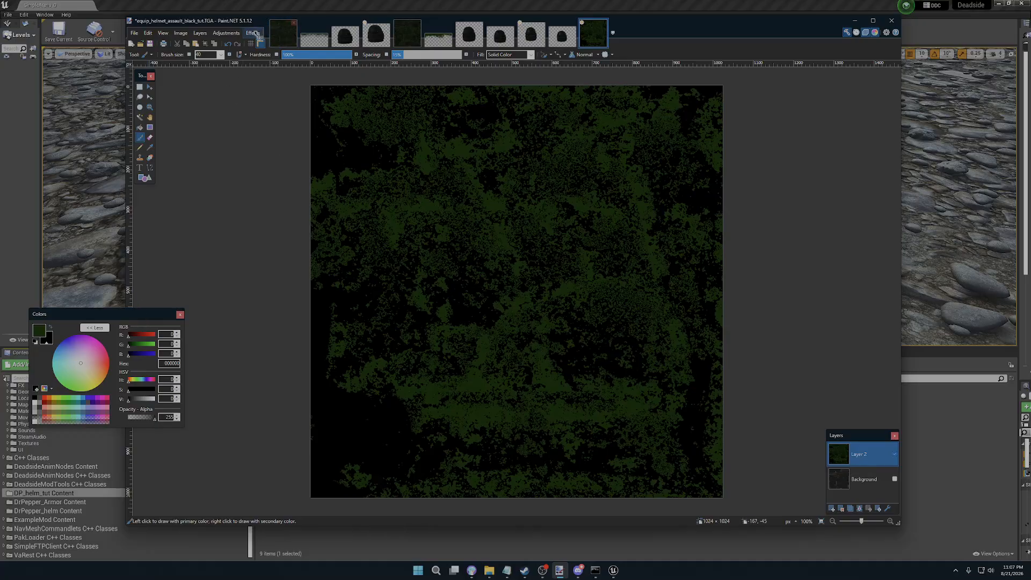
- Lower the opacity of the mottled green layer to about 200 in its layer properties
click(201, 33)
click(201, 33)
click(201, 34)
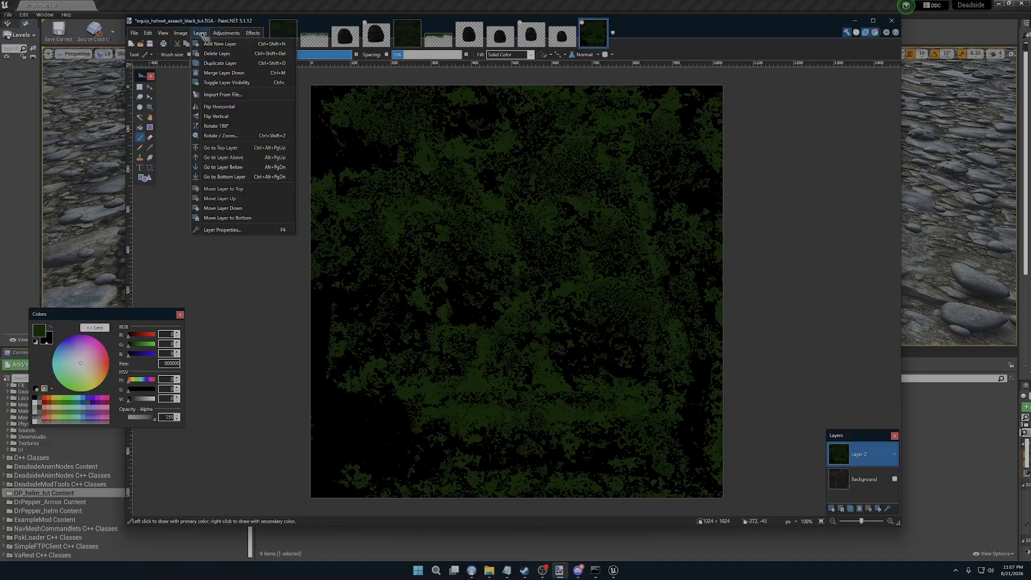
click(234, 230)
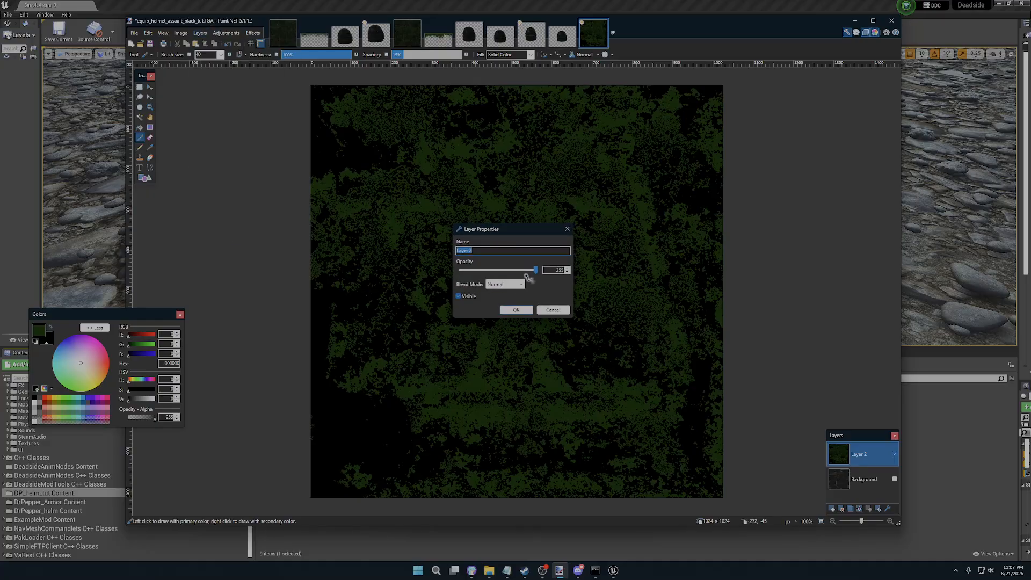
drag(536, 270, 521, 272)
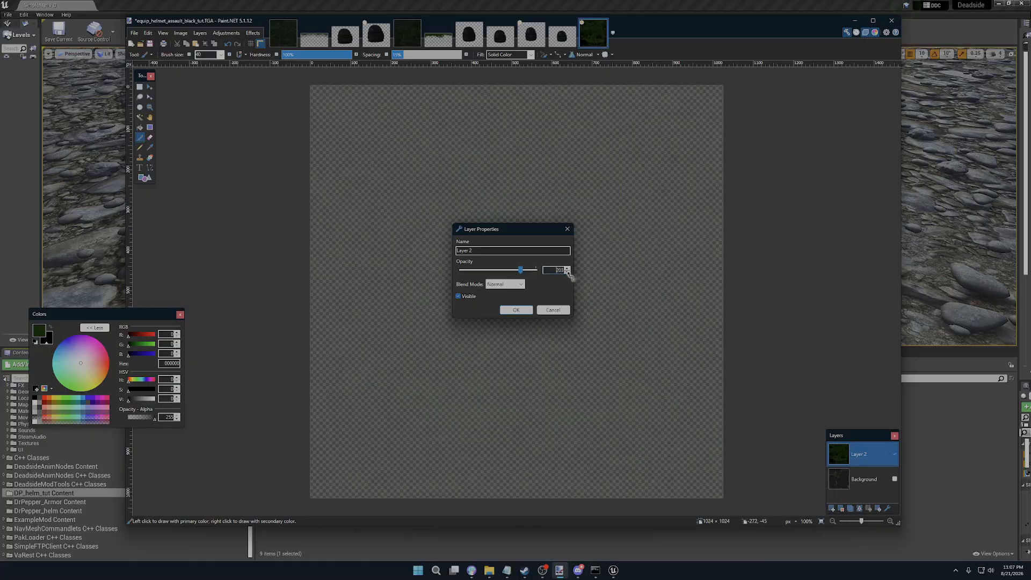
click(518, 310)
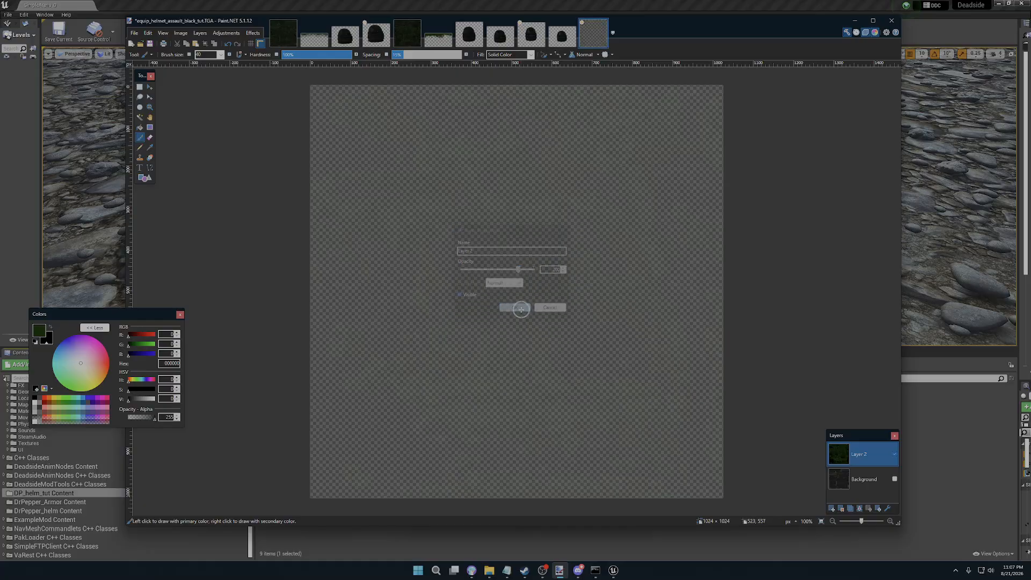
- Show the Background layer again and hide Layer 2 to compare the original helmet texture
click(894, 479)
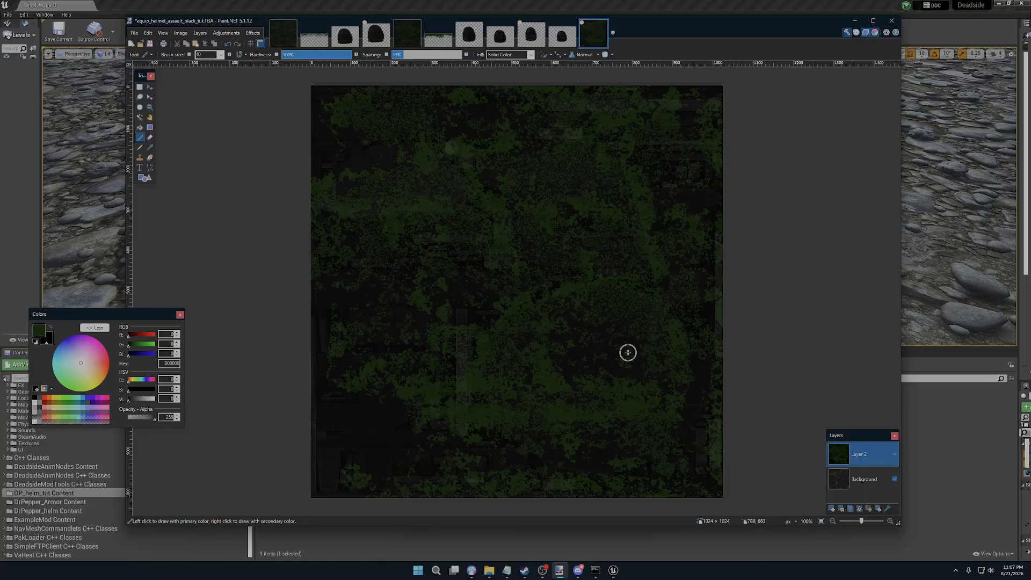
click(894, 454)
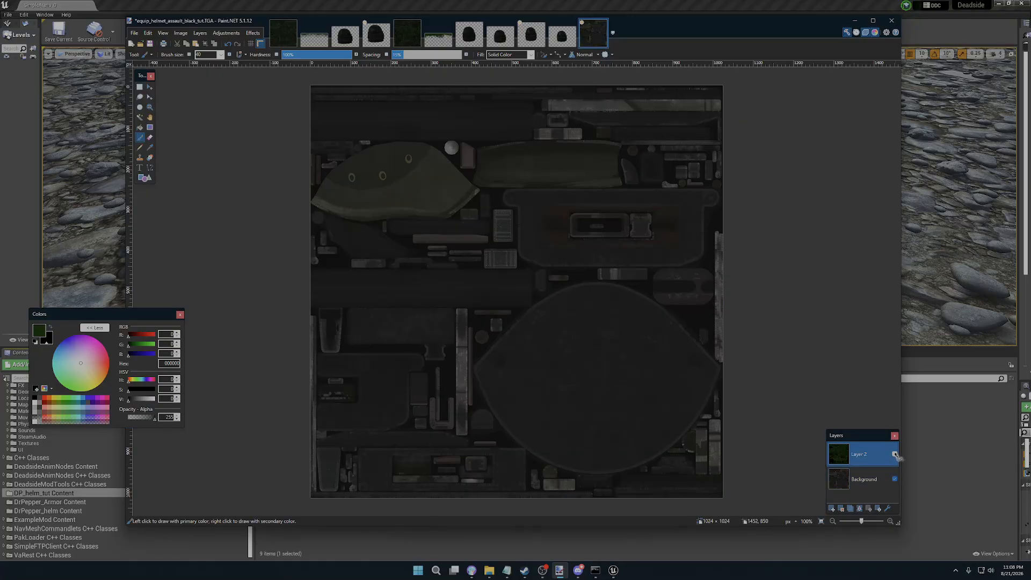
- Toggle Layer 2's visibility to compare the mold with the original helmet texture, leaving the layer shown
click(894, 454)
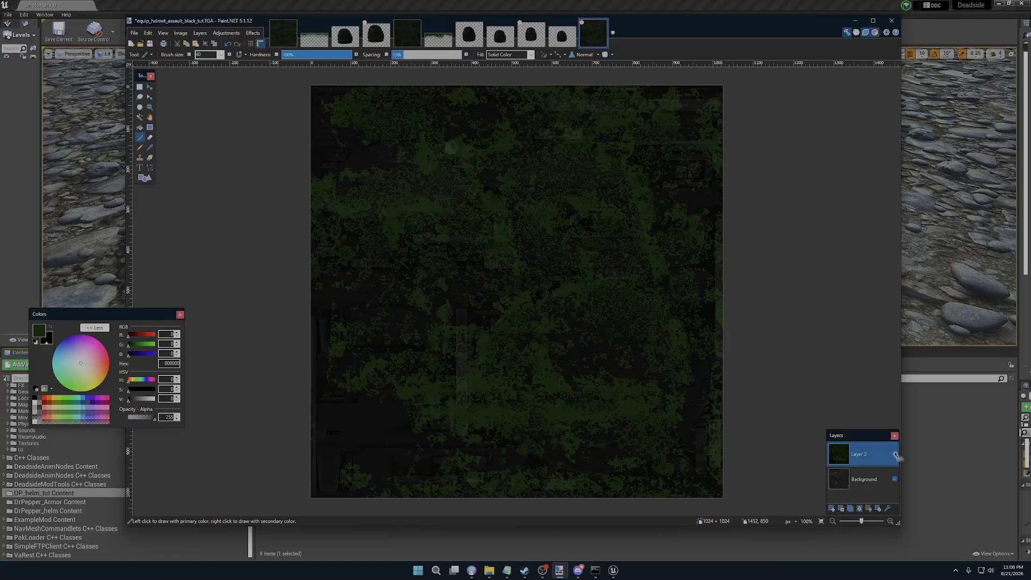
click(894, 455)
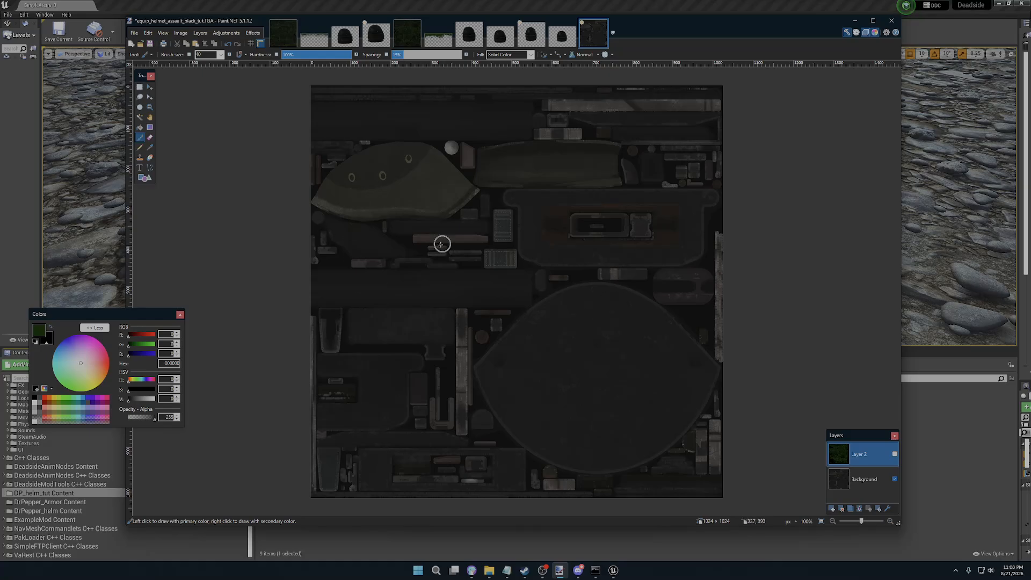
drag(106, 315, 269, 307)
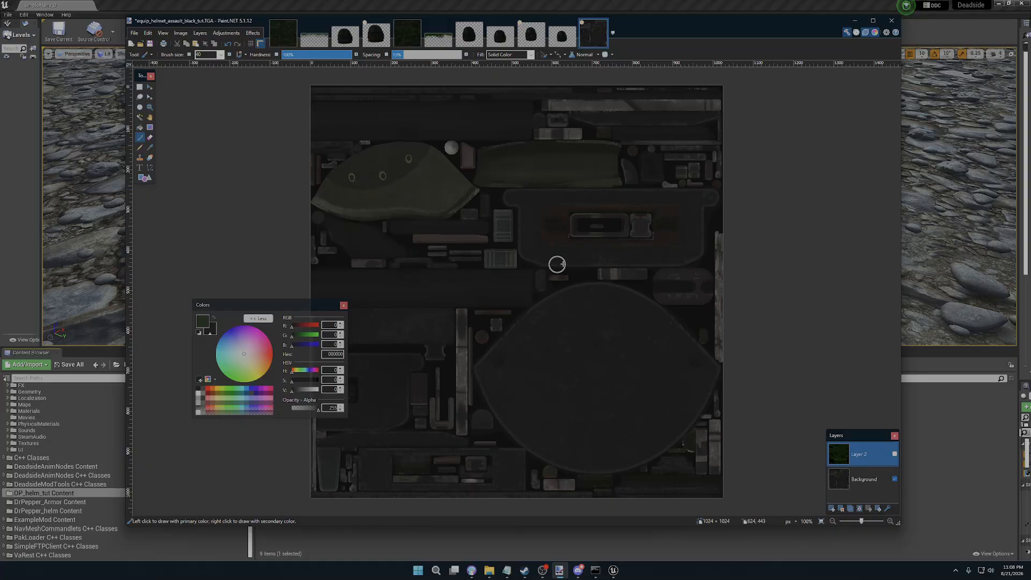
click(895, 455)
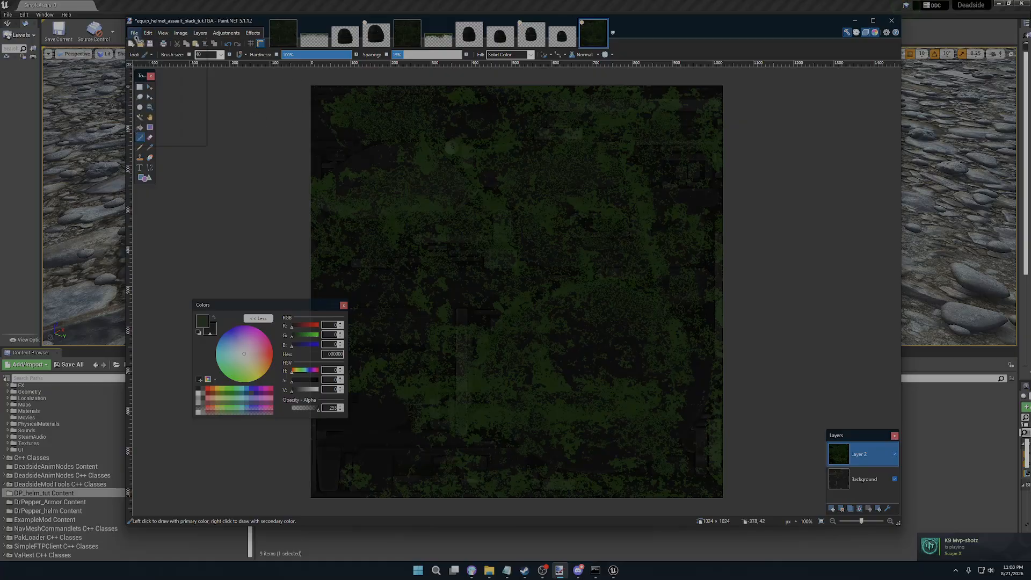
- Save a flattened TGA copy of the moldy helmet texture in Pictures as equip_helmet_assault_black_tut_mold
click(135, 33)
click(151, 94)
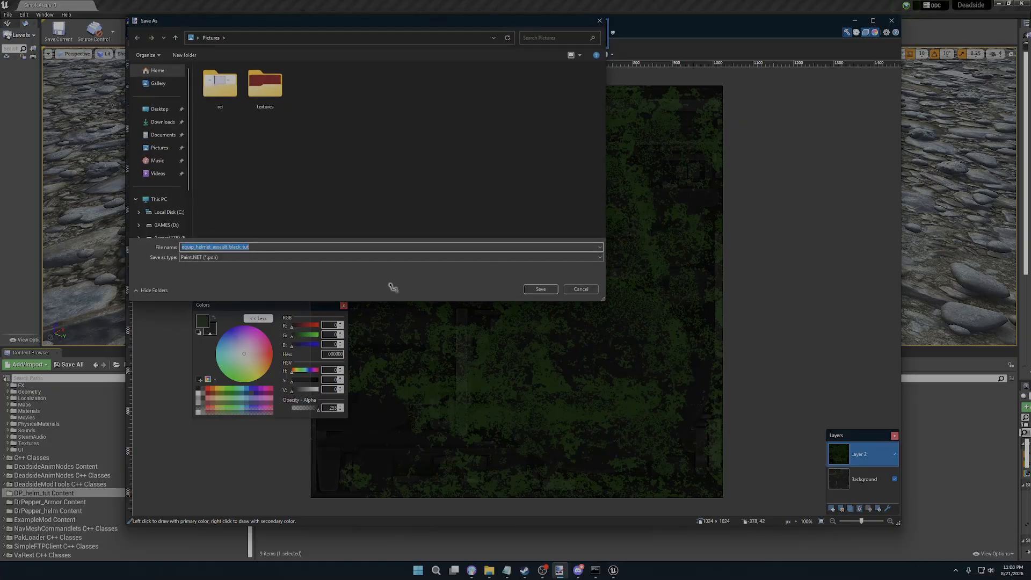
click(223, 257)
click(202, 333)
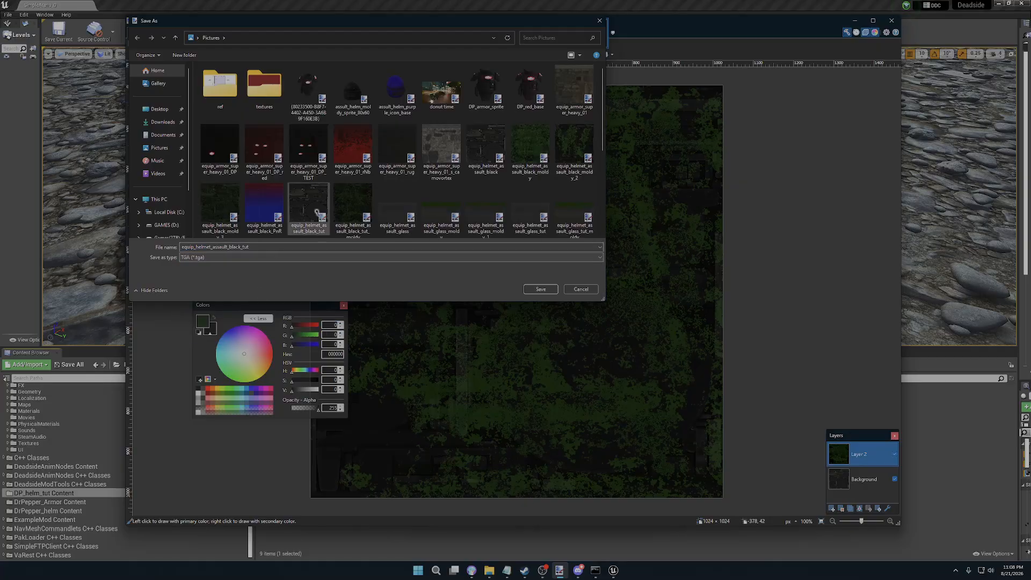
double_click(267, 247)
click(265, 249)
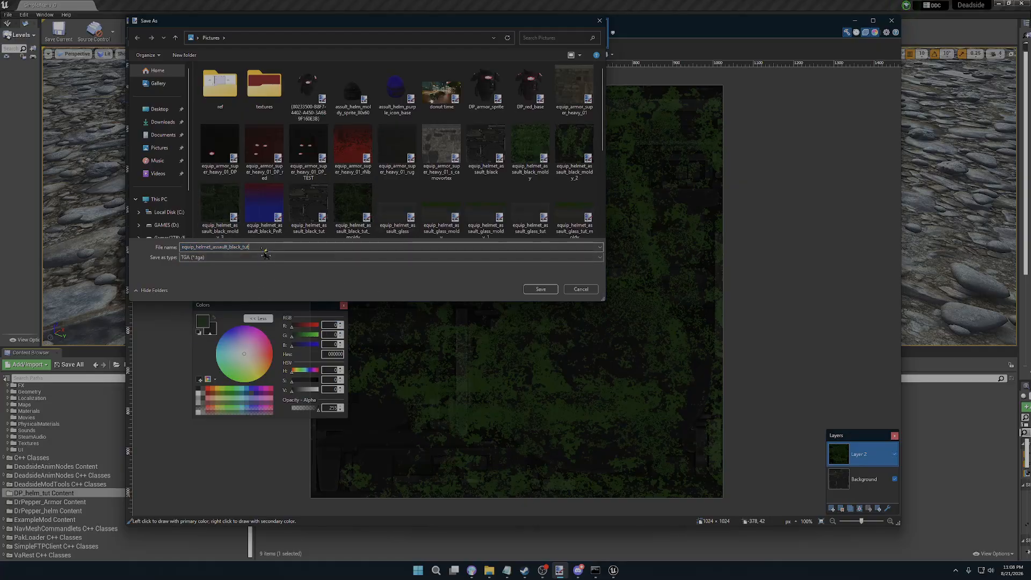
text(_)
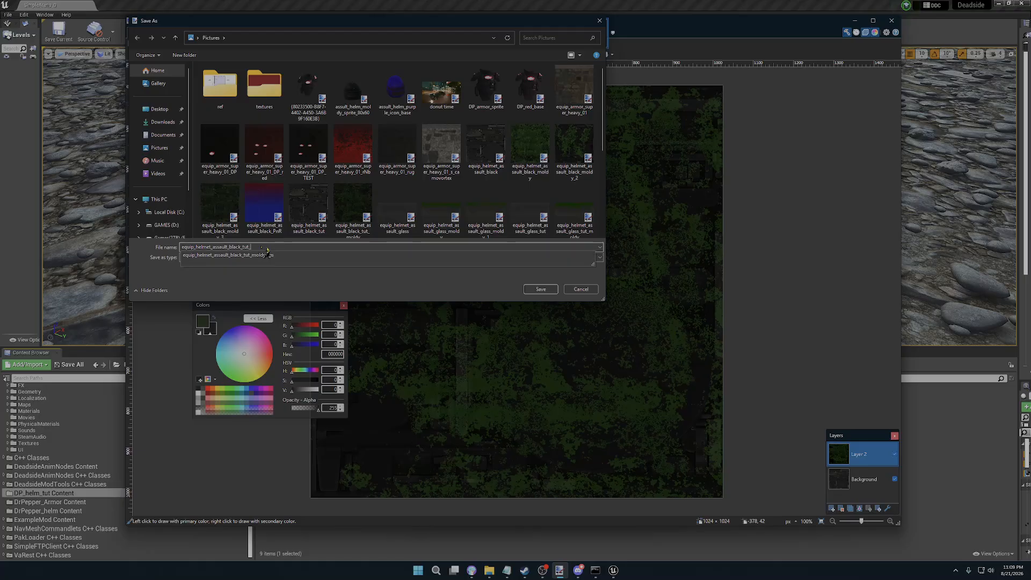
text(mil)
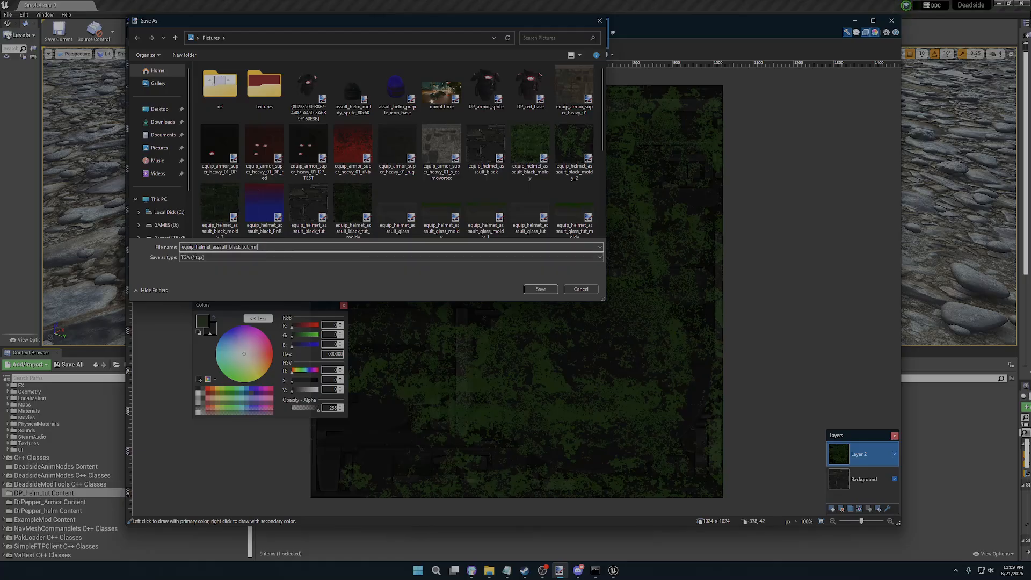
key(BackSpace)
key(BackSpace)
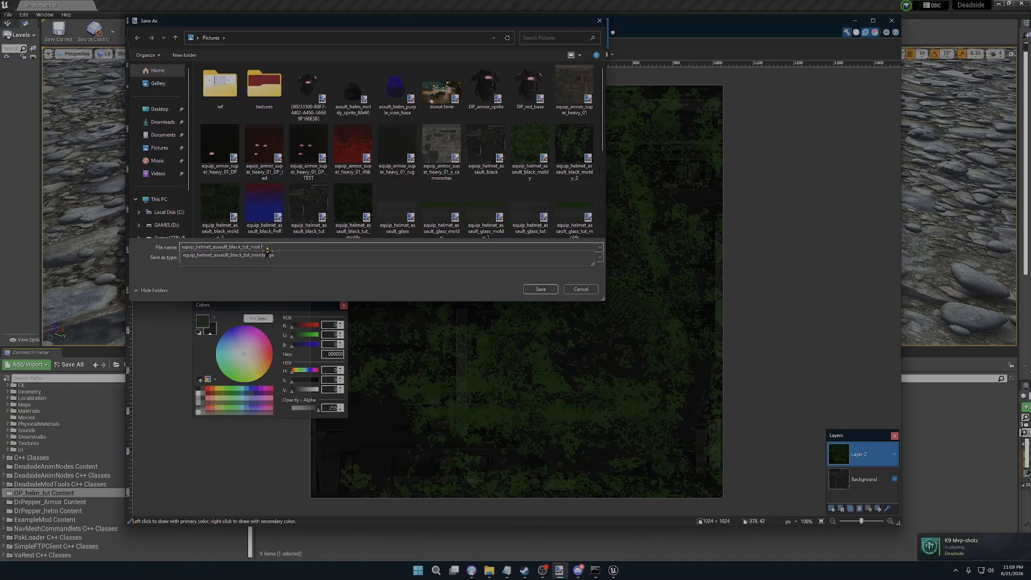
text(mold)
key(Return)
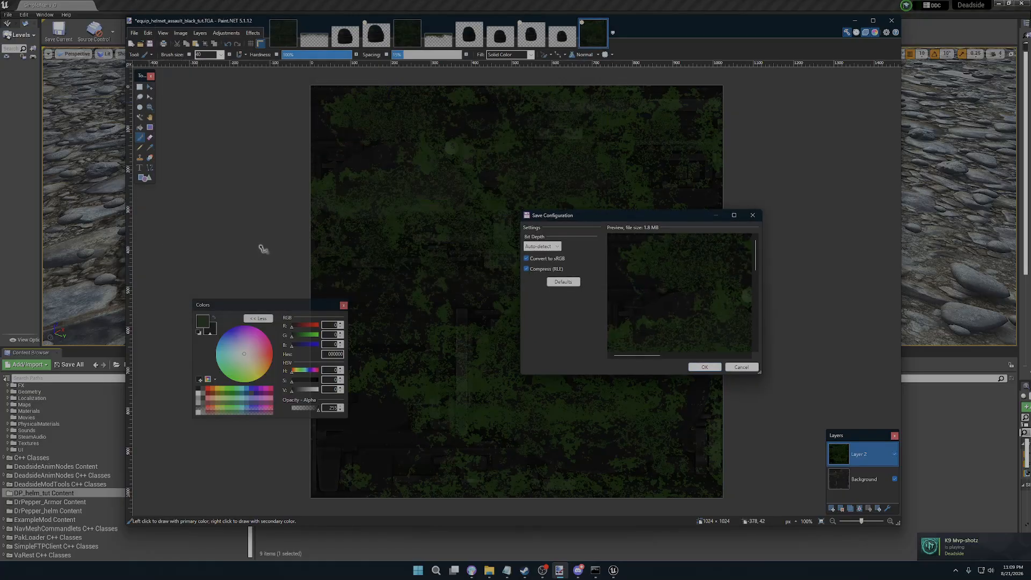
click(708, 368)
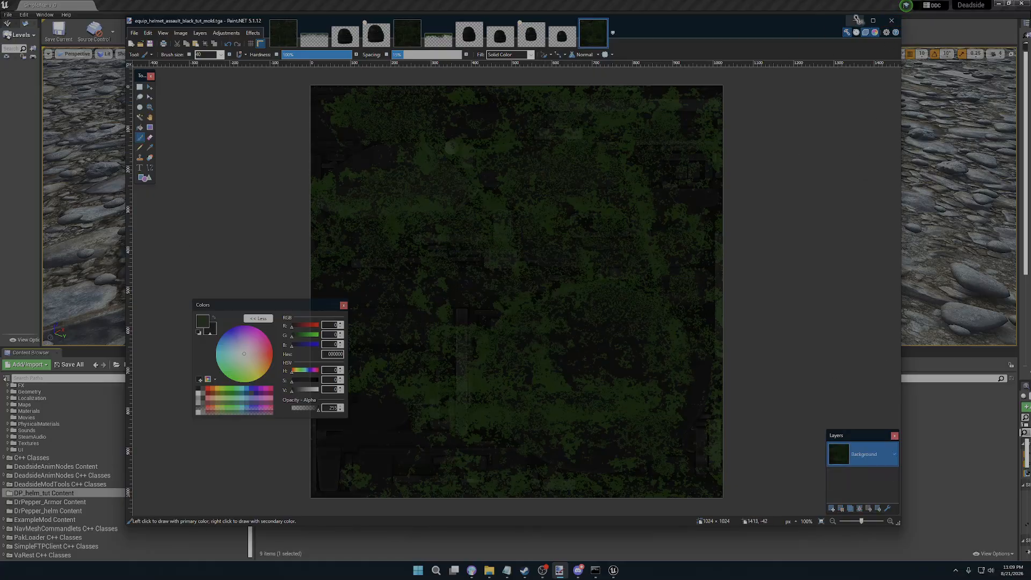
- Open the equip_helmet_assault_glass_tut texture from the Pictures folder and clear the canvas area for painting
mouse_move(489, 570)
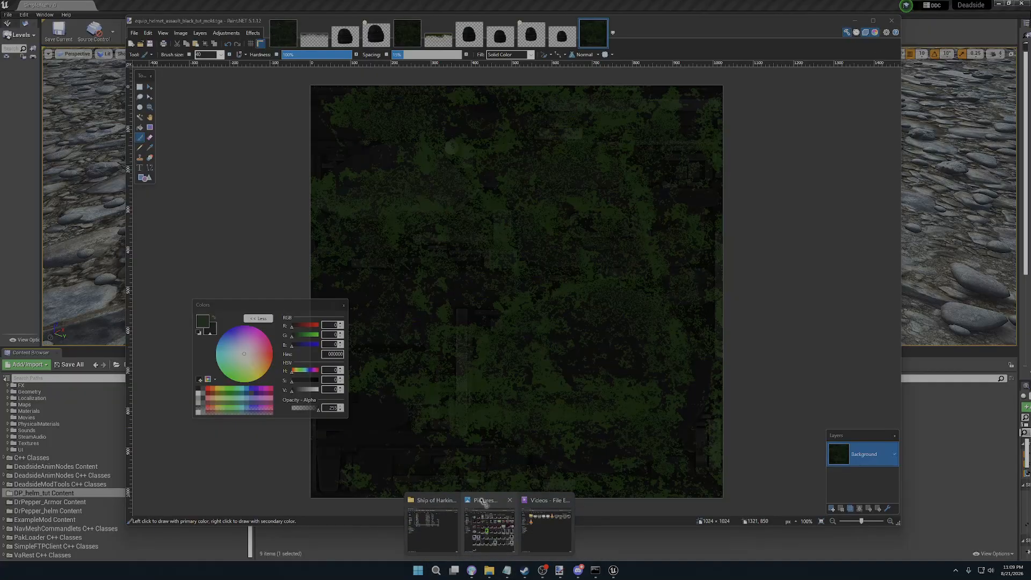
click(485, 501)
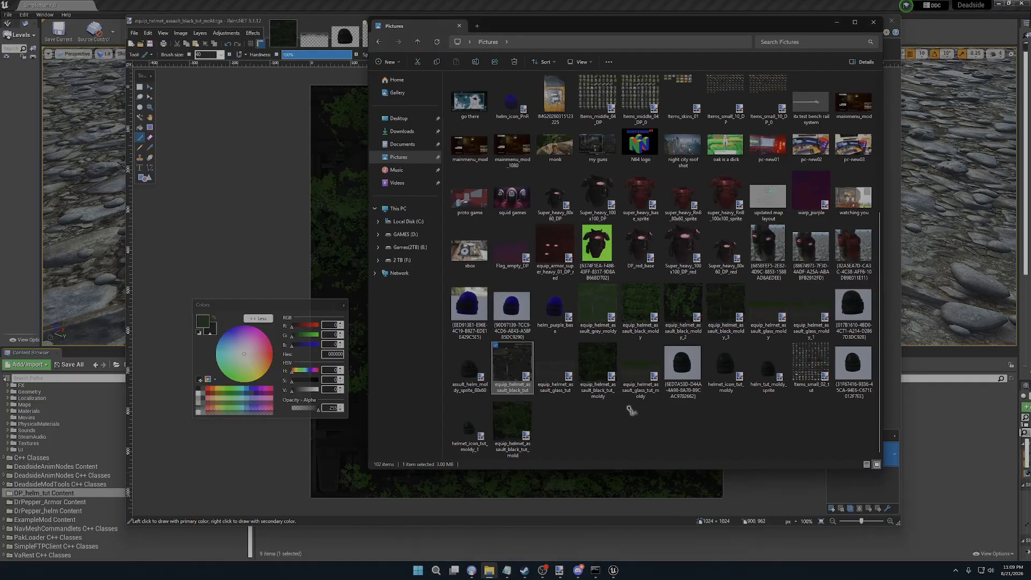
click(564, 375)
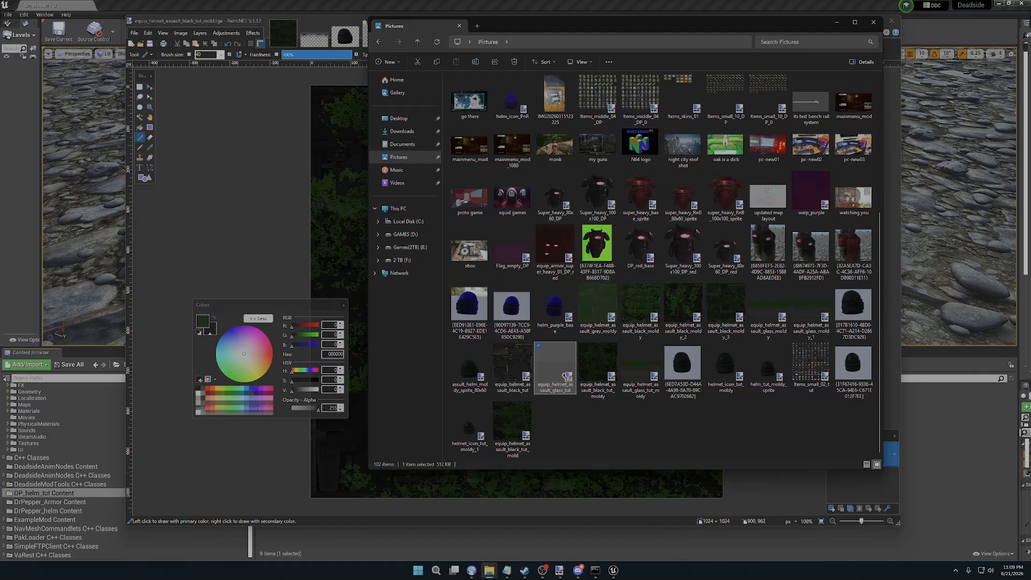
double_click(565, 376)
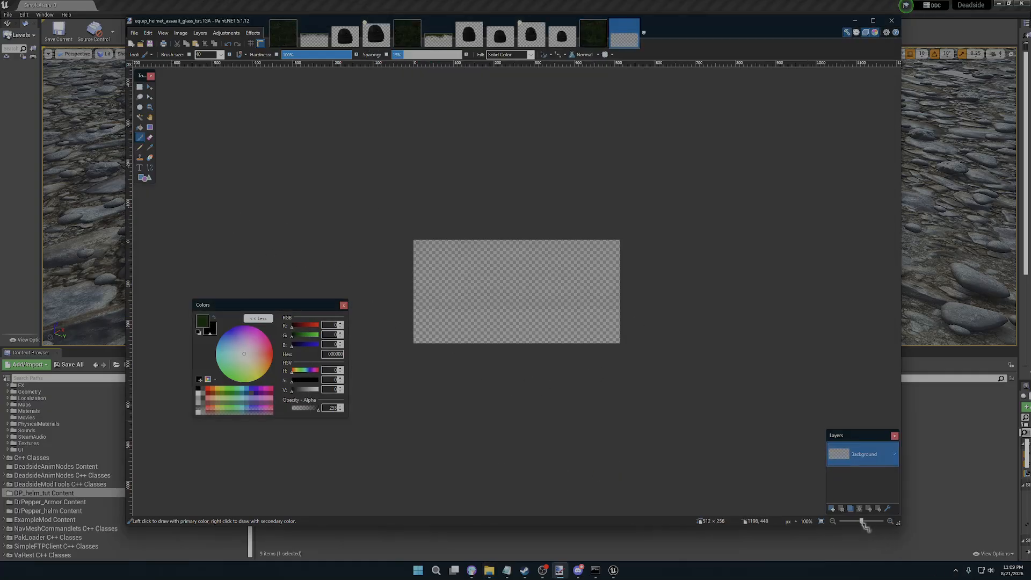
drag(862, 524, 865, 524)
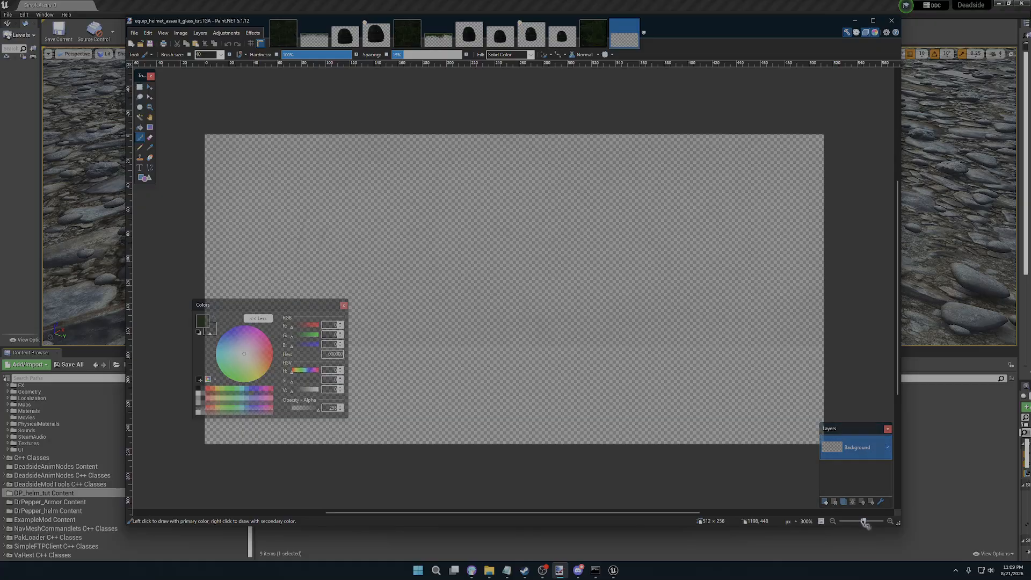
drag(241, 305, 63, 274)
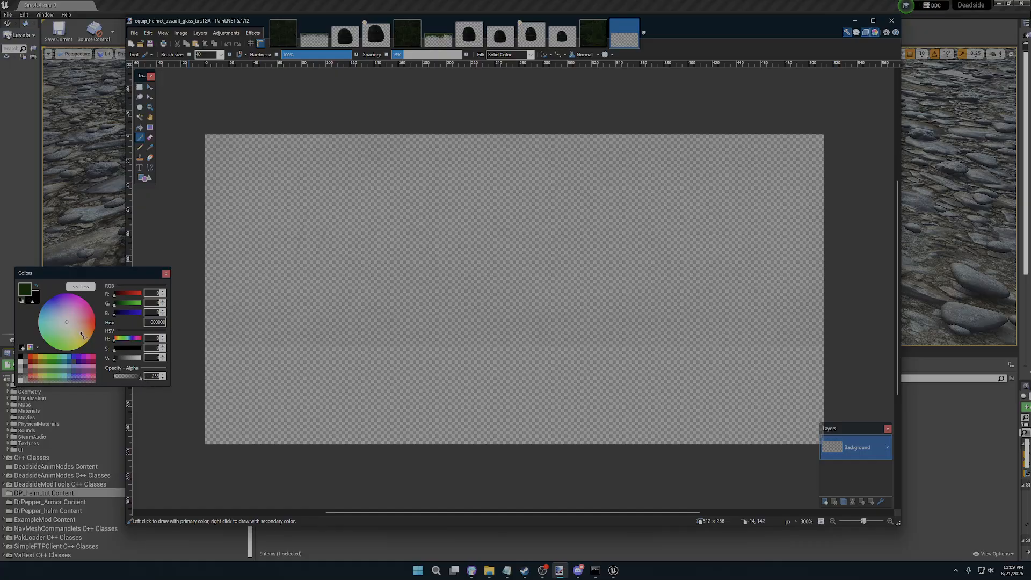
- Lower the opacity of dark green 0A2100, try a brush stroke along the glass texture's upper edge, and undo it
click(38, 287)
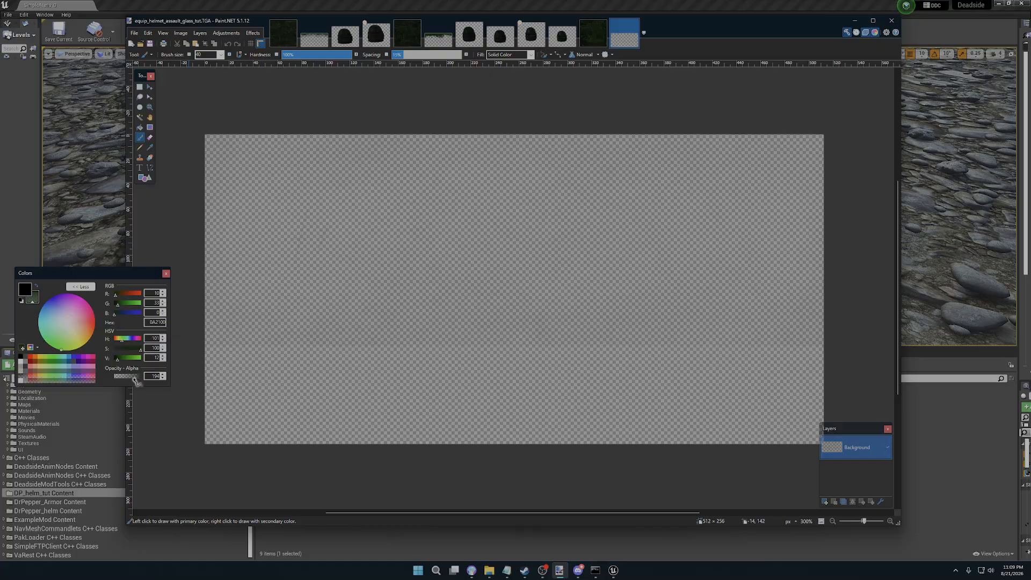
click(38, 288)
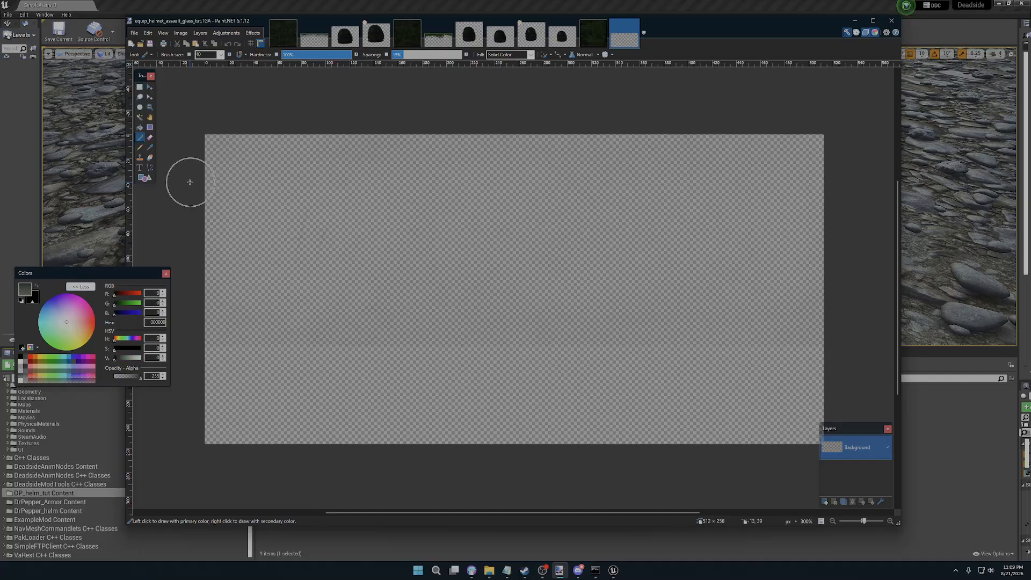
mouse_move(212, 143)
mouse_down()
mouse_move(811, 150)
mouse_move(649, 152)
mouse_up()
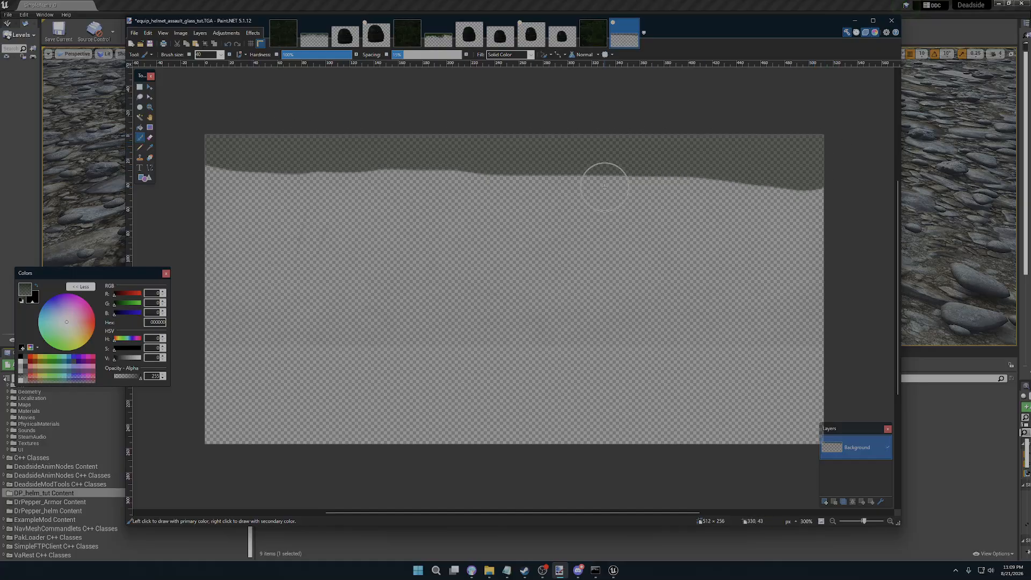
key(ctrl+z)
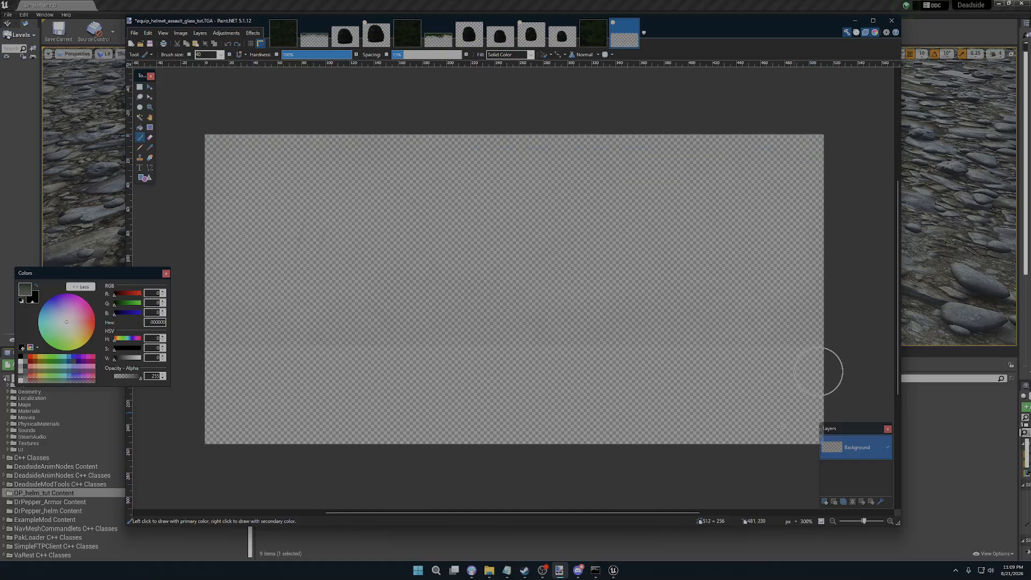
- Add a new layer to the glass texture and paint two wavy translucent dark green passes along its upper edge
click(825, 502)
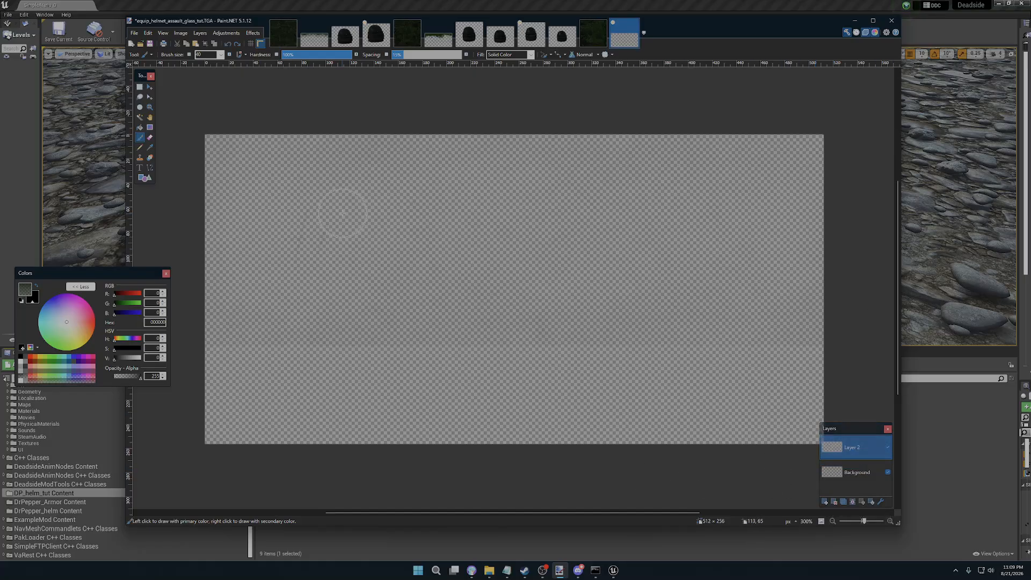
click(225, 137)
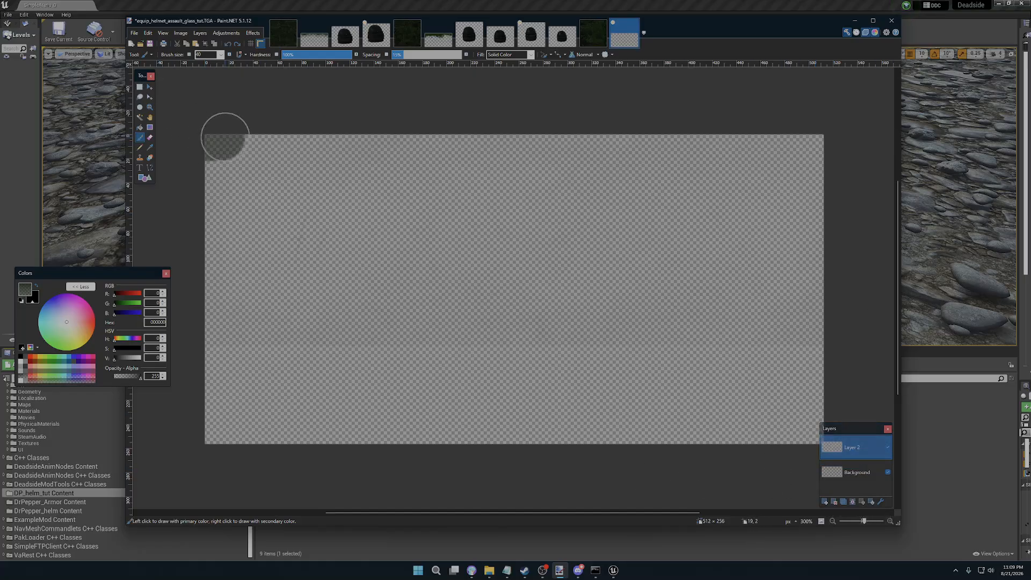
mouse_move(225, 136)
mouse_down()
mouse_move(465, 143)
mouse_move(750, 131)
mouse_move(826, 147)
mouse_move(694, 132)
mouse_move(215, 150)
mouse_move(212, 194)
mouse_move(338, 156)
mouse_move(419, 204)
mouse_move(453, 170)
mouse_move(473, 168)
mouse_move(584, 198)
mouse_move(674, 165)
mouse_move(635, 196)
mouse_move(641, 158)
mouse_move(787, 182)
mouse_move(815, 170)
mouse_up()
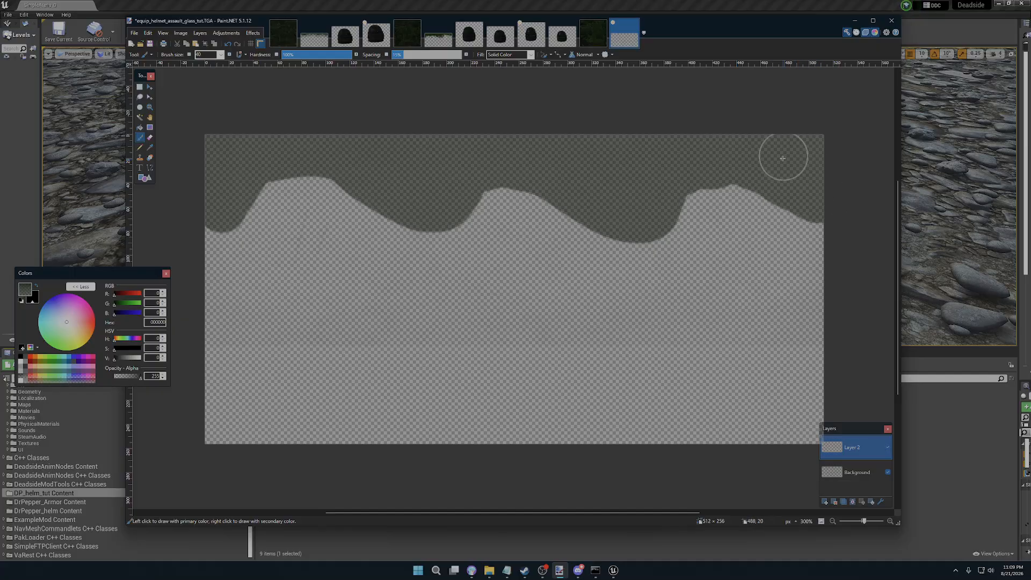
mouse_move(207, 161)
mouse_down()
mouse_move(246, 143)
mouse_move(195, 145)
mouse_move(686, 145)
mouse_move(811, 158)
mouse_move(460, 163)
mouse_move(233, 143)
mouse_move(219, 152)
mouse_move(218, 173)
mouse_move(237, 188)
mouse_move(286, 152)
mouse_move(391, 168)
mouse_move(410, 159)
mouse_move(481, 166)
mouse_move(636, 207)
mouse_move(690, 177)
mouse_move(774, 187)
mouse_move(802, 165)
mouse_up()
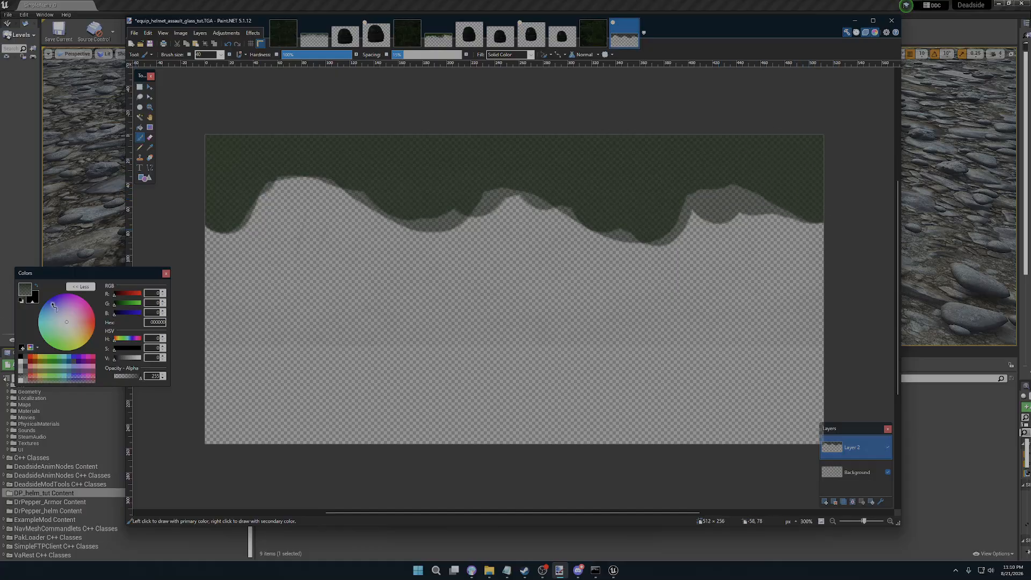
- Adjust the opacity of dark green 0A2100 and paint a third pass over the band along the upper edge
click(36, 287)
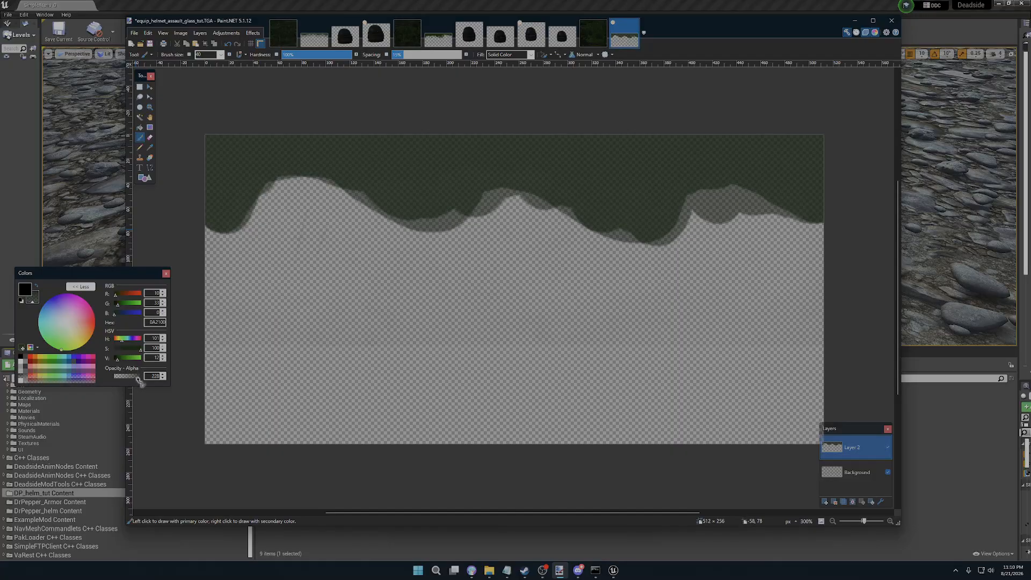
click(36, 286)
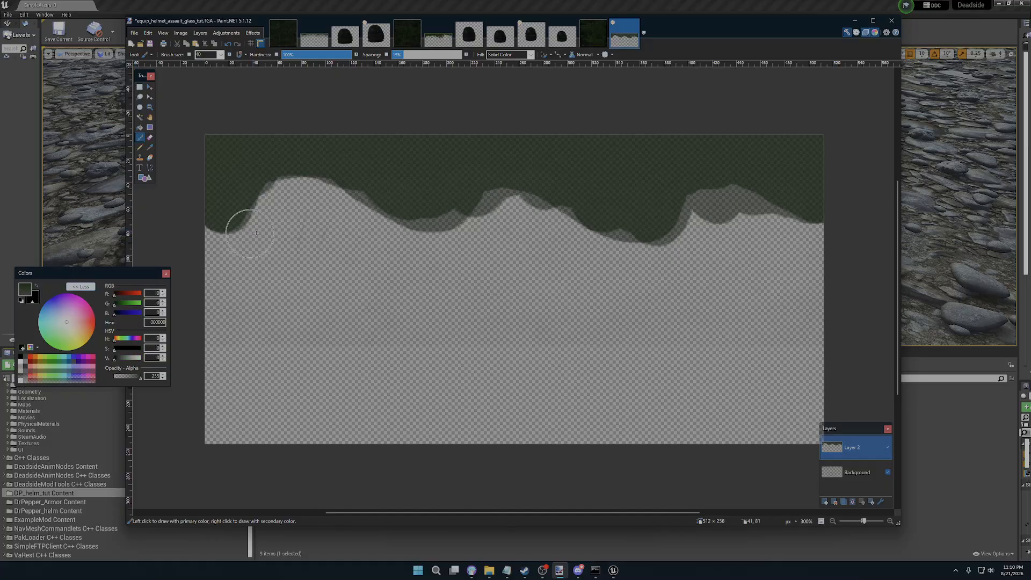
mouse_move(231, 172)
mouse_down()
mouse_move(220, 145)
mouse_move(530, 134)
mouse_move(797, 154)
mouse_move(778, 166)
mouse_move(809, 145)
mouse_move(532, 166)
mouse_move(697, 169)
mouse_move(294, 157)
mouse_move(220, 180)
mouse_up()
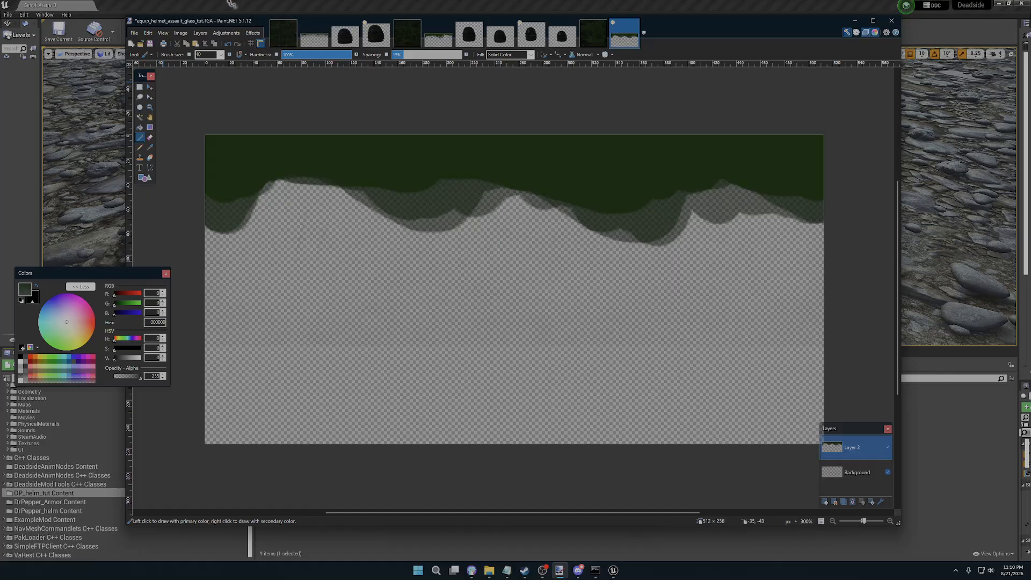
- Apply the Dents distortion to the glass texture's green band with scale about 113, refraction about 69 and detail about 61
click(253, 33)
mouse_move(290, 88)
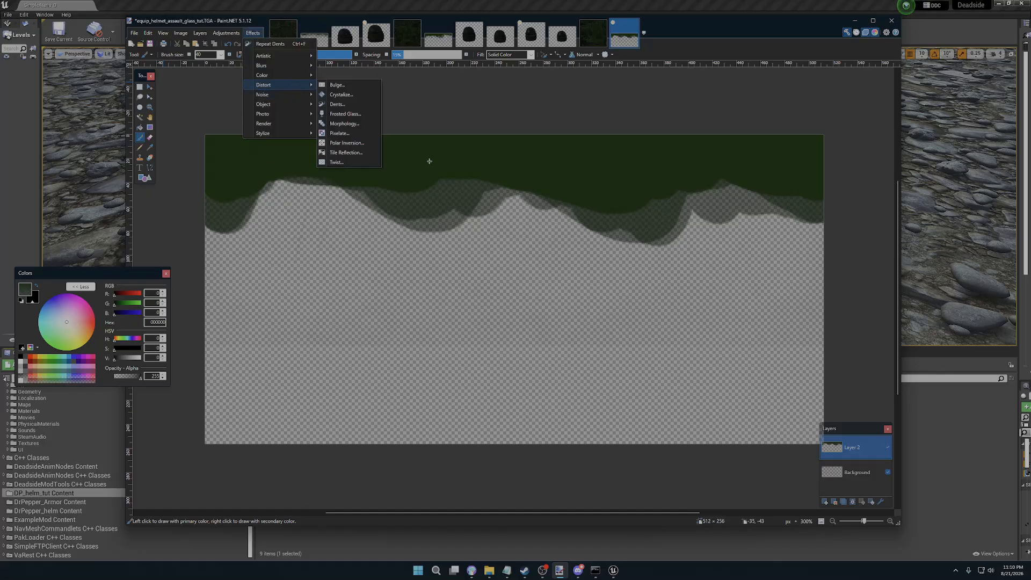
click(354, 95)
drag(530, 192, 232, 246)
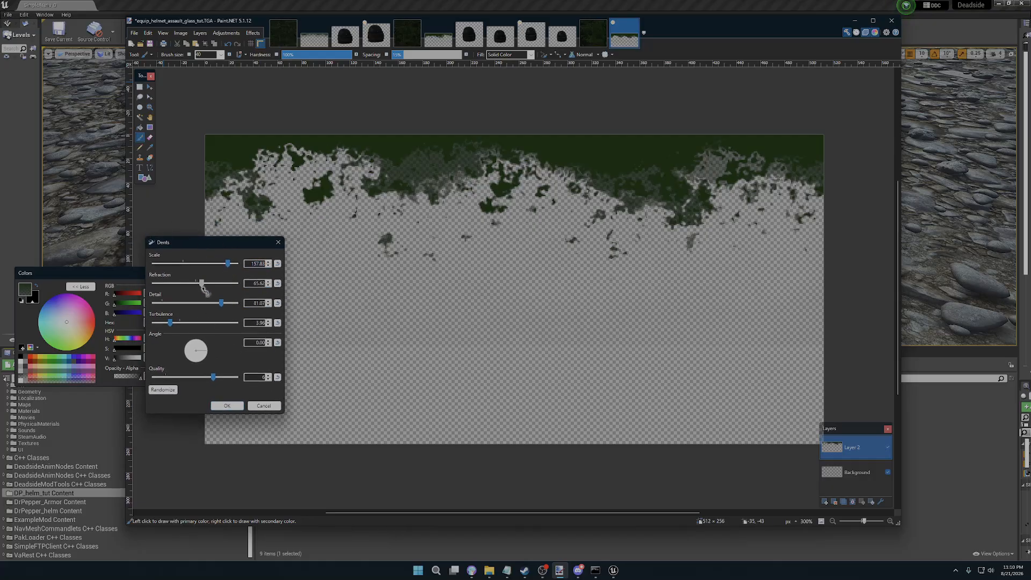
mouse_move(202, 285)
mouse_down()
mouse_move(255, 265)
mouse_move(219, 291)
mouse_up()
drag(172, 324, 218, 283)
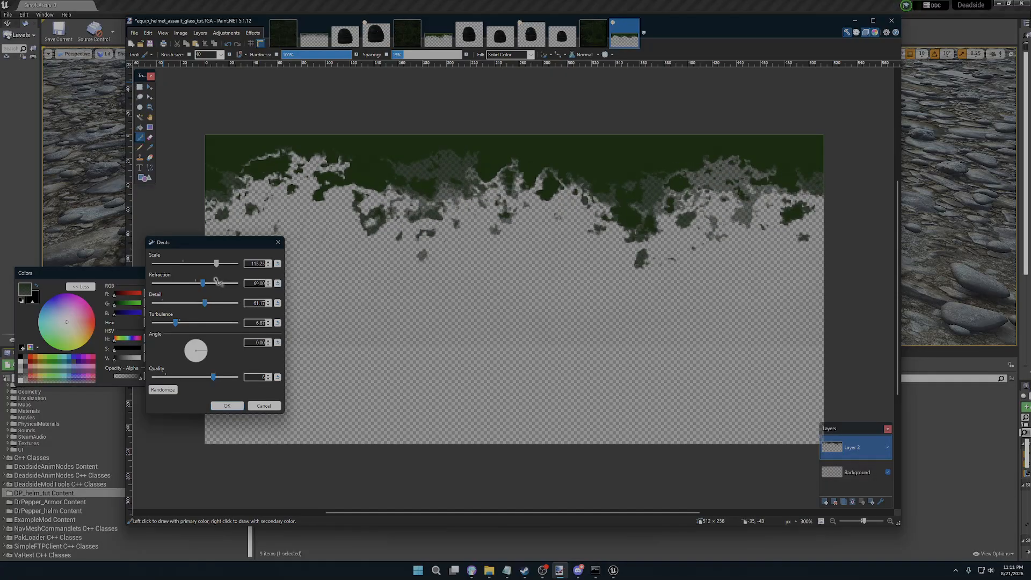
click(240, 406)
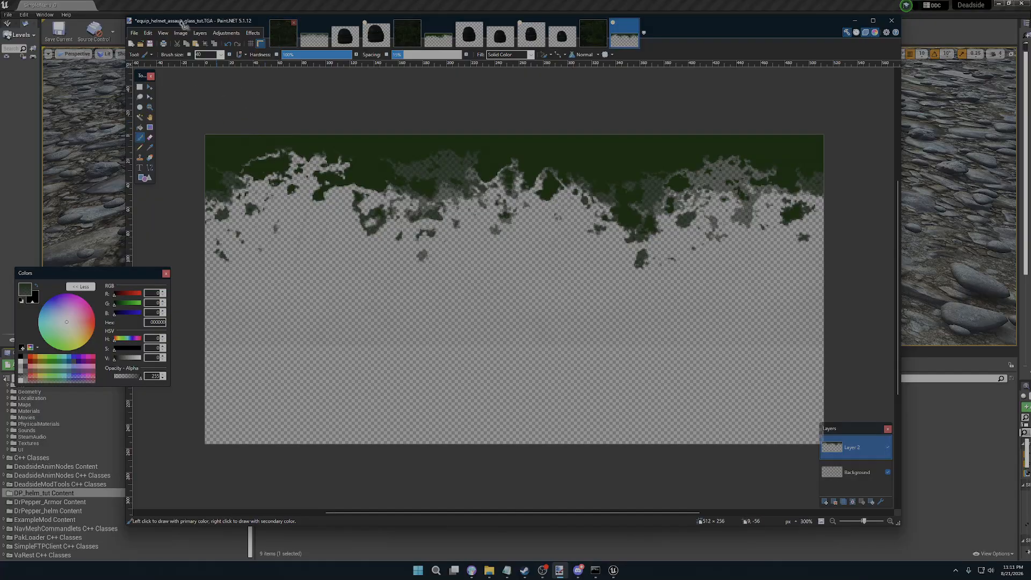
- Save the glass texture flattened as a TGA copy named equip_helmet_assault_glass_tut_mold in the Pictures folder
click(135, 35)
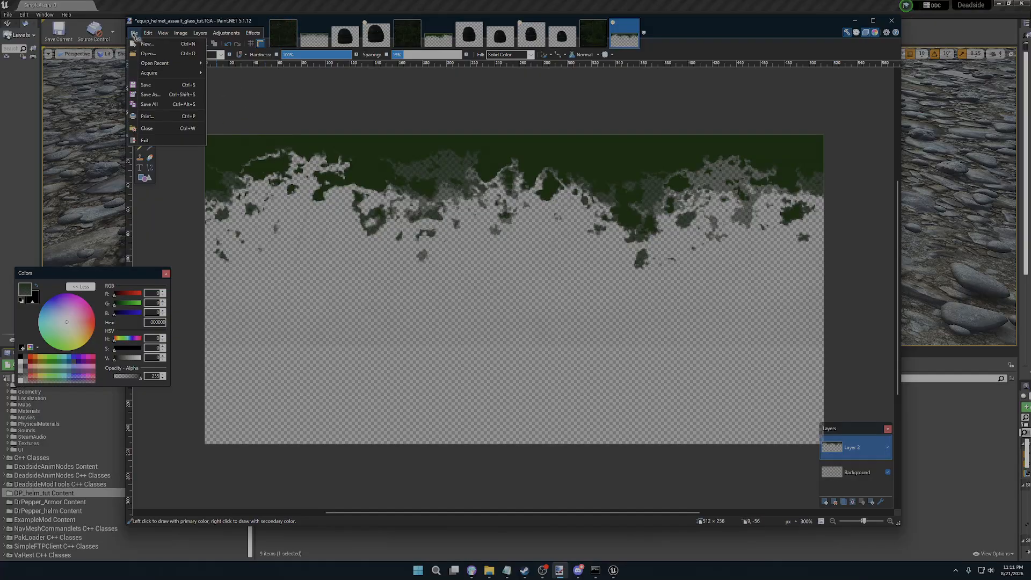
click(237, 102)
click(134, 36)
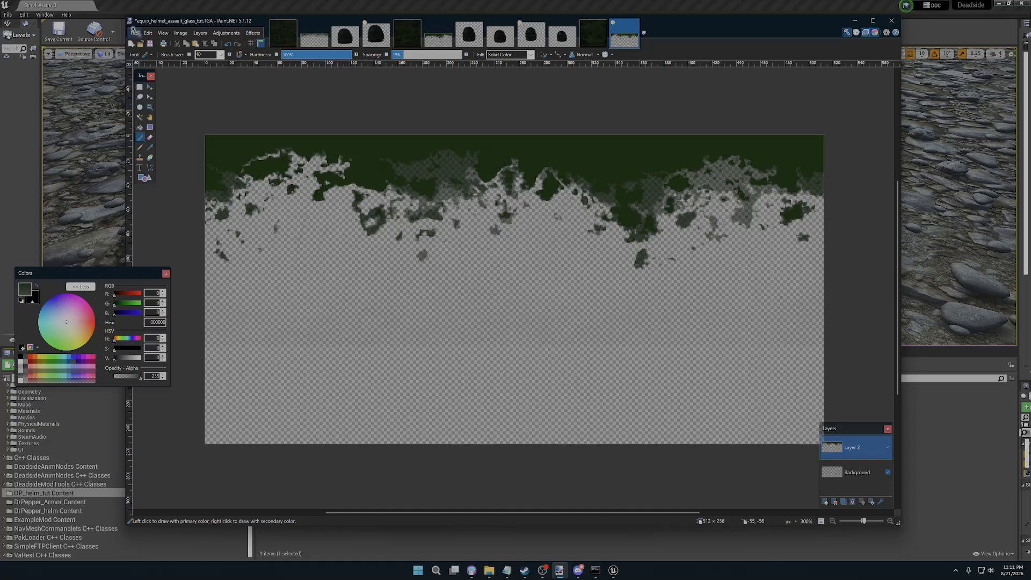
click(135, 33)
click(161, 97)
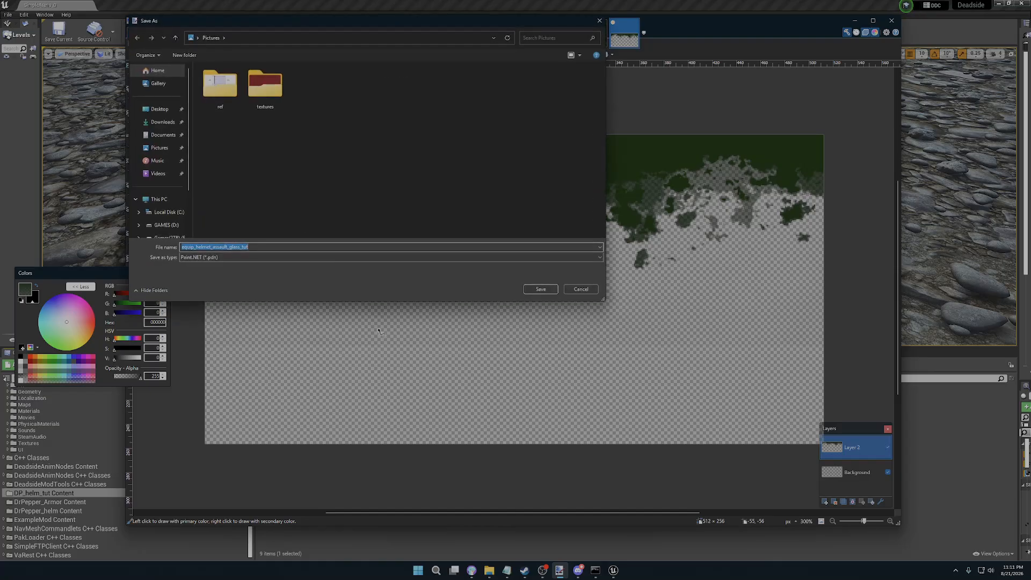
click(228, 256)
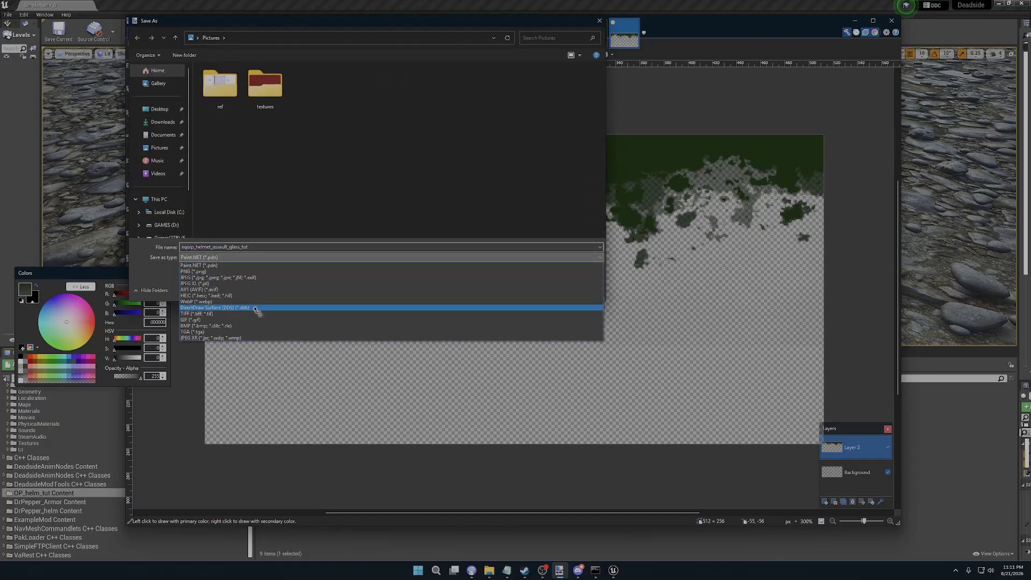
click(211, 334)
click(263, 249)
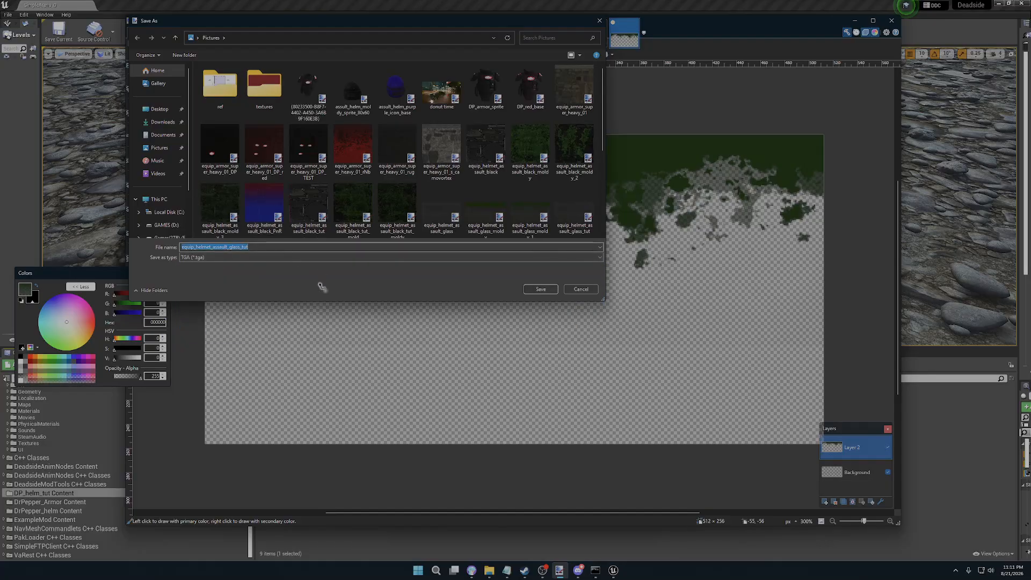
click(263, 249)
text(_m)
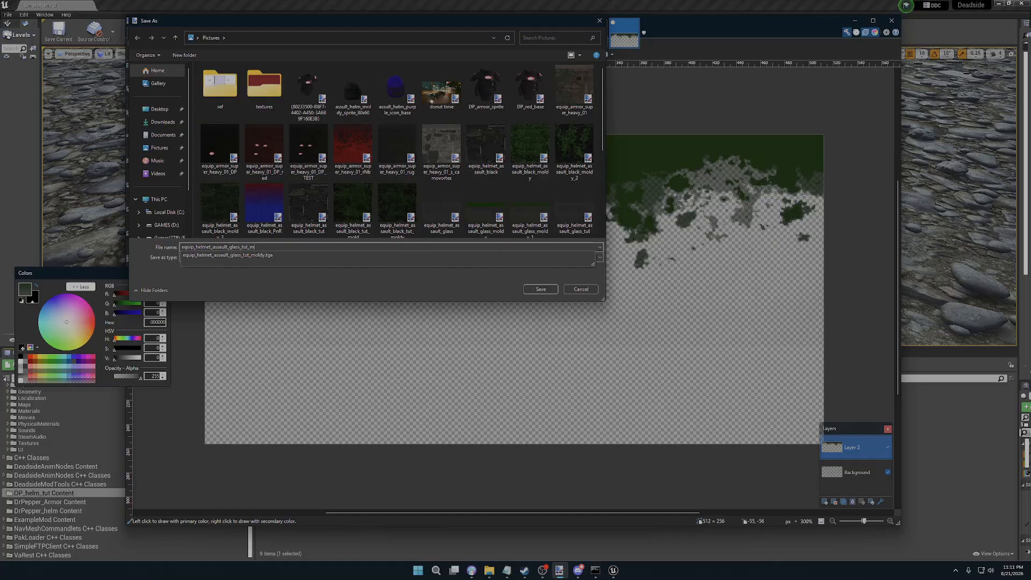
text(old)
key(Return)
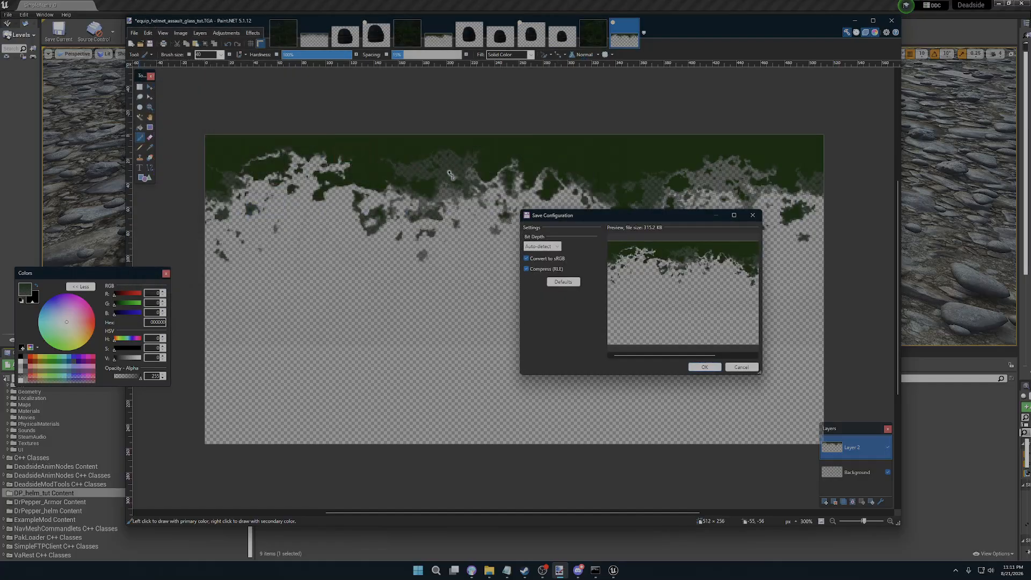
click(704, 366)
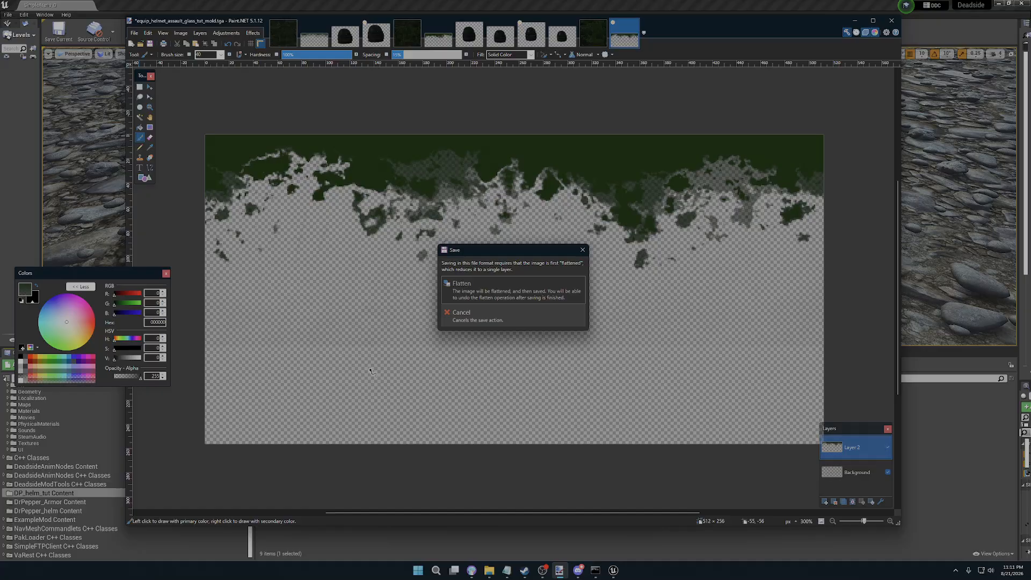
click(500, 300)
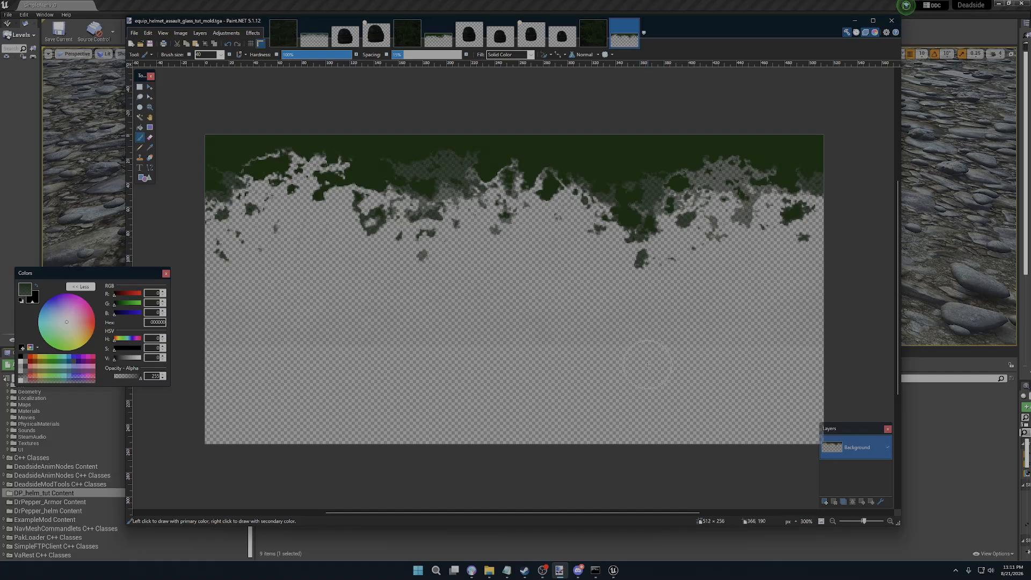
- Switch to File Explorer and import equip_helmet_assault_black_tut_mold and equip_helmet_assault_glass_tut_mold into Unreal Editor's DP_helm_tut Content, then minimize File Explorer
click(857, 22)
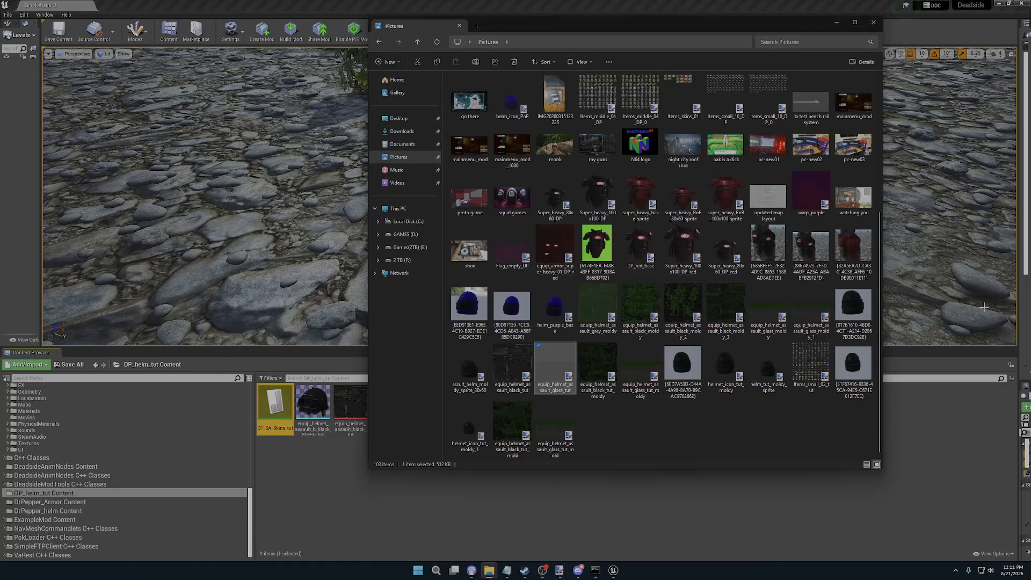
drag(741, 27, 871, 30)
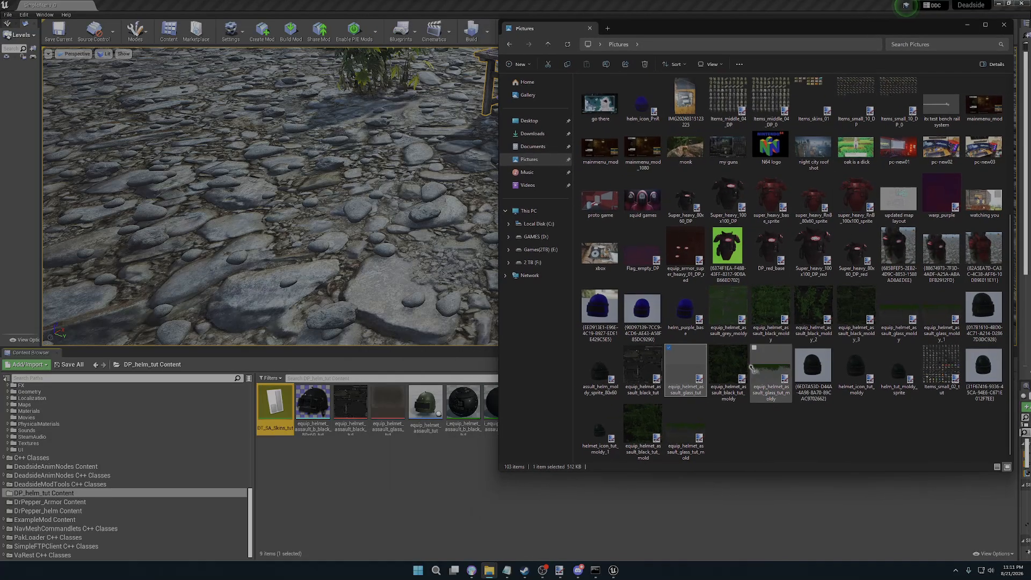
click(647, 428)
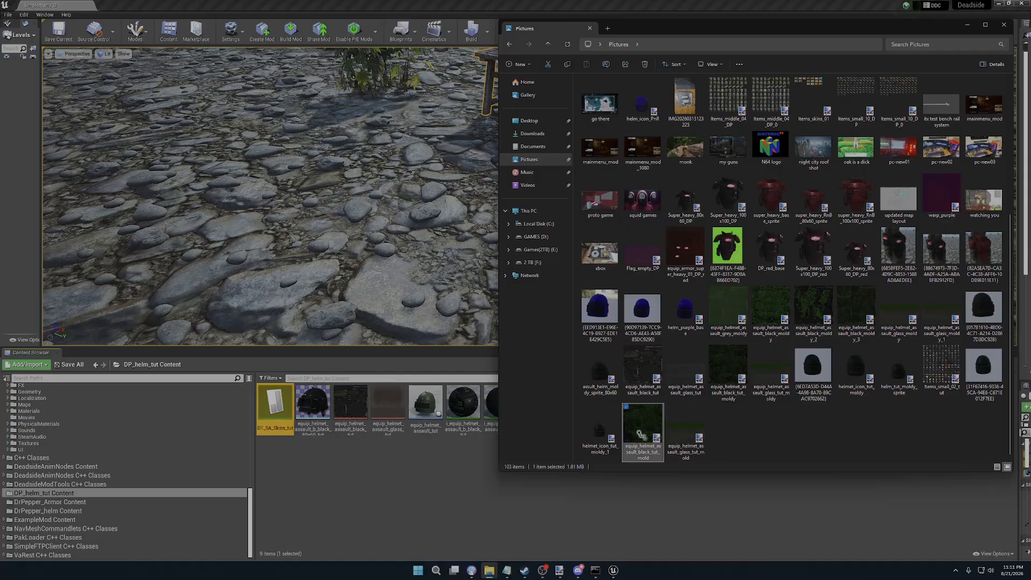
click(681, 428)
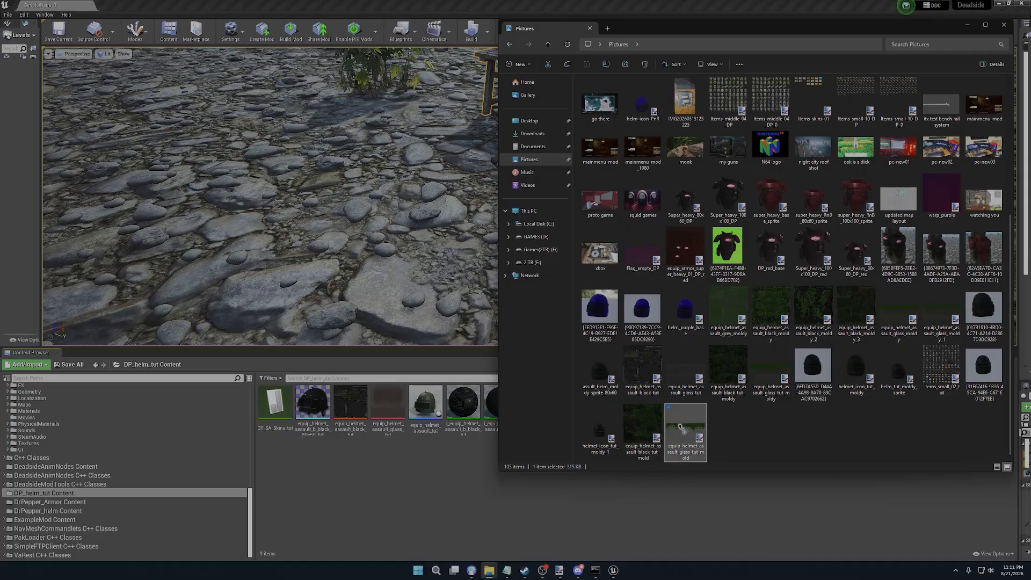
click(647, 432)
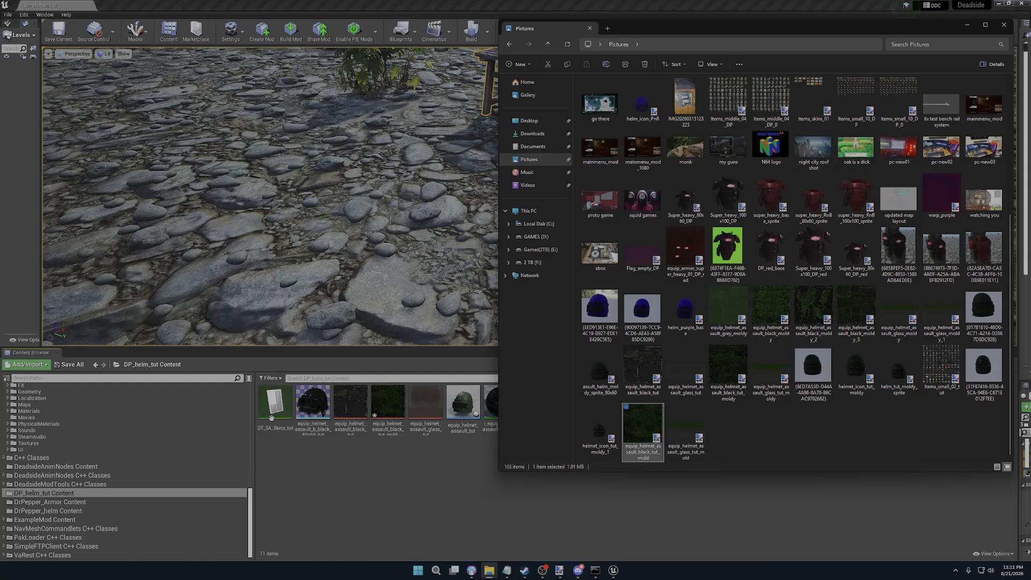
ctrl+click(688, 428)
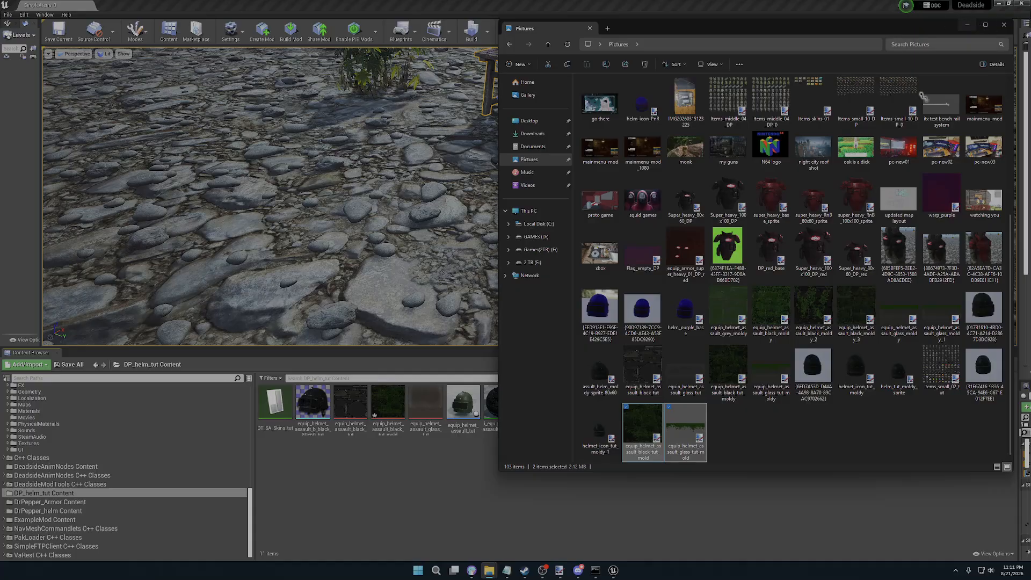
click(969, 26)
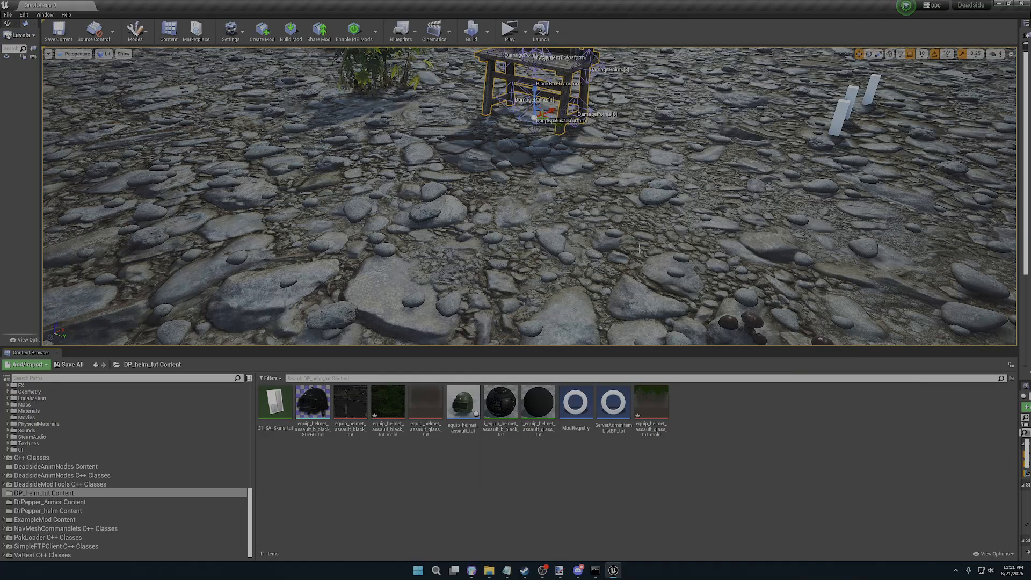
- Set the DiffuseMap of material i_equip_helmet_assault_b_black_tut to equip_helmet_assault_black_tut_mold, then save and close it
double_click(500, 403)
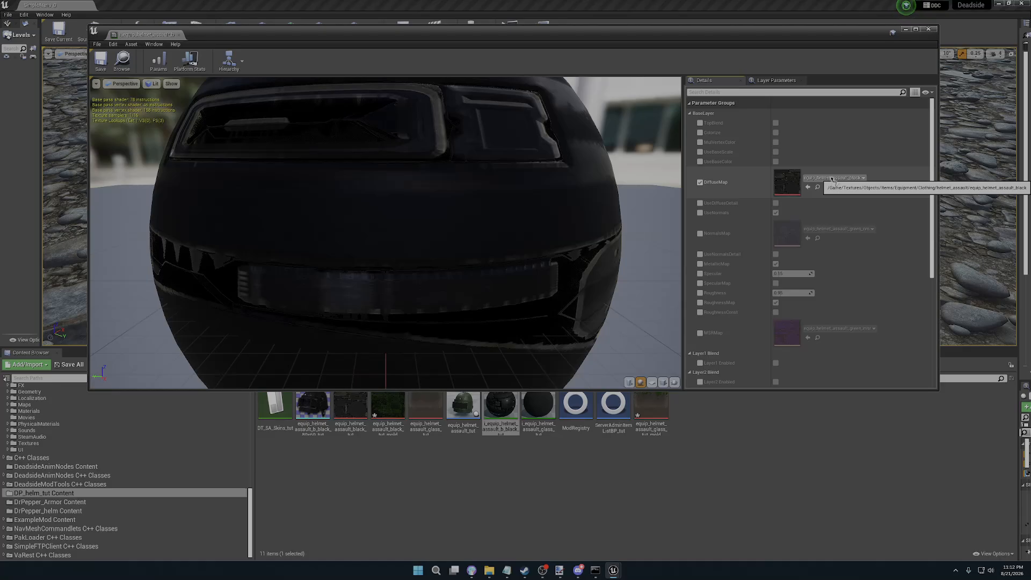
click(833, 179)
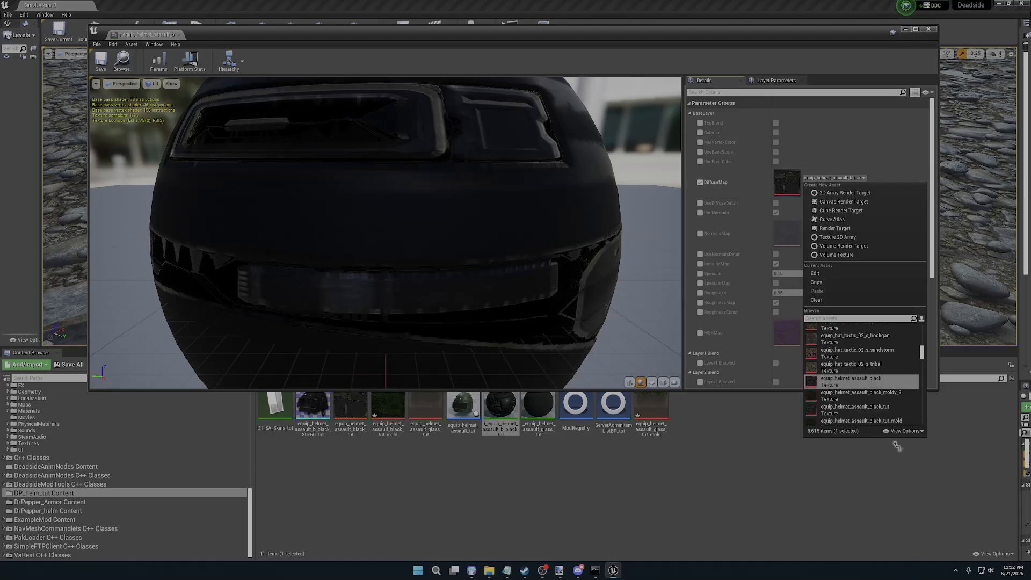
click(898, 422)
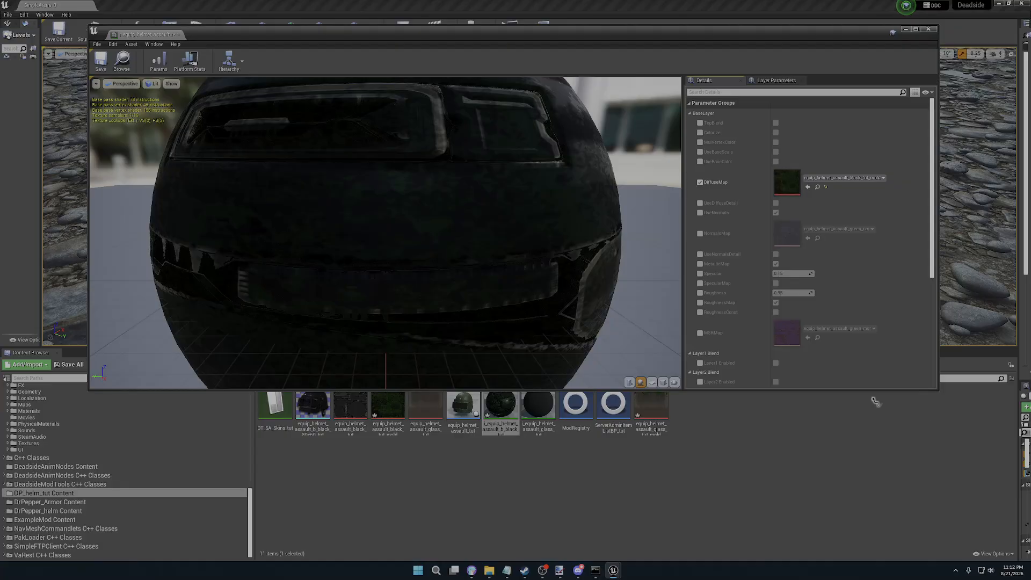
click(101, 60)
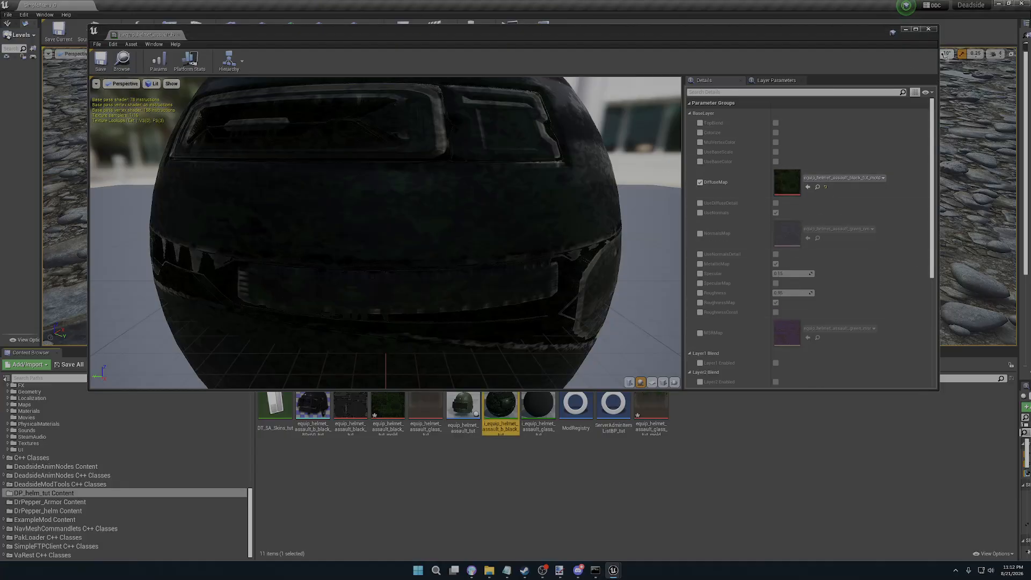
click(928, 29)
- Set the DiffuseMap of material i_equip_helmet_assault_glass_tut to equip_helmet_assault_glass_tut_mold
double_click(548, 398)
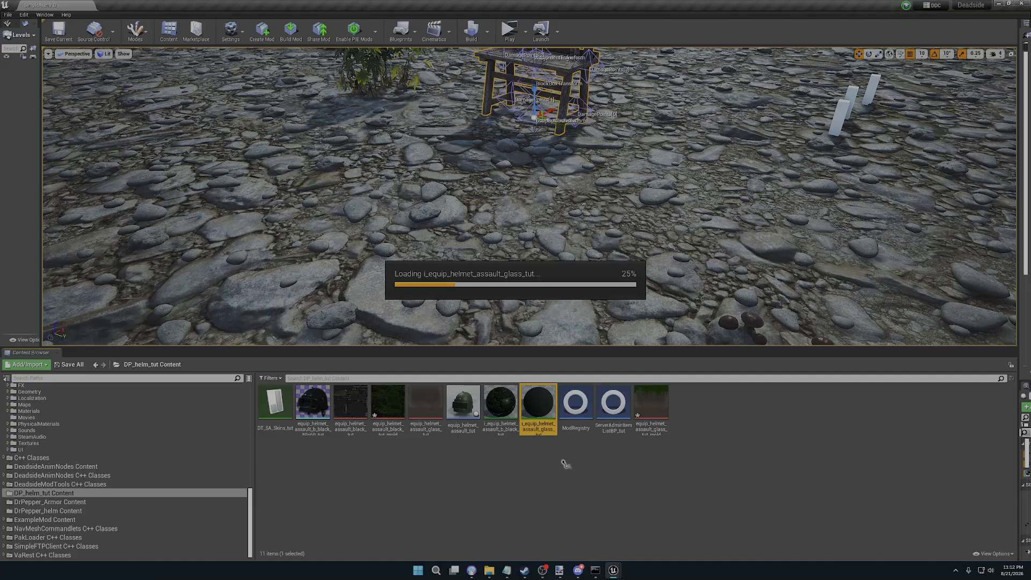
click(833, 236)
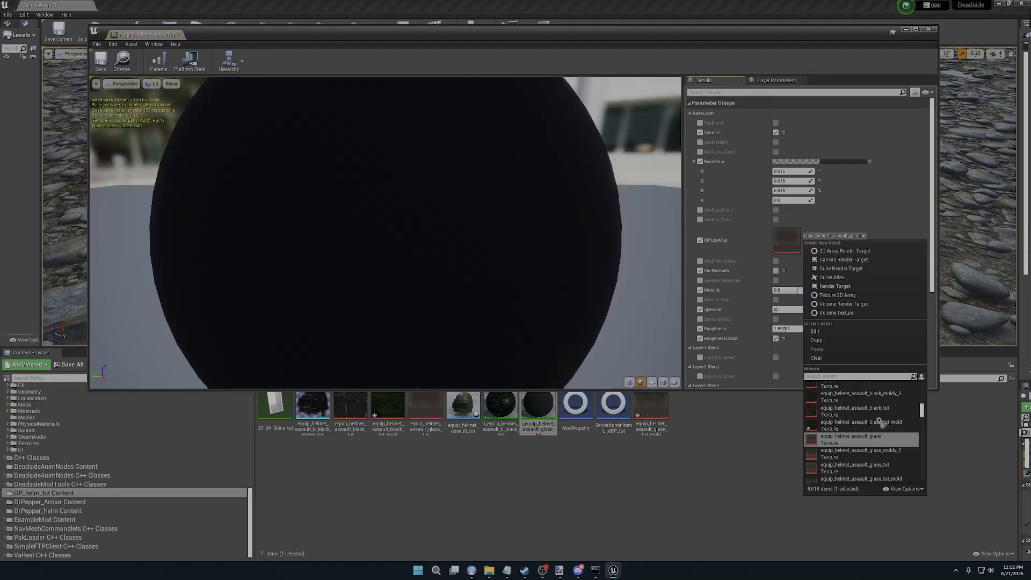
click(897, 479)
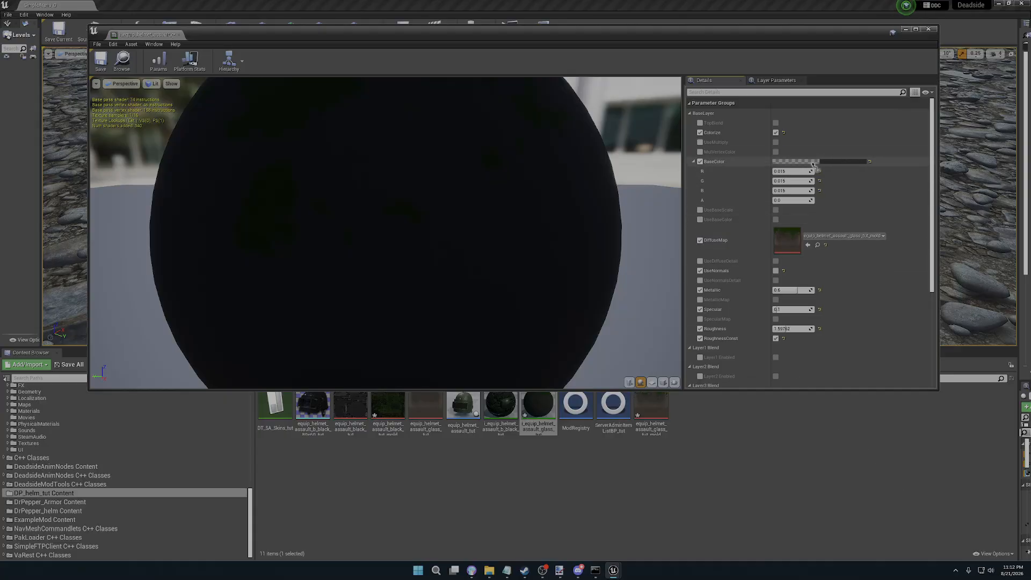
scroll(370, 173, down, 5)
mouse_move(369, 172)
right_down()
mouse_move(370, 155)
mouse_move(370, 183)
mouse_move(370, 165)
right_up()
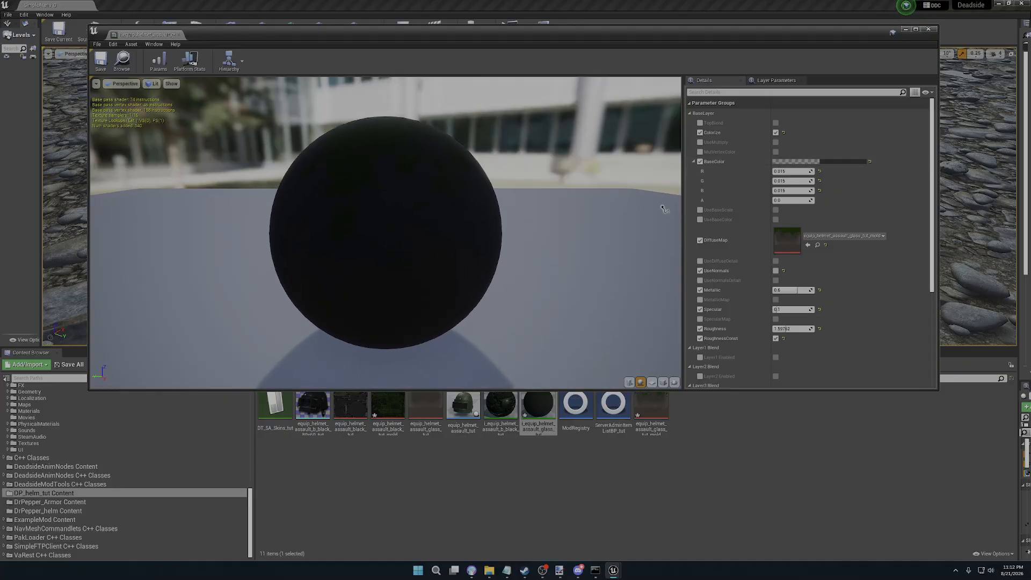
- Brighten the glass material's BaseColor to a neutral grey with value 0.739583 and alpha 0.0
click(823, 162)
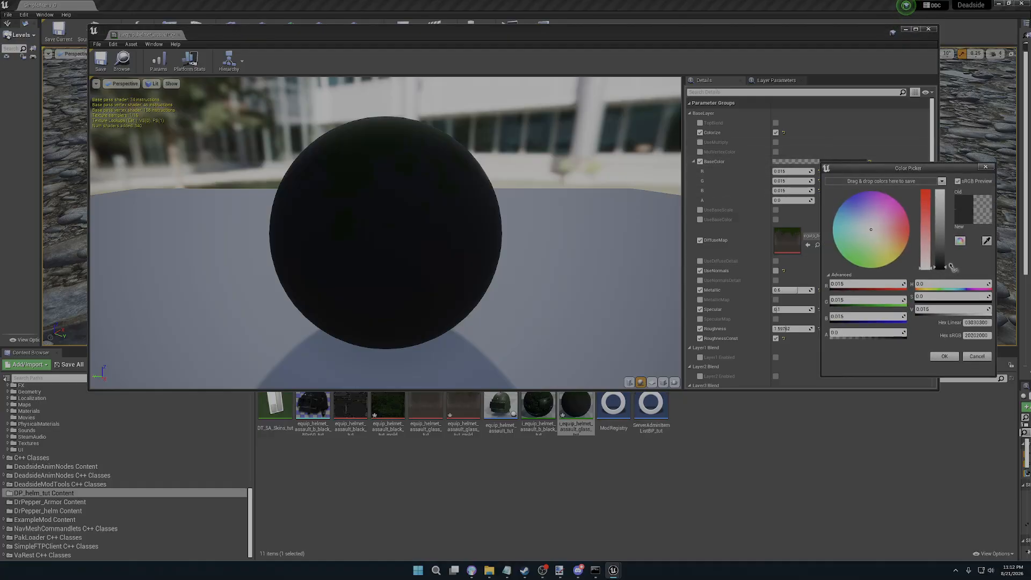
drag(946, 267, 946, 213)
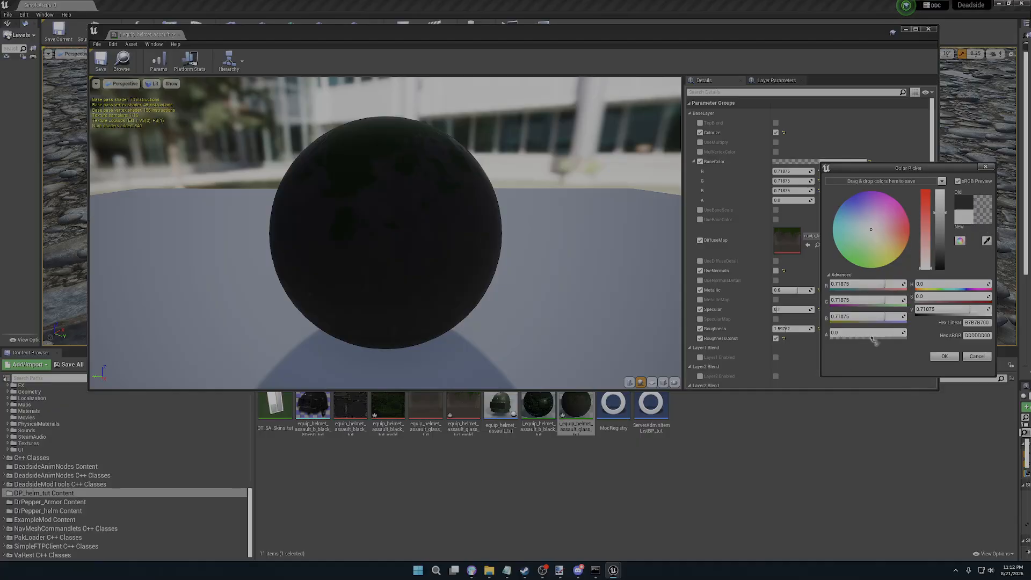
drag(918, 171, 588, 181)
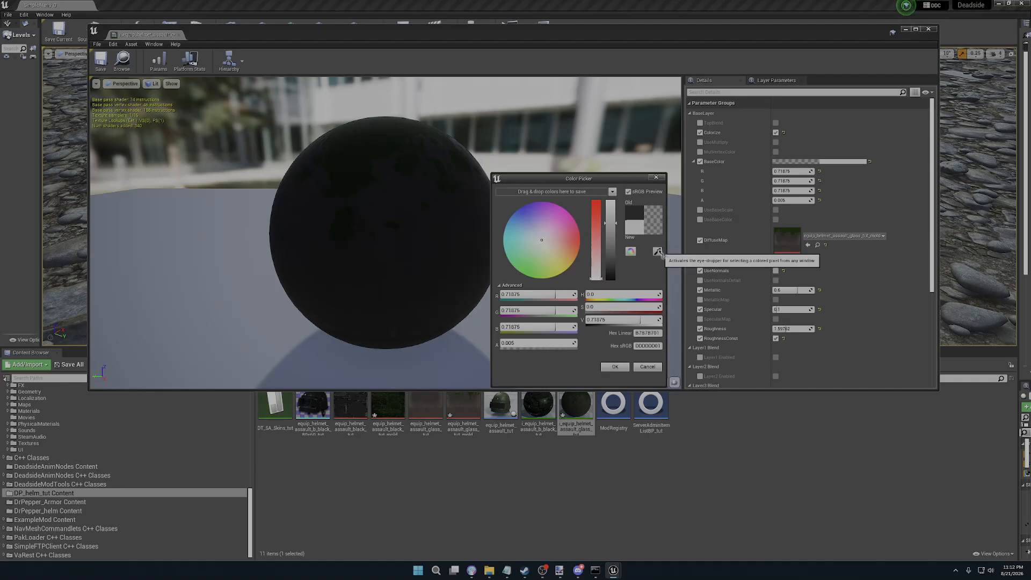
click(659, 251)
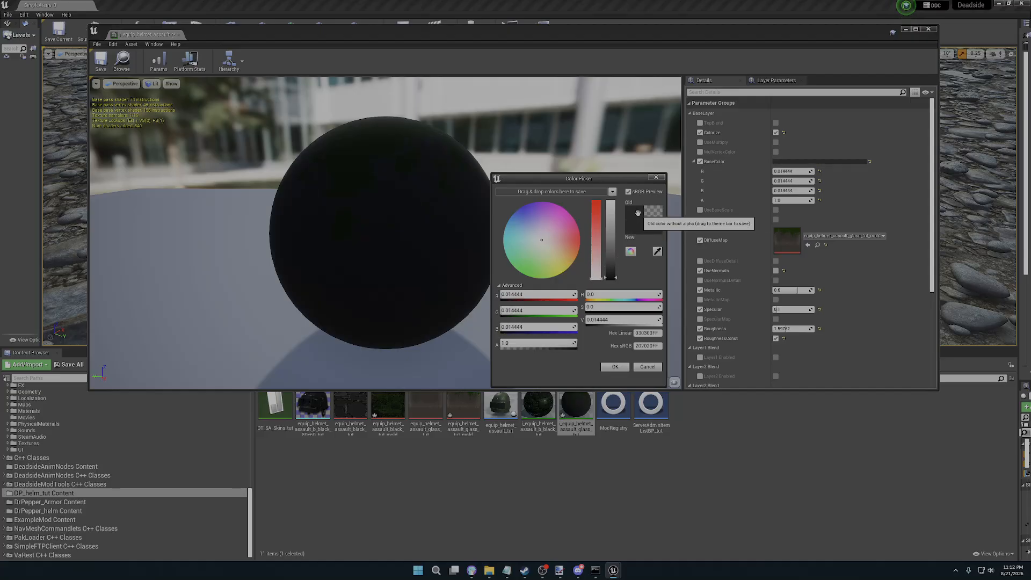
click(630, 234)
drag(617, 280, 620, 221)
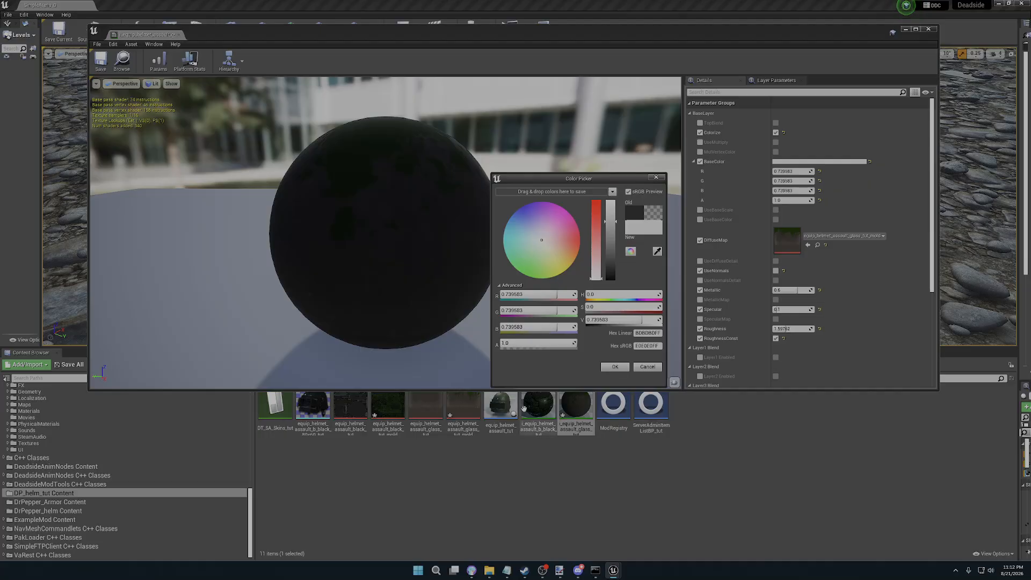
drag(550, 343, 501, 343)
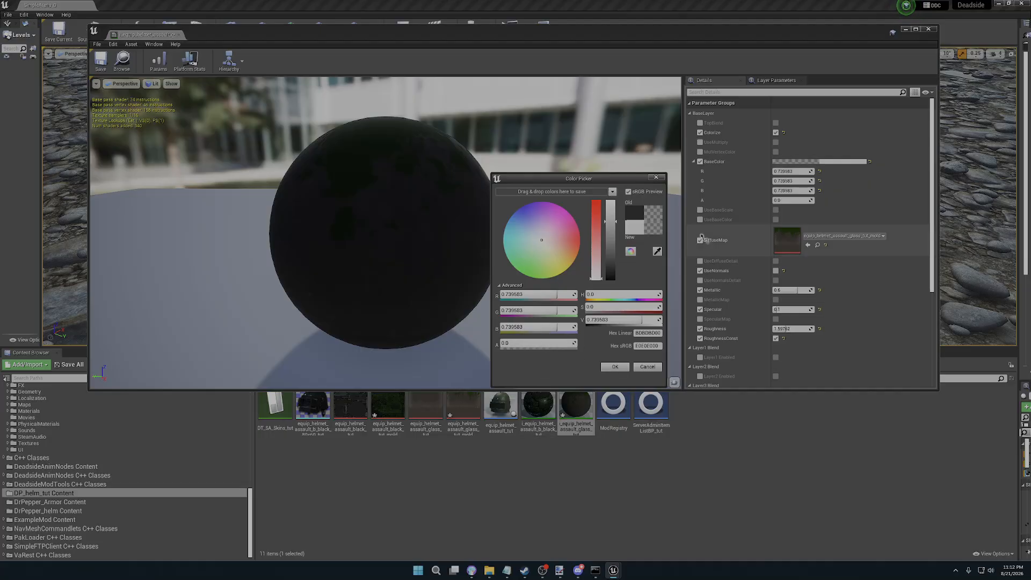
- Raise the glass material's BaseColor to white with value 1.0, then save and close the material
drag(593, 179, 753, 151)
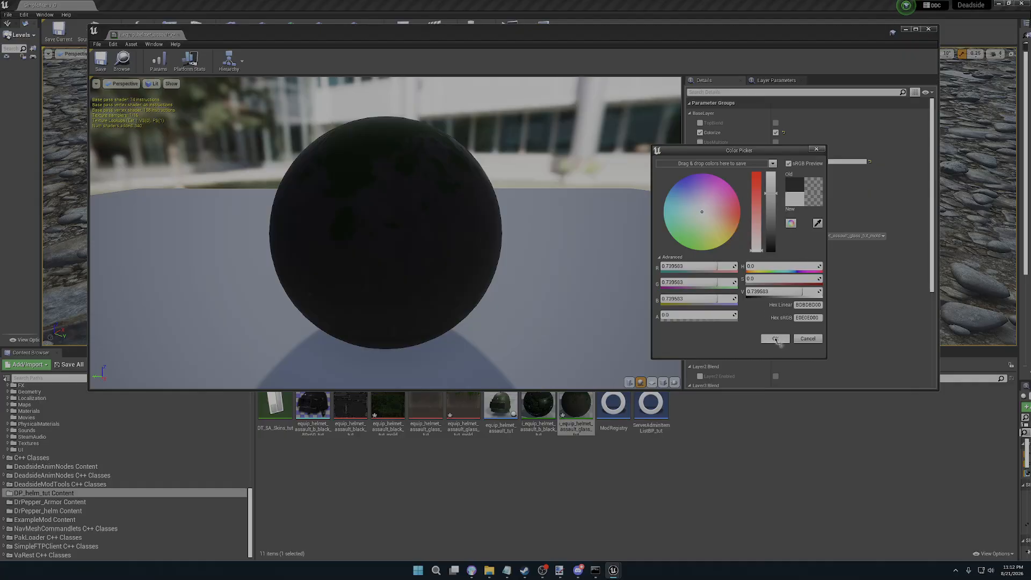
mouse_move(804, 291)
mouse_down()
mouse_move(789, 292)
mouse_move(821, 292)
mouse_up()
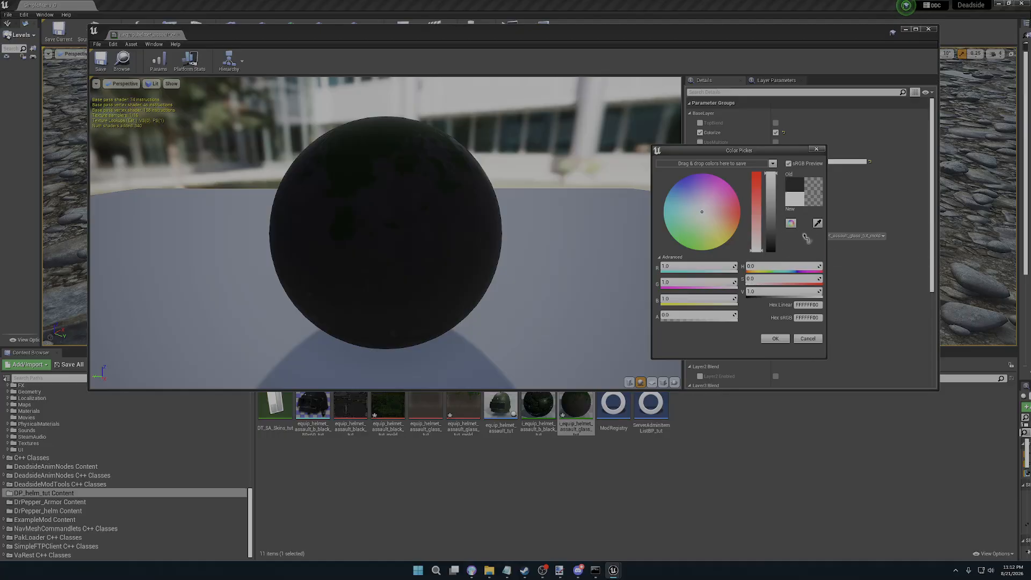
click(775, 339)
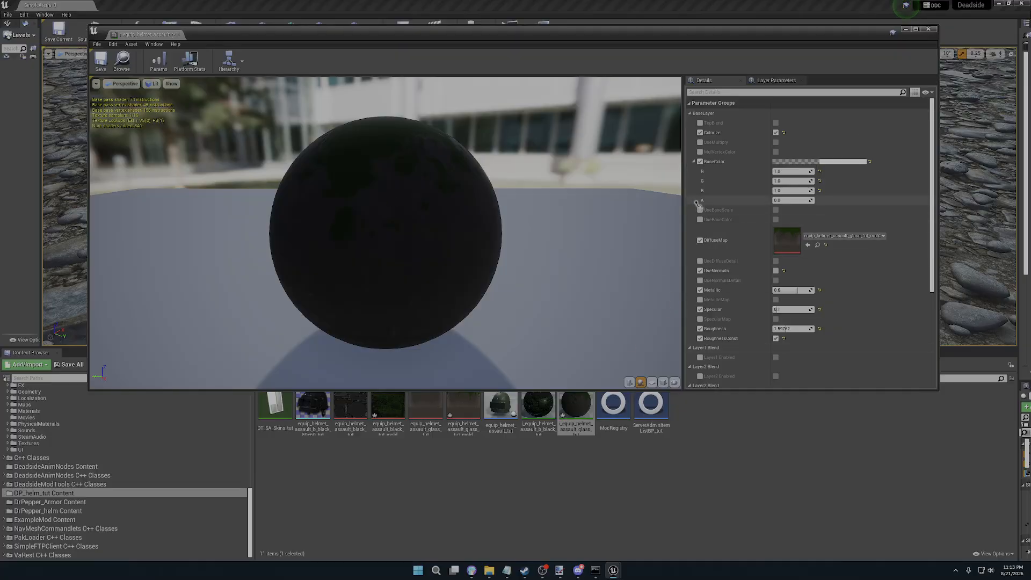
click(100, 59)
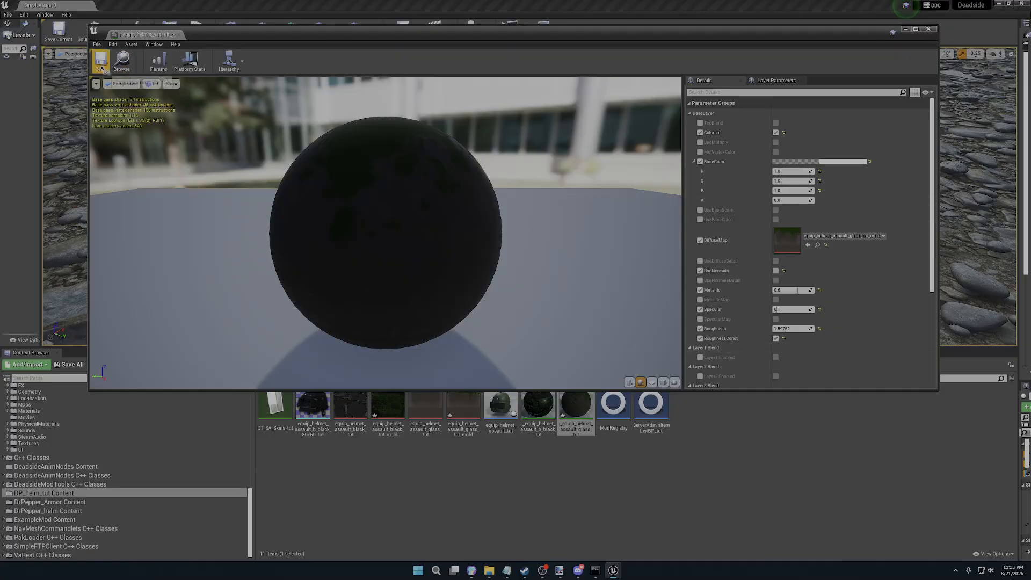
click(934, 31)
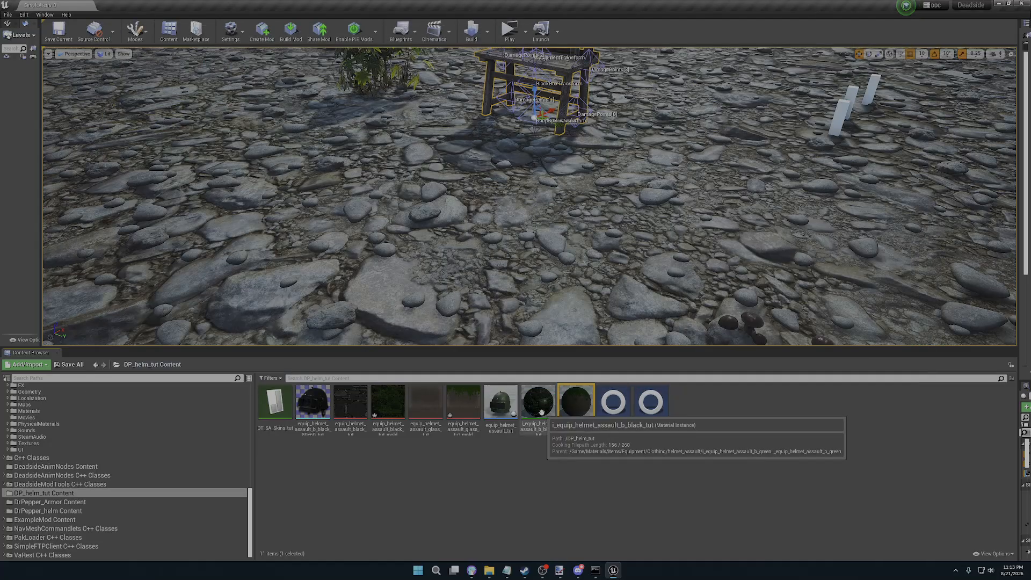
- Check material i_equip_helmet_assault_b_black_tut, then delete the unused textures equip_helmet_assault_black_tut and equip_helmet_assault_glass_tut
double_click(539, 408)
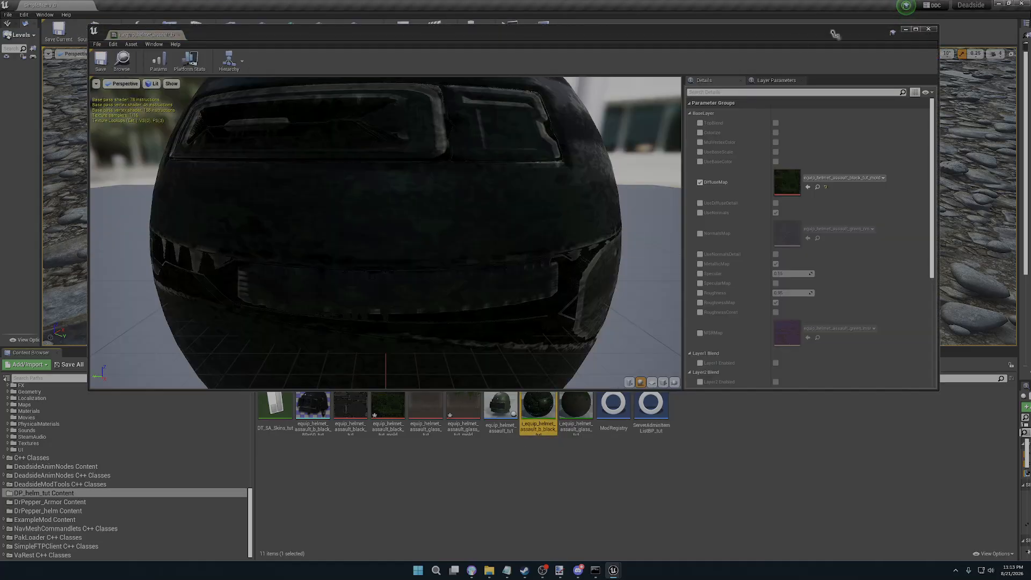
click(931, 30)
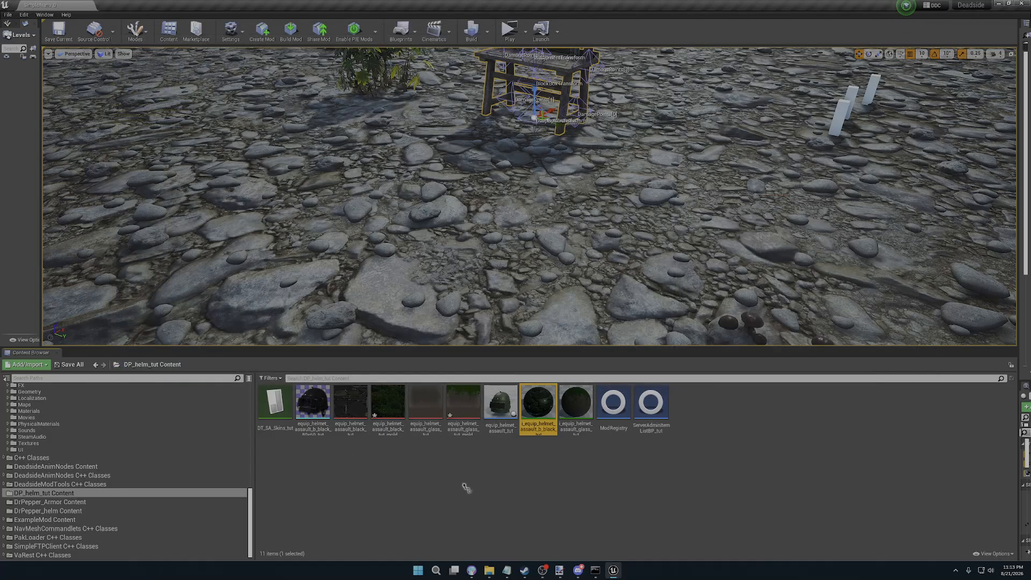
click(353, 407)
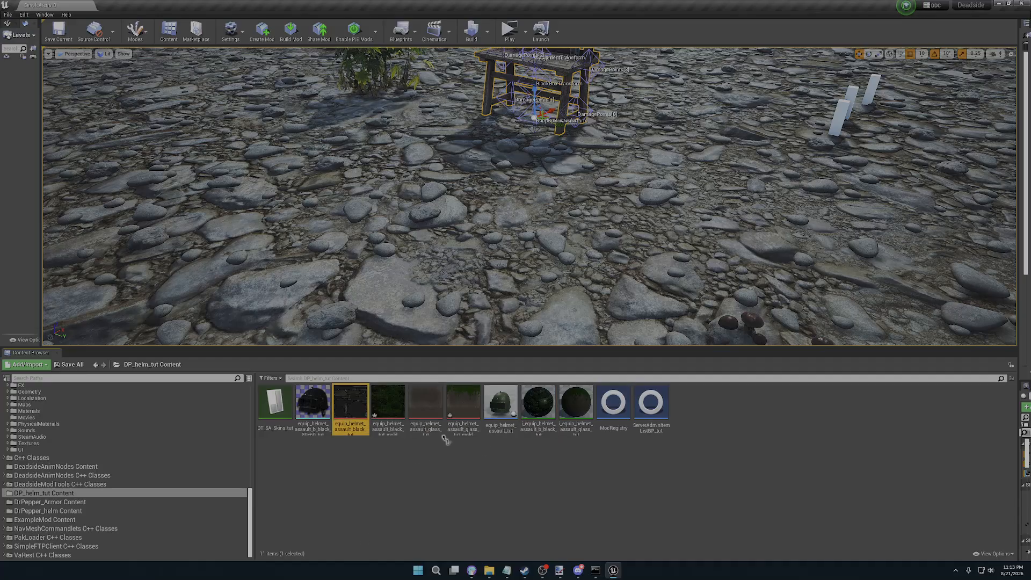
mouse_move(426, 408)
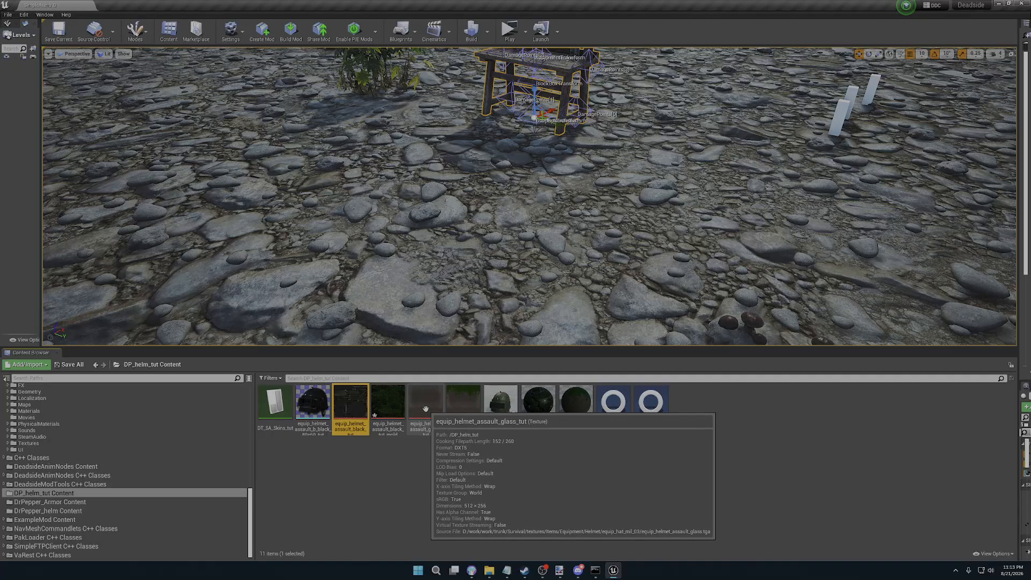
ctrl+click(426, 409)
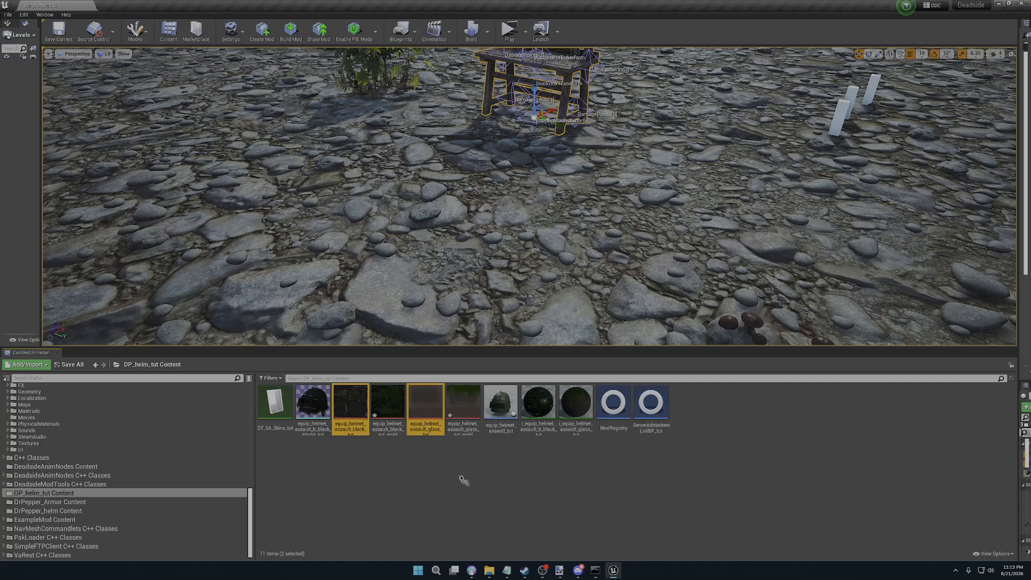
key(Delete)
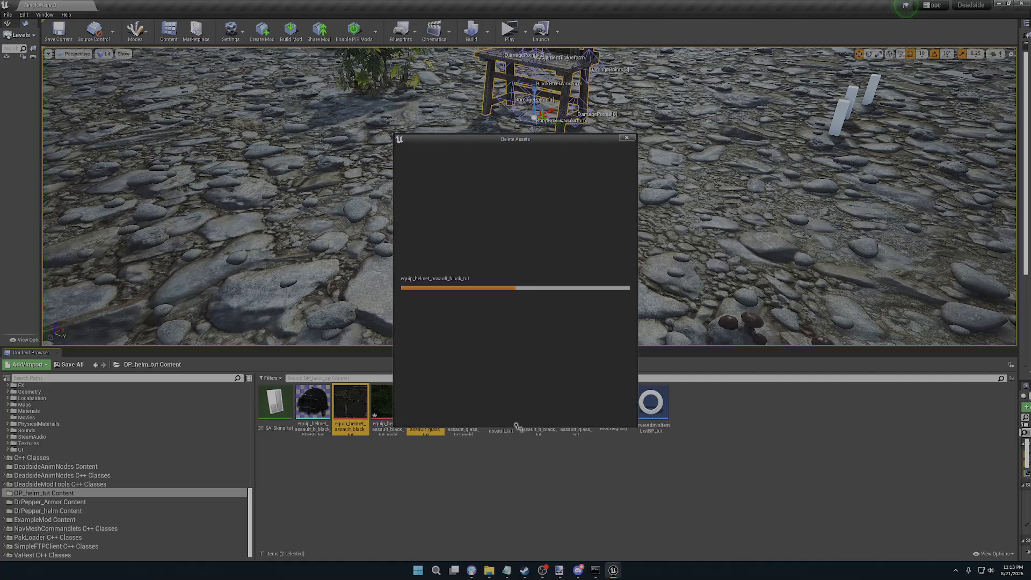
click(476, 416)
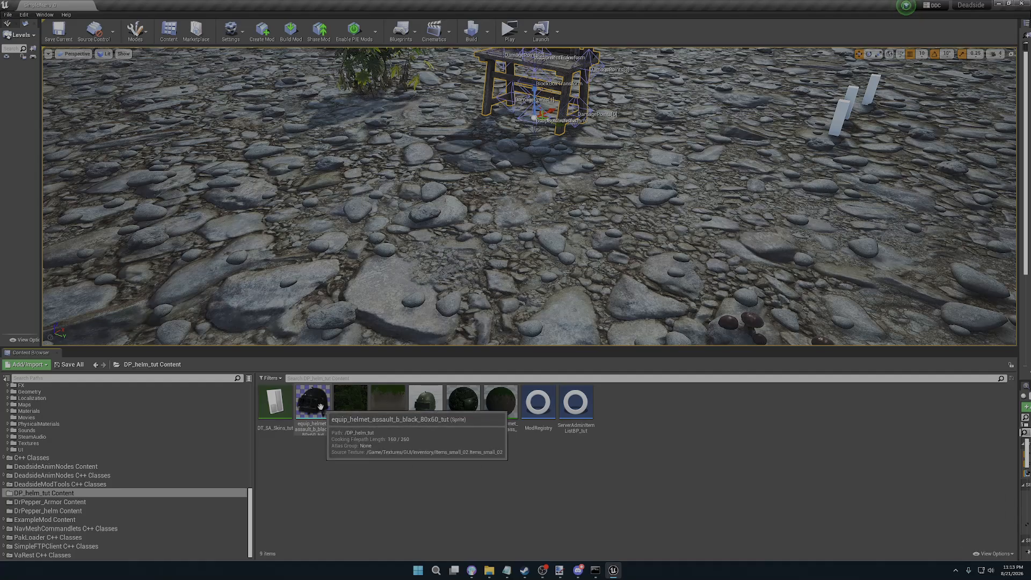
- Open the skeletal mesh equip_helmet_assault_tut and frame the helmet's front closely in the preview
double_click(424, 404)
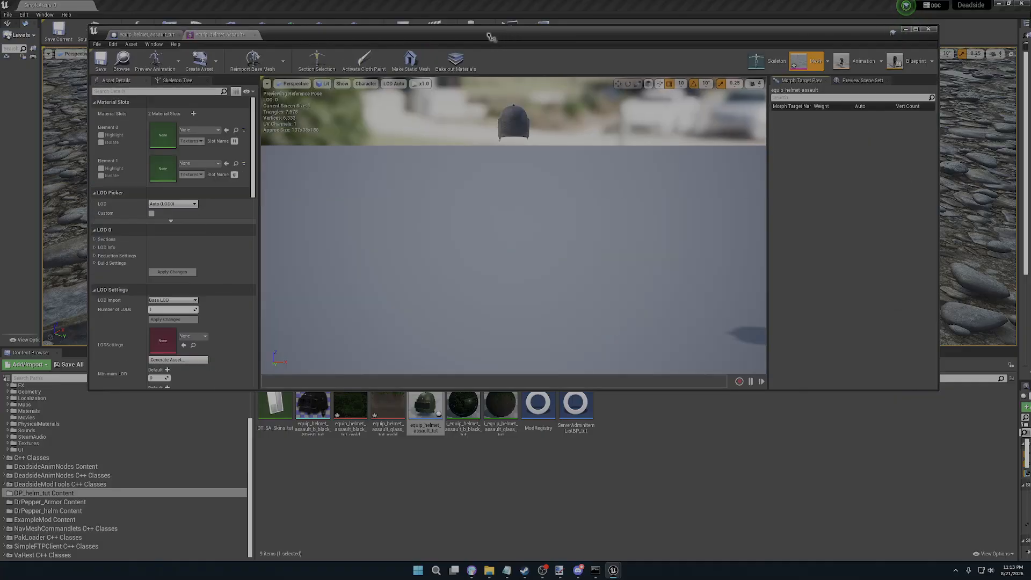
drag(490, 35, 502, 103)
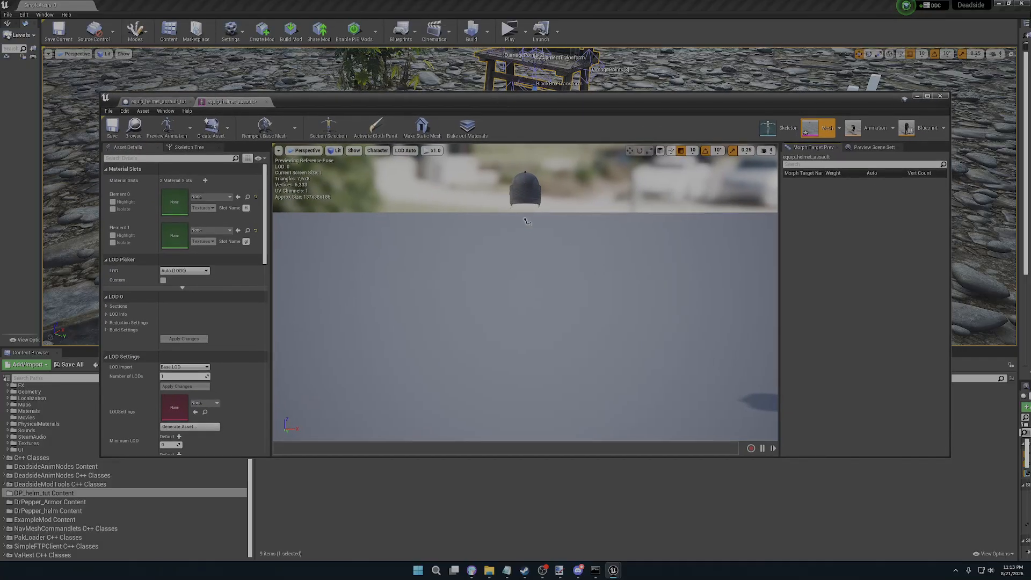
scroll(529, 207, up, 4)
scroll(529, 206, down, 4)
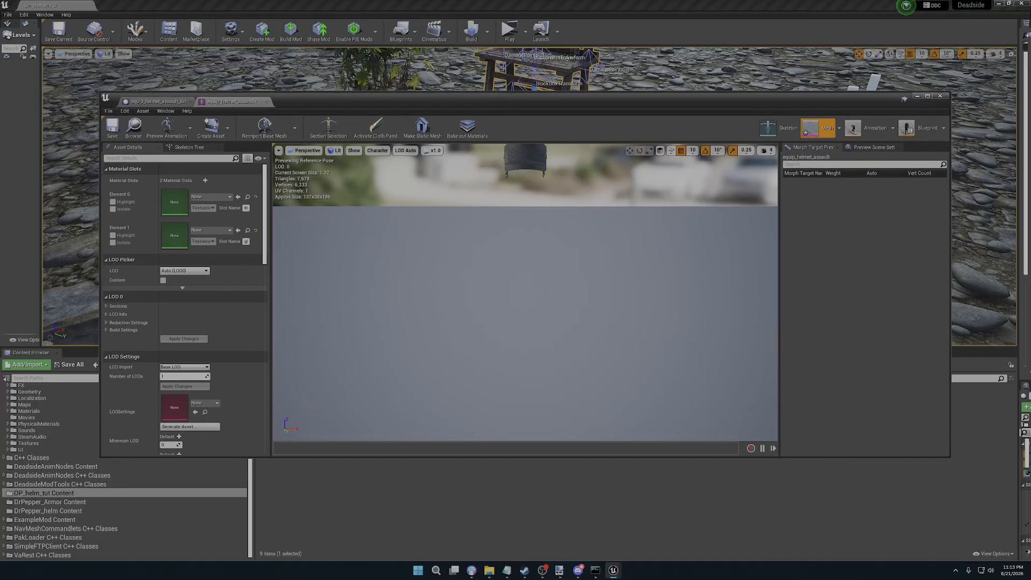
mouse_move(541, 189)
right_down()
mouse_move(544, 269)
mouse_move(546, 206)
right_up()
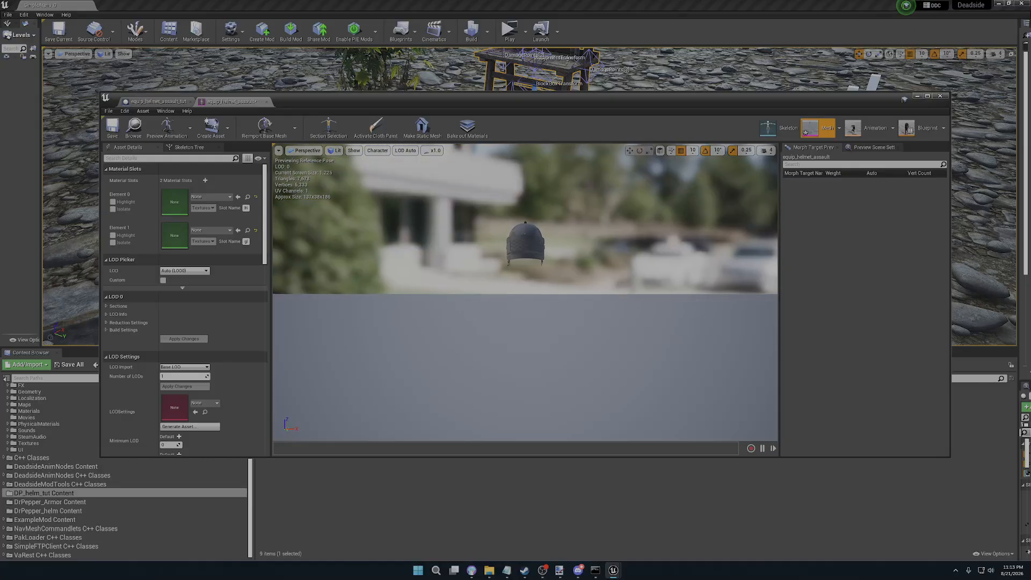
scroll(531, 233, up, 5)
right_drag(531, 232, 535, 301)
middle_drag(534, 301, 513, 215)
middle_drag(535, 249, 541, 231)
mouse_move(535, 230)
mouse_down()
mouse_move(537, 212)
mouse_move(535, 229)
mouse_up()
mouse_move(535, 231)
right_down()
mouse_move(535, 167)
mouse_move(535, 215)
mouse_move(533, 185)
mouse_move(510, 158)
mouse_move(553, 236)
mouse_move(531, 265)
mouse_move(534, 228)
mouse_move(515, 202)
mouse_move(526, 244)
mouse_move(539, 209)
mouse_move(537, 242)
mouse_move(535, 234)
right_up()
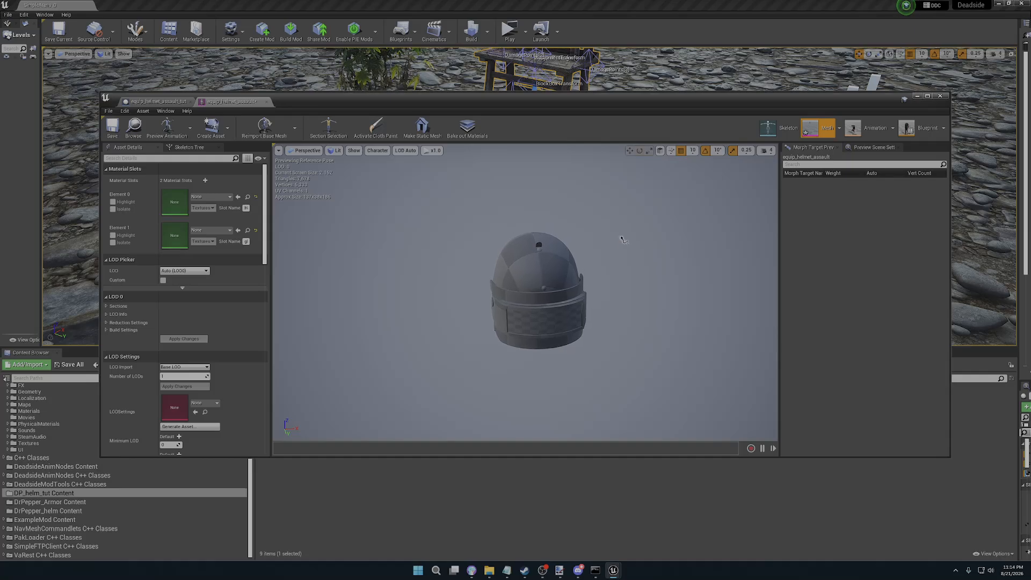
- Assign i_equip_helmet_assault_b_black_tut to the mesh's material slot Element 0 and i_equip_helmet_assault_glass_tut to Element 1
click(223, 197)
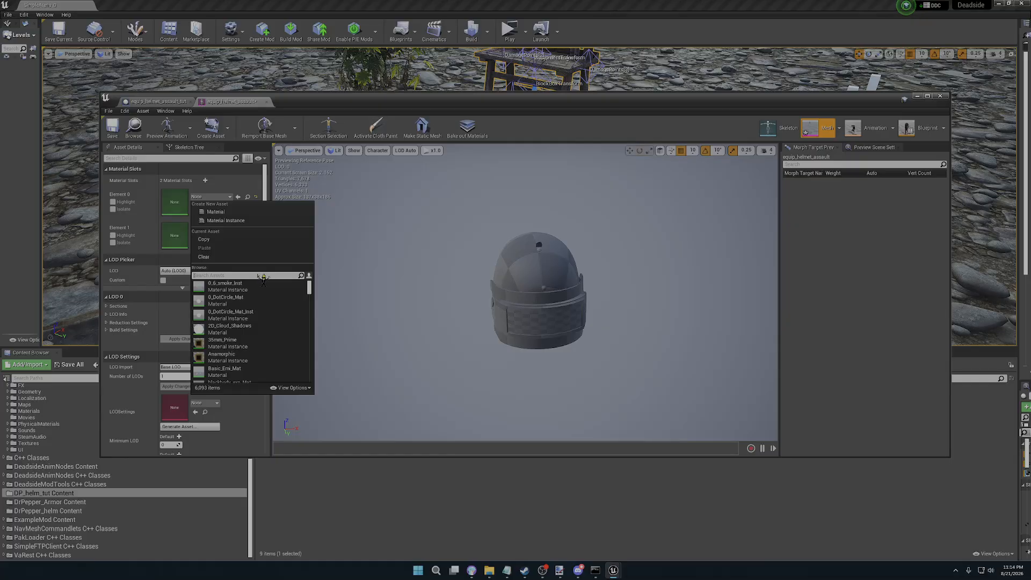
text(tut)
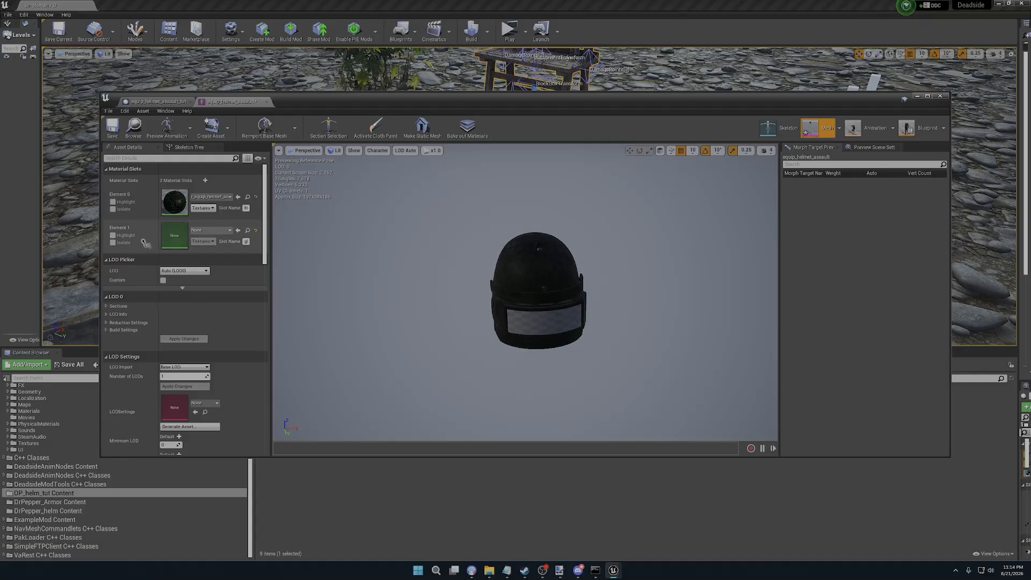
click(211, 232)
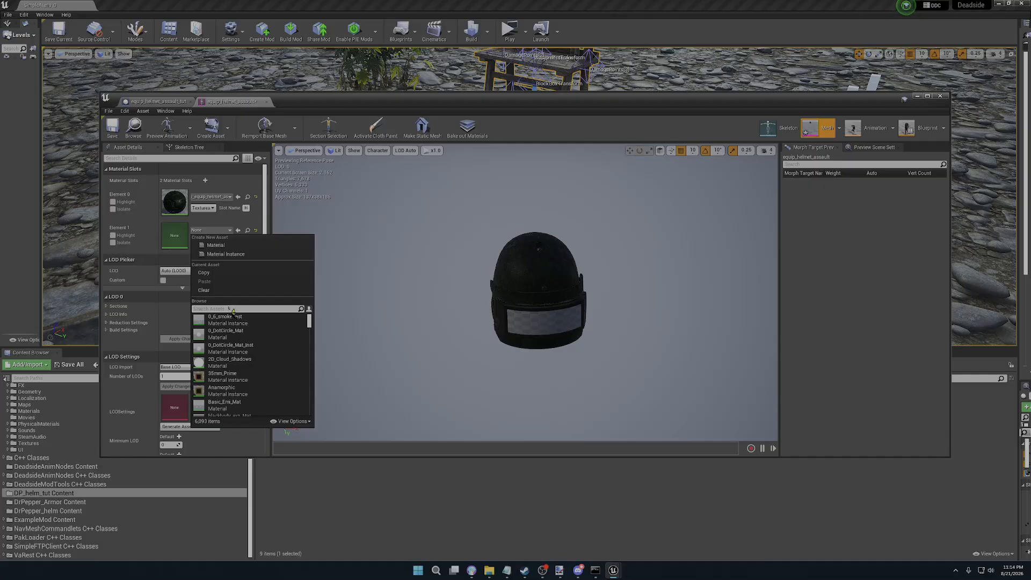
text(tut)
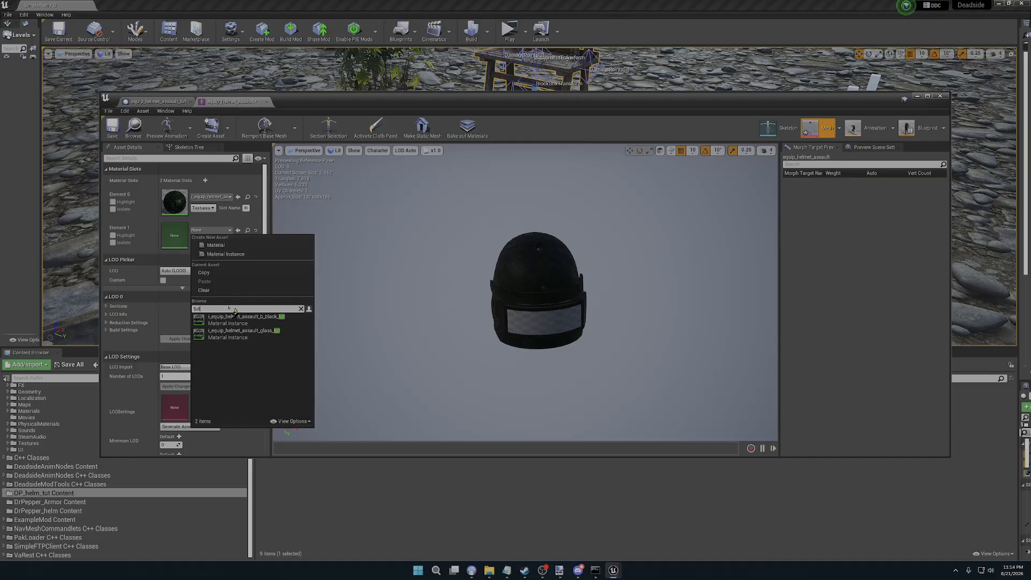
click(242, 332)
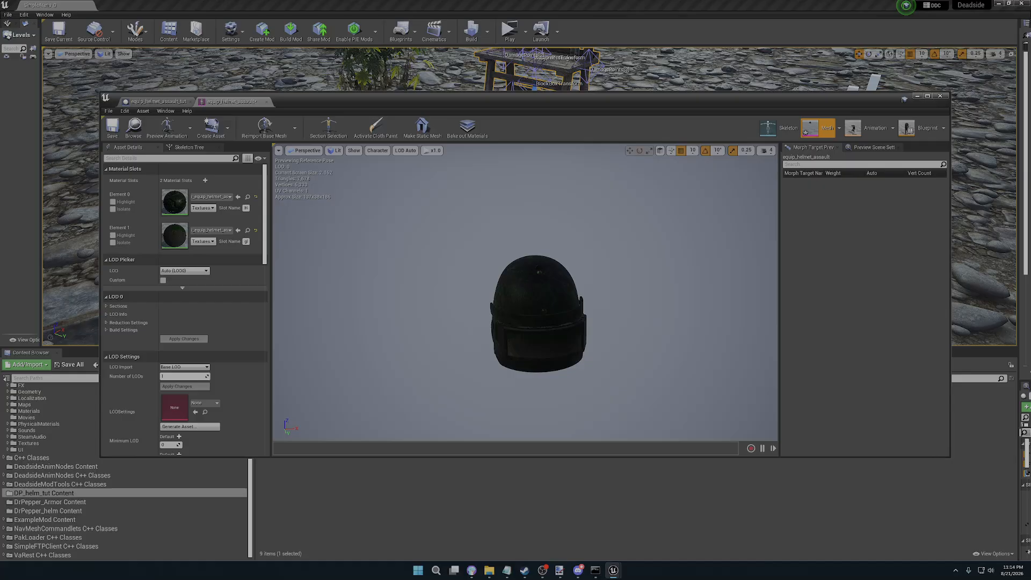
- Centre the textured helmet in the preview and capture a rectangular screenshot around it on the plain background
middle_drag(568, 316, 549, 379)
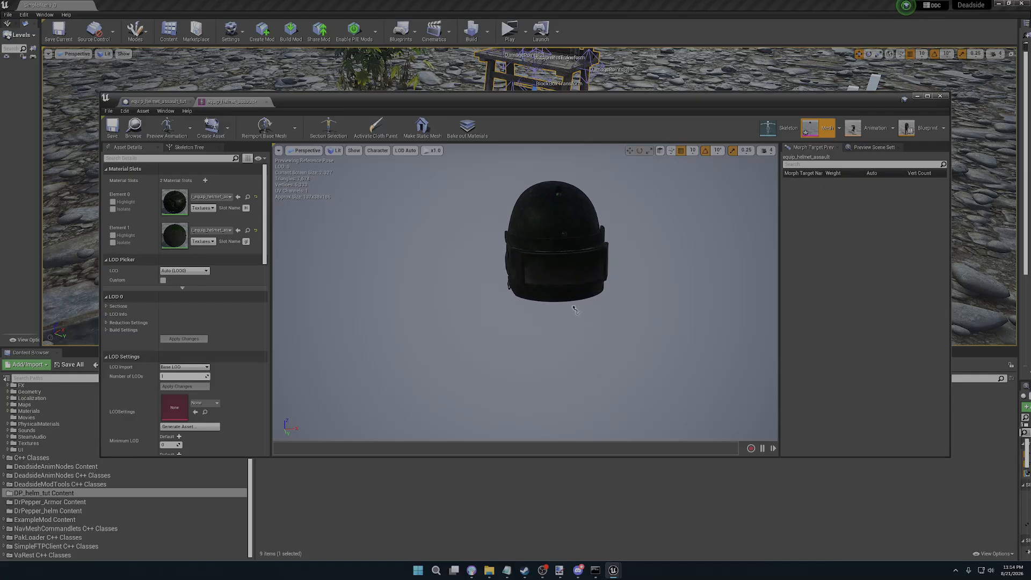
scroll(575, 310, up, 1)
scroll(576, 311, down, 1)
middle_drag(573, 293, 567, 320)
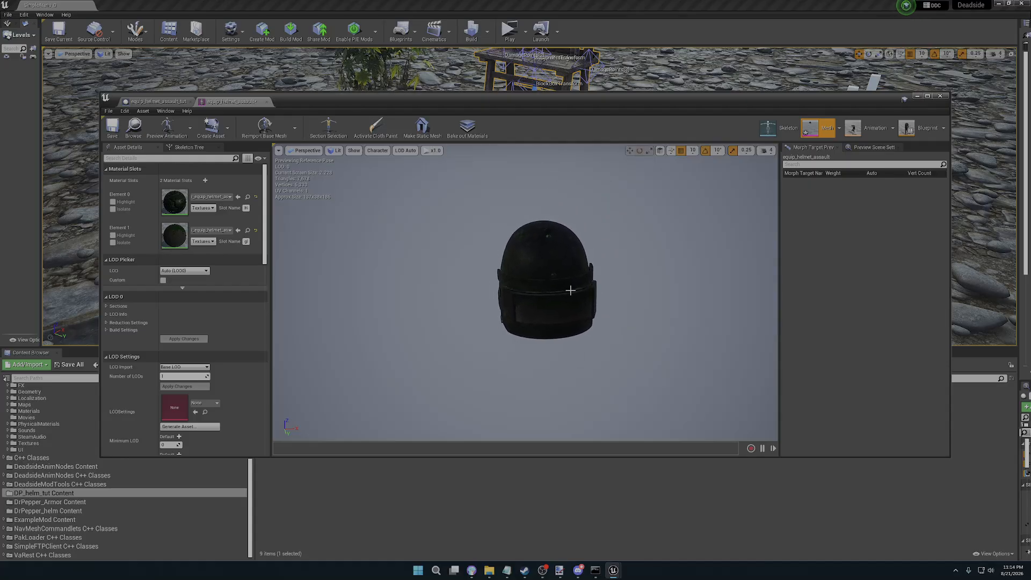
scroll(570, 290, up, 1)
scroll(571, 290, down, 1)
key(super+shift+s)
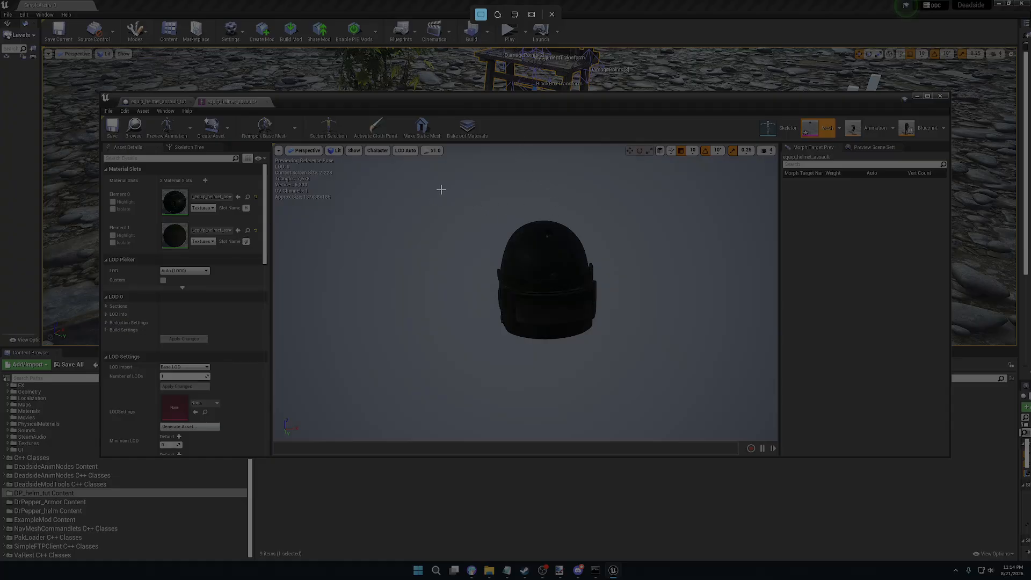
drag(441, 190, 672, 388)
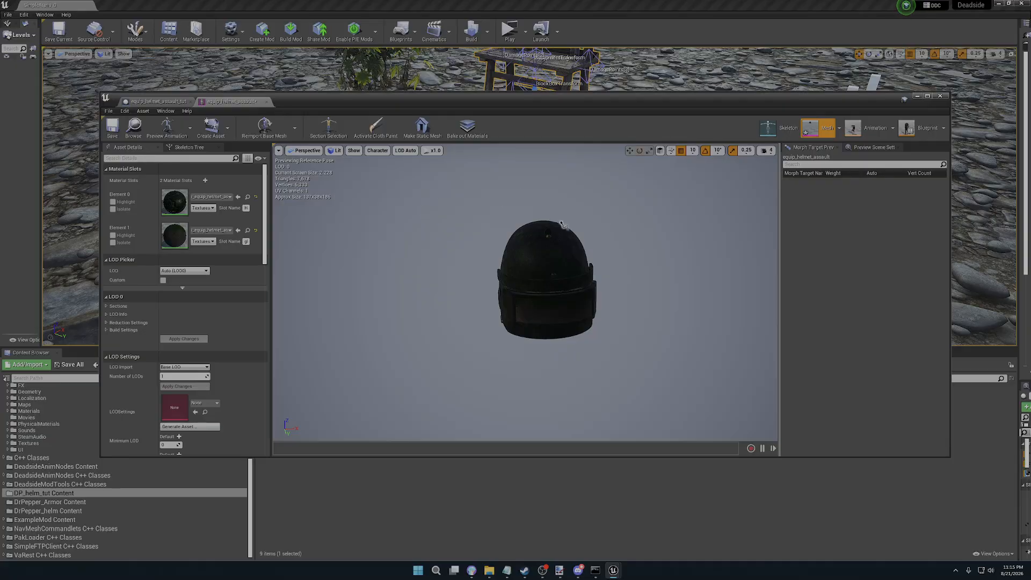
- Minimize the mesh editor and paste the captured helmet screenshot into the Pictures folder
click(917, 96)
mouse_move(489, 570)
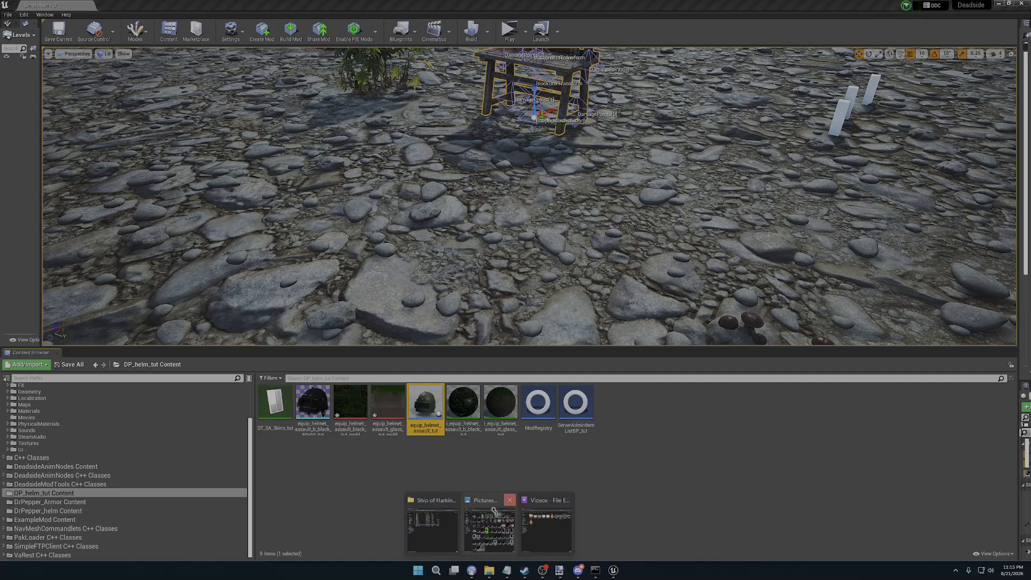
click(485, 503)
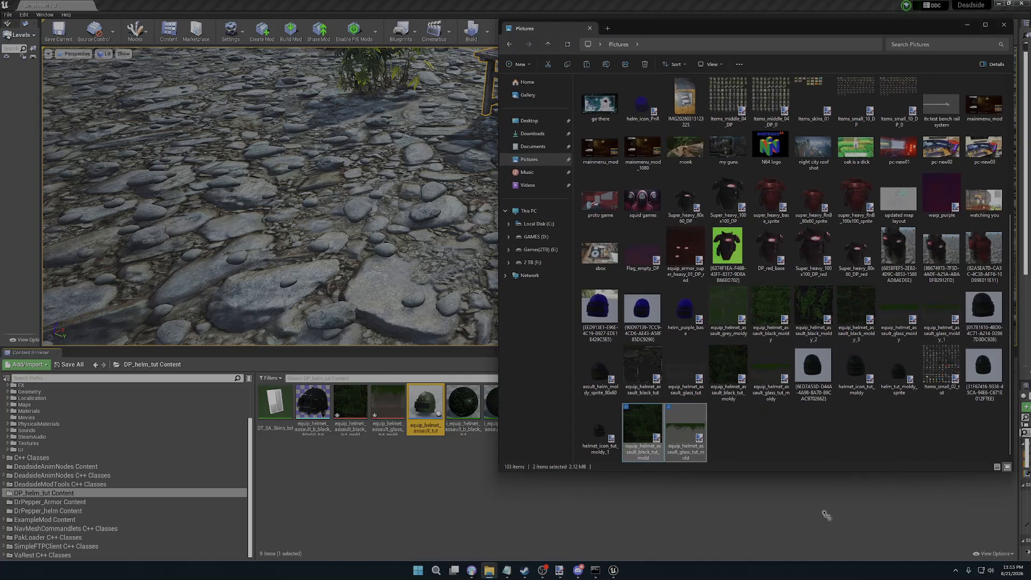
right_click(758, 443)
click(767, 450)
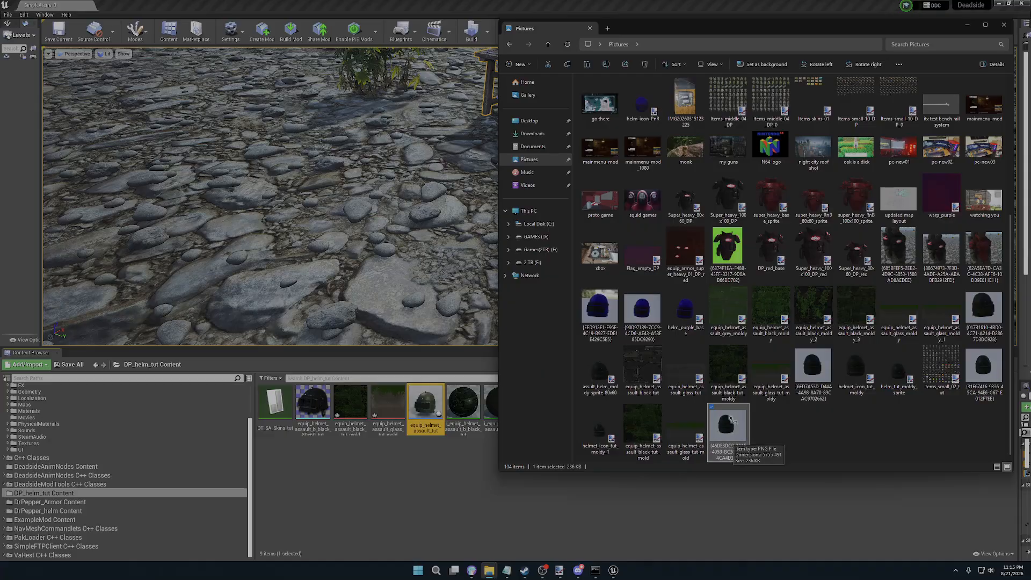
- Open the pasted helmet screenshot from the Pictures folder in Paint.NET
right_click(734, 424)
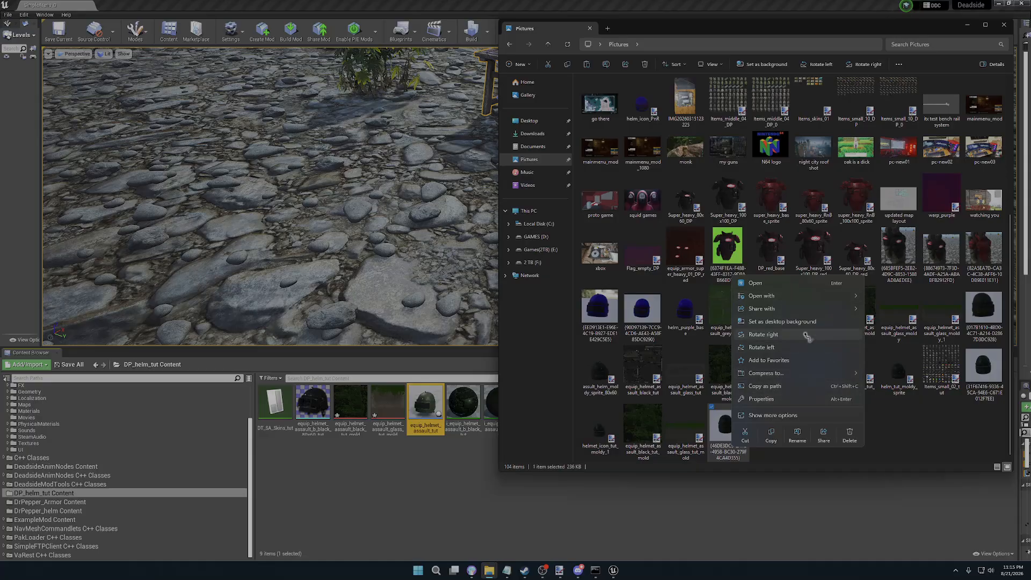
mouse_move(792, 303)
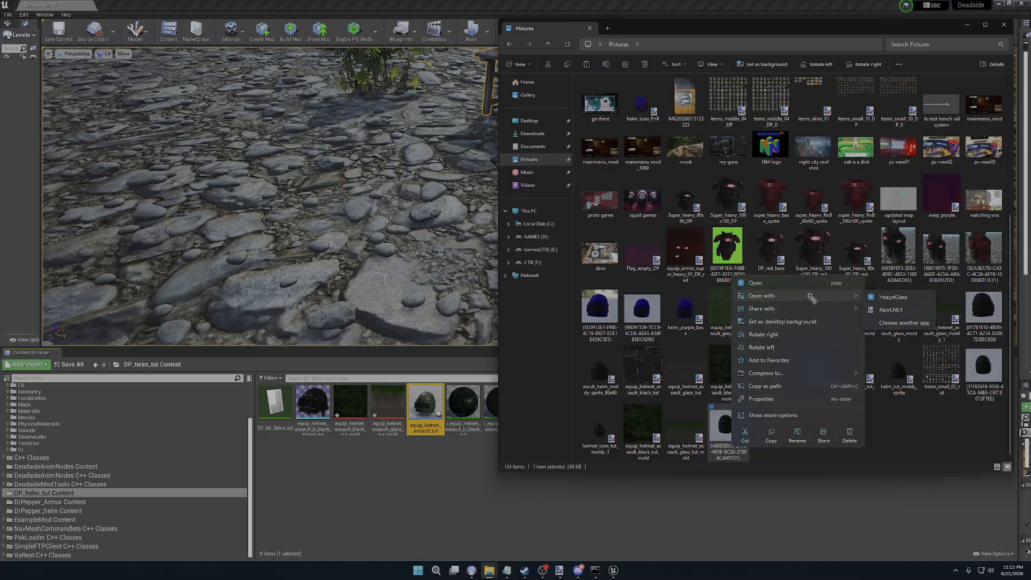
click(889, 310)
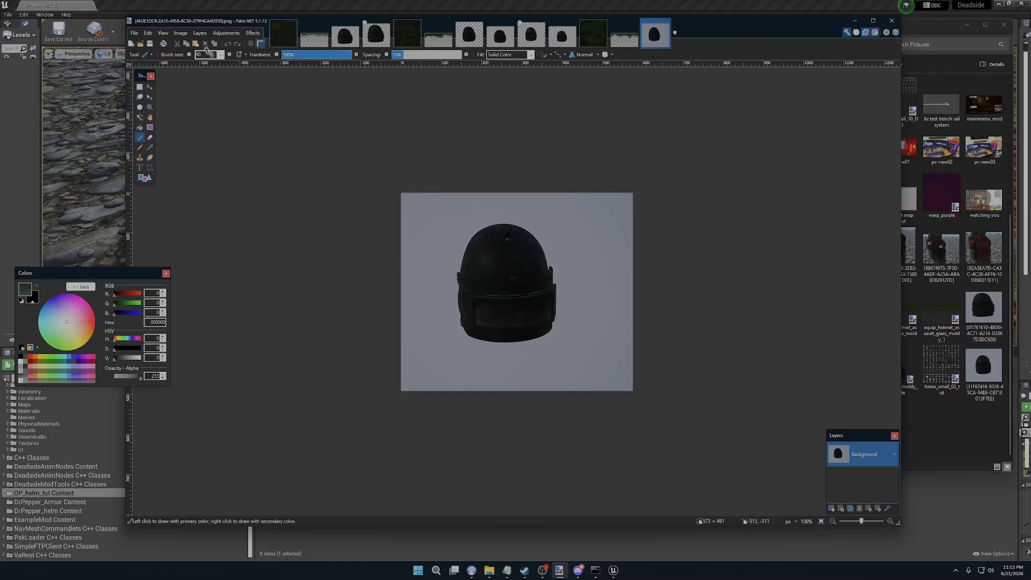
- Select the background around the helmet with the Magic Wand, erase it to transparency and deselect
click(140, 117)
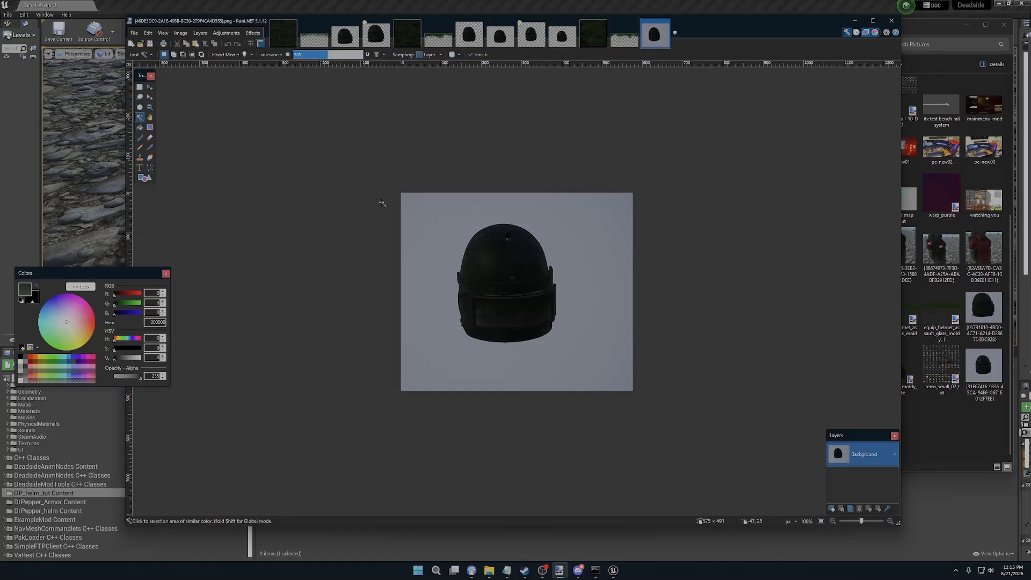
click(420, 237)
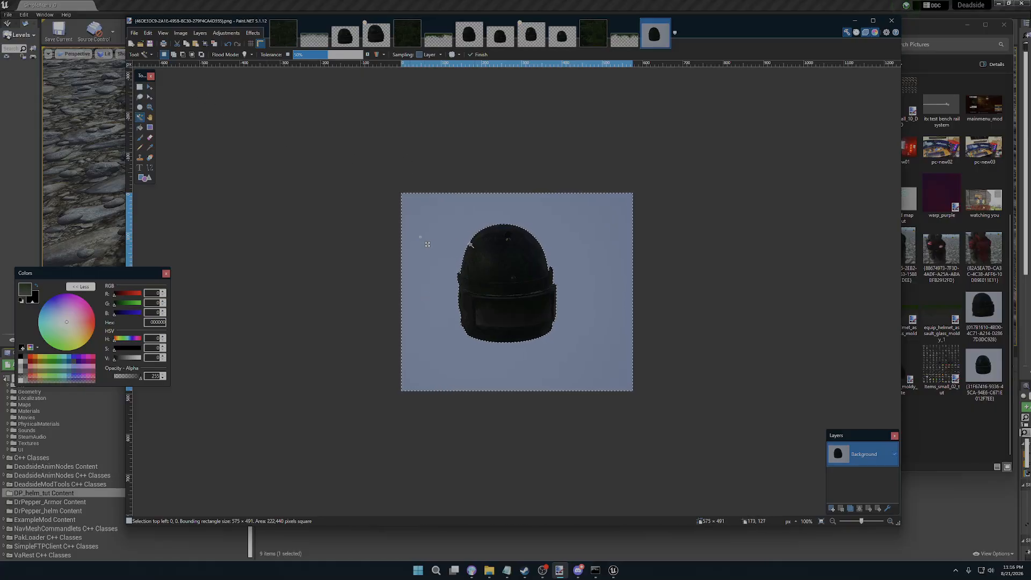
mouse_move(327, 55)
mouse_down()
mouse_move(319, 56)
mouse_move(352, 55)
mouse_move(296, 62)
mouse_move(328, 59)
mouse_up()
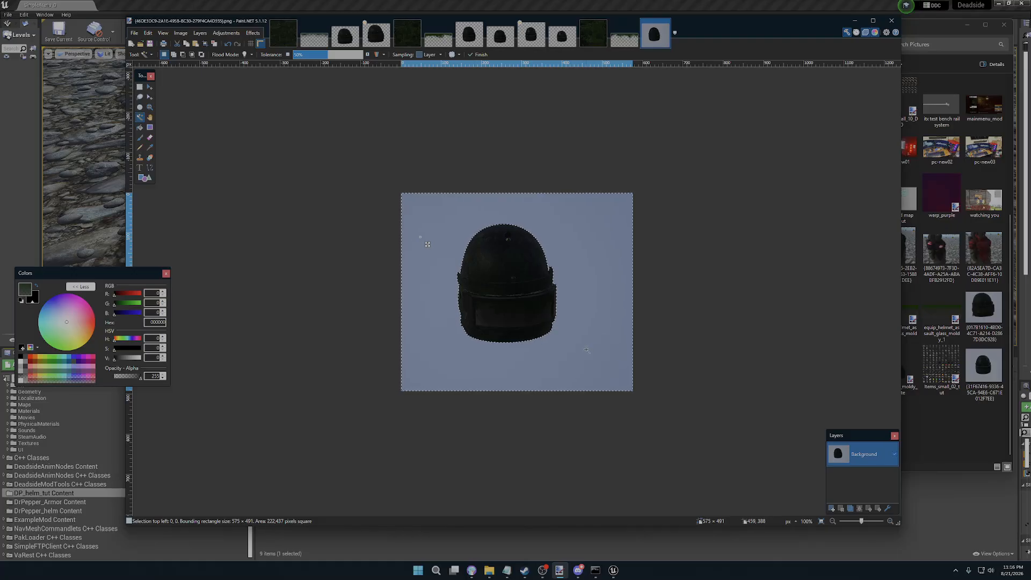
key(Delete)
key(ctrl+d)
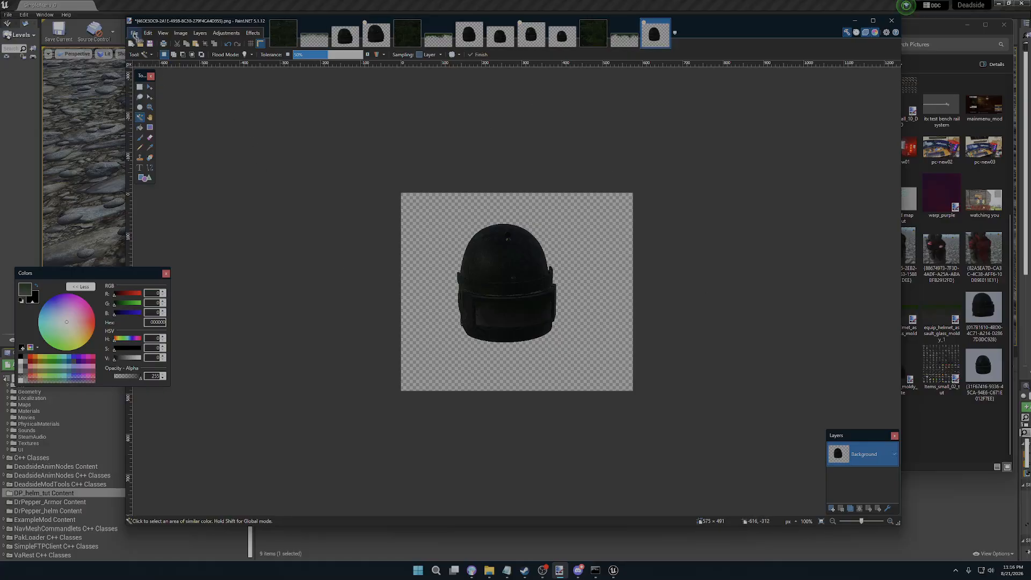
- Create a new image 80 pixels wide and 60 pixels high, and activate the Rectangle Select tool
click(134, 32)
click(146, 43)
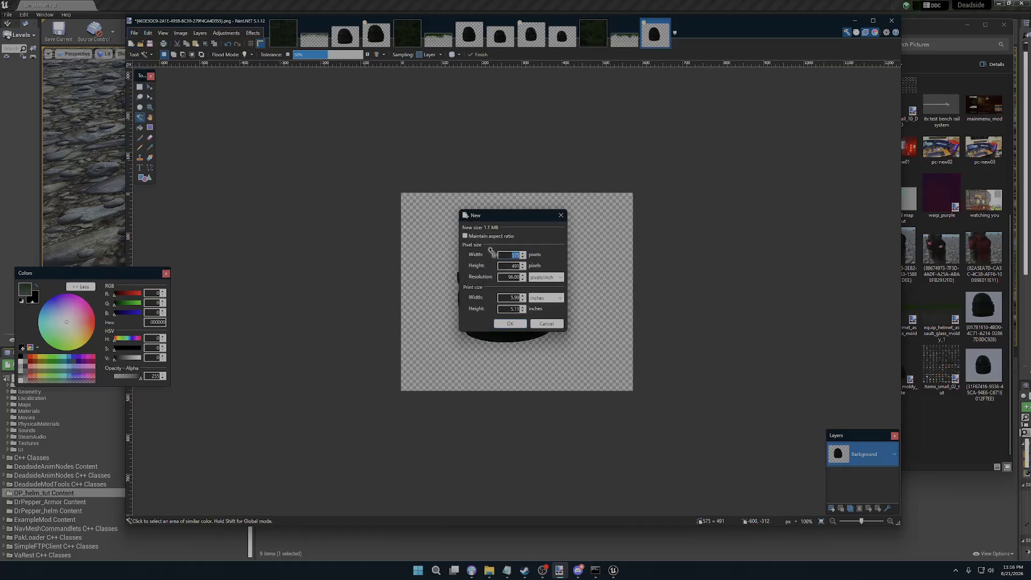
text(80)
double_click(517, 267)
text(60)
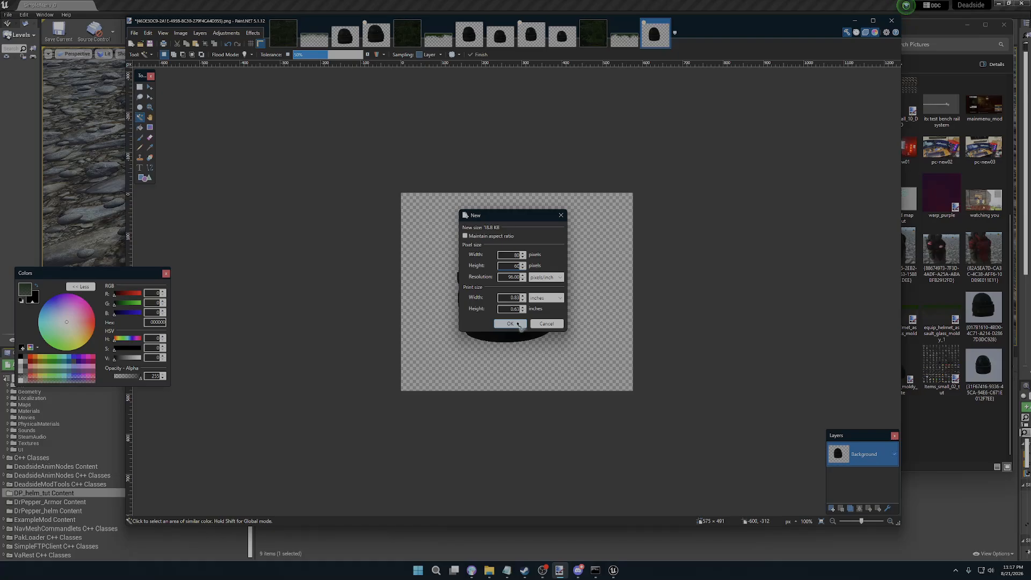
click(510, 323)
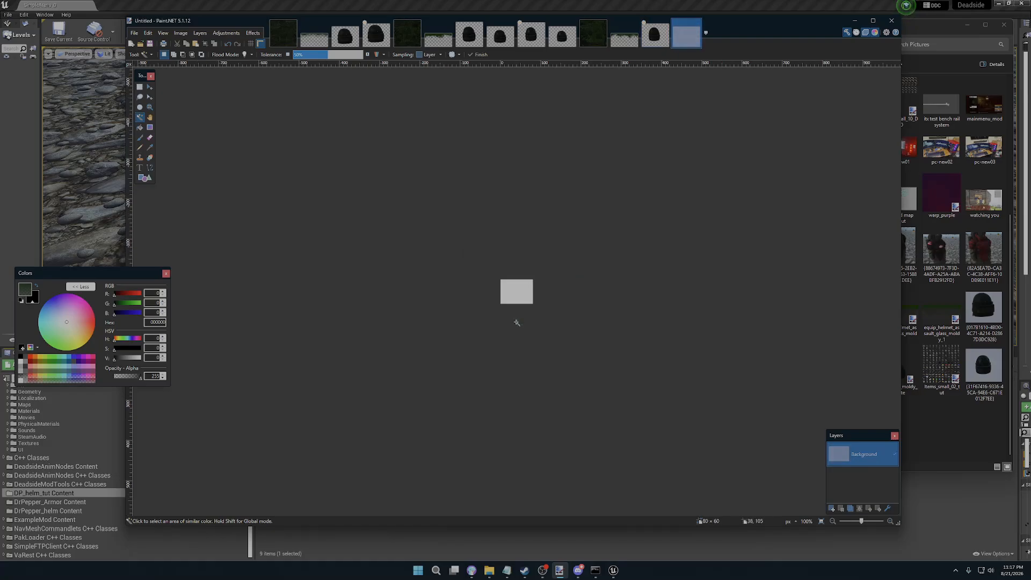
click(141, 90)
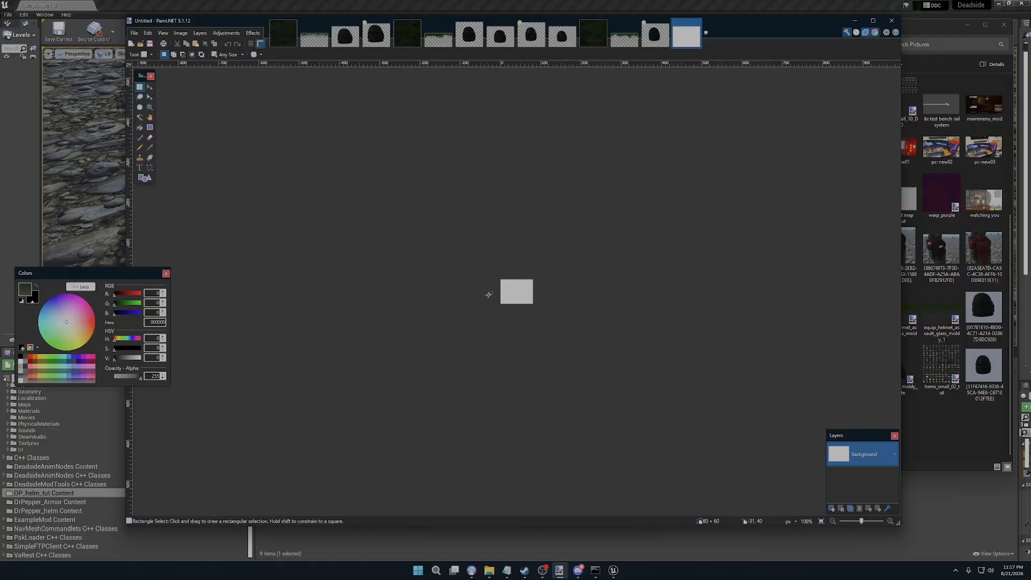
- Clear the new canvas to transparency and paste the entire helmet cutout into it, keeping the canvas size
drag(488, 264, 686, 463)
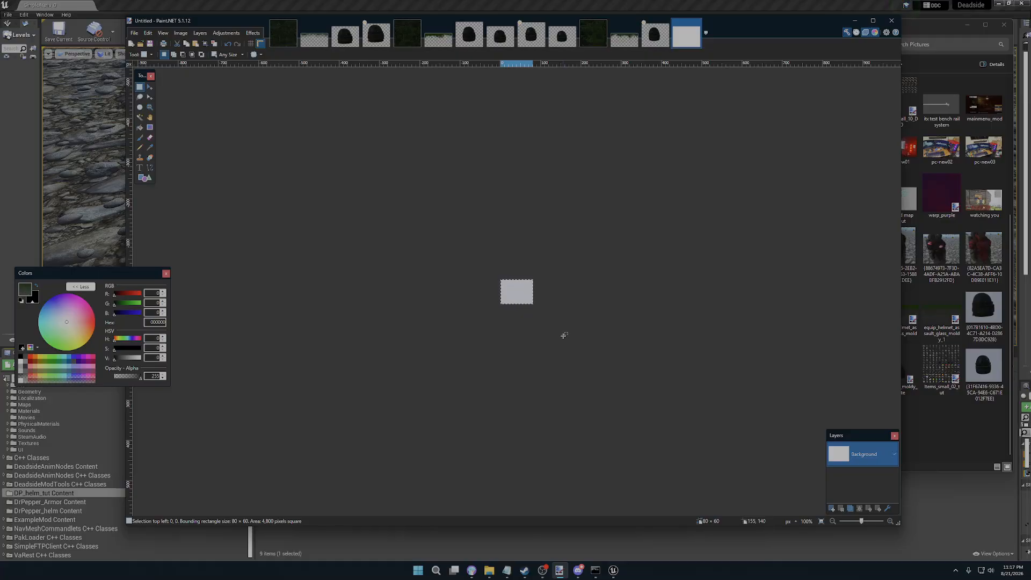
key(Delete)
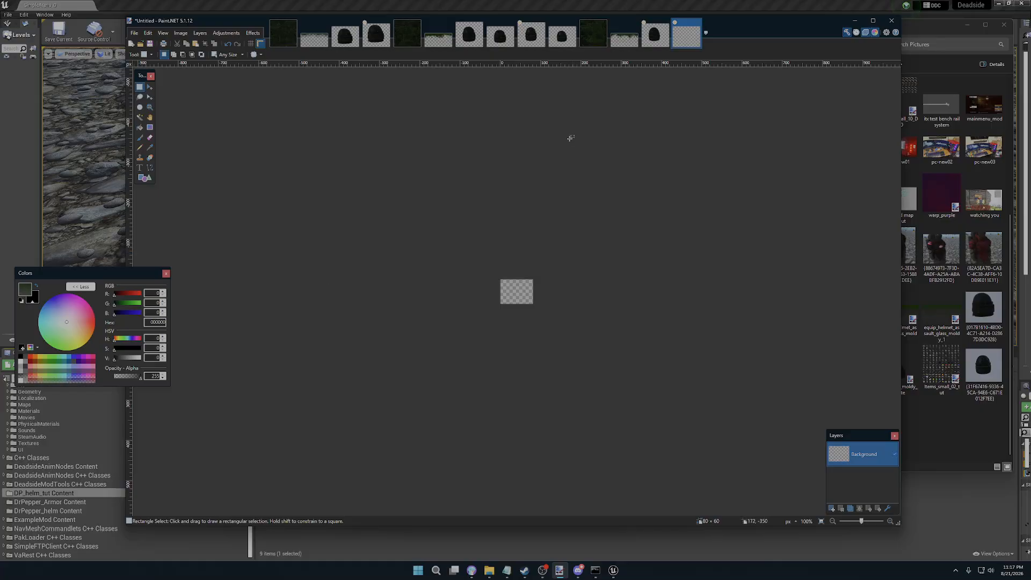
click(655, 35)
key(ctrl+a)
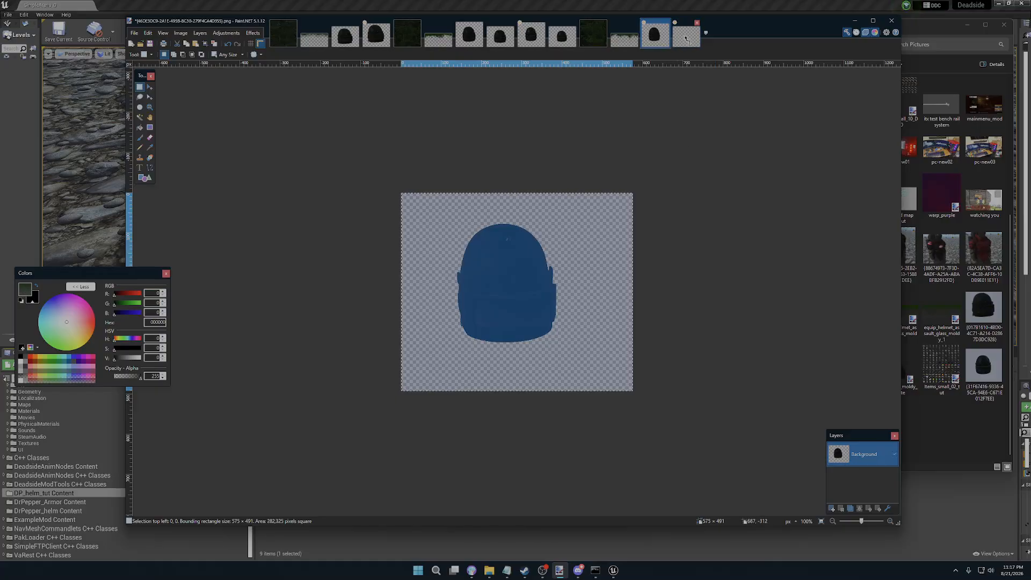
click(686, 35)
key(ctrl+v)
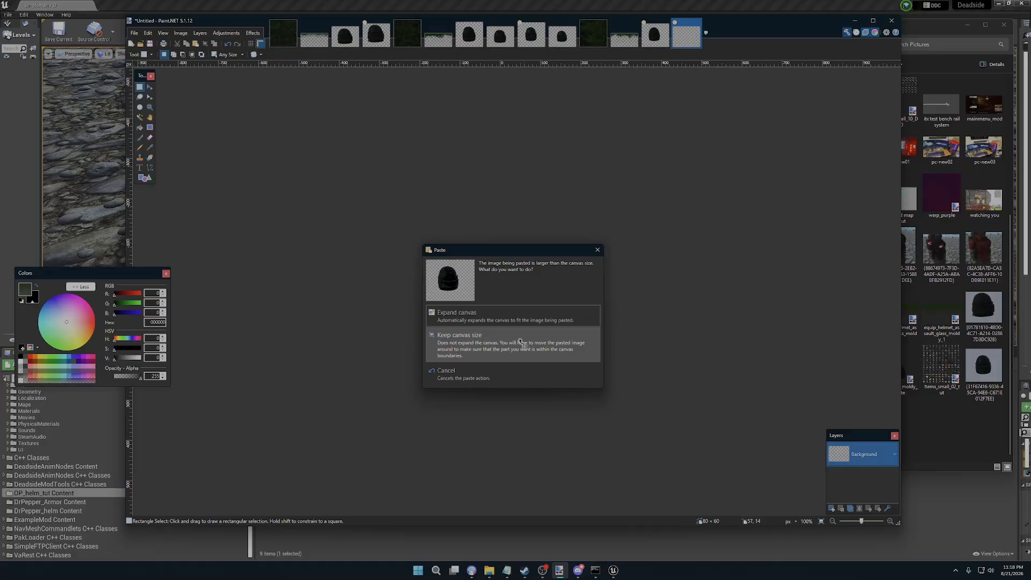
click(494, 344)
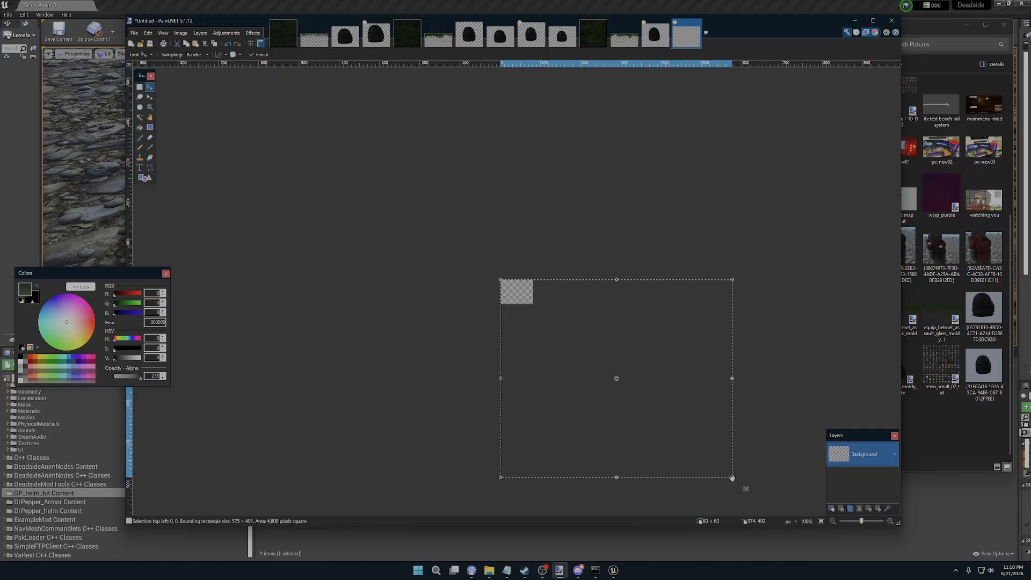
- Scale the pasted helmet down to 80 × 66 pixels and shift it 2 pixels right to center it on the canvas
drag(731, 478, 533, 303)
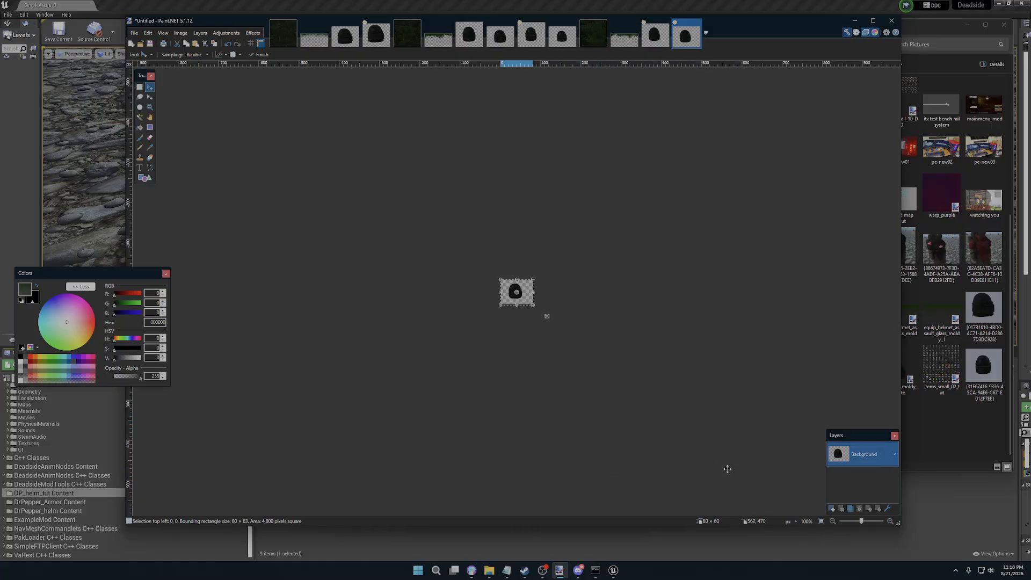
drag(860, 521, 869, 522)
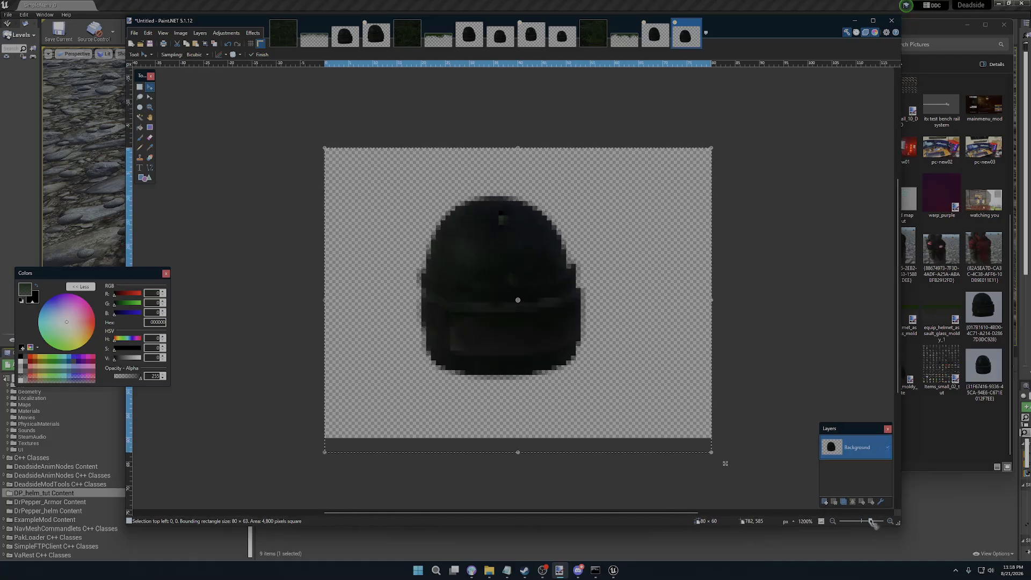
drag(711, 453, 710, 438)
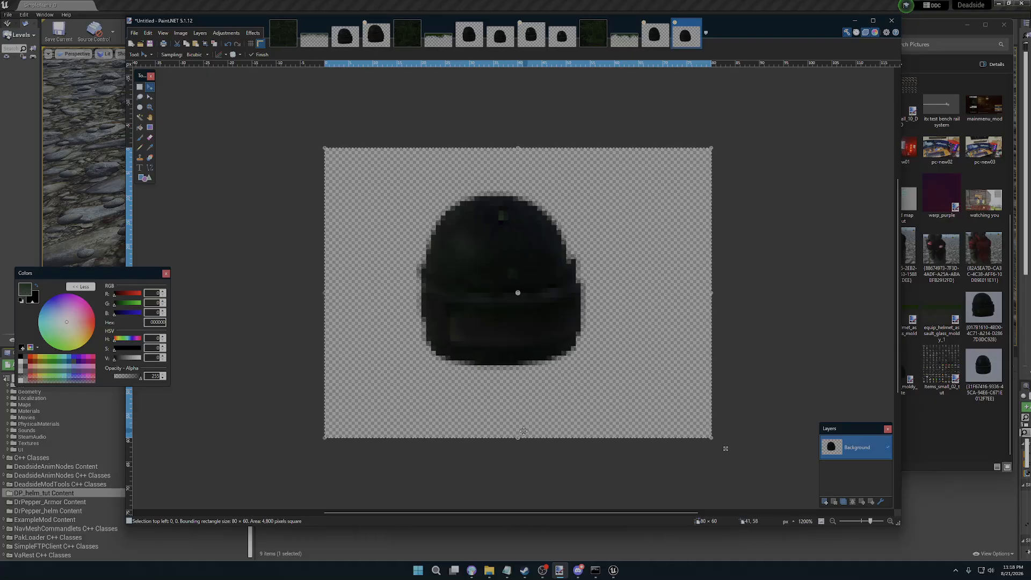
drag(517, 437, 507, 470)
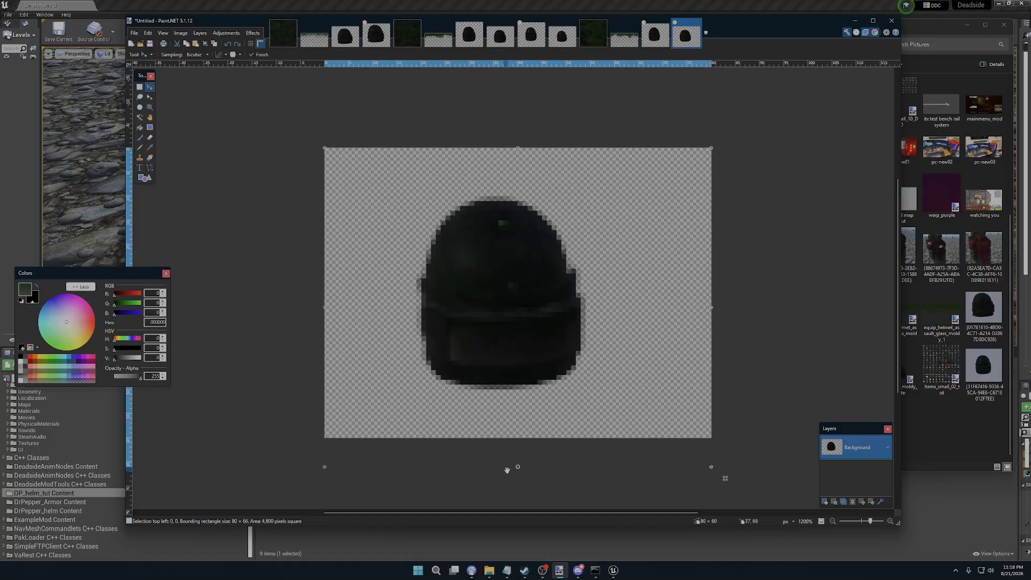
drag(564, 208, 576, 207)
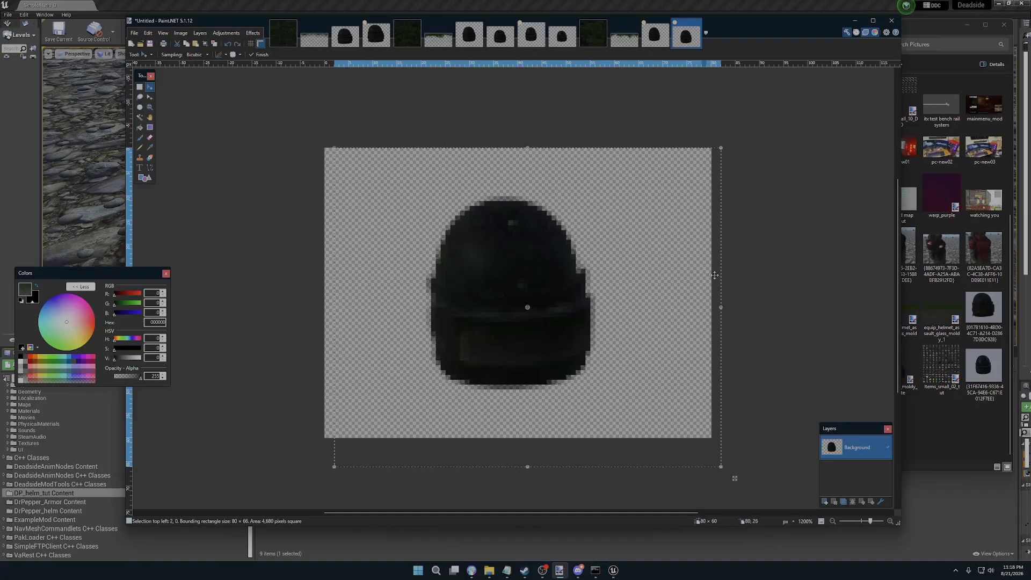
- Save the icon in the Pictures folder as Helm_sprite_80x60_mold in TGA format with the default save settings
click(134, 32)
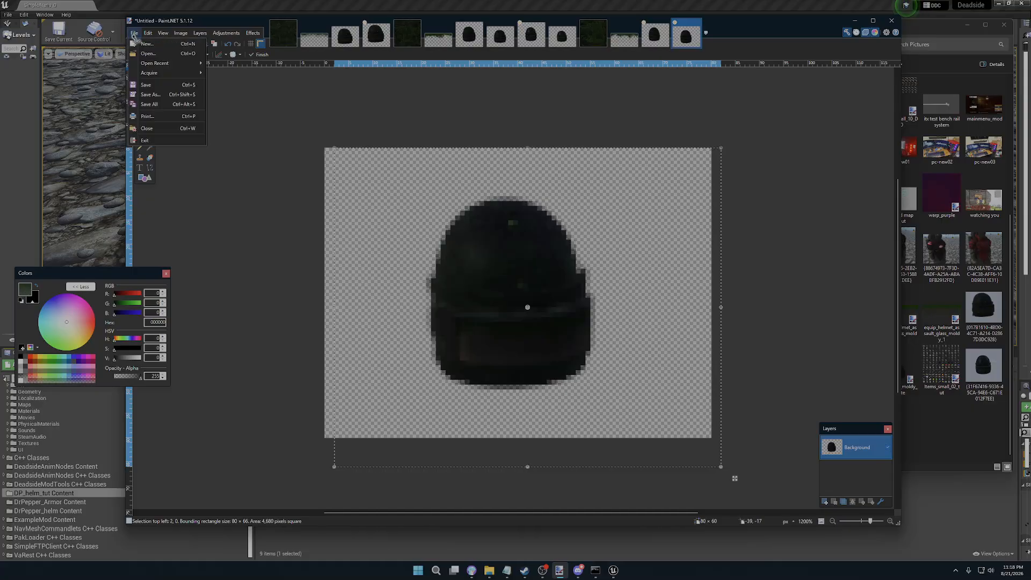
click(155, 95)
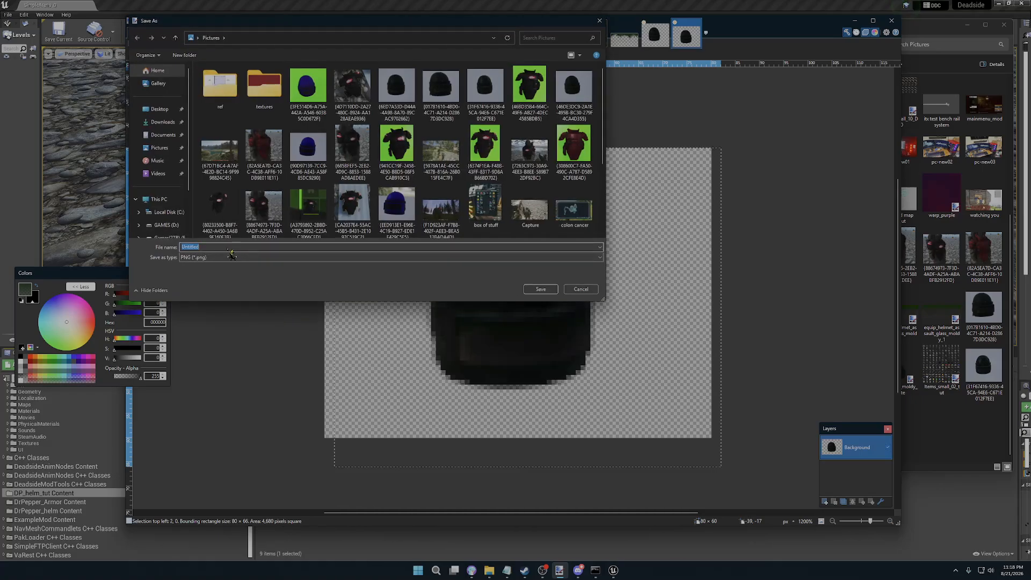
click(240, 248)
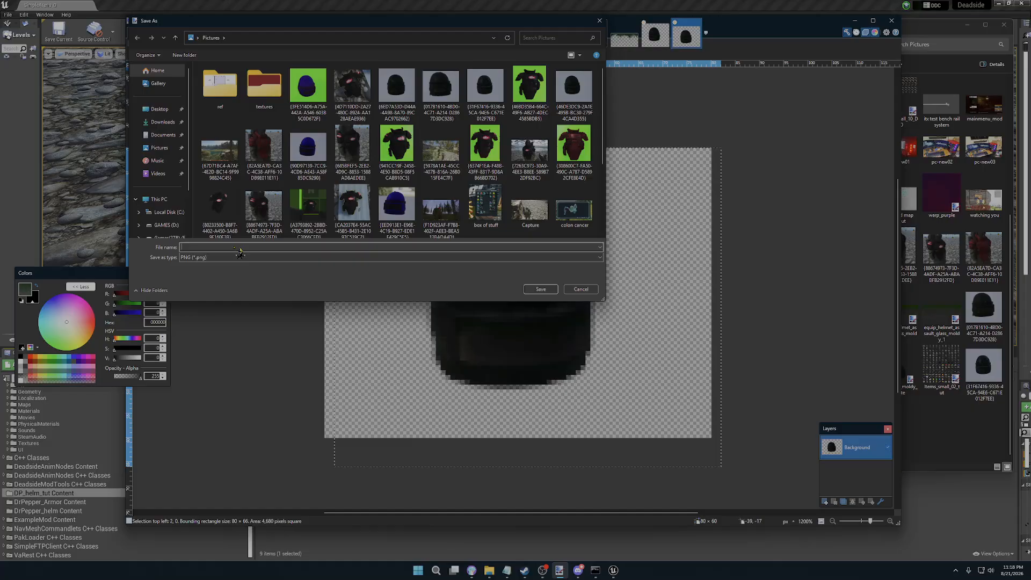
text(H)
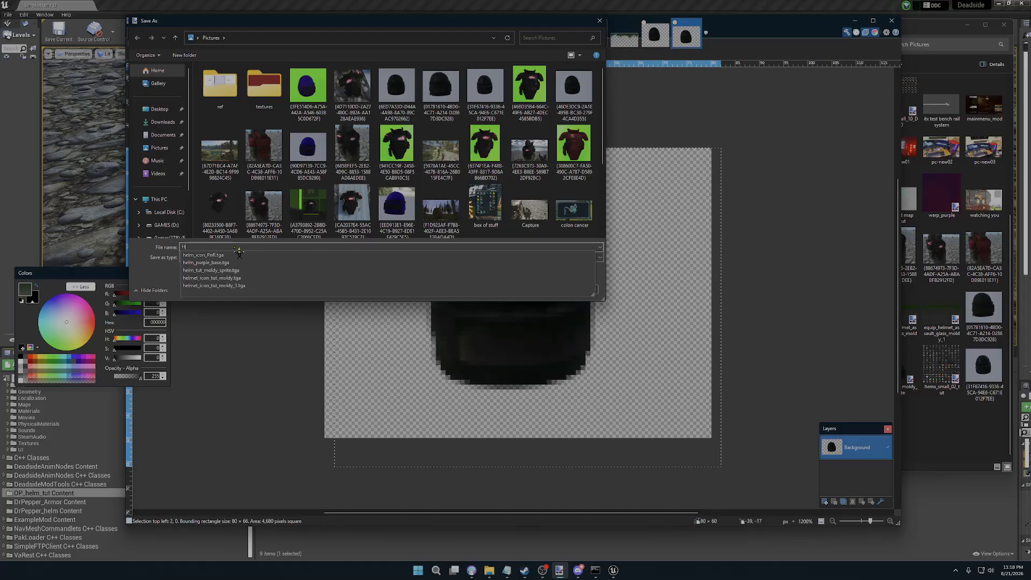
text(elm_)
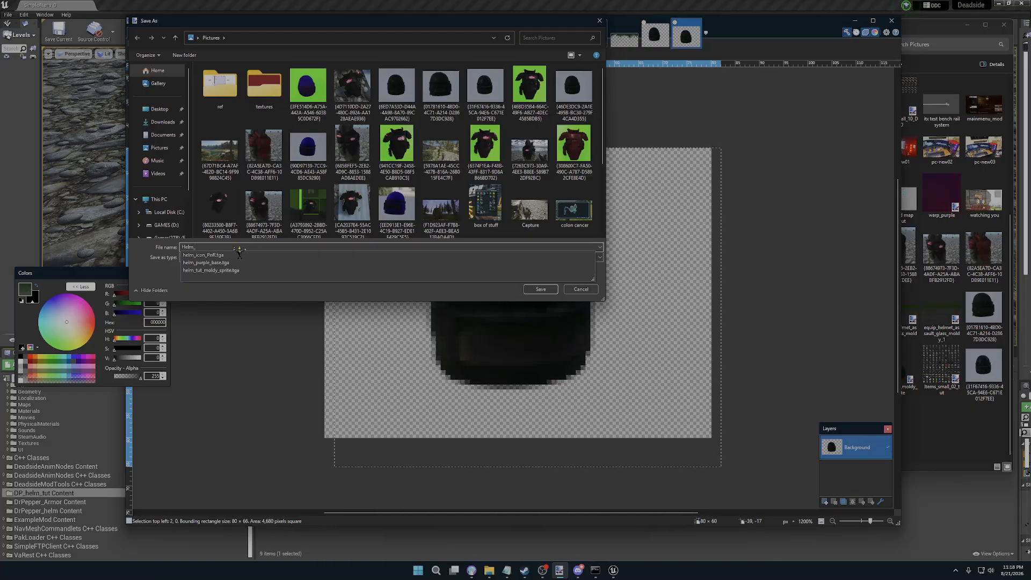
text(sprite_80x60_mold)
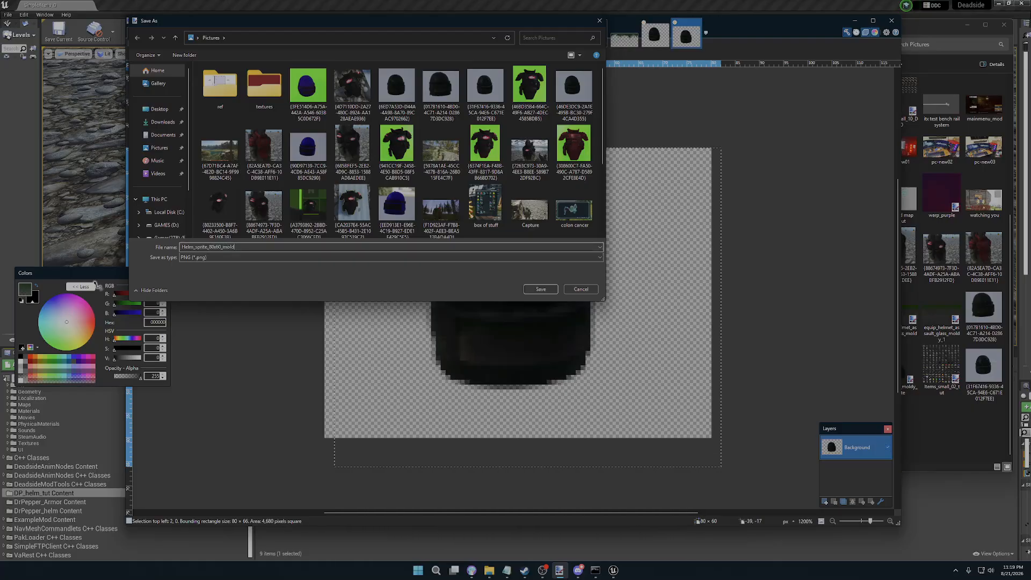
click(201, 260)
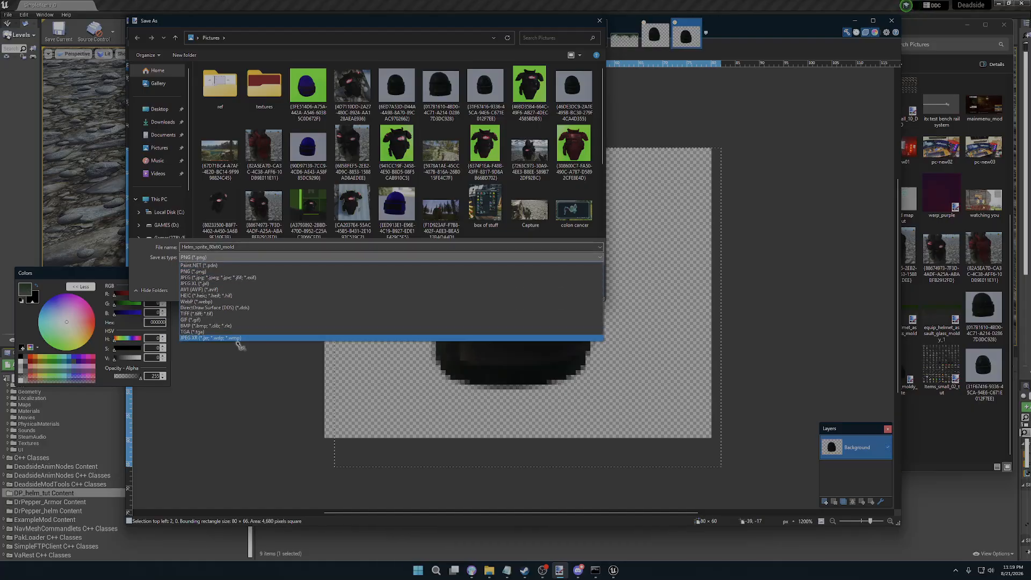
click(207, 335)
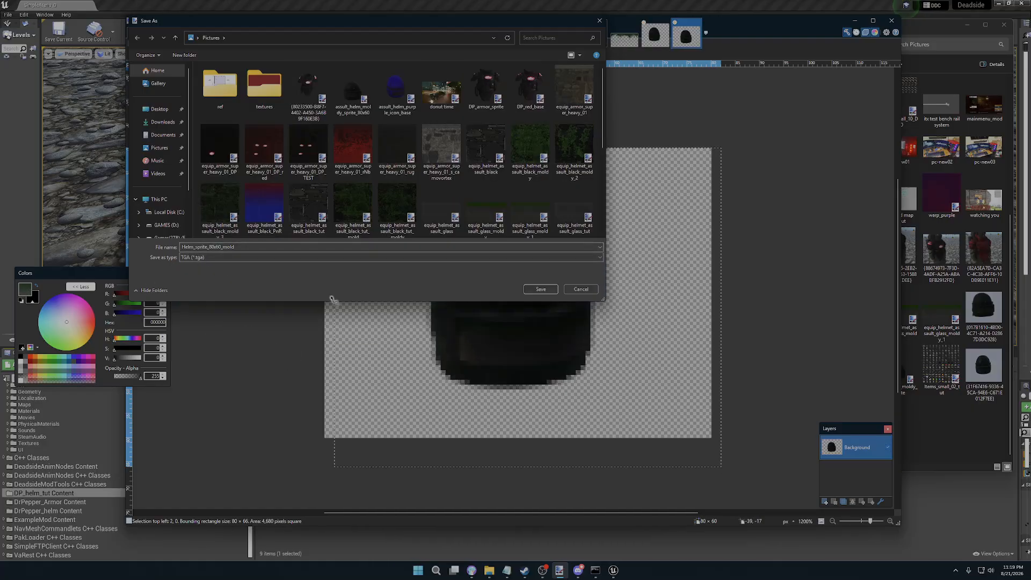
click(542, 289)
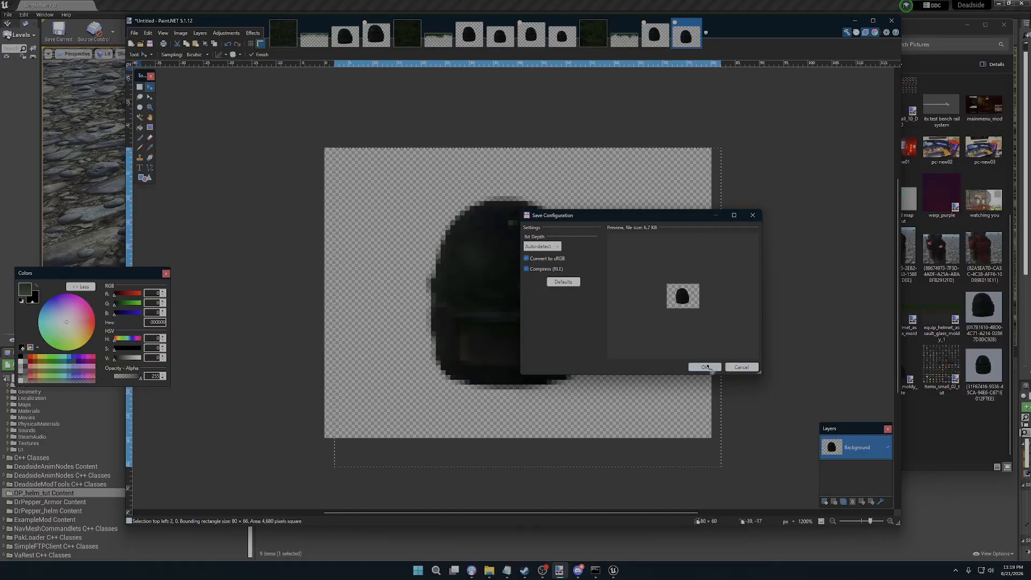
click(705, 367)
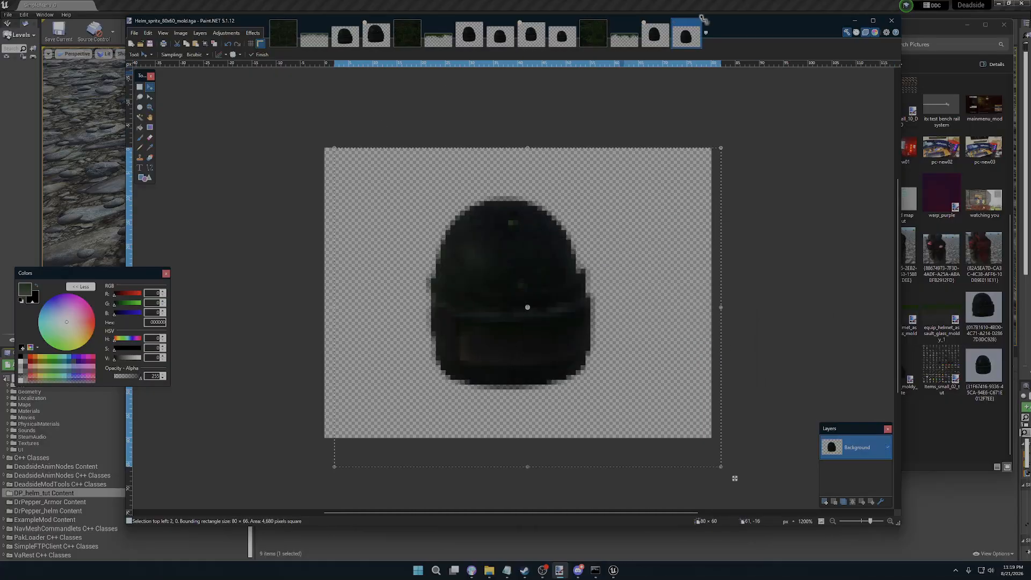
- Import Helm_sprite_80x60_mold from the Pictures folder into the DP_helm_tut content folder in Unreal Editor
click(853, 21)
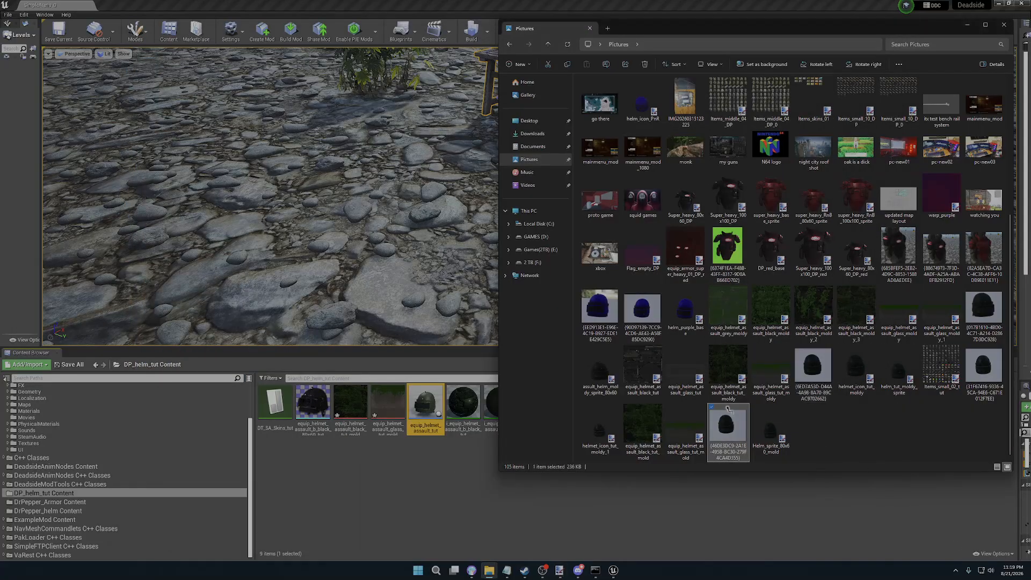
click(772, 427)
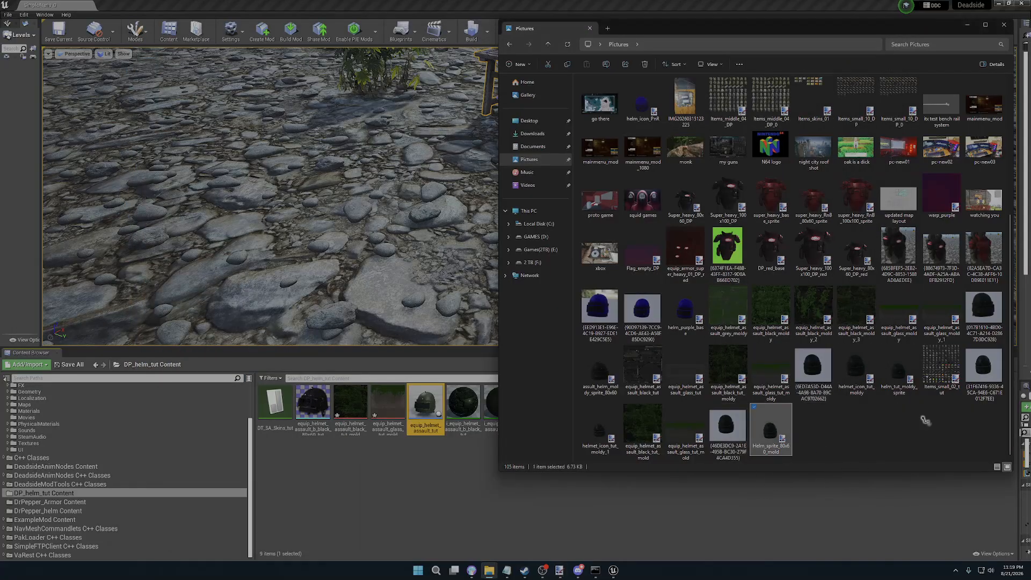
click(395, 497)
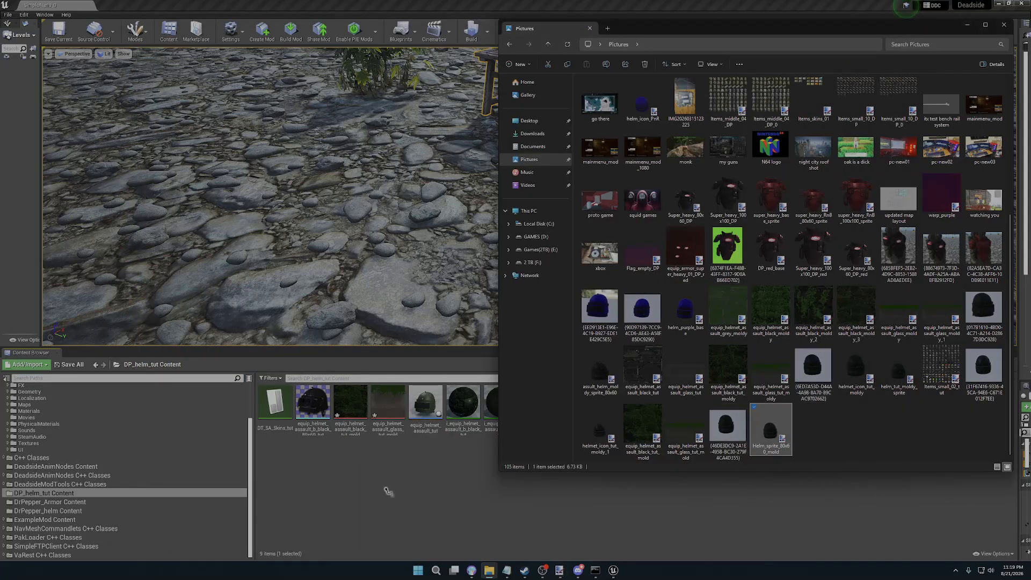
click(966, 25)
mouse_move(620, 406)
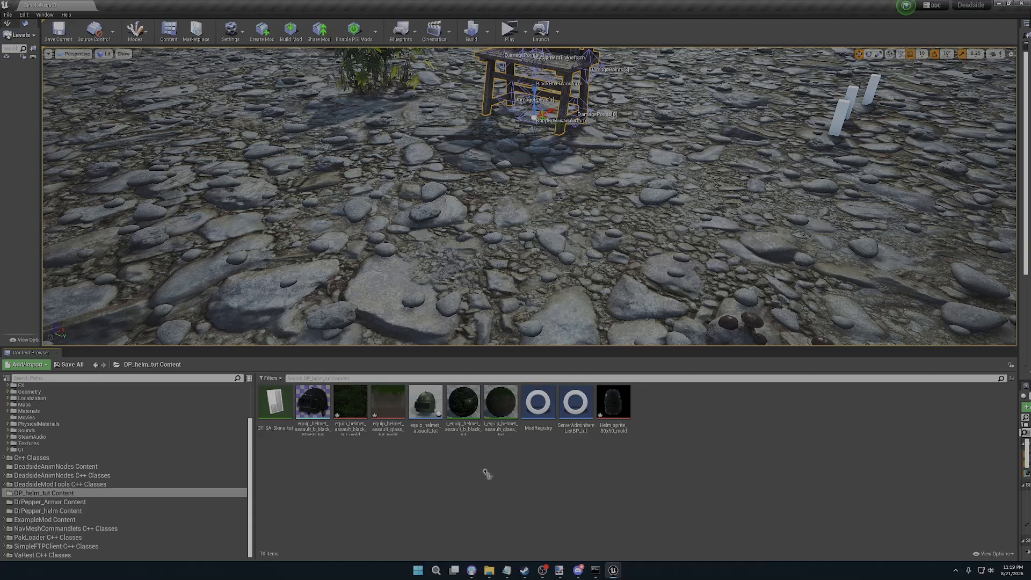
- Open the black assault helmet sprite in DP_helm_tut and set its Source UV to X 0 and Y 0
double_click(307, 419)
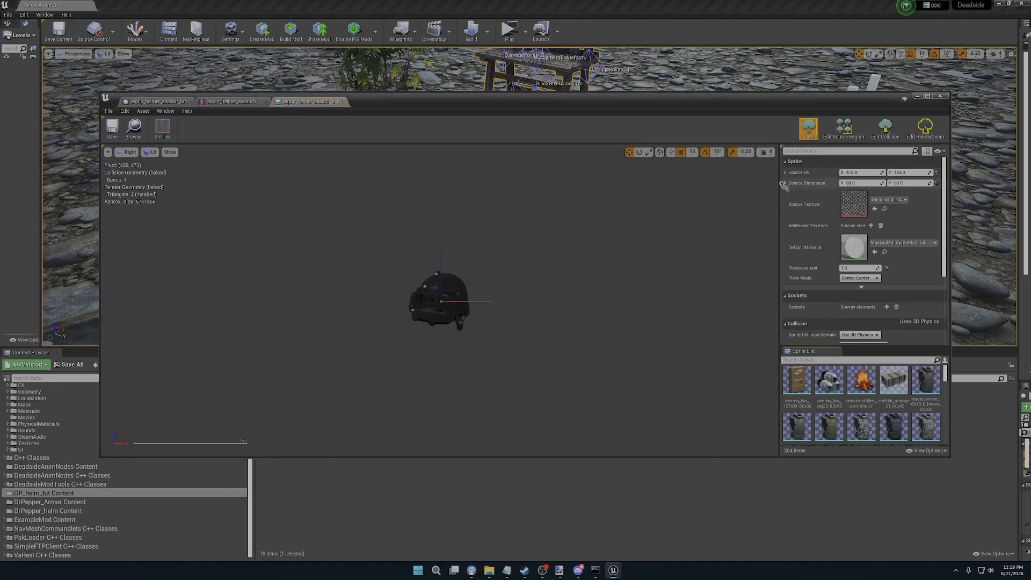
click(870, 177)
text(0)
key(Tab)
text(0)
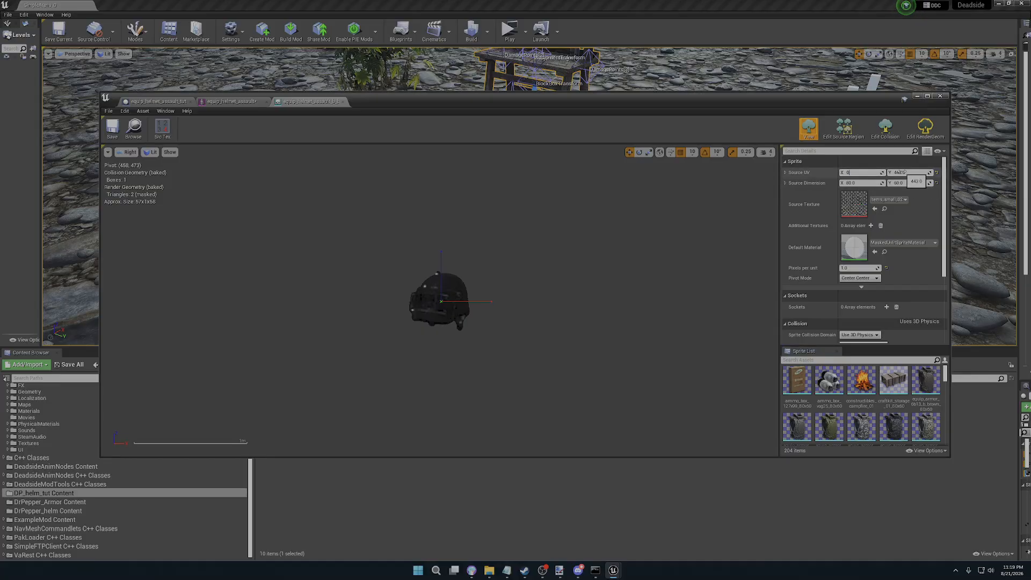
- Assign Helm_sprite_80x60_mold as the sprite's source texture, set the Source UV Y back to 0 and close the sprite editor
click(892, 199)
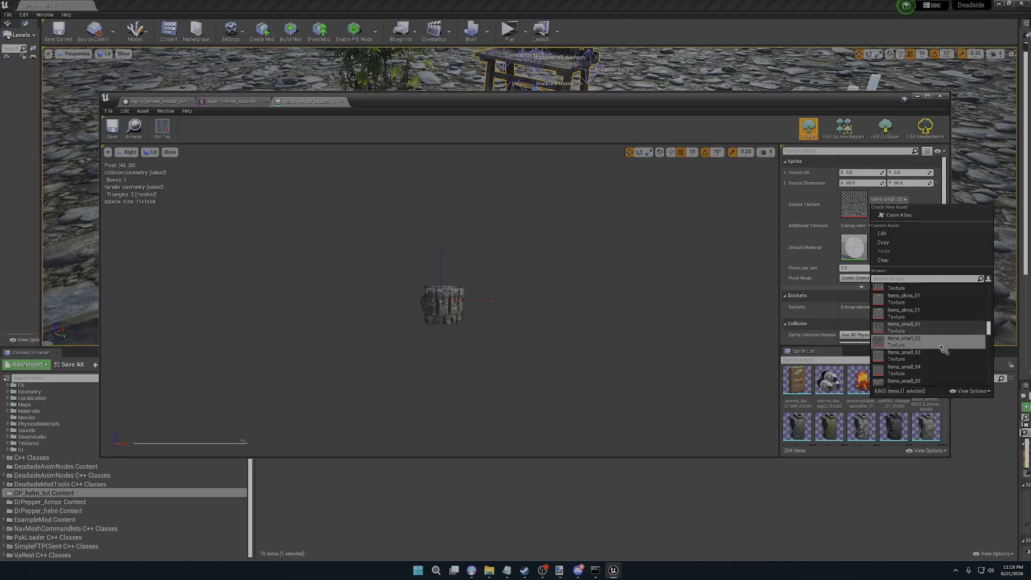
text(tut)
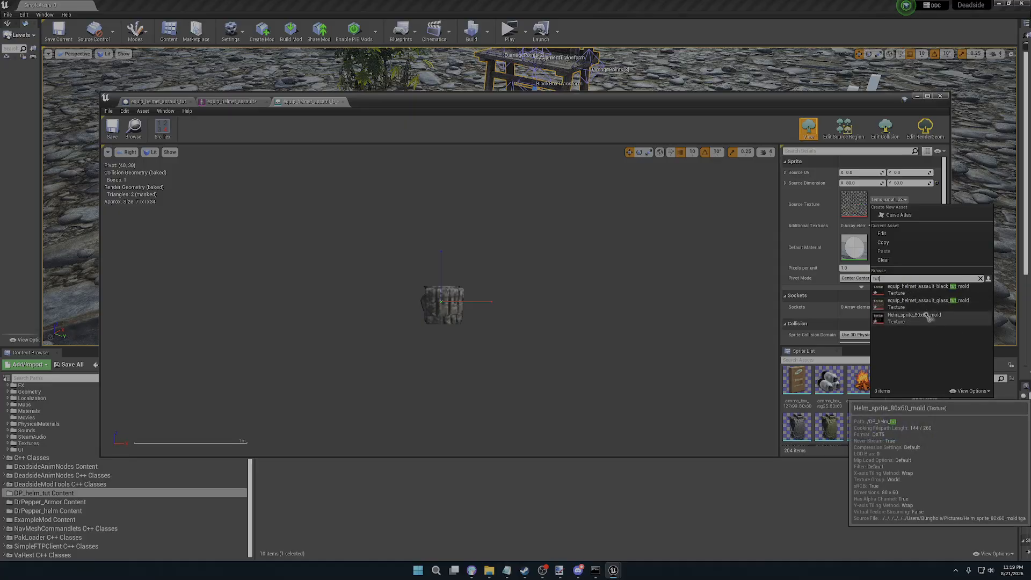
click(913, 316)
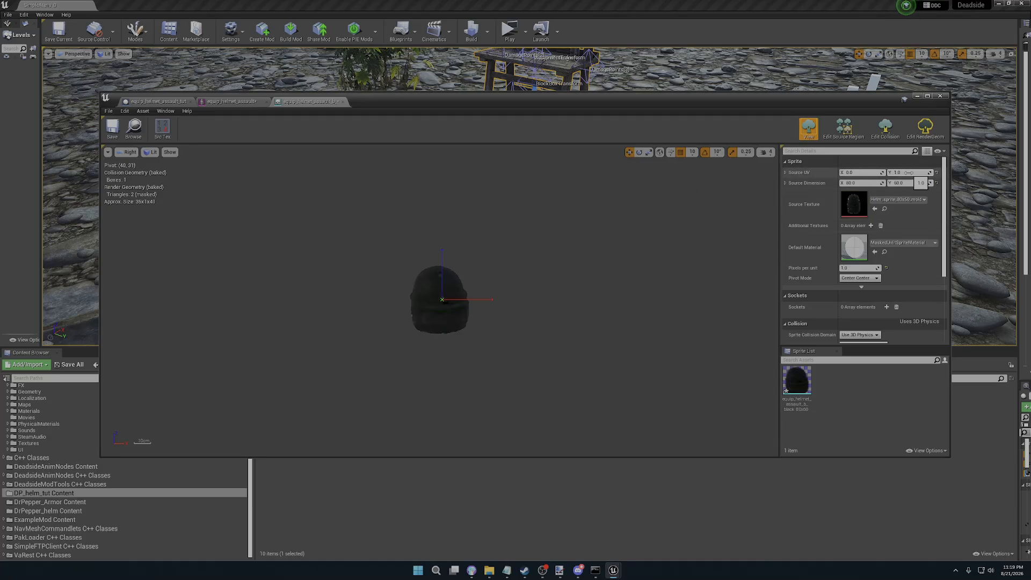
drag(908, 173, 903, 173)
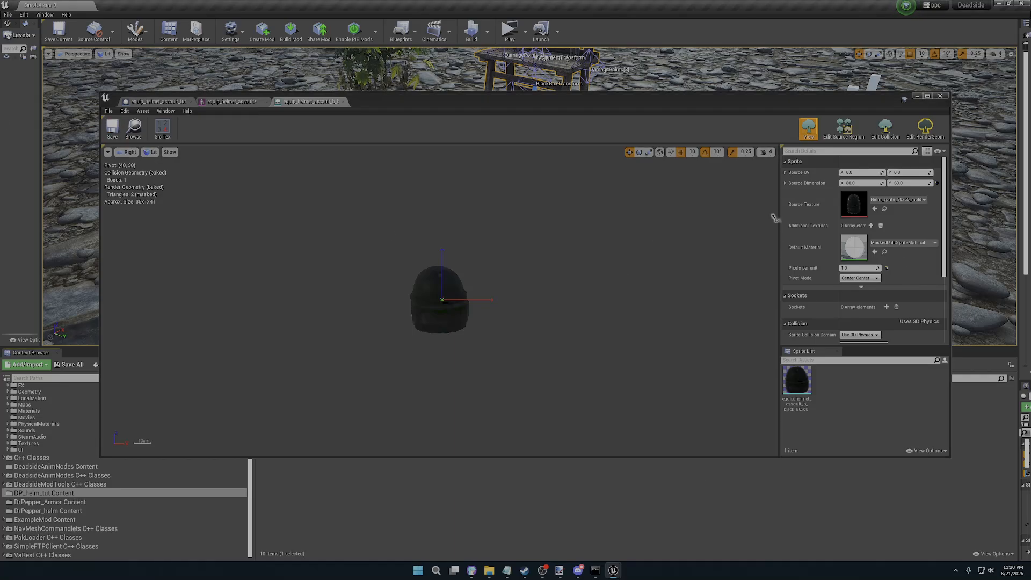
click(947, 97)
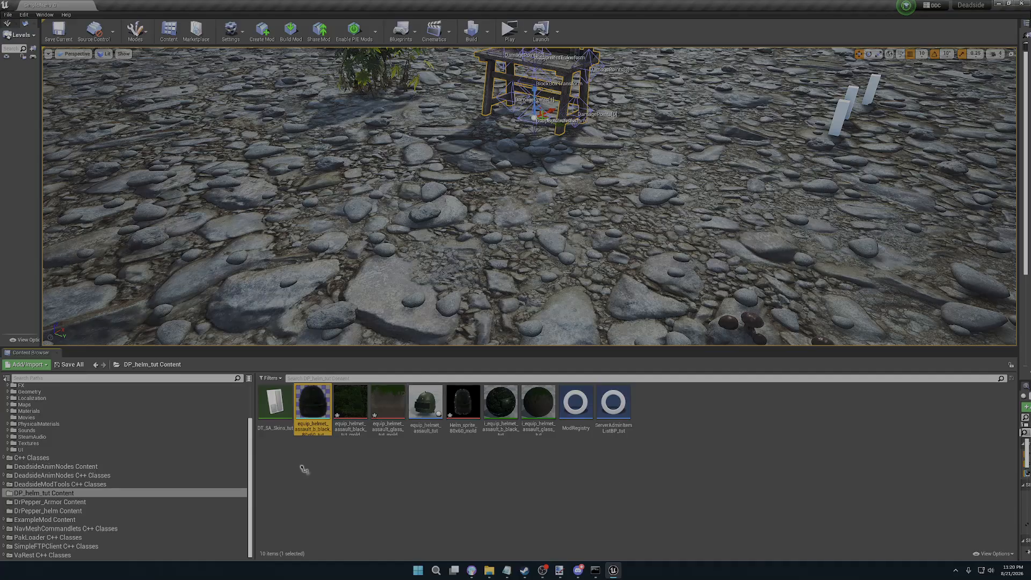
- Reopen the black assault helmet sprite and check its Source UV and Source Dimension values, re-entering 0 for the UV's Y
double_click(317, 409)
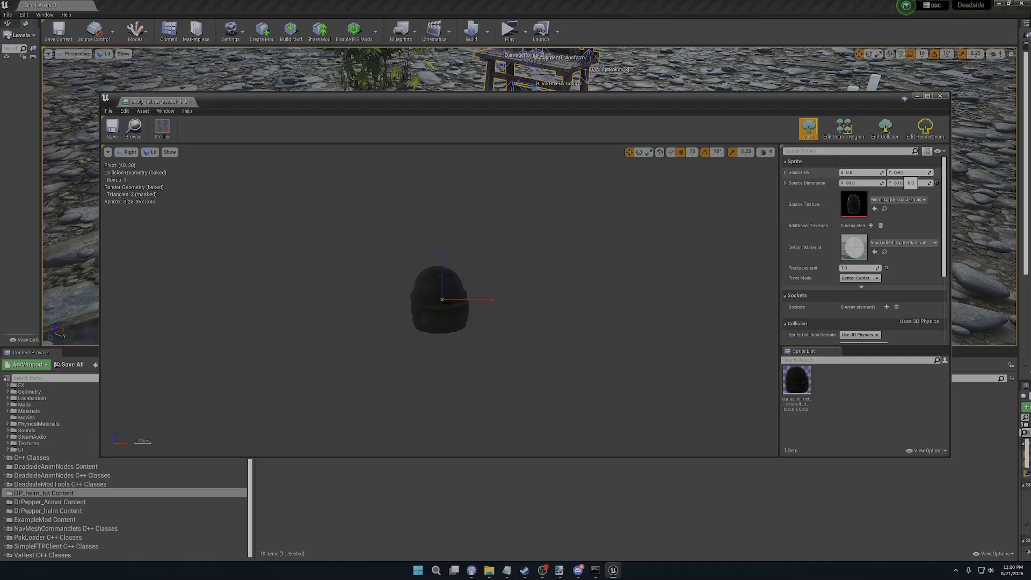
click(897, 172)
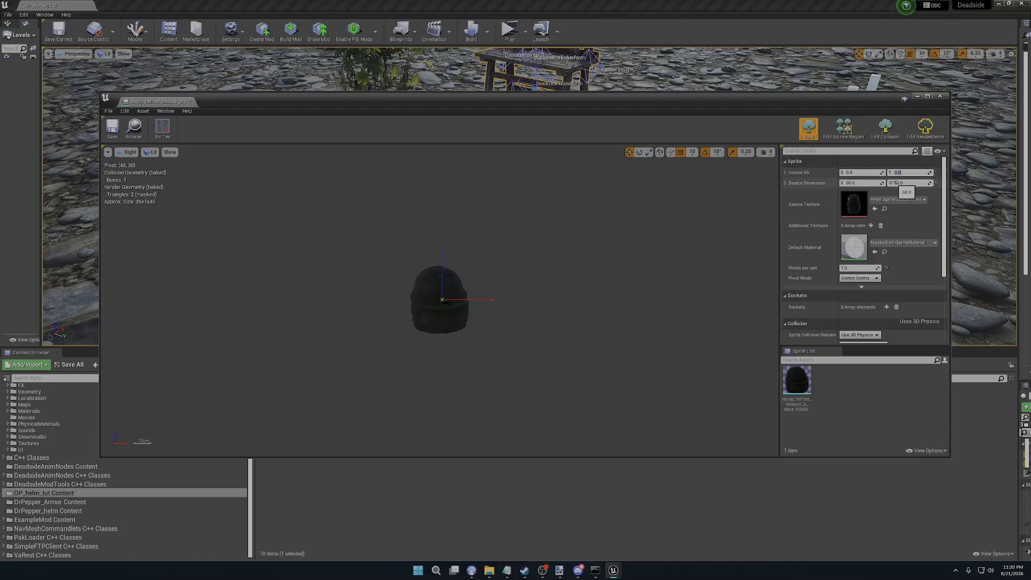
text(0)
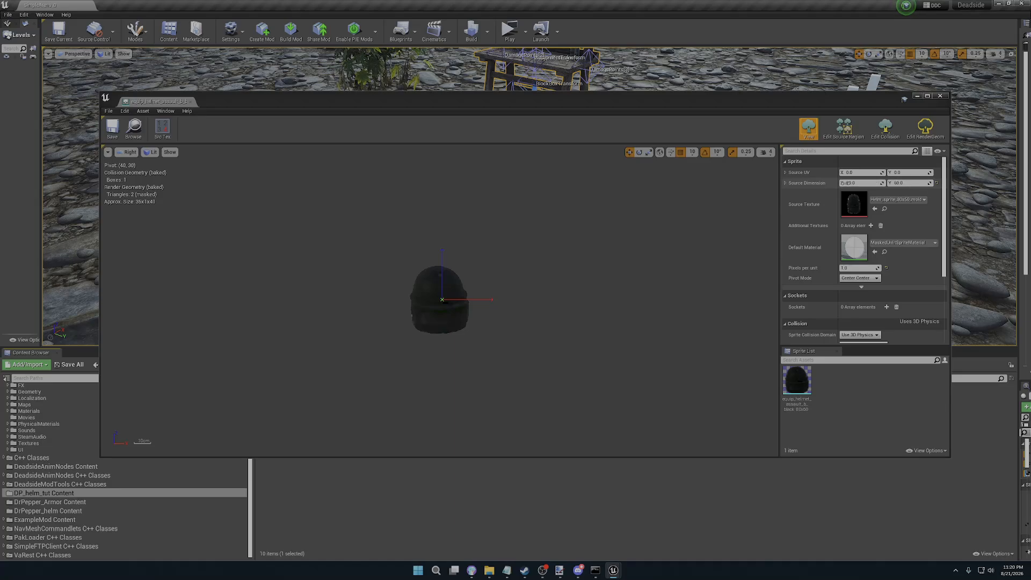
click(859, 183)
click(906, 182)
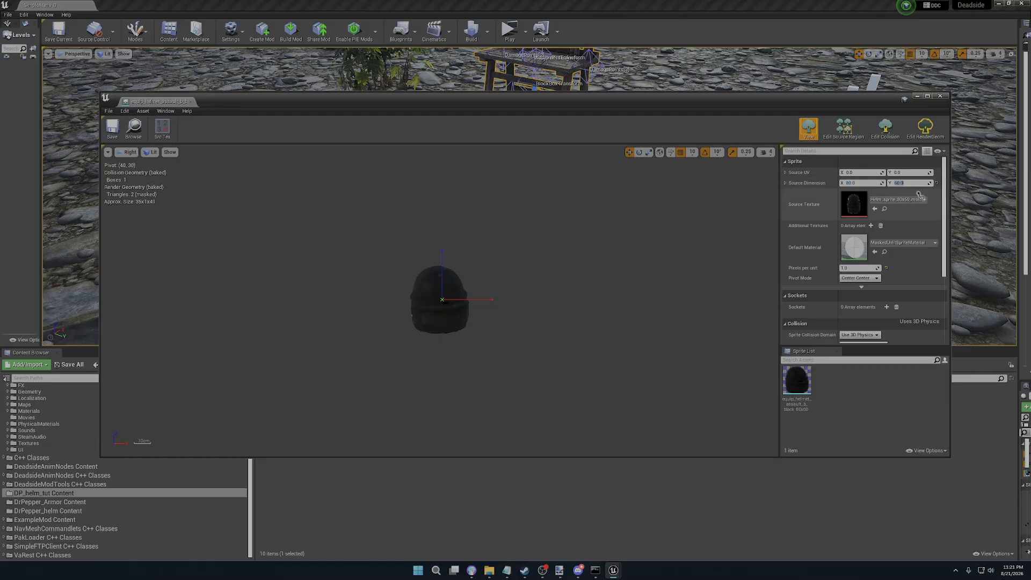
- Save and close the black assault helmet sprite, and reopen it briefly to check its source settings
click(113, 128)
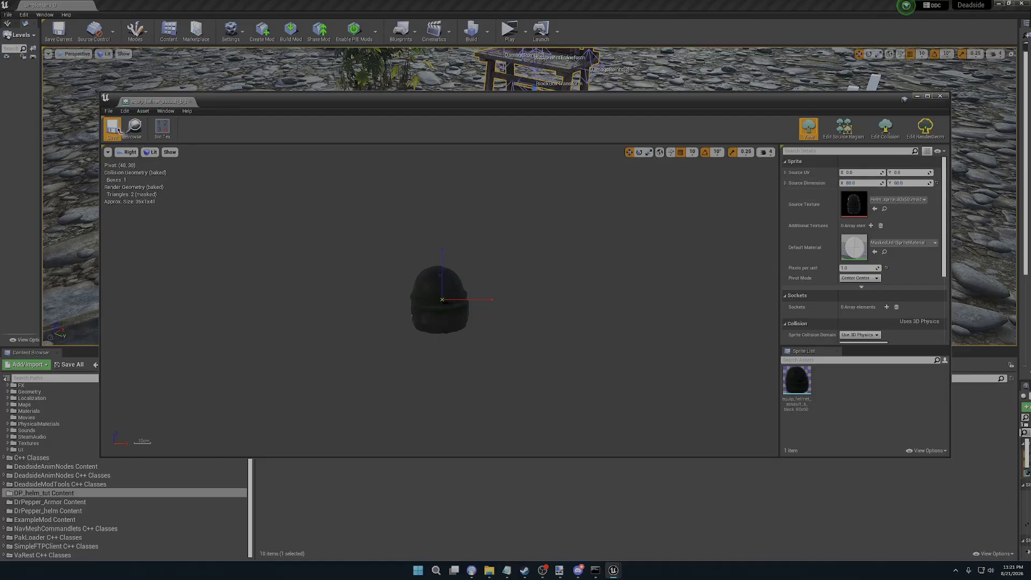
click(939, 97)
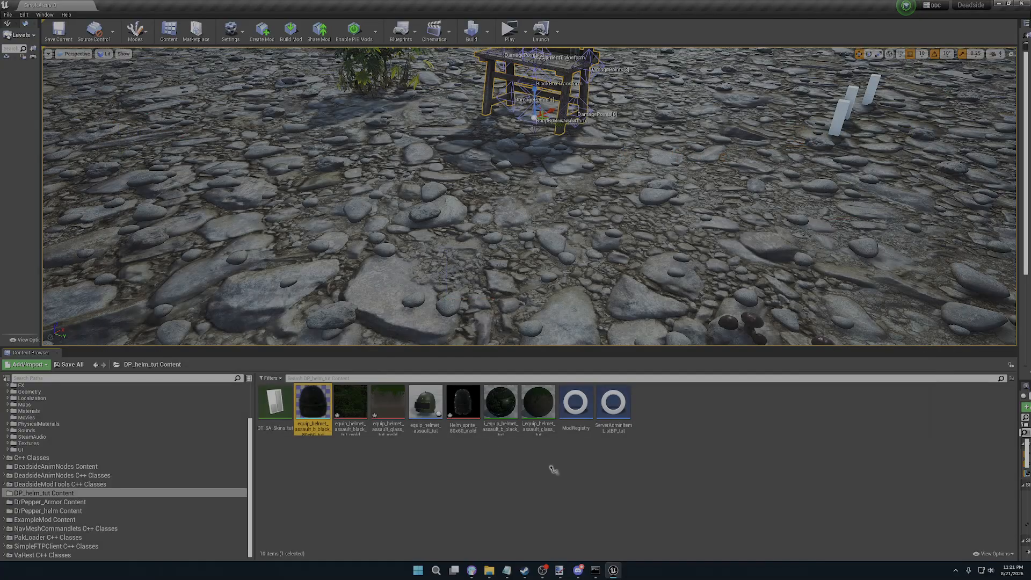
double_click(314, 407)
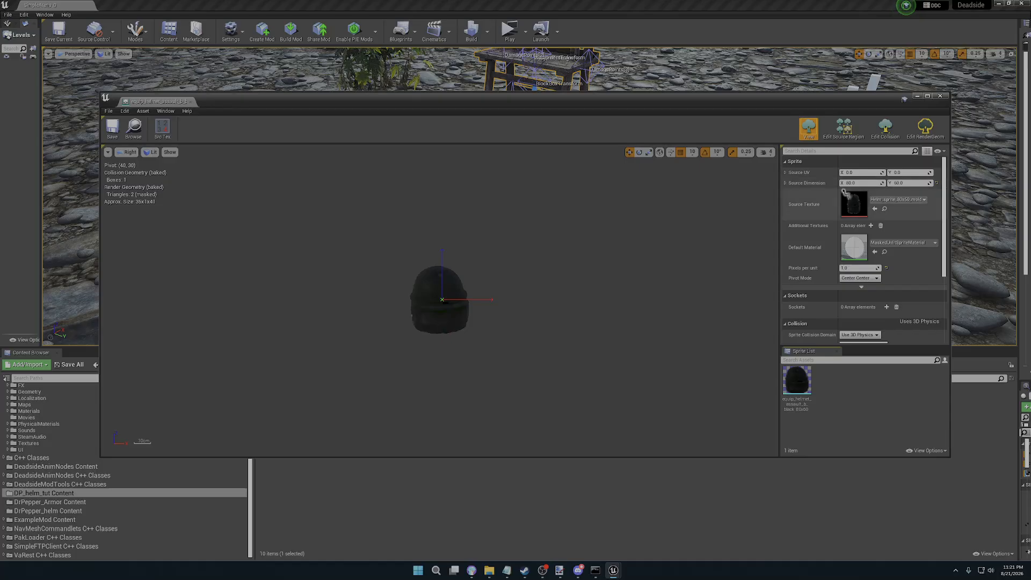
click(940, 97)
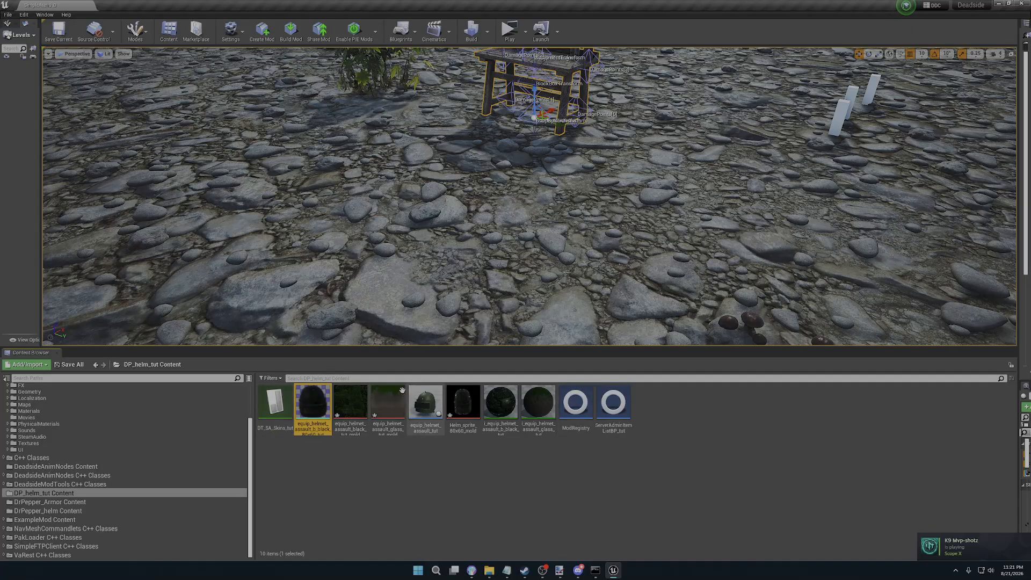
- Check the source settings of the equip_armor_super_heavy_100x100_DP sprite in the DrPepper_Armor content folder for comparison
click(51, 502)
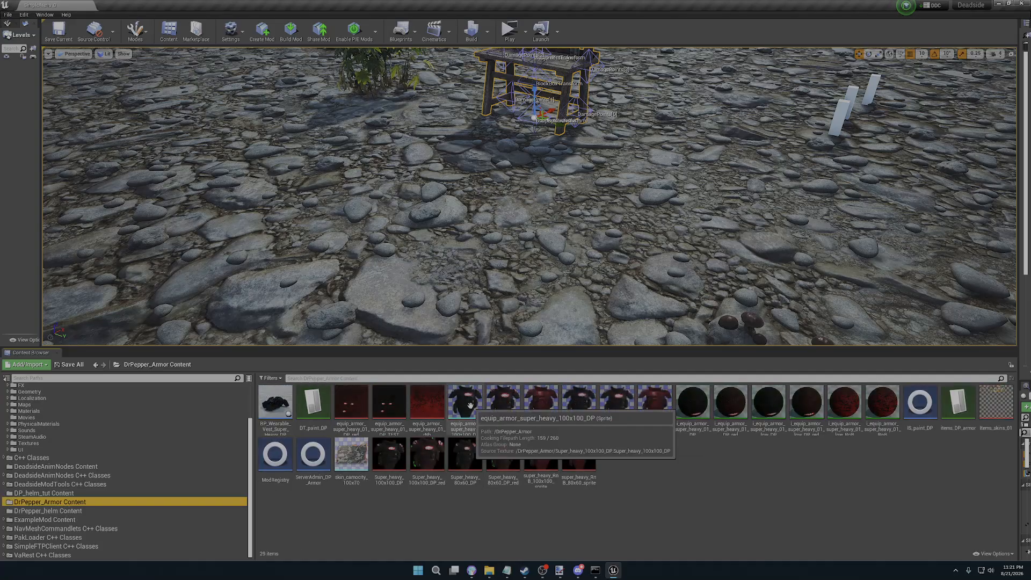
double_click(470, 404)
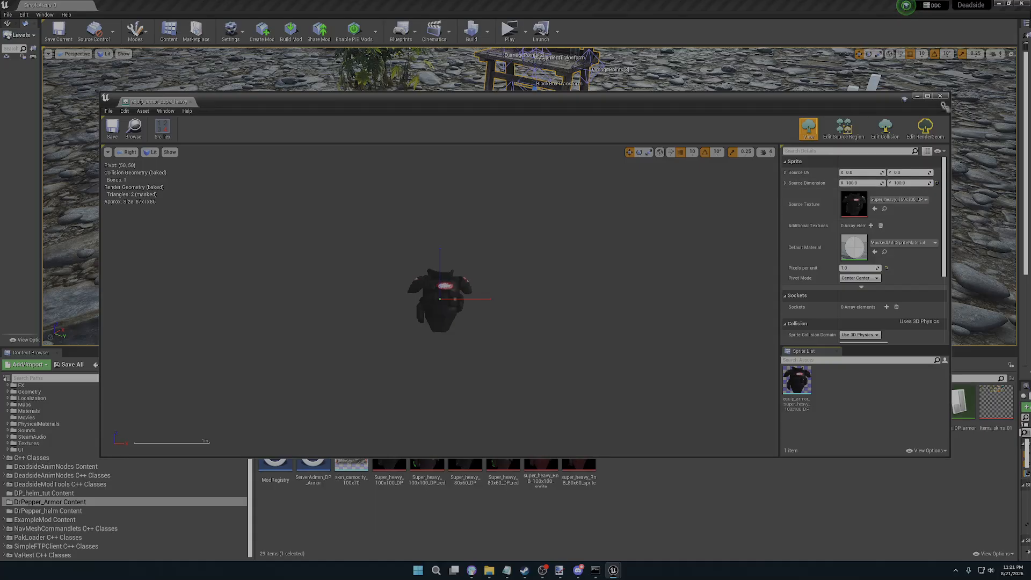
click(940, 96)
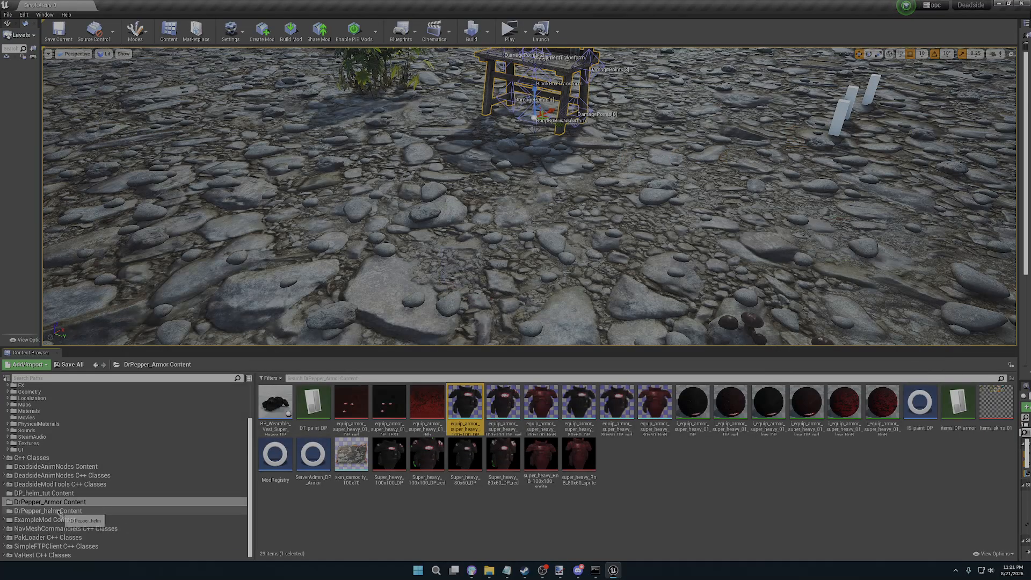
- In the equip_helmet_assault_tut blueprint, set skin 0's mesh materials to i_equip_helmet_assault_b_black_tut for element 0 and i_equip_helmet_assault_glass_tut for element 1
click(53, 492)
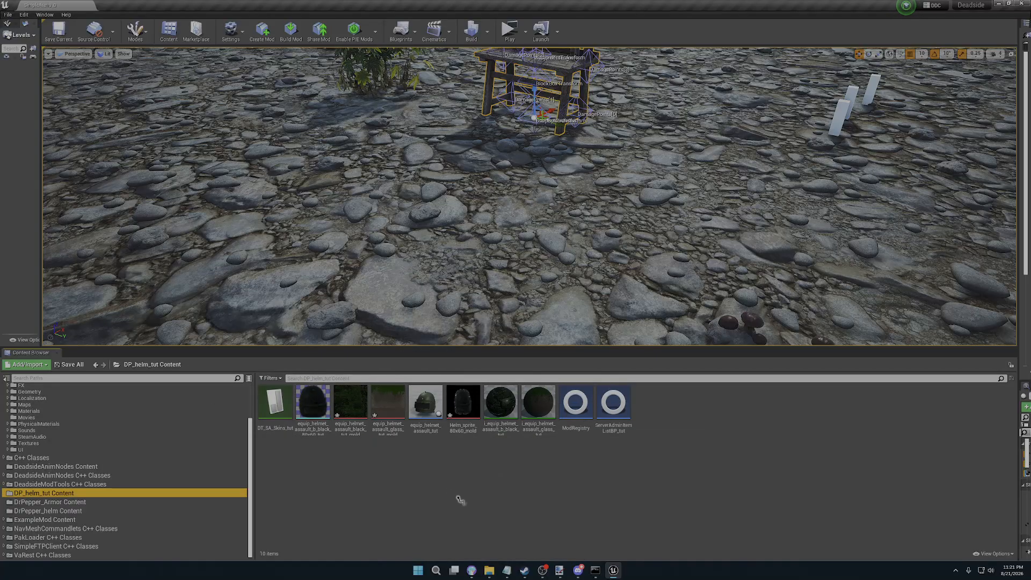
double_click(426, 403)
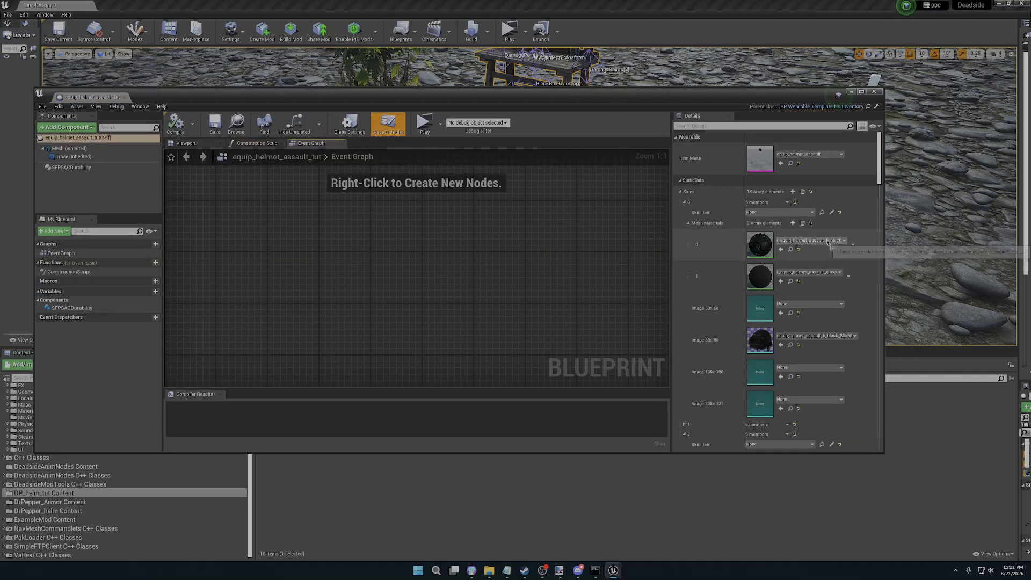
click(826, 241)
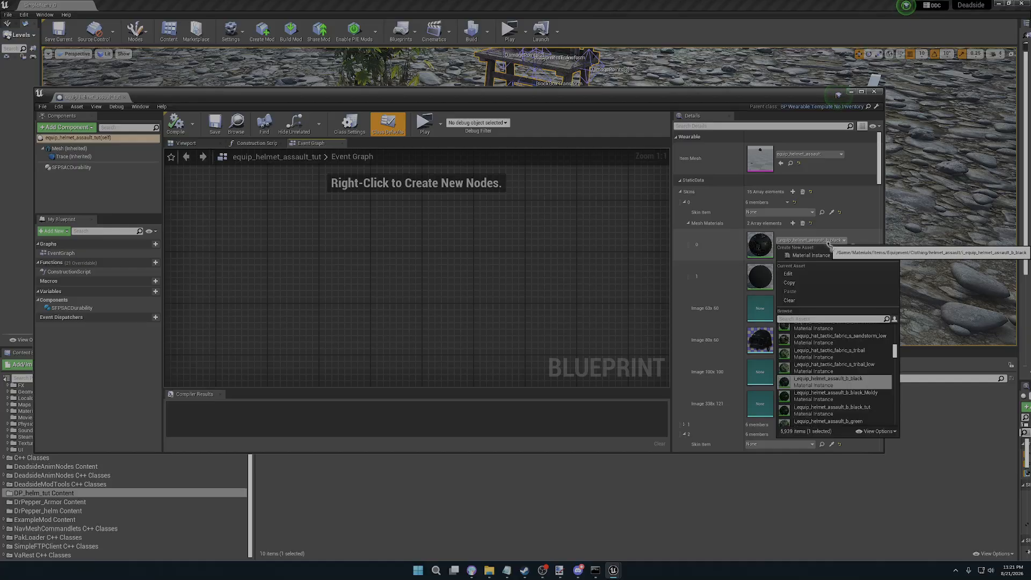
text(tu)
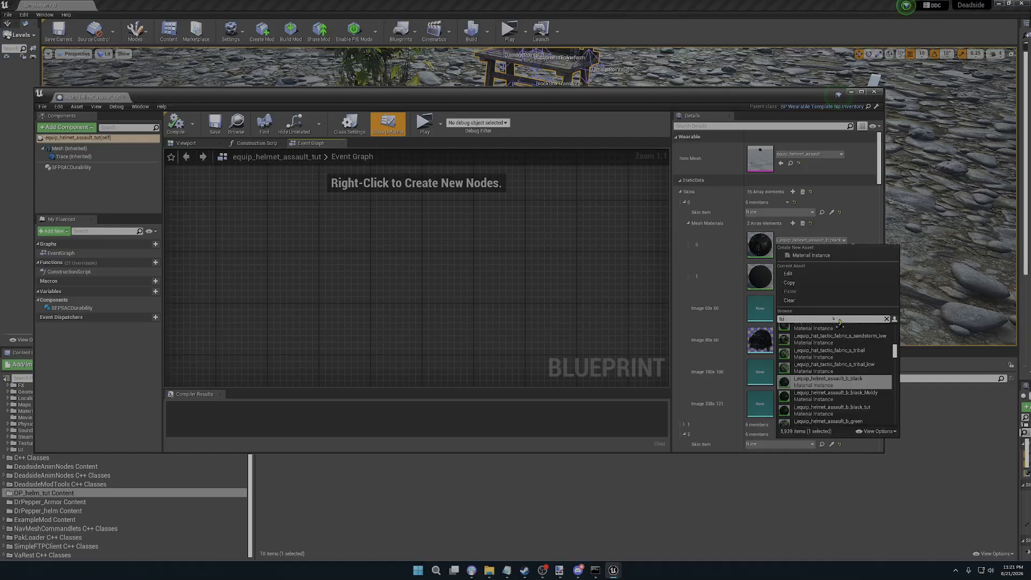
text(t)
click(831, 328)
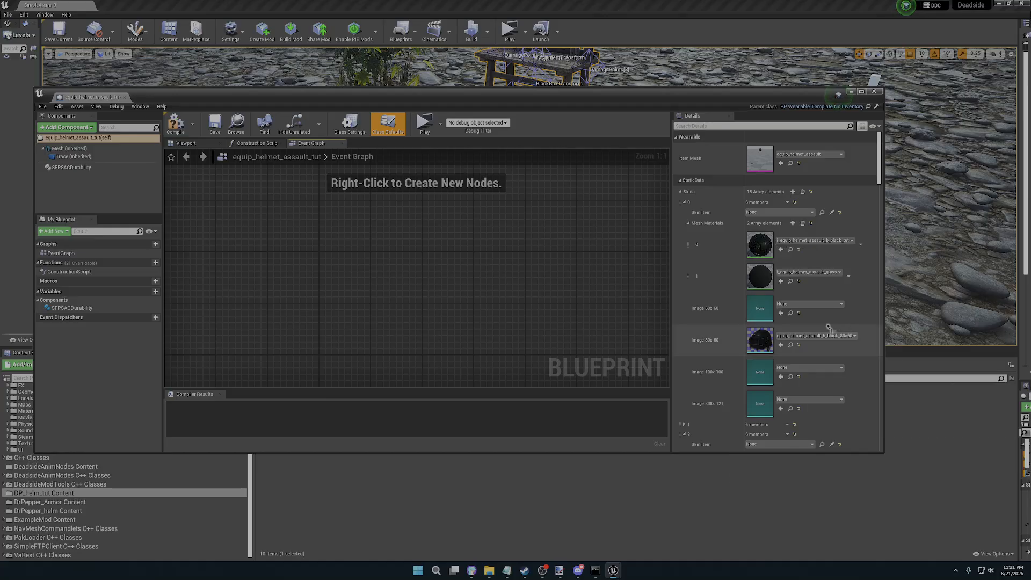
click(809, 272)
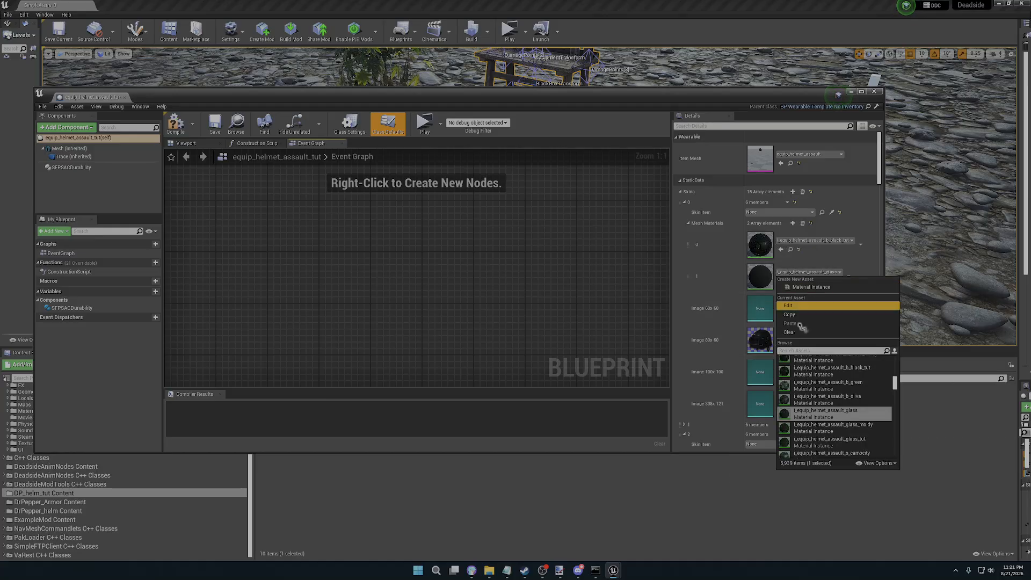
click(838, 443)
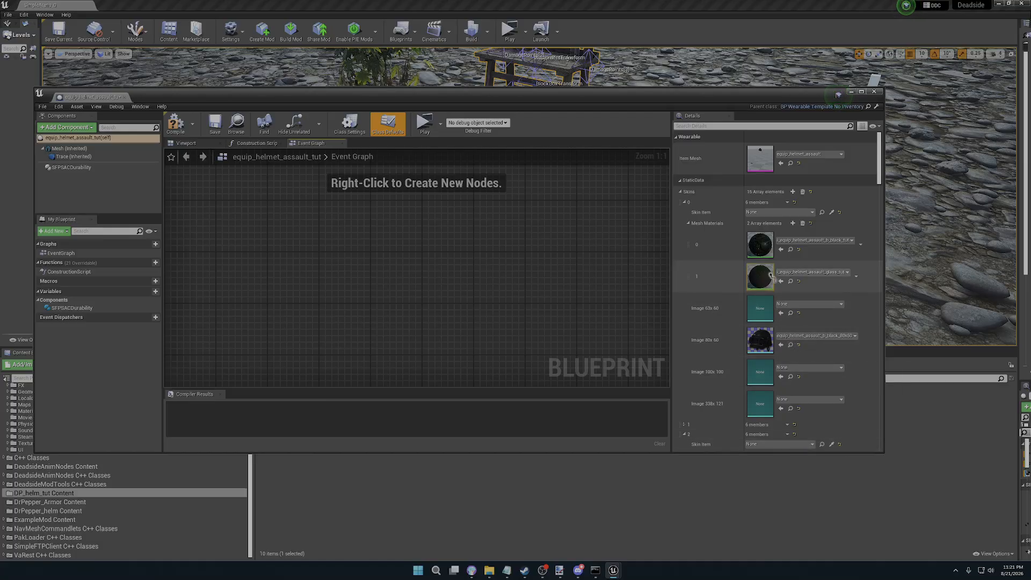
- Set skin 0's 80x60 image to the equip_helmet_assault_b_black_80x60_tut sprite, compile the helmet blueprint and close it
click(811, 335)
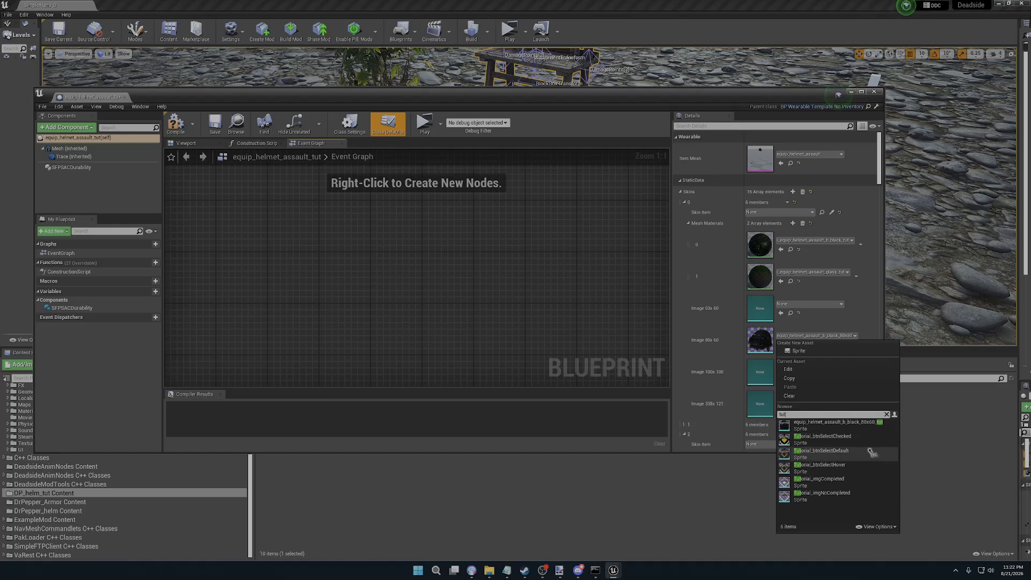
click(838, 424)
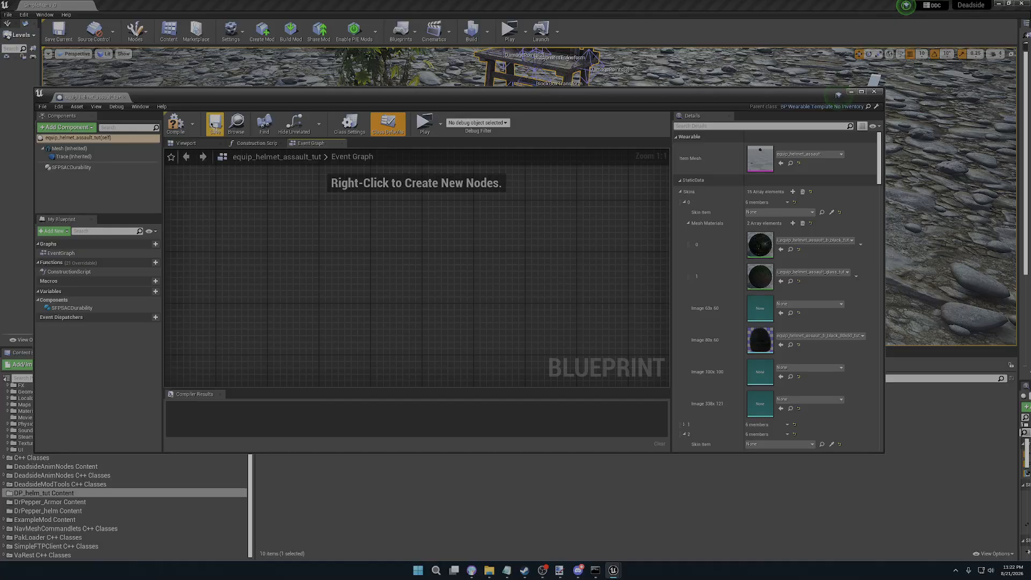
click(175, 123)
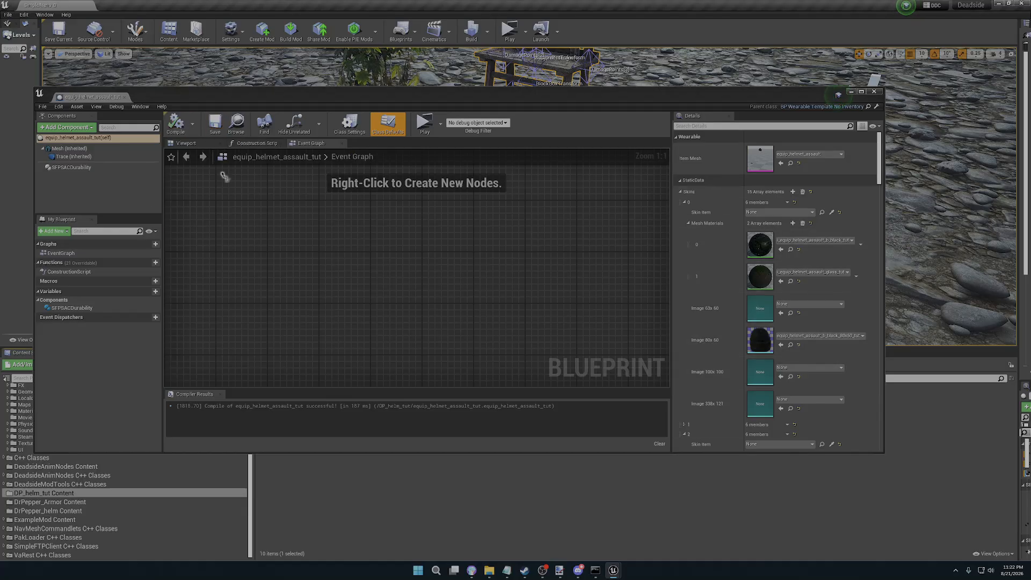
click(875, 91)
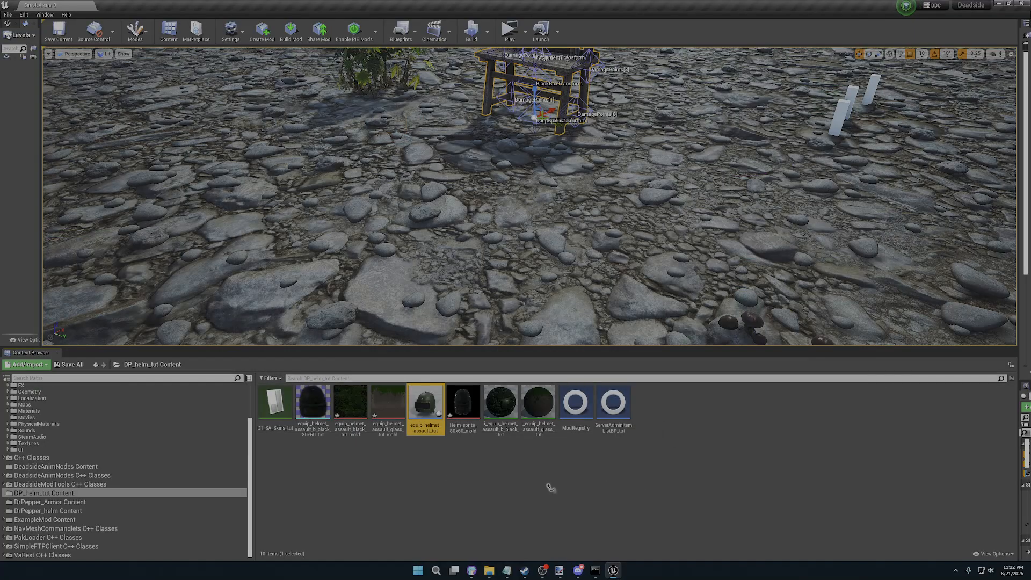
- Save all modified content, including the helmet mesh, both mold textures and Helm_sprite_80x60_mold
click(71, 365)
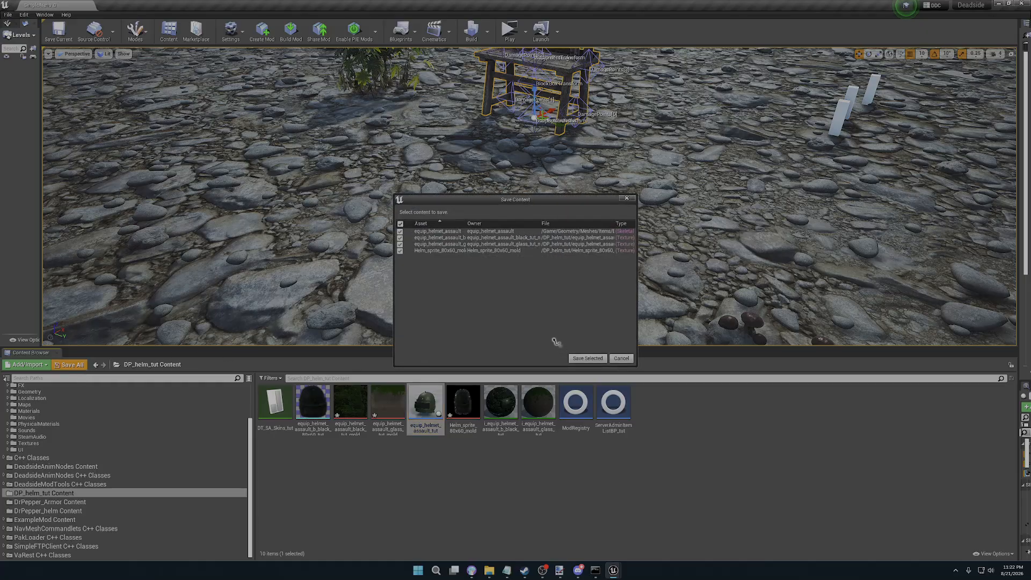
click(590, 358)
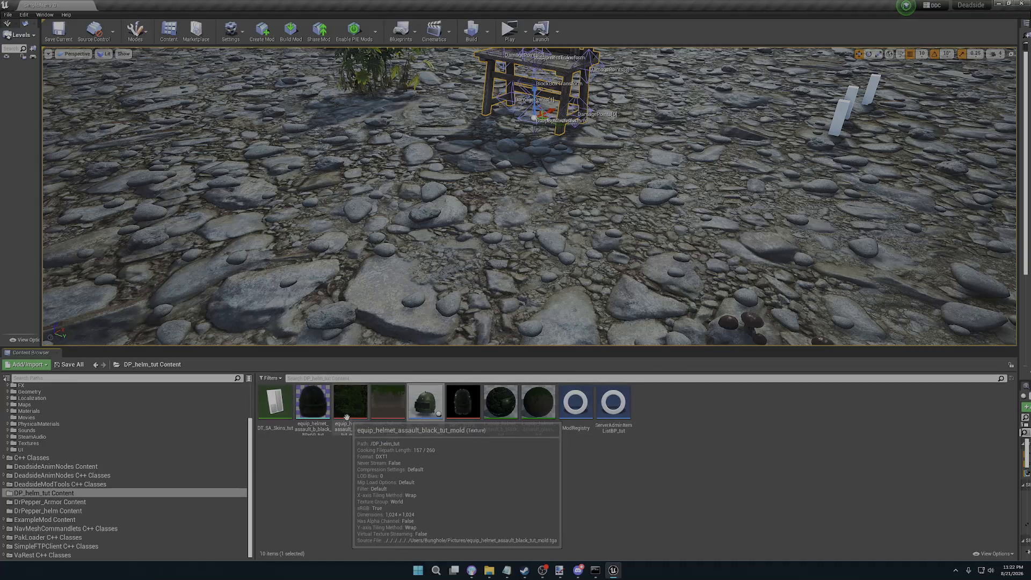
mouse_move(378, 414)
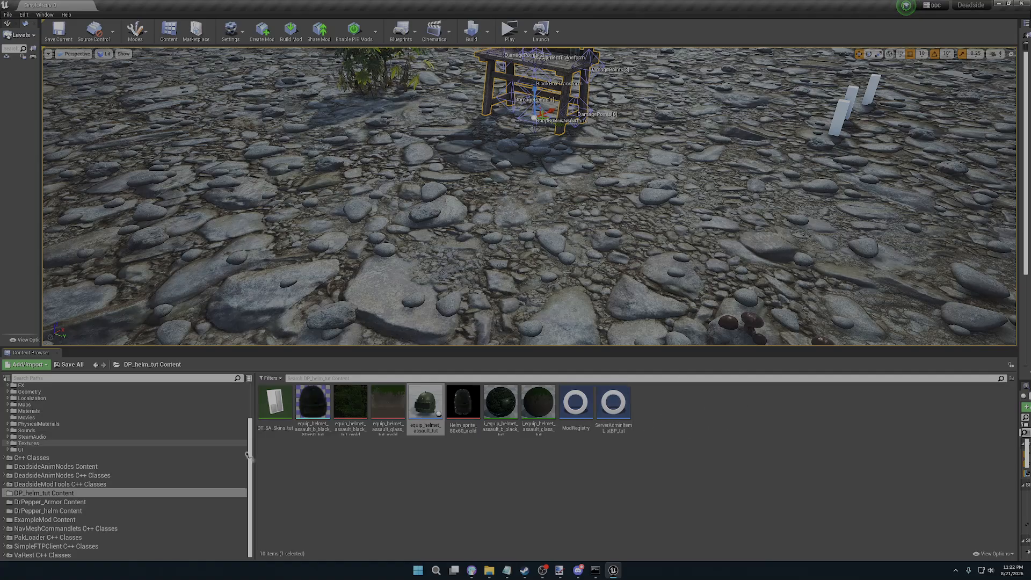
mouse_move(509, 409)
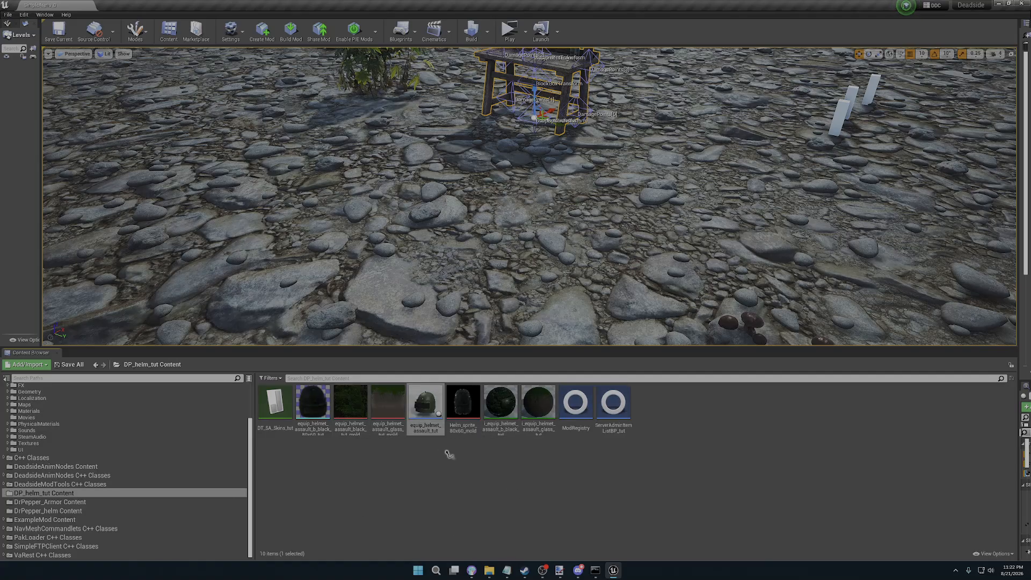
- Open the ModRegistry blueprint of DP_helm_tut in the full blueprint editor and move its window clear of the content folders
mouse_move(454, 432)
mouse_move(427, 409)
mouse_move(586, 424)
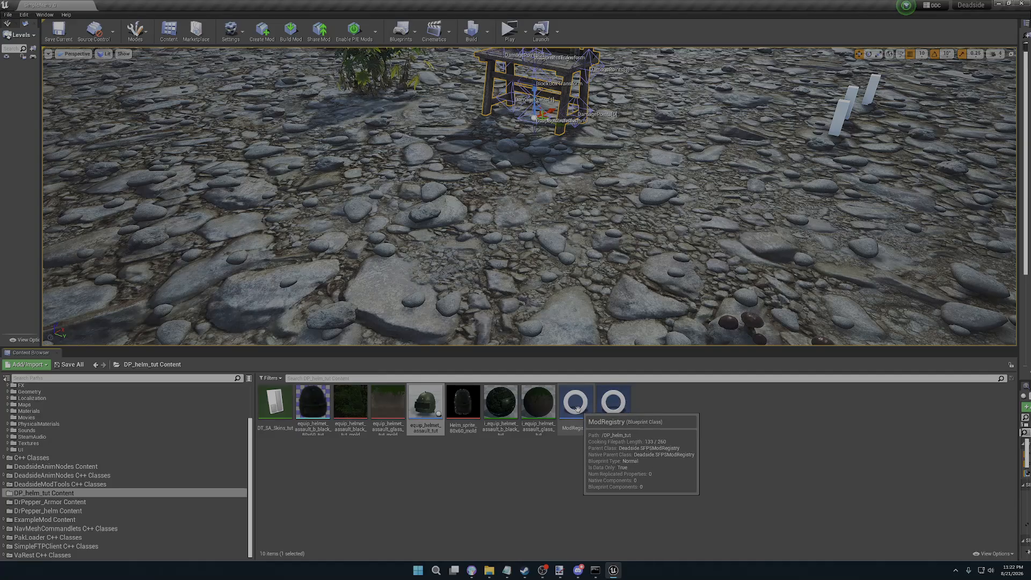
double_click(576, 404)
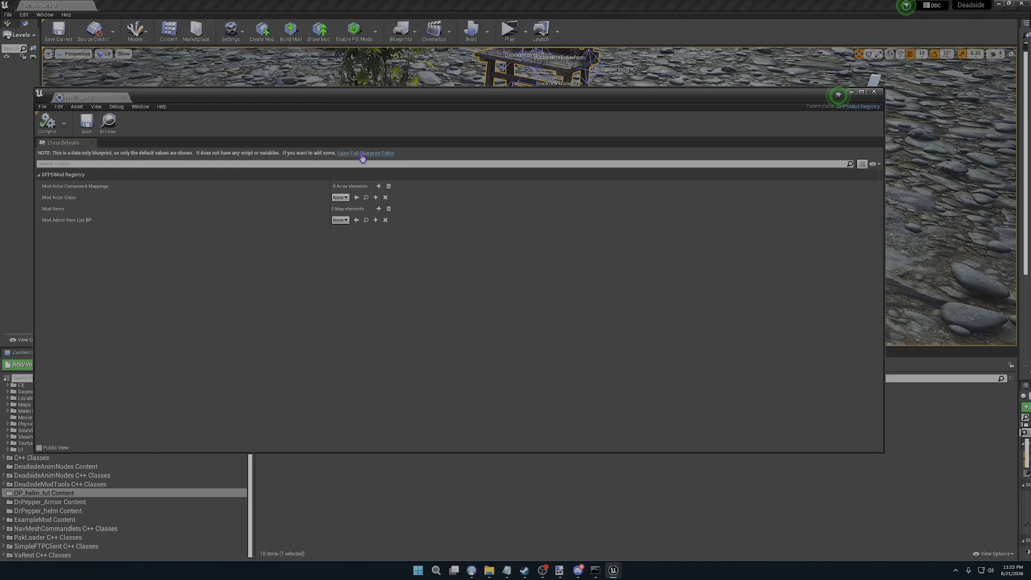
click(363, 154)
drag(437, 96, 573, 75)
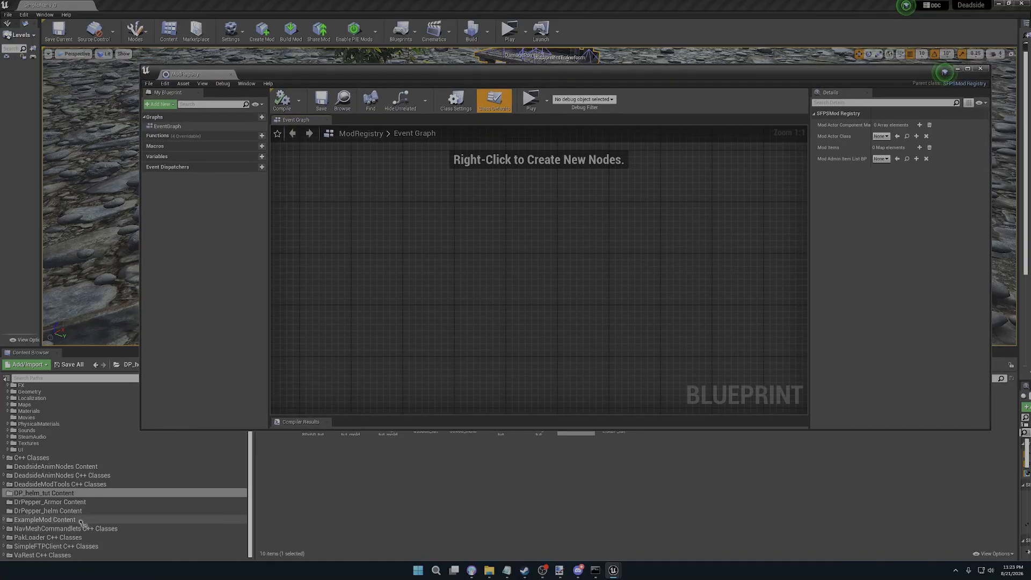
- Open the ModRegistry blueprint from the ExampleMod content folder alongside the mod's own registry
scroll(66, 465, up, 1)
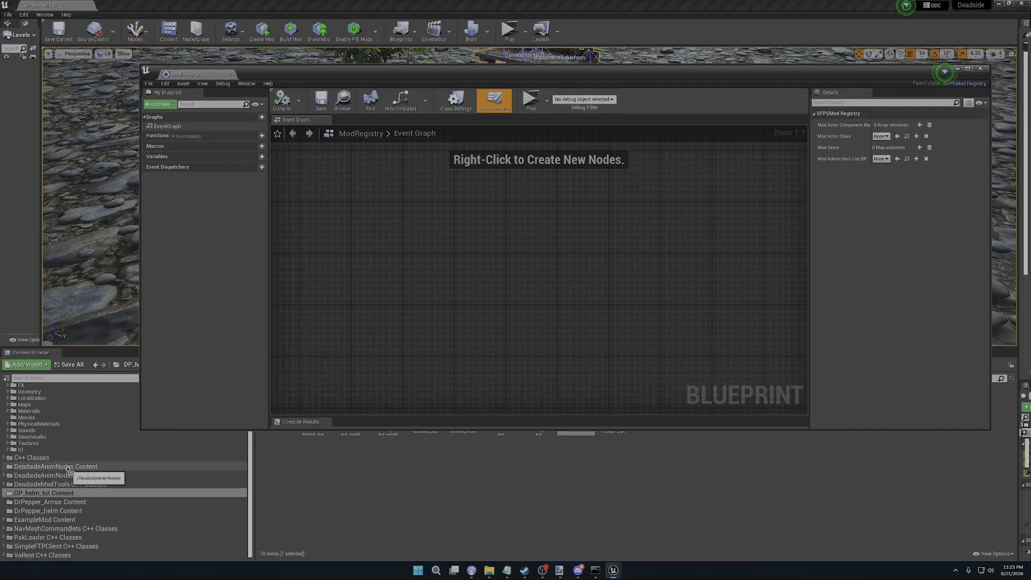
double_click(49, 532)
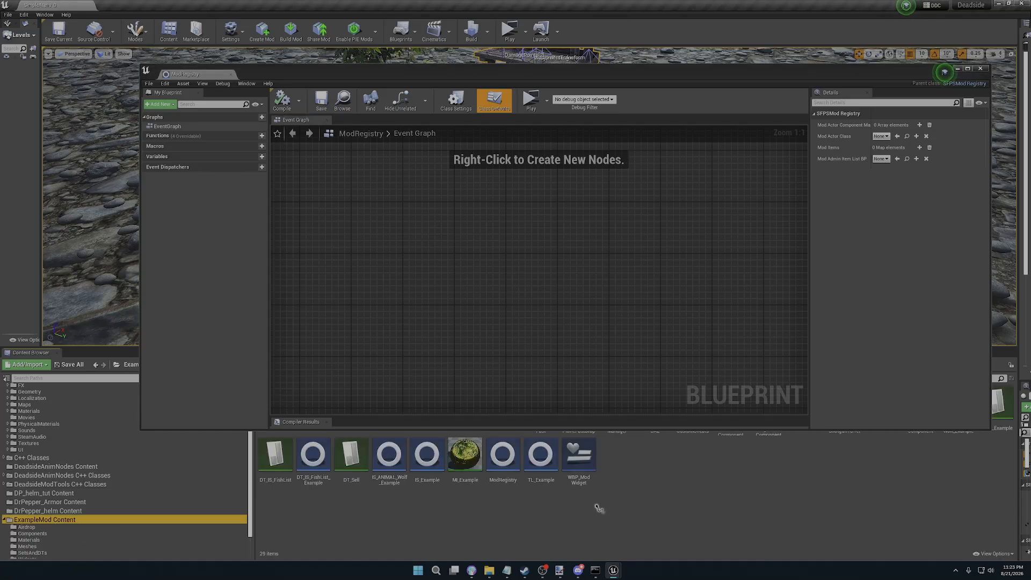
click(508, 464)
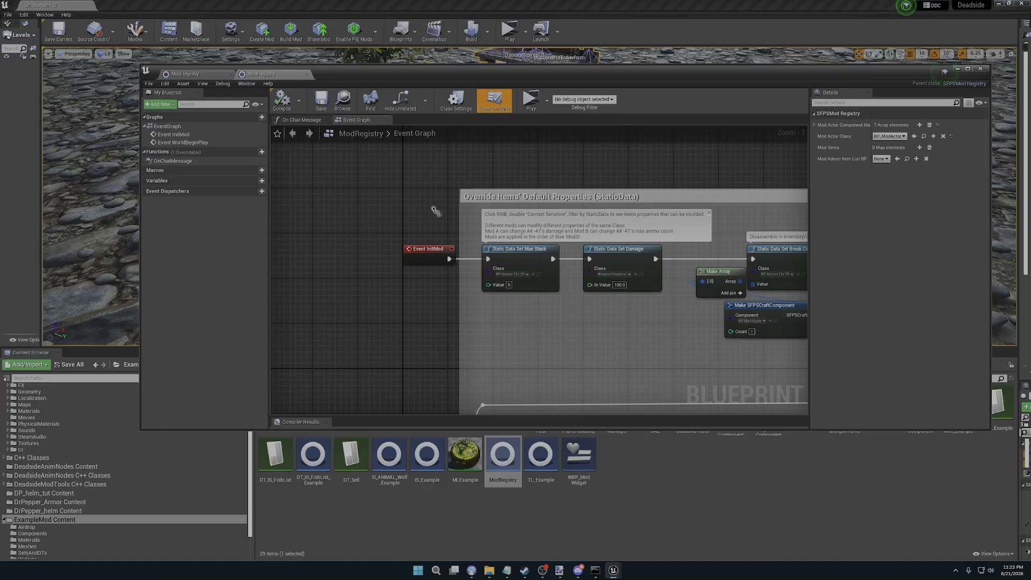
- Copy the Change wearable skin comment group with its nodes from ExampleMod's event graph into the event graph of DP_helm_tut's ModRegistry
right_drag(416, 211, 324, 160)
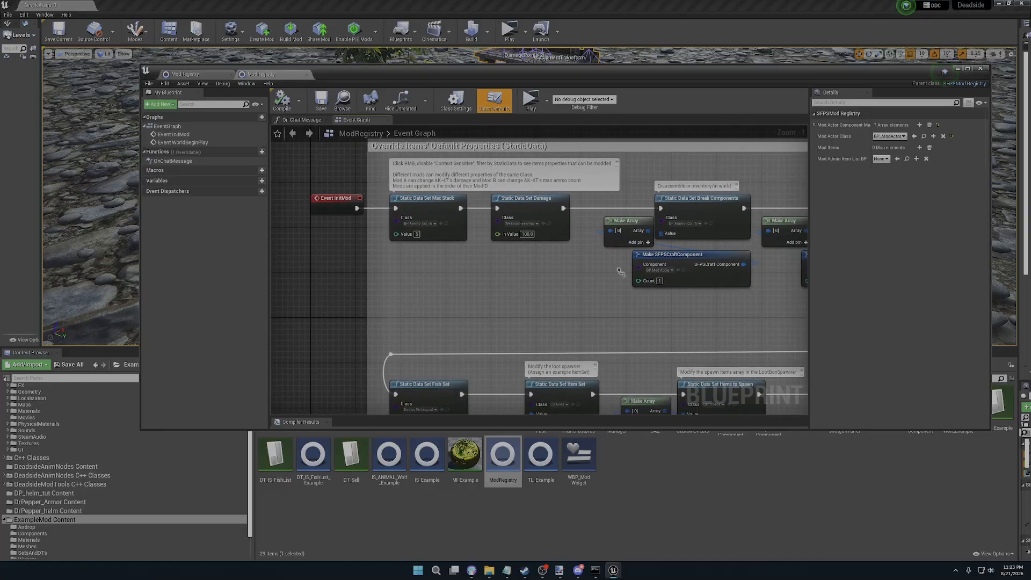
right_drag(637, 332, 349, 210)
scroll(671, 388, down, 5)
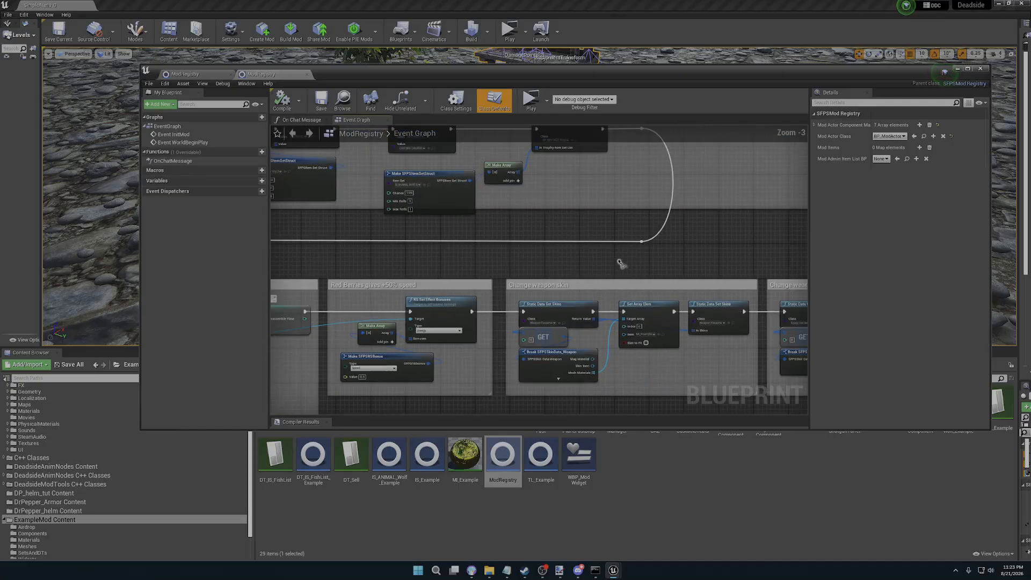
scroll(411, 346, up, 5)
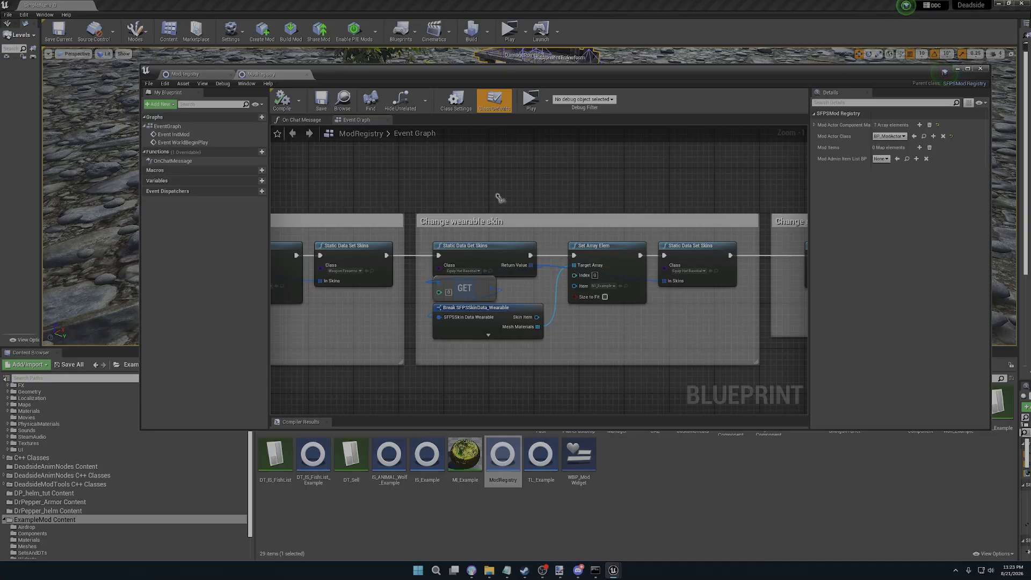
drag(460, 173, 749, 378)
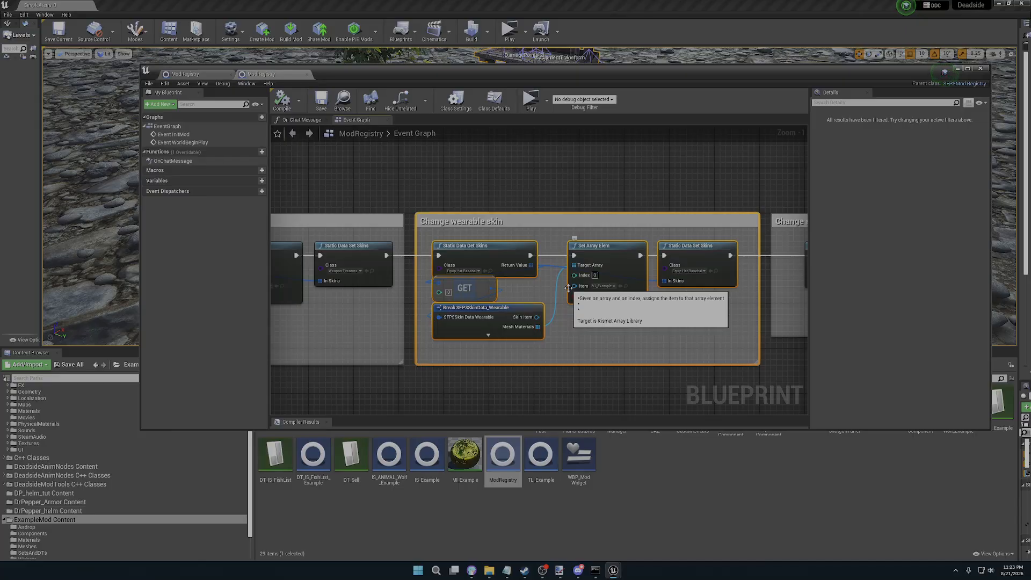
click(183, 74)
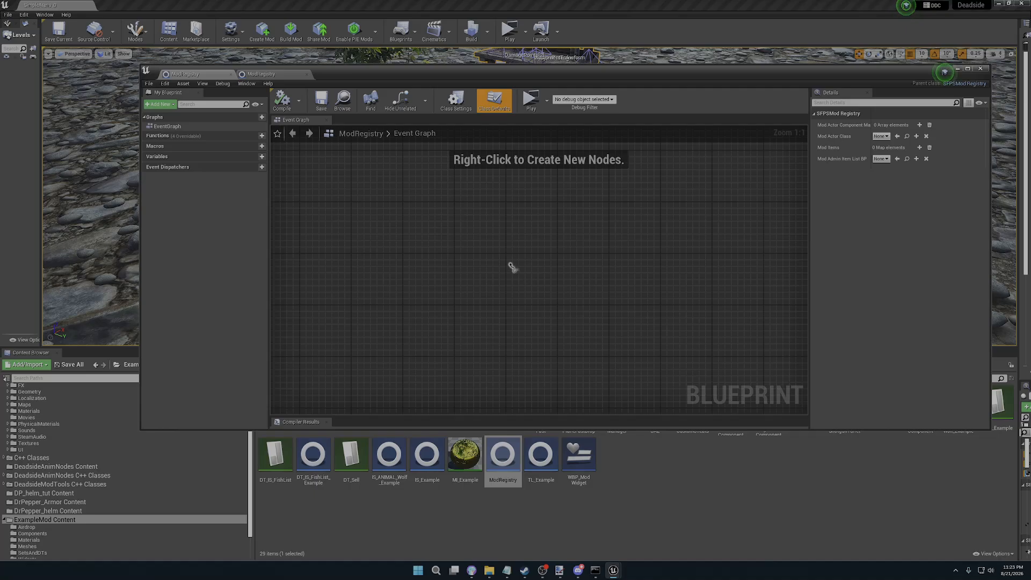
key(ctrl+v)
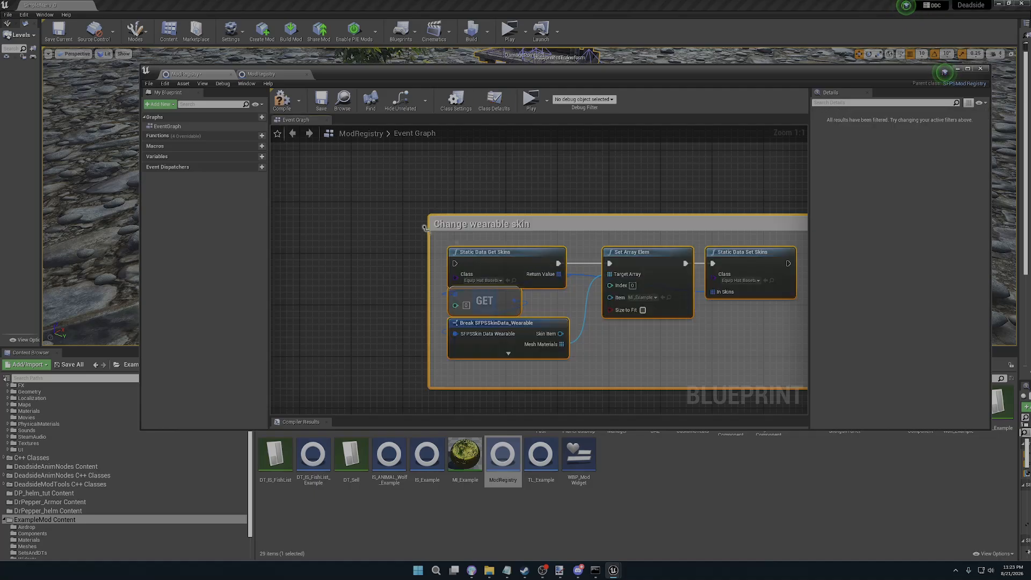
- Start adding a node before the pasted Change wearable skin group in DP_helm_tut's ModRegistry event graph
right_click(363, 263)
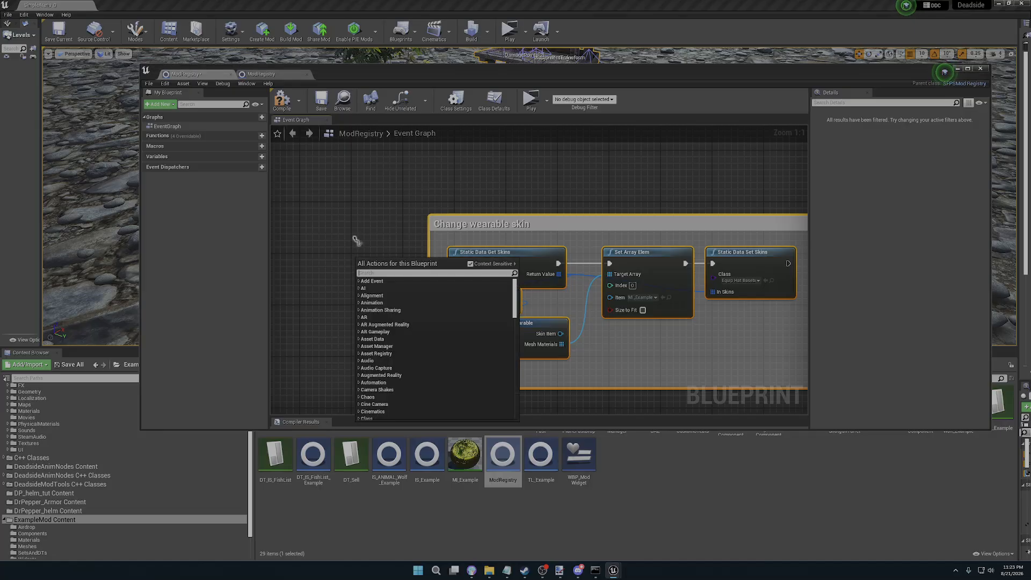
- Add an Event InitMod node beside the Change wearable skin comment and connect it to Static Data Get Skins
text(evenn)
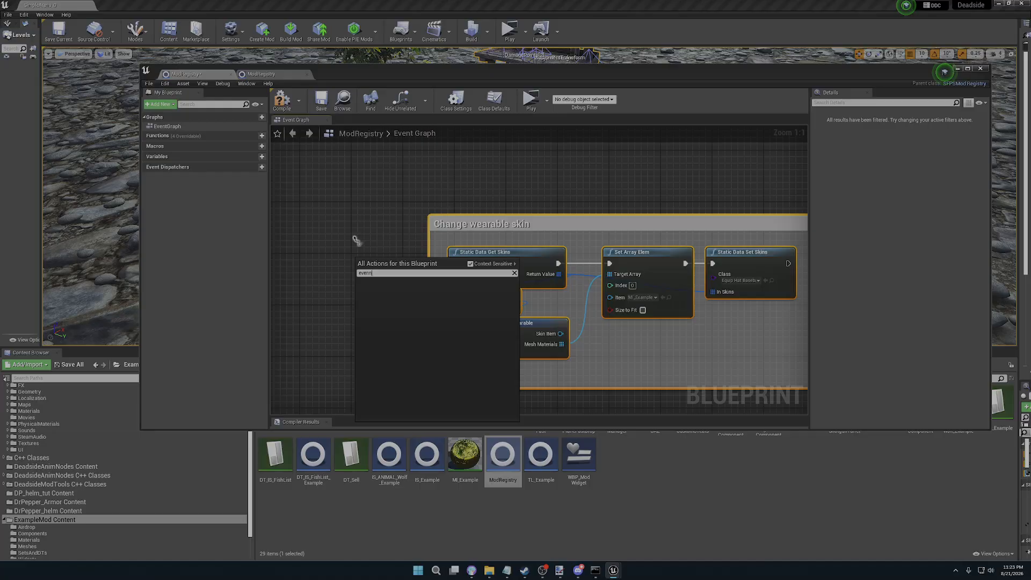
key(BackSpace)
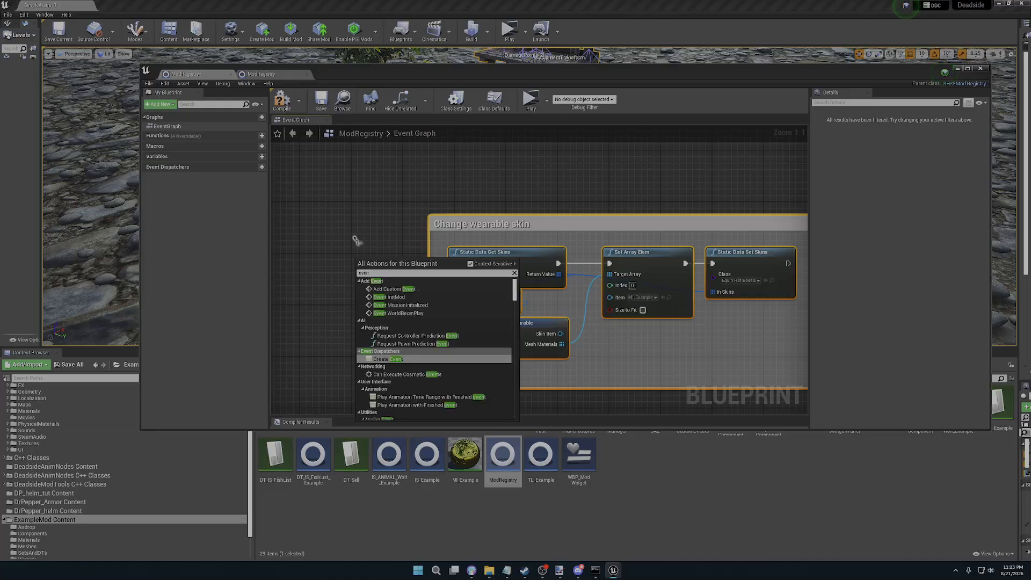
click(392, 298)
drag(417, 280, 453, 263)
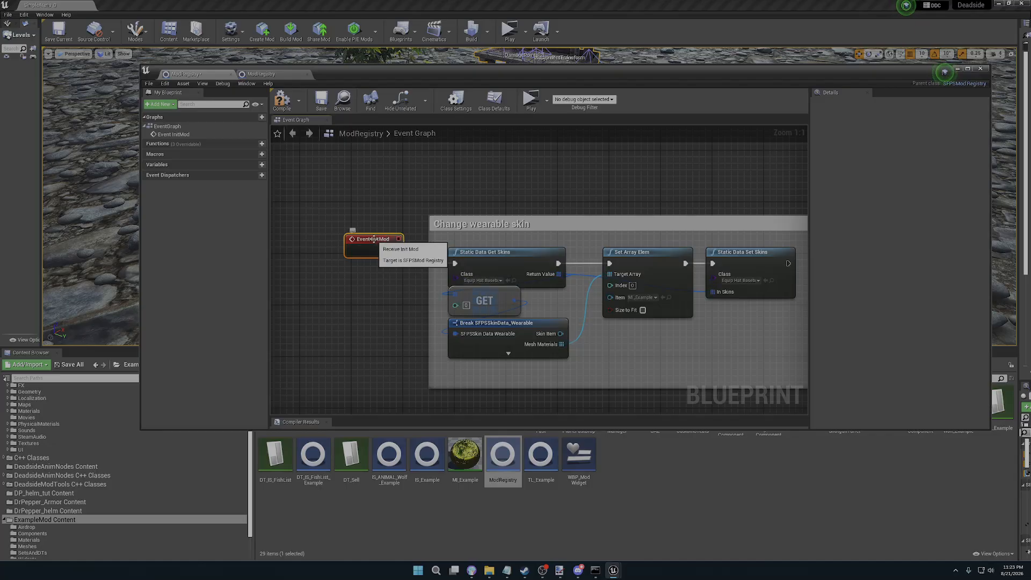
drag(376, 240, 389, 246)
drag(609, 74, 596, 74)
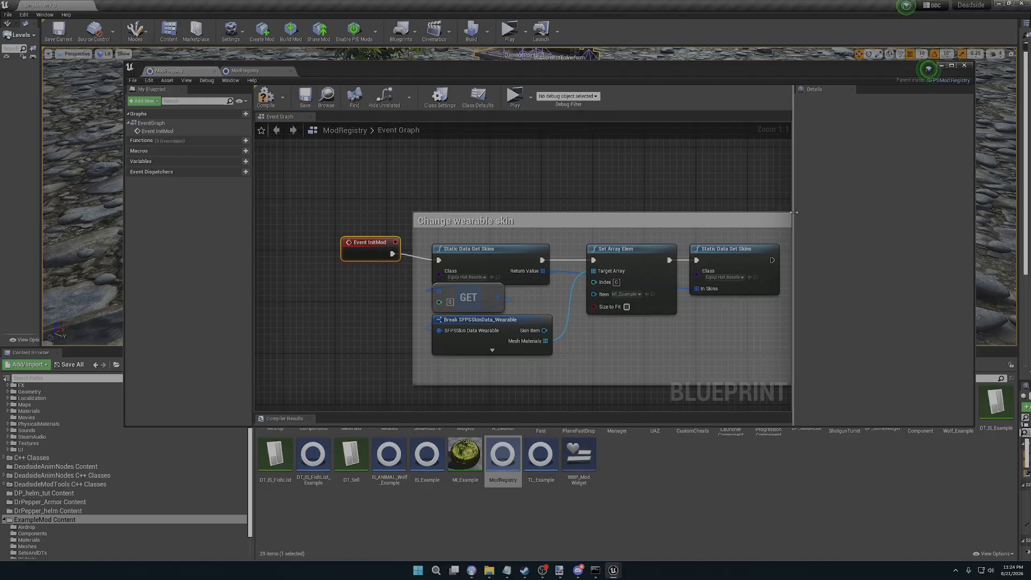
drag(793, 218, 852, 218)
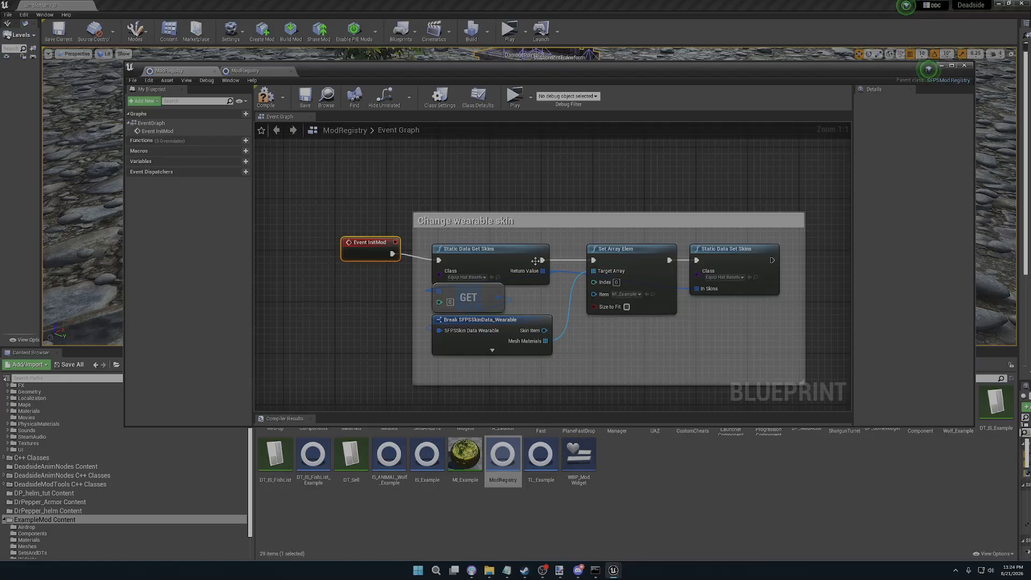
- Set the class of the Static Data Get Skins node to equip_helmet_assault
click(483, 277)
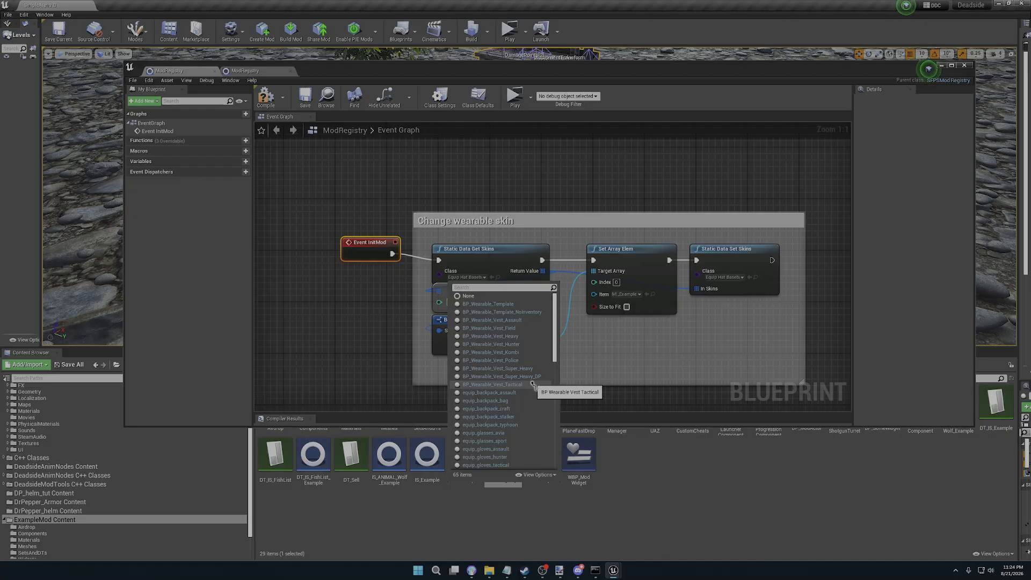
text(hel)
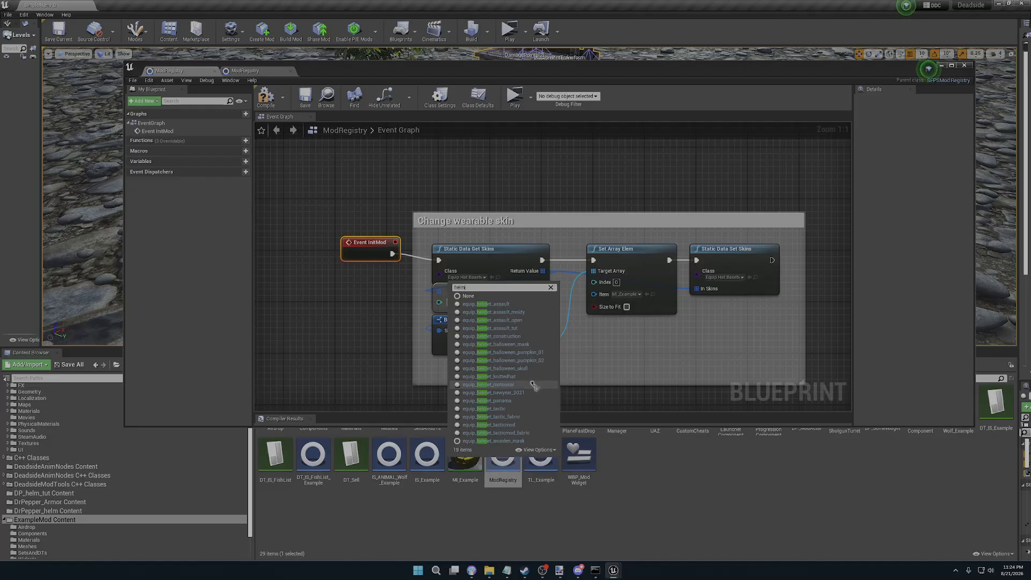
text(m)
click(486, 304)
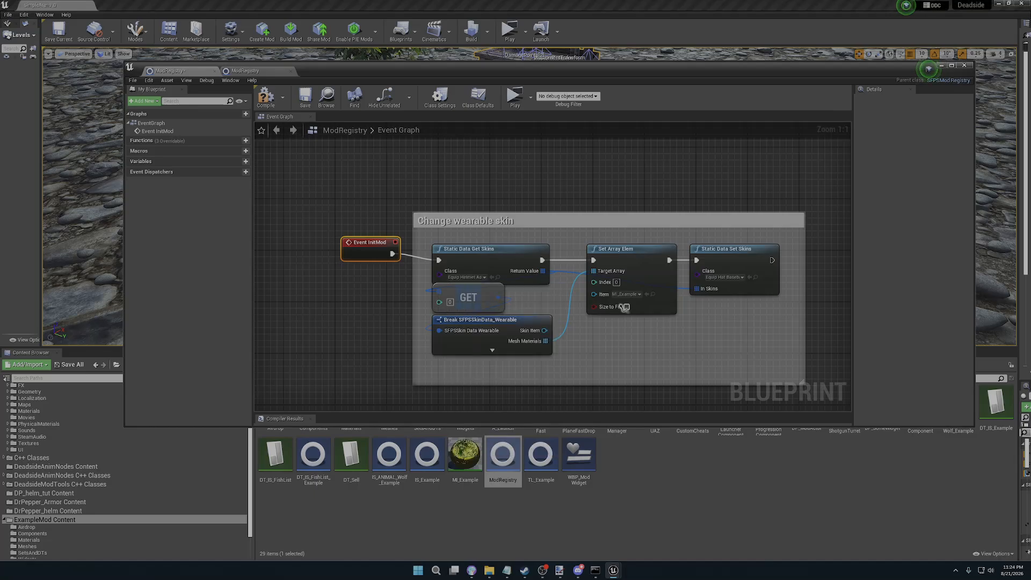
- Set the item of the Set Array Elem node to the i_equip_helmet_assault_b_black_tut material instance
click(641, 296)
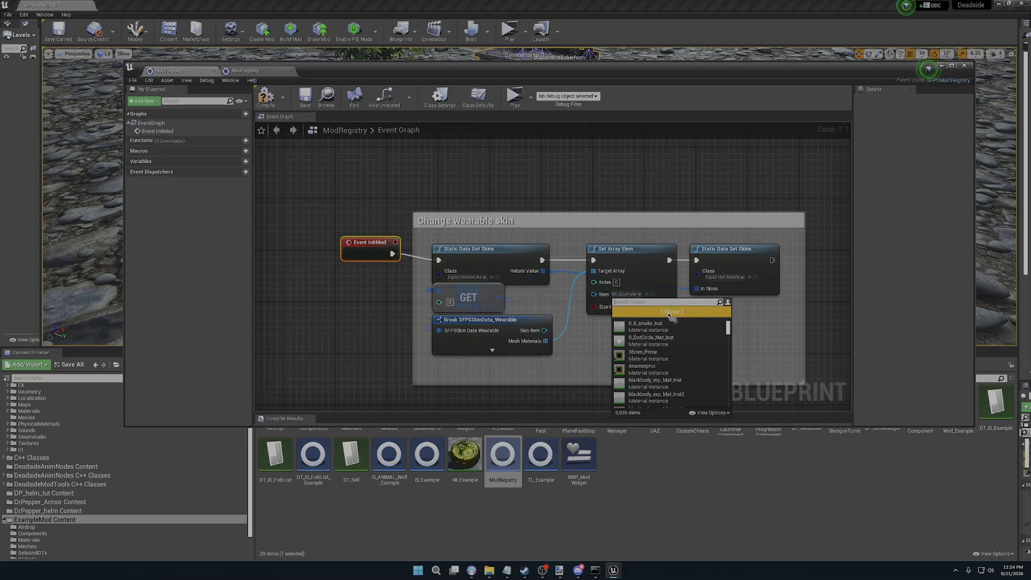
text(tut)
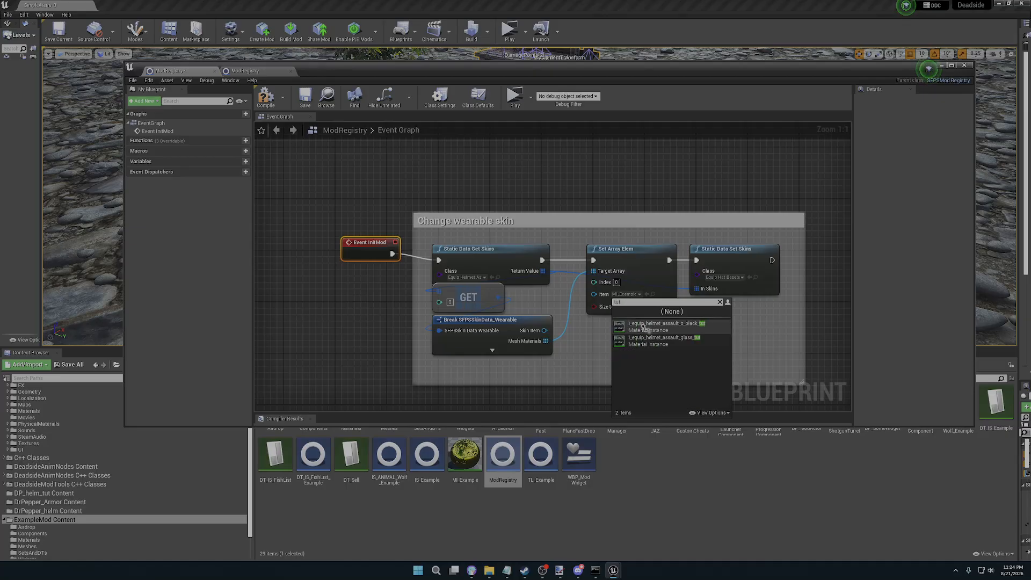
click(664, 333)
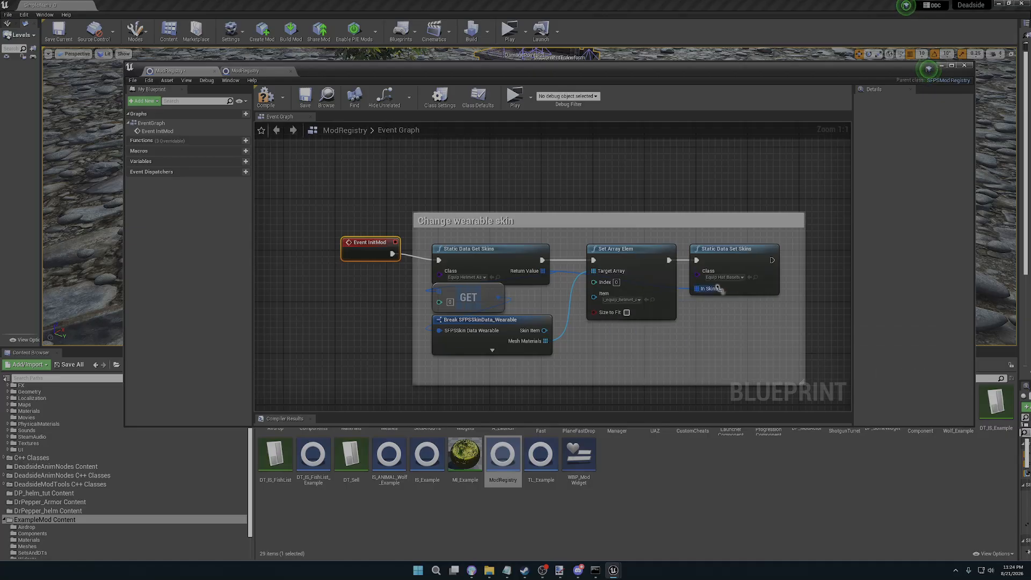
- Set the class of the Static Data Set Skins node to equip_helmet_assault
click(734, 278)
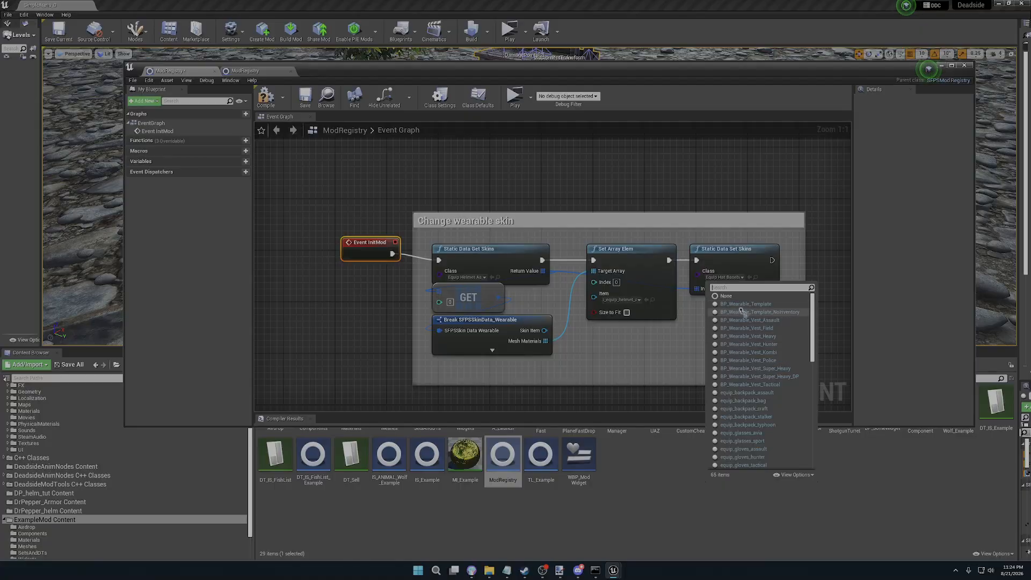
text(h)
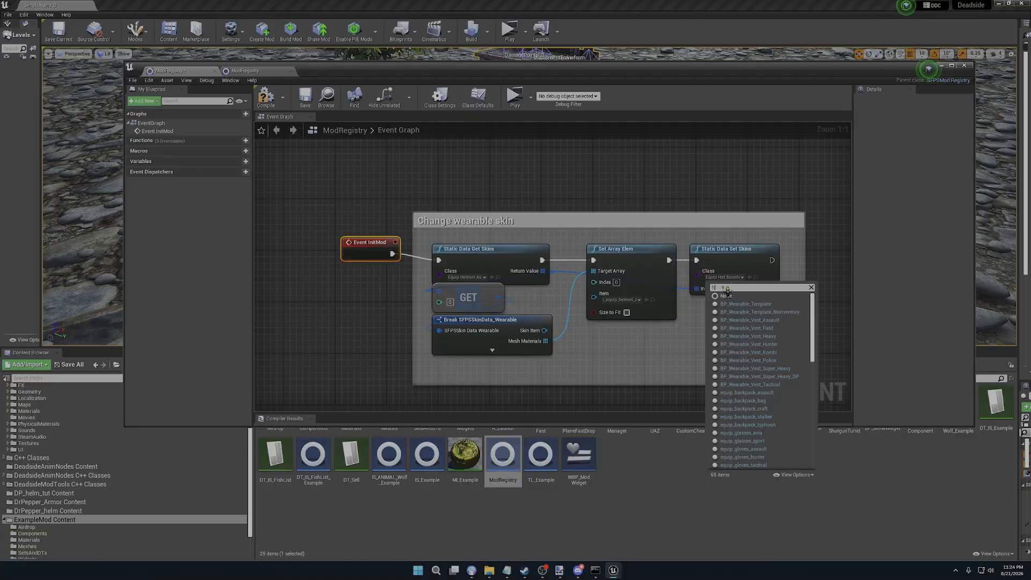
text(elm)
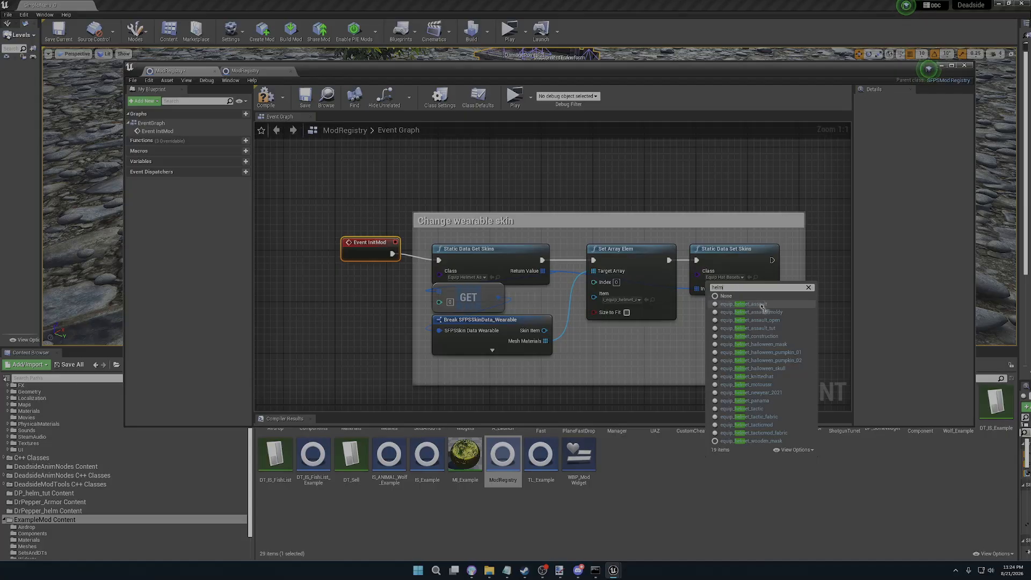
click(746, 304)
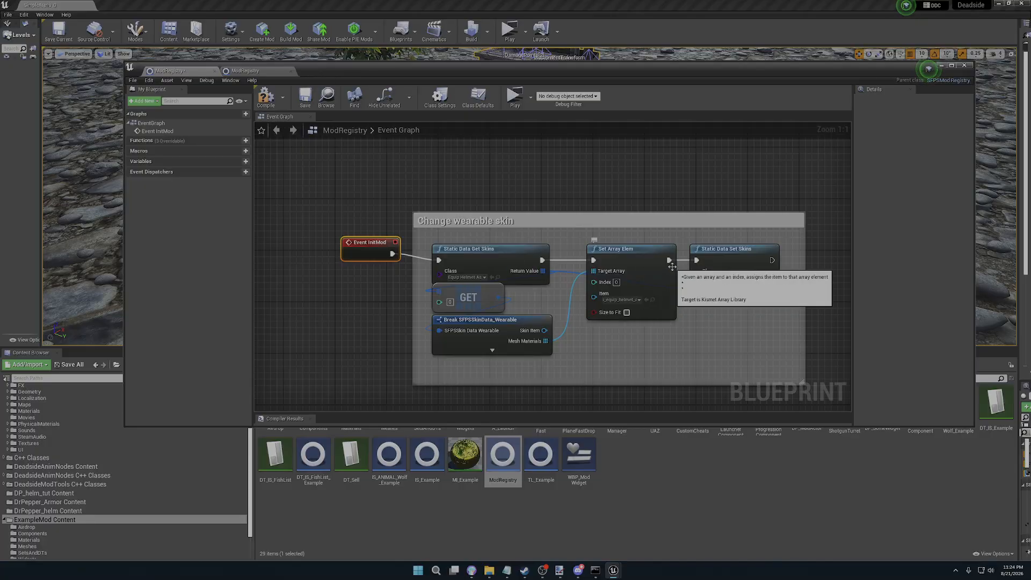
- Compile the ModRegistry blueprint and close both ModRegistry editors
click(272, 102)
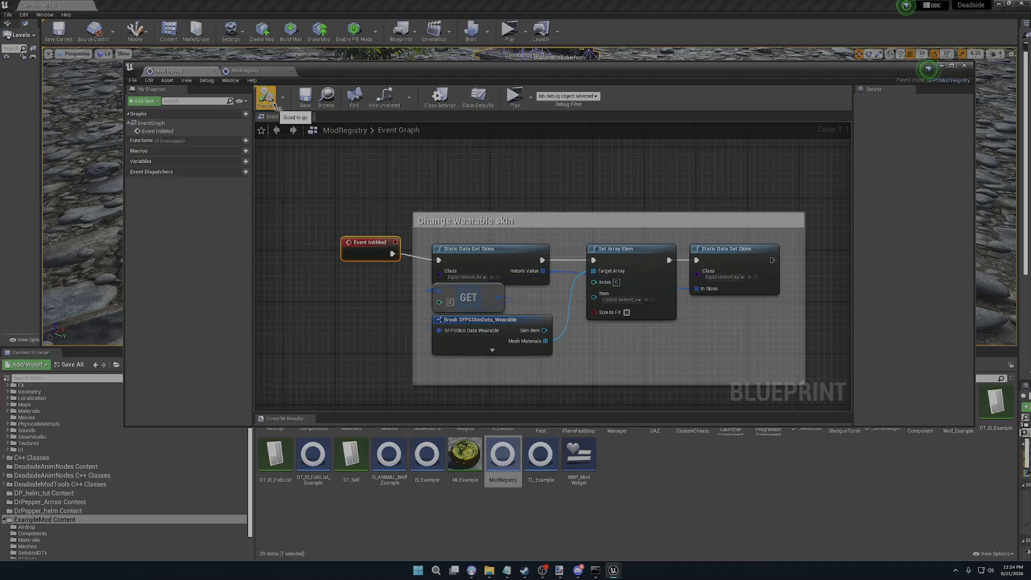
click(215, 72)
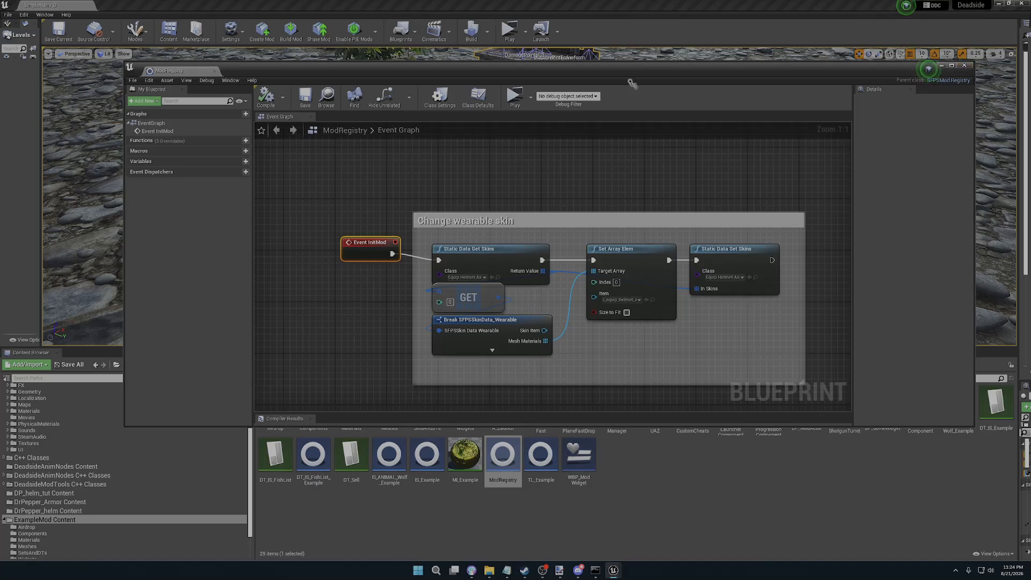
click(965, 66)
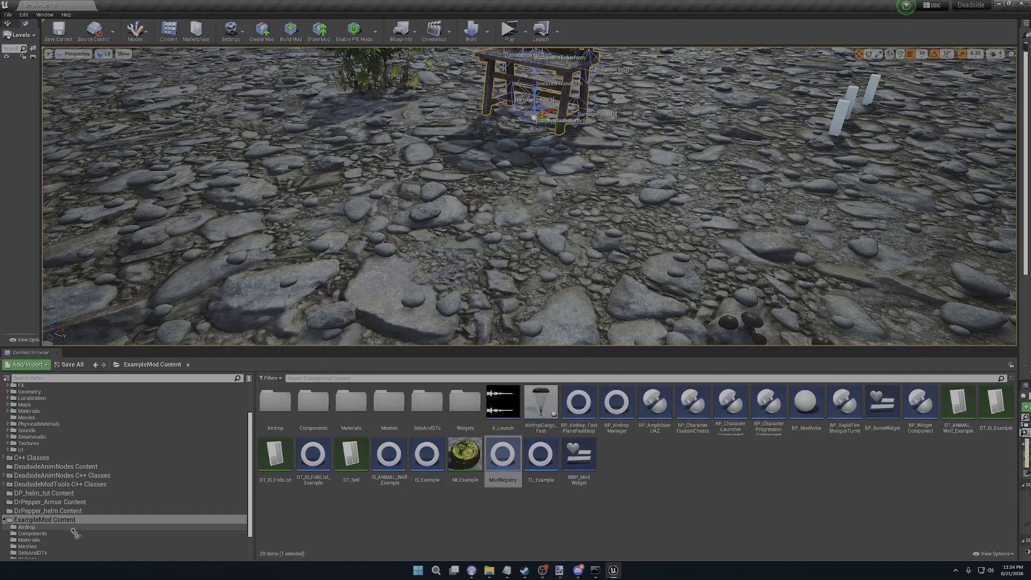
- Open the DT_SA_Skins_tut data table from DP_helm_tut Content and go through its rows to the end
click(69, 493)
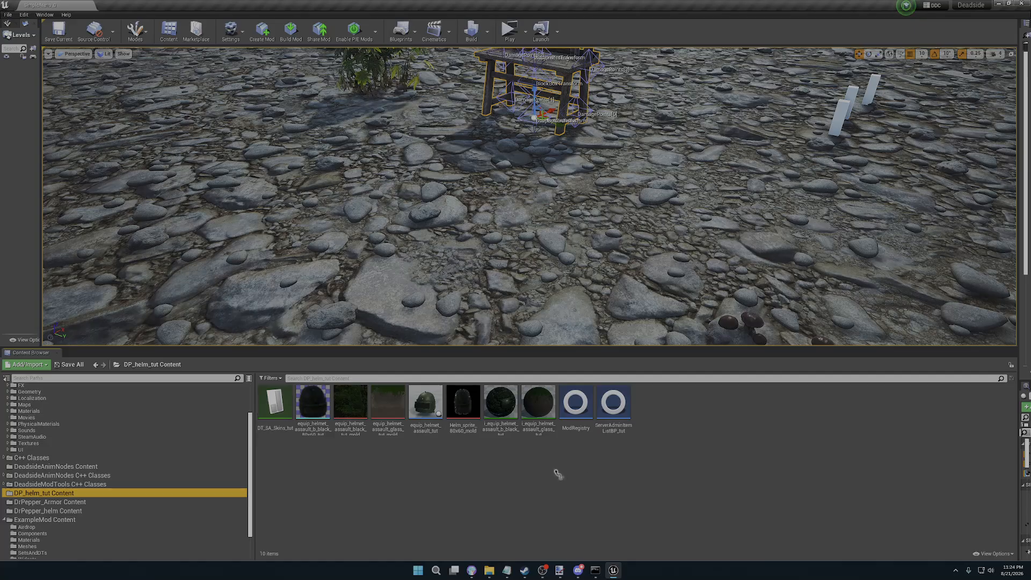
click(276, 413)
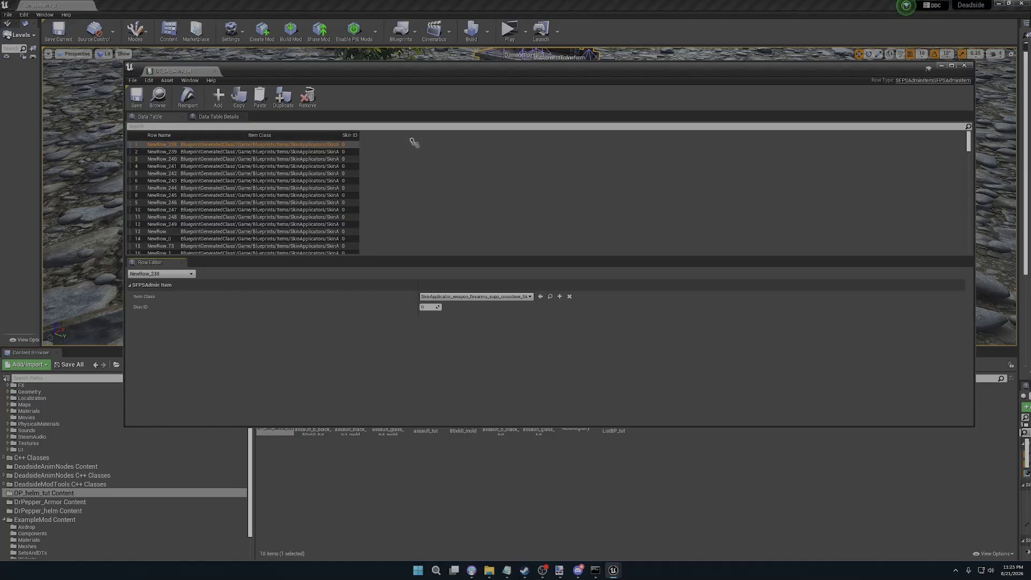
scroll(321, 177, down, 15)
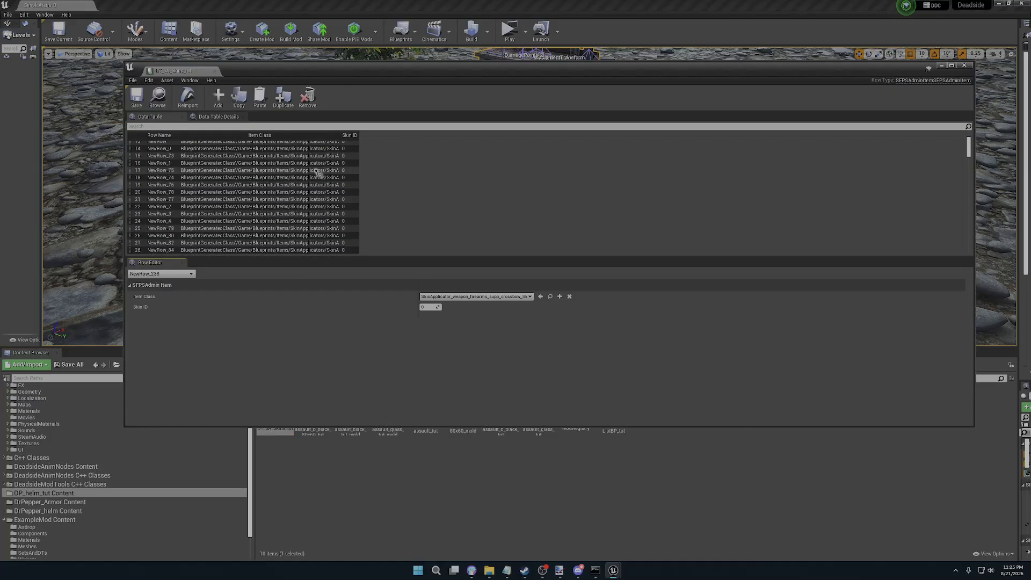
scroll(316, 172, down, 17)
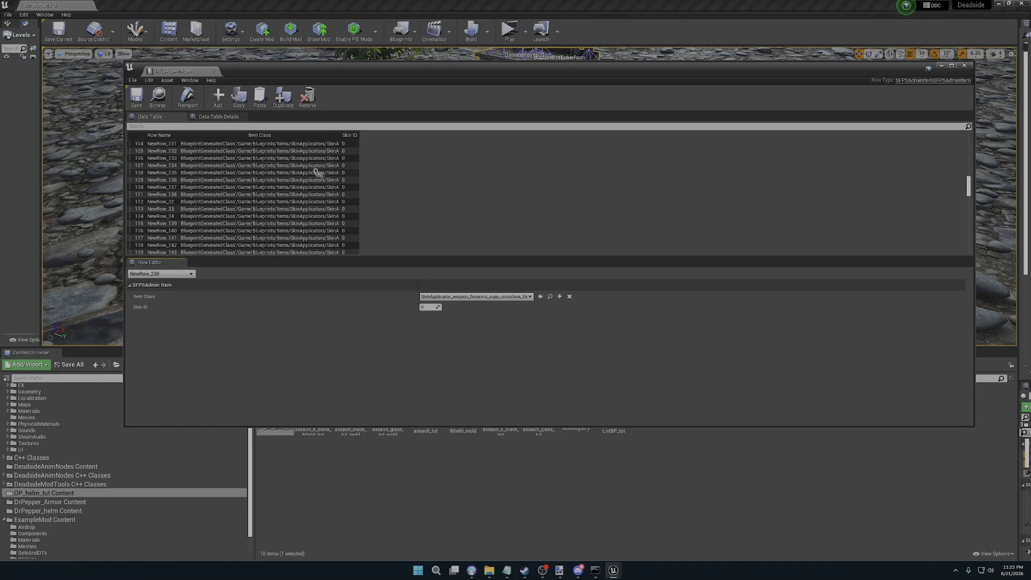
scroll(317, 175, down, 15)
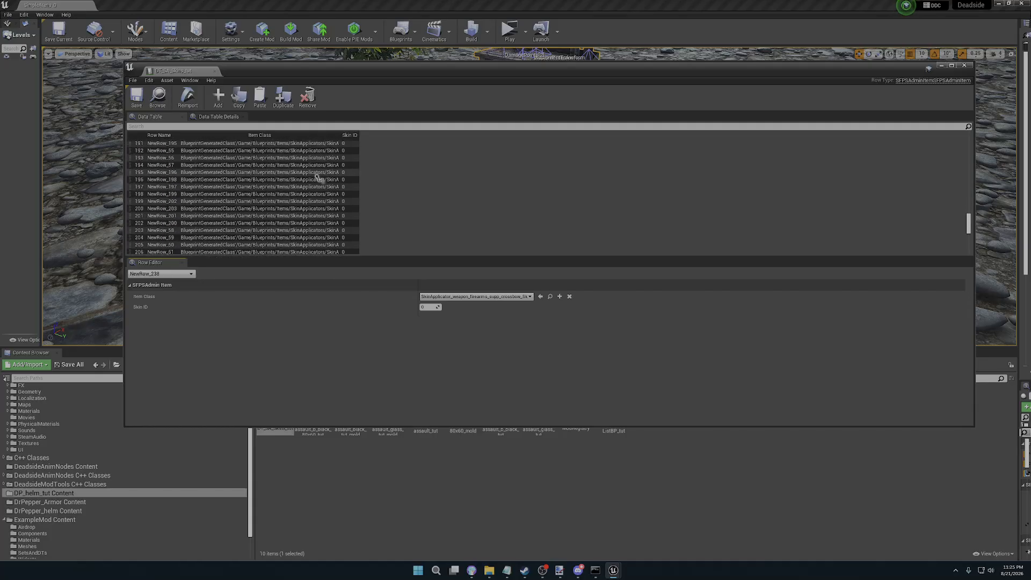
click(135, 82)
mouse_move(150, 78)
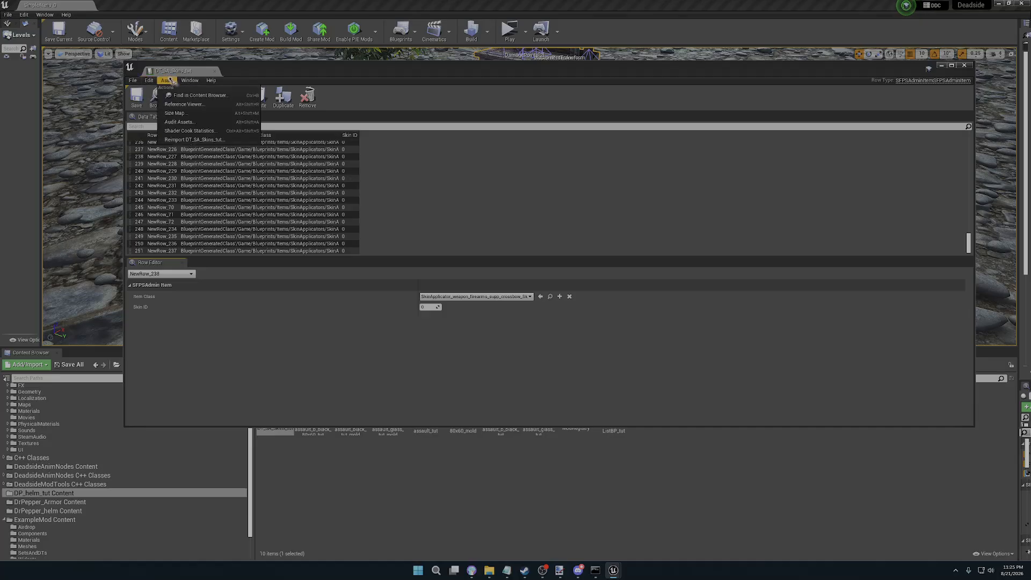
click(445, 202)
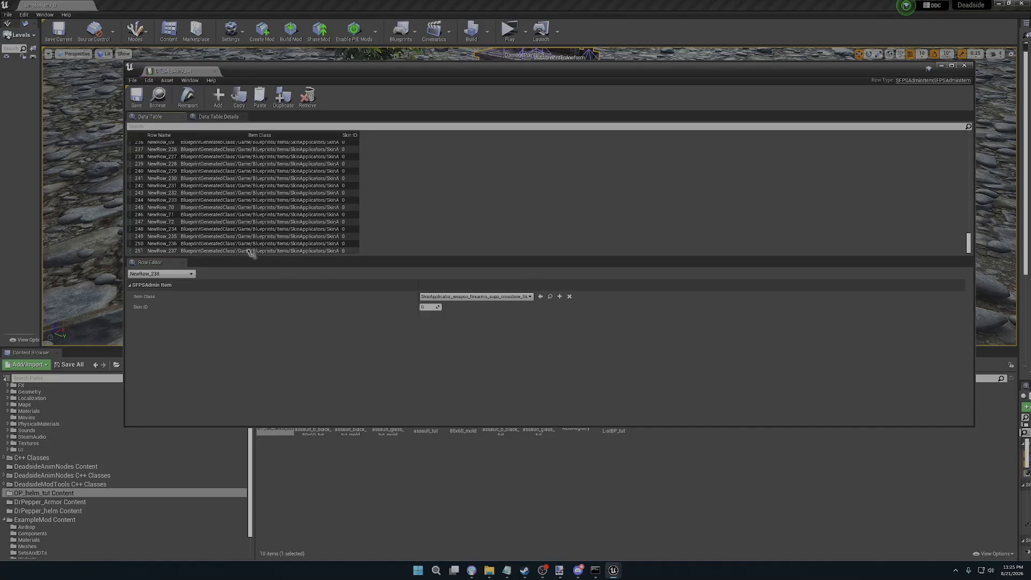
- Delete every row of the DT_SA_Skins_tut data table, working from the last row up to the first
click(208, 251)
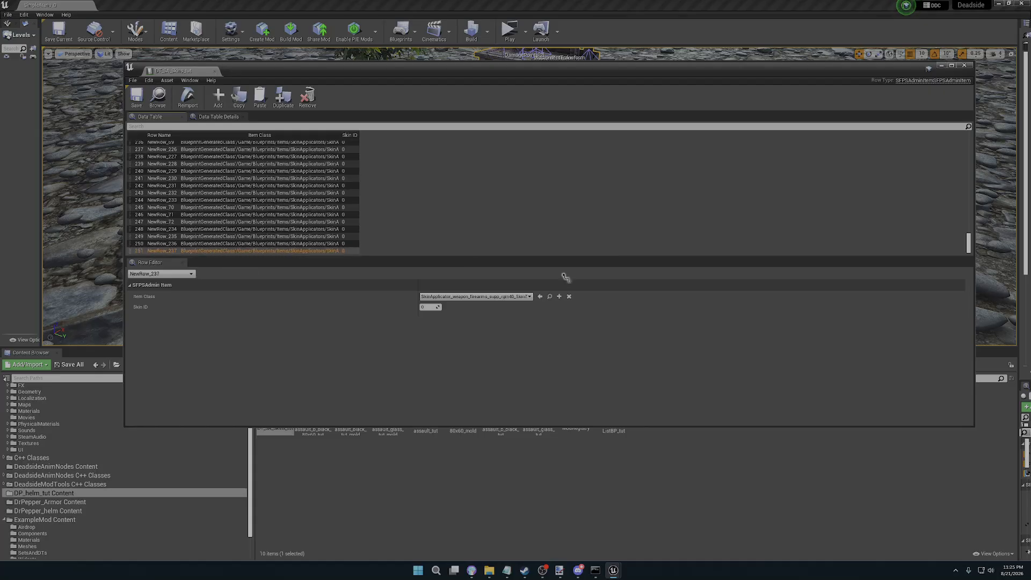
key(Up)
key(Up)
key(Up)
key(Up)
key(Up)
key(Up)
key(Up)
key(Up)
key(Up)
key(Up)
key(Up)
key(Up)
key(Up)
key(Up)
key(Up)
key(Up)
key(Up)
key(Up)
key(Up)
key(Up)
key(Up)
key(Up)
key(Up)
key(Up)
key(Up)
key(Up)
key(Up)
key(Up)
key(Up)
key(Up)
key(Up)
key(Up)
key(Up)
key(Up)
key(Up)
key(Up)
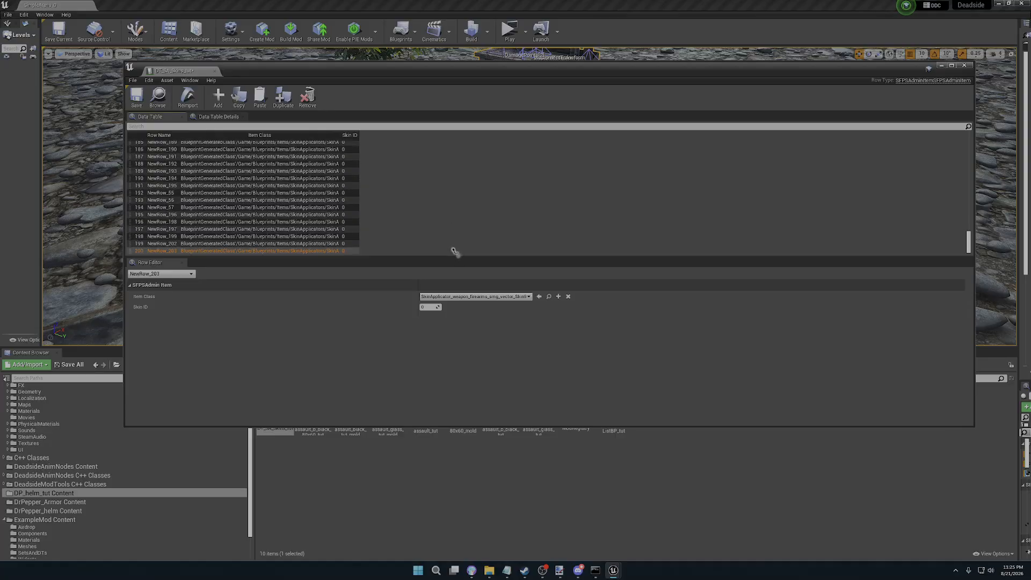
key(Up)
key(Up)
key(Up)
key(Up)
key(Up)
key(Up)
key(Up)
key(Up)
key(Up)
key(Up)
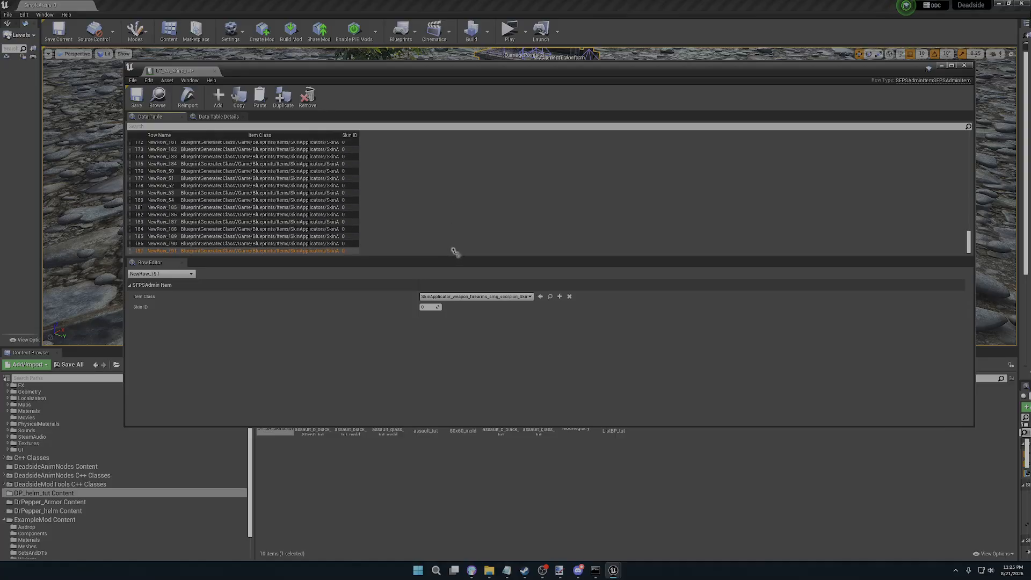
key(Up)
key(Up)
key(Up)
key(Up)
key(Up)
key(Up)
key(Up)
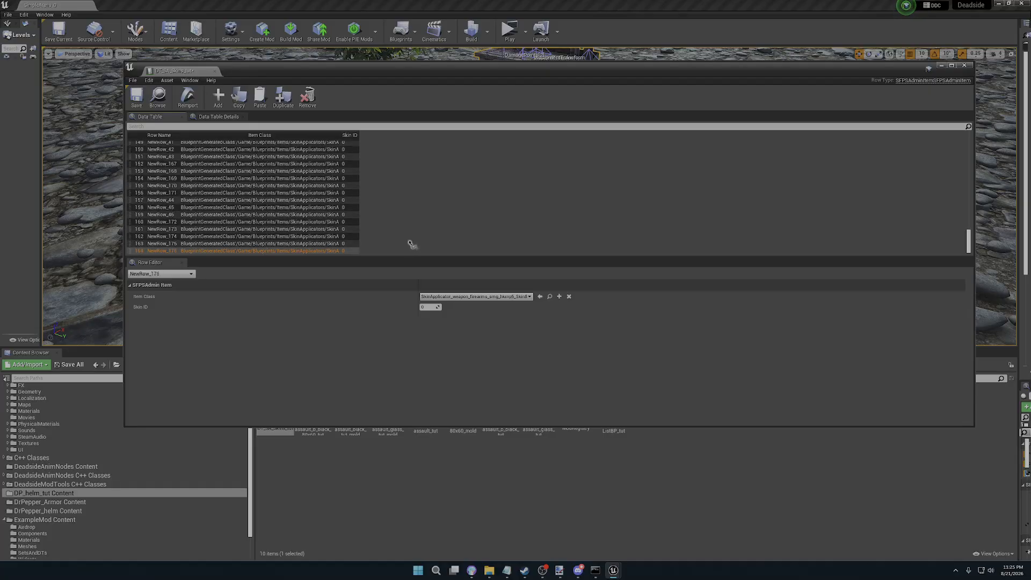
key(Up)
key(Up)
key(Up)
key(Up)
key(Up)
key(Up)
key(Up)
key(Up)
key(Up)
key(Up)
key(Up)
key(Up)
key(Up)
key(Up)
key(Up)
key(Up)
key(Up)
key(Up)
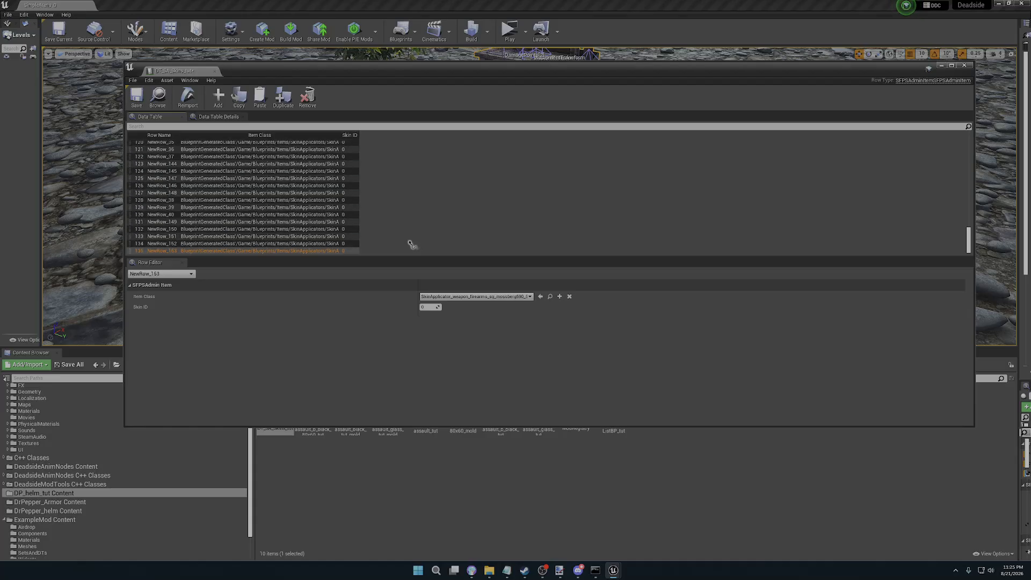
key(Up)
key(Up)
key(Up)
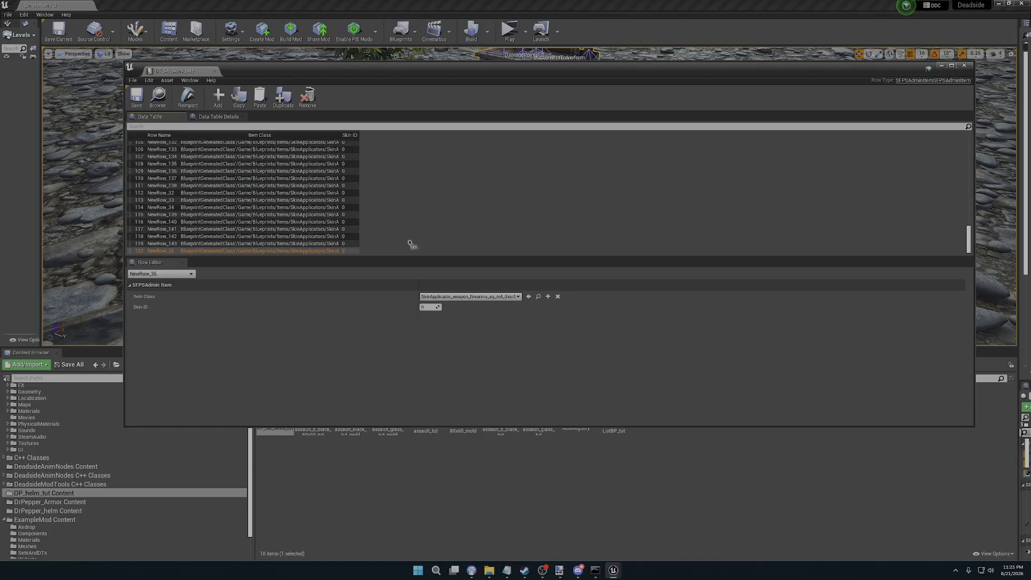
key(Up)
key(Up)
key(Up)
key(Up)
key(Up)
key(Up)
key(Up)
key(Up)
key(Up)
key(Up)
key(Up)
key(Up)
key(Up)
key(Up)
key(Up)
key(Up)
key(Up)
key(Up)
key(Up)
key(Up)
key(Up)
key(Up)
key(Up)
key(Up)
key(Up)
key(Up)
key(Up)
key(Up)
key(Up)
key(Up)
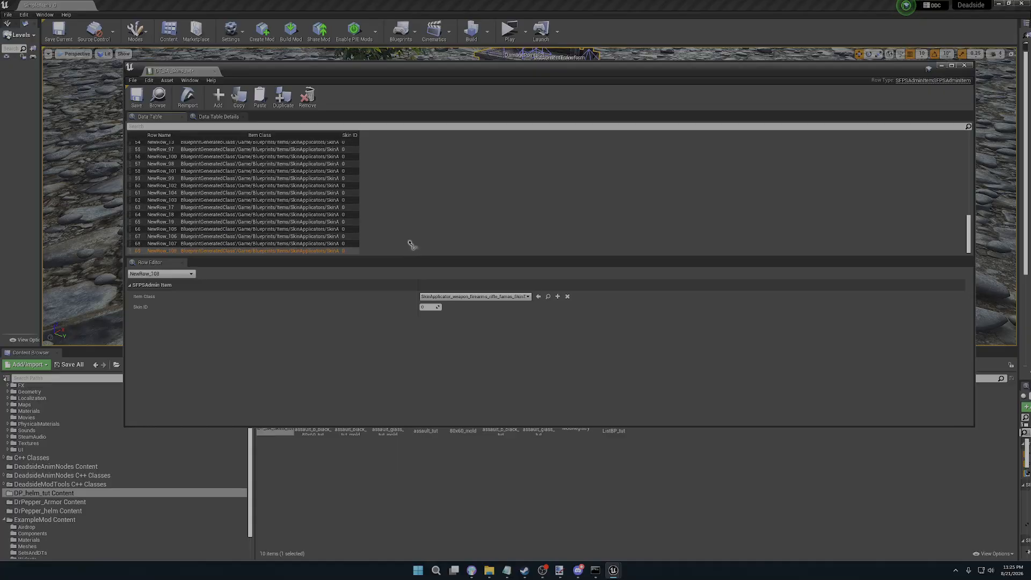
key(Up)
key(Up)
key(Up)
key(Up)
key(Up)
key(Up)
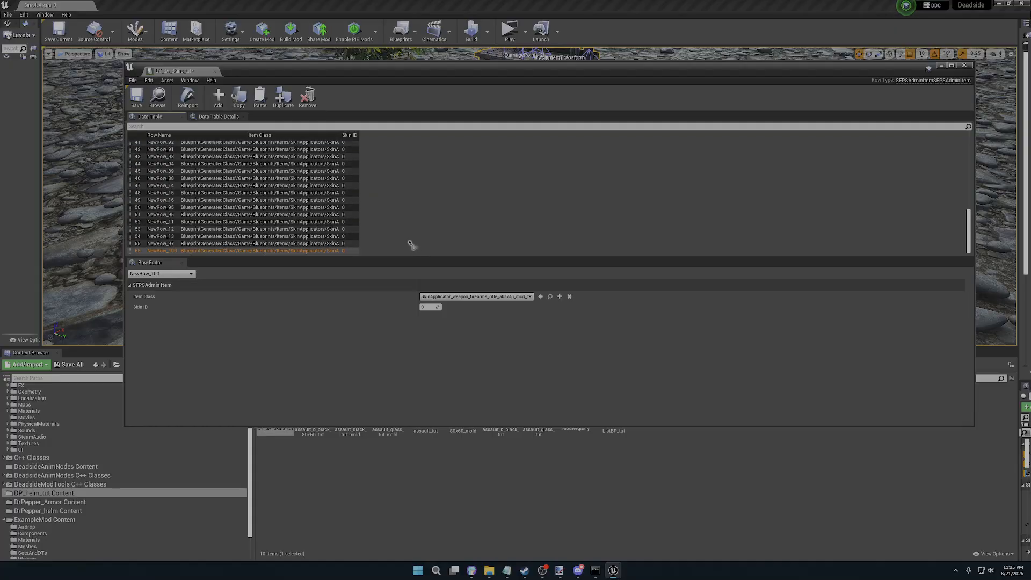
key(Up)
key(Up)
key(Up)
key(Up)
key(Up)
key(Up)
key(Up)
key(Up)
key(Up)
key(Up)
key(Up)
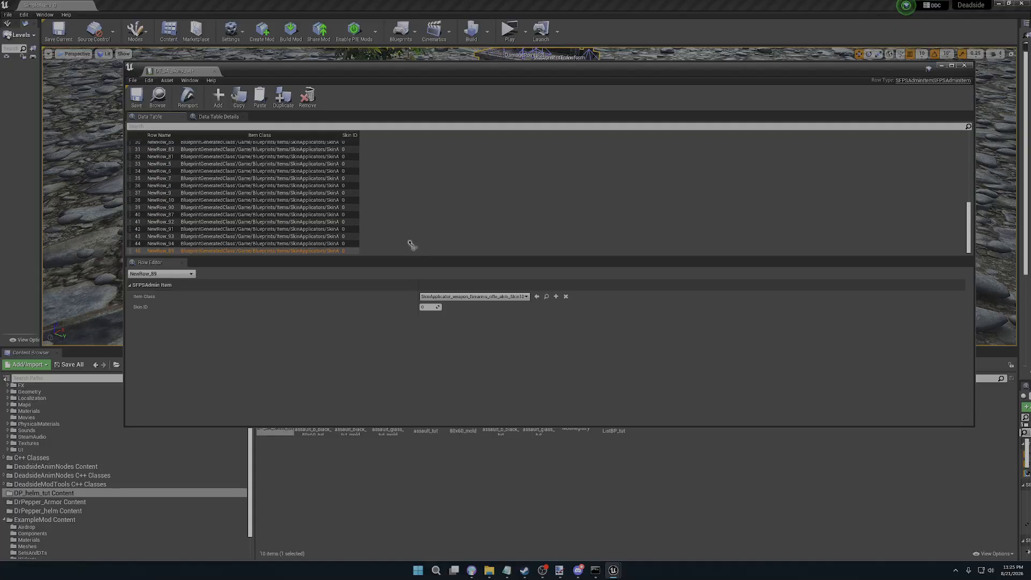
key(Up)
key(Up)
key(Up)
key(Up)
key(Up)
key(Up)
key(Up)
key(Up)
key(Up)
key(Up)
key(Up)
key(Up)
key(Up)
key(Up)
key(Up)
key(Up)
key(Up)
key(Up)
key(Up)
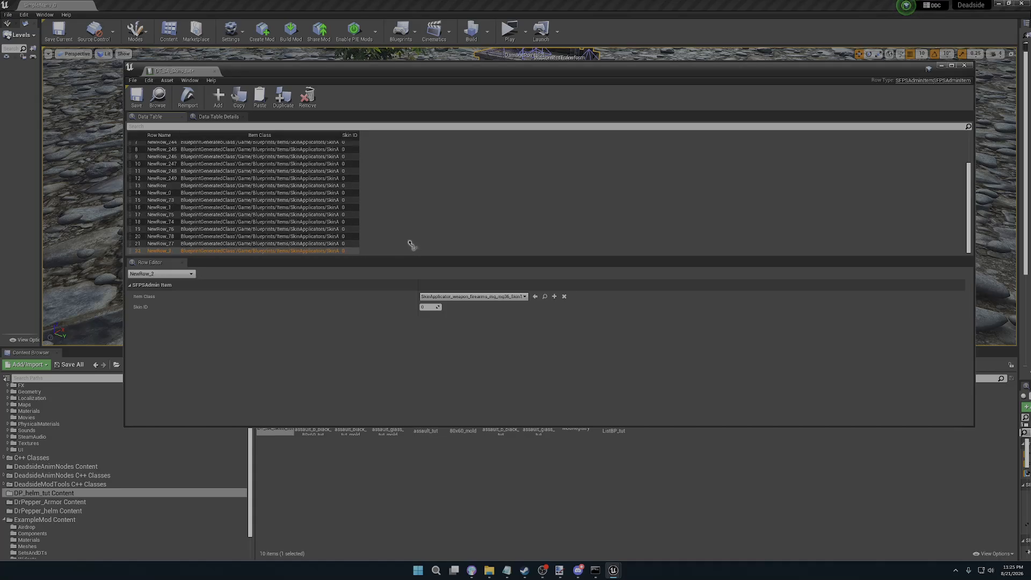
key(Up)
key(Up)
key(Up)
key(Up)
key(Up)
key(Up)
key(Up)
key(Up)
key(Up)
key(Up)
key(Up)
key(Up)
key(Up)
key(Up)
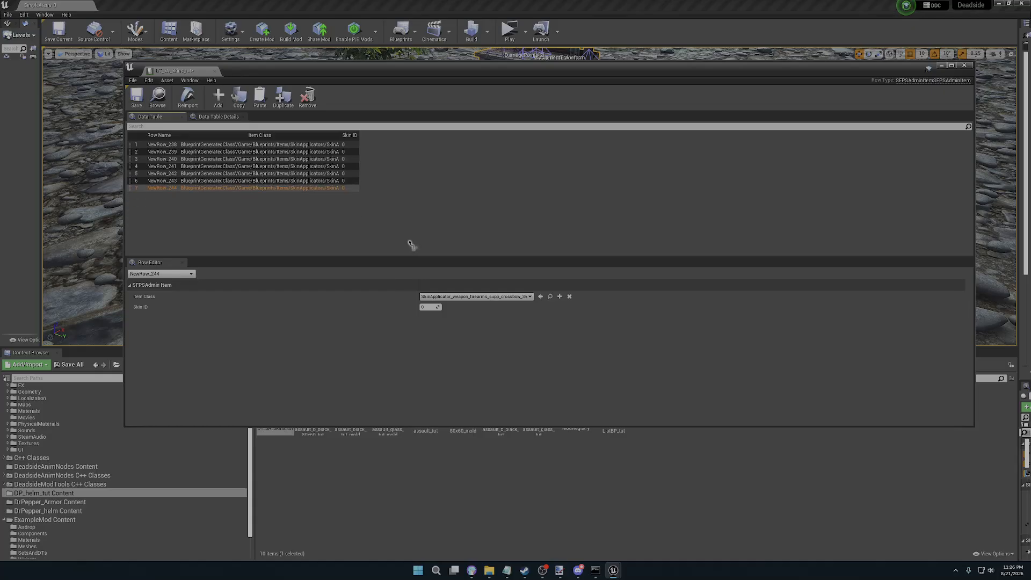
key(Delete)
key(Delete)
key(Delete)
key(Delete)
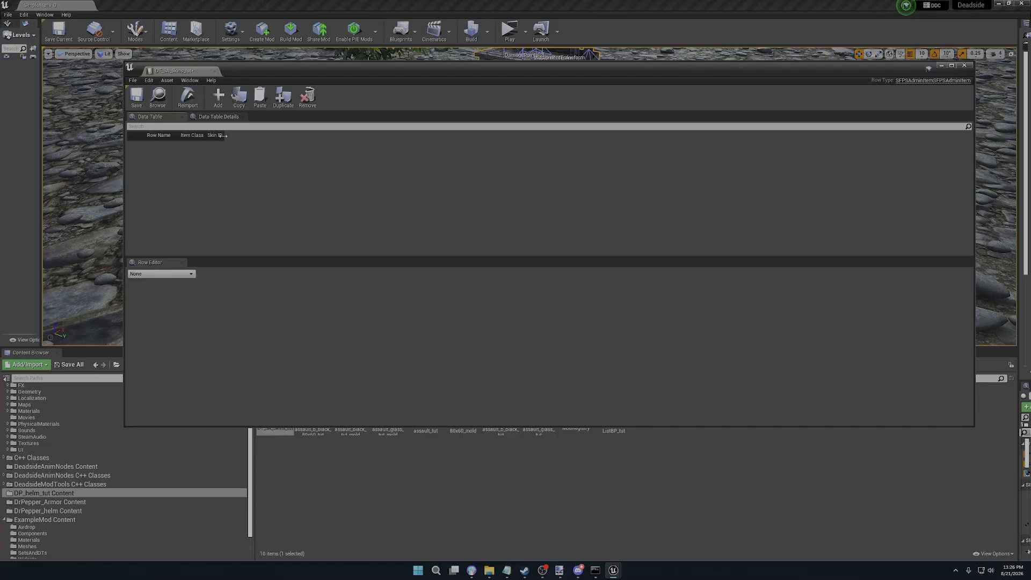
- Widen the columns of the skins data table and add a first row with item class equip_helmet_assault_tut
drag(224, 135, 637, 188)
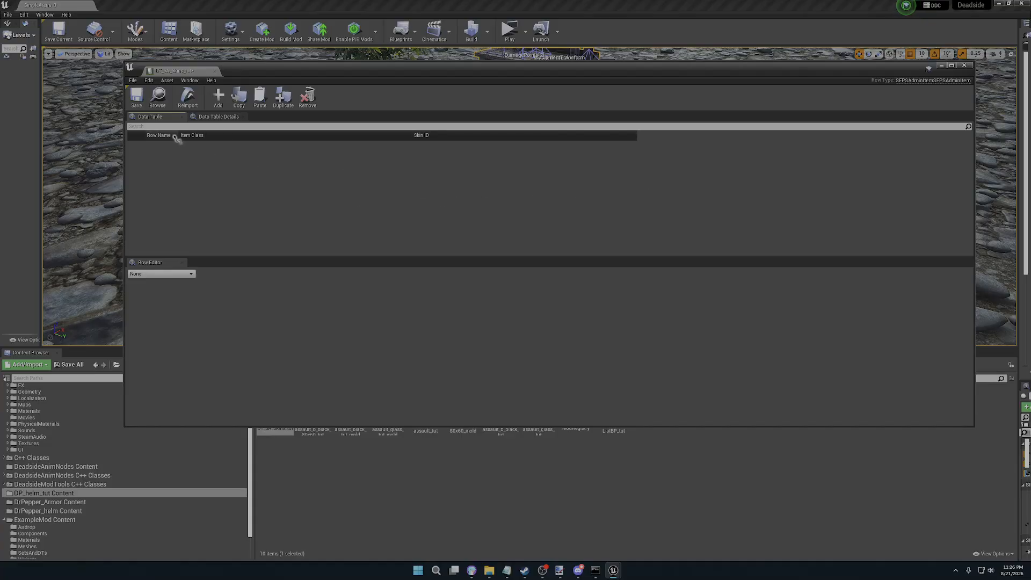
drag(178, 139, 420, 142)
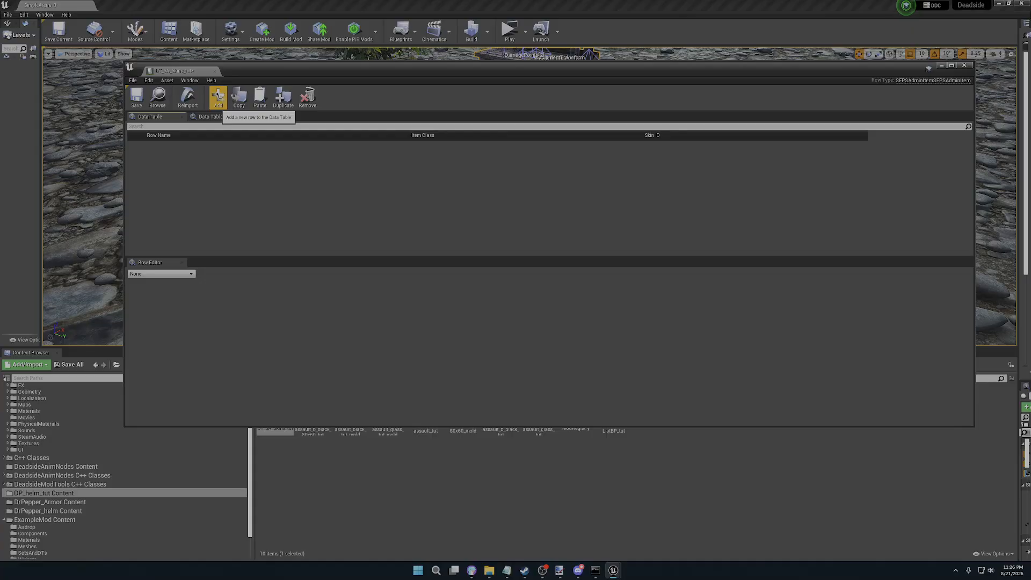
click(218, 102)
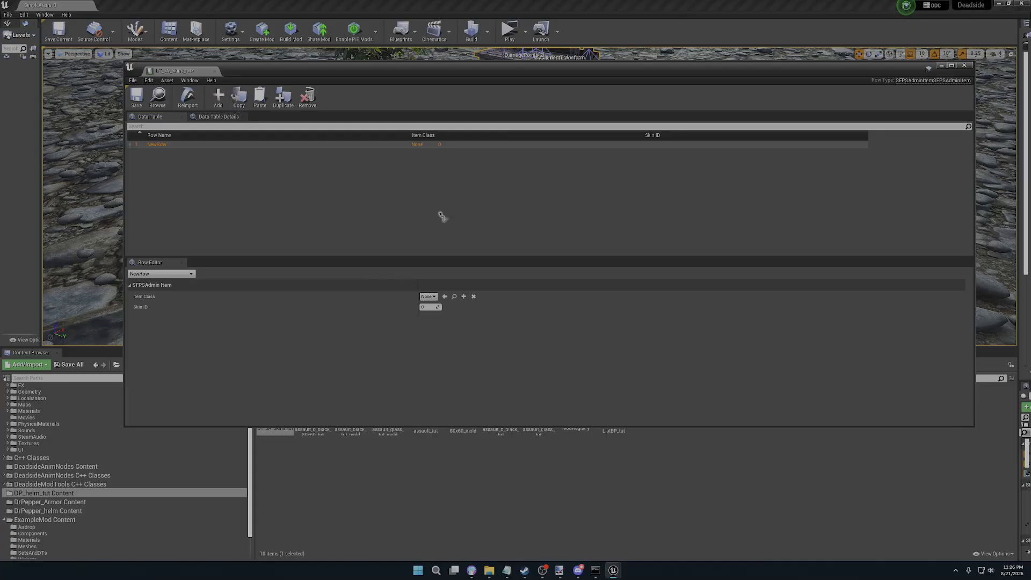
click(428, 297)
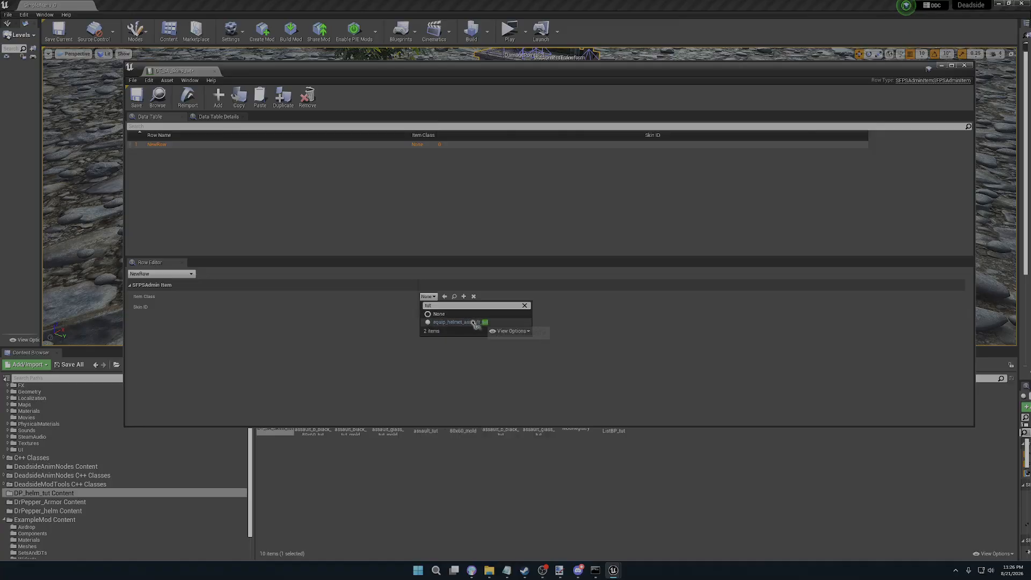
click(474, 323)
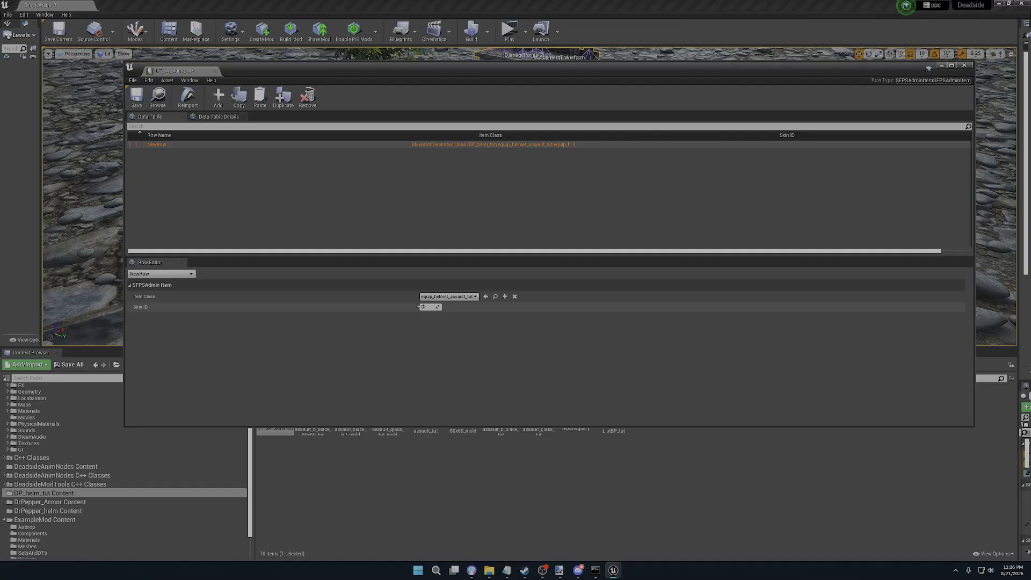
- Add a second row with item class equip_helmet_assault_tut and Skin ID 1, and save and close the data table
click(218, 97)
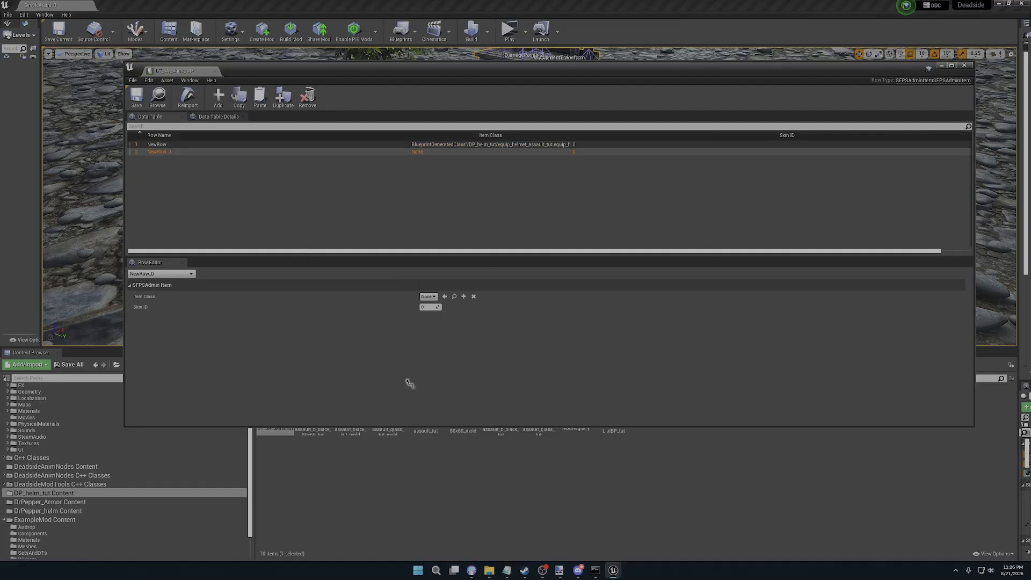
click(428, 297)
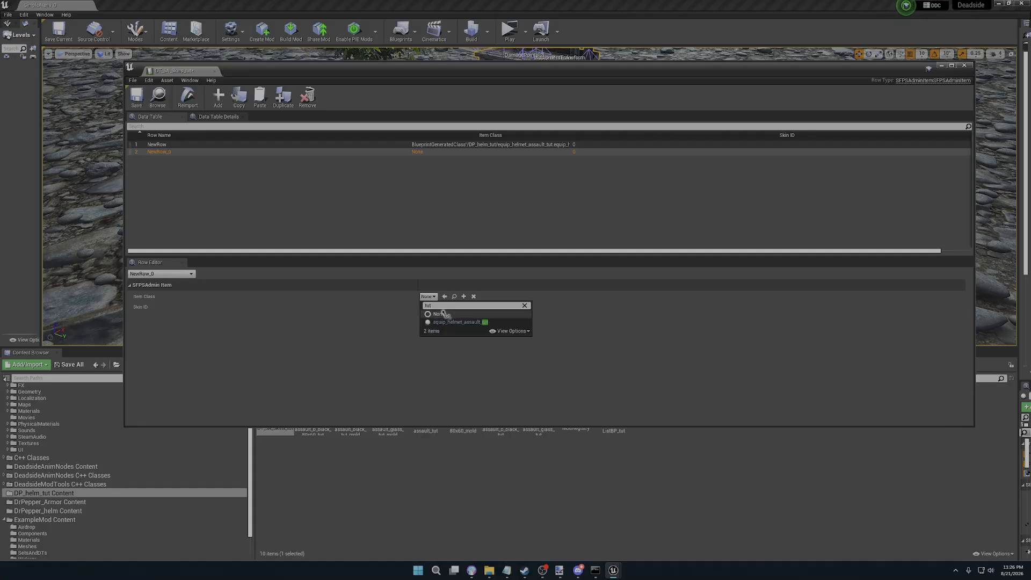
click(454, 322)
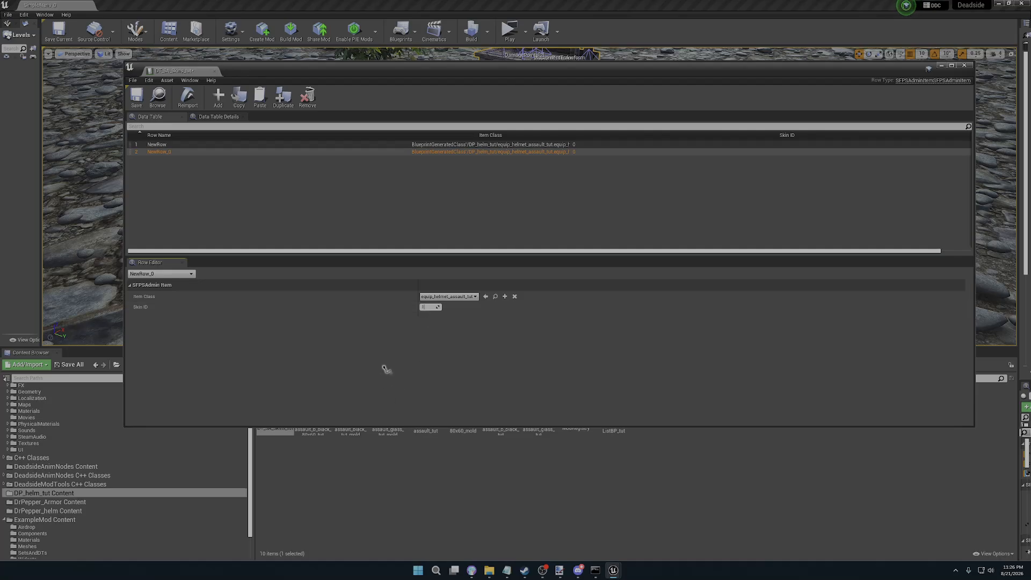
click(136, 97)
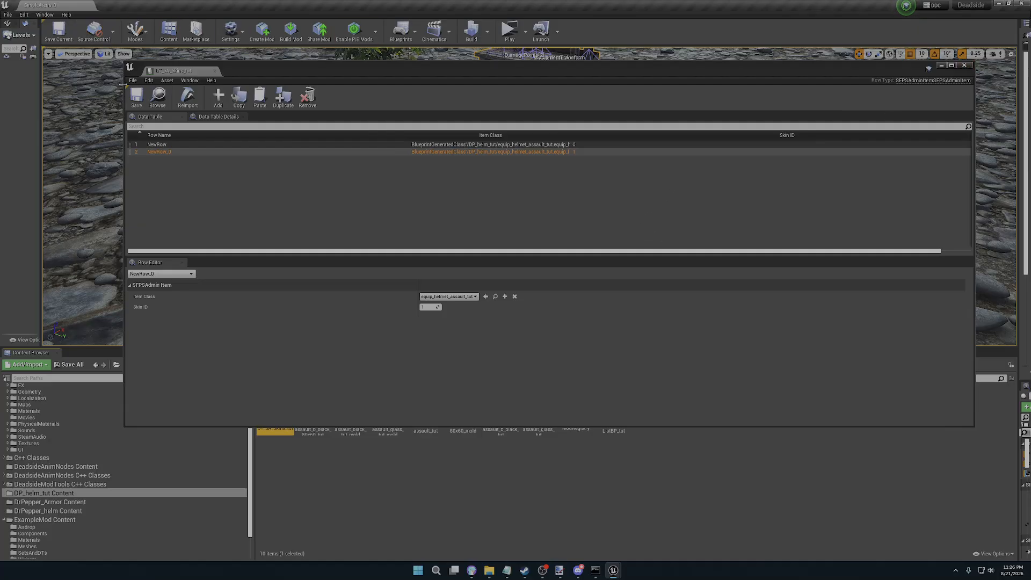
click(965, 66)
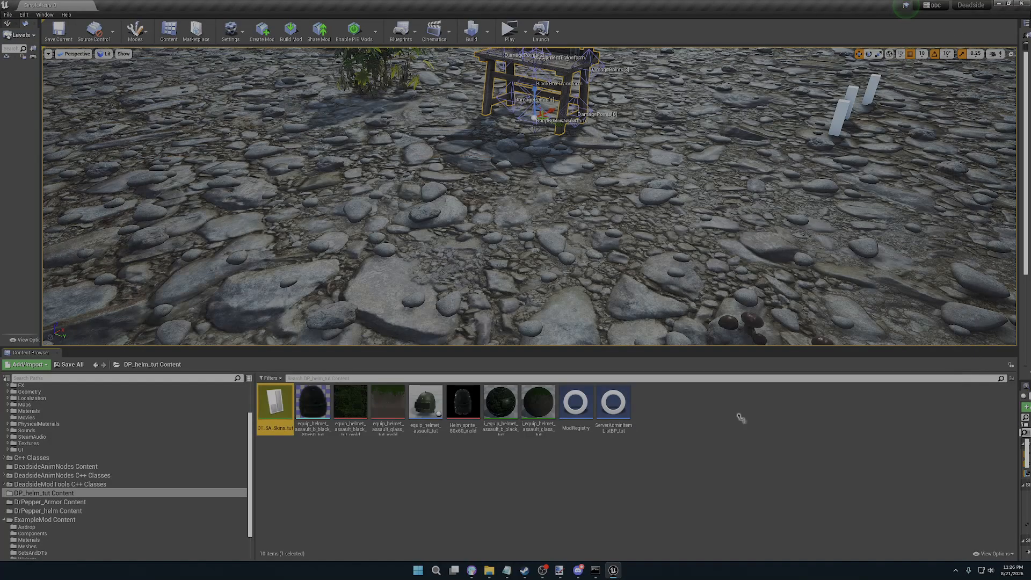
- Open the ServerAdminItemListBP_tut blueprint and delete every element of its Groups array, working from the last one up to element 0
double_click(612, 404)
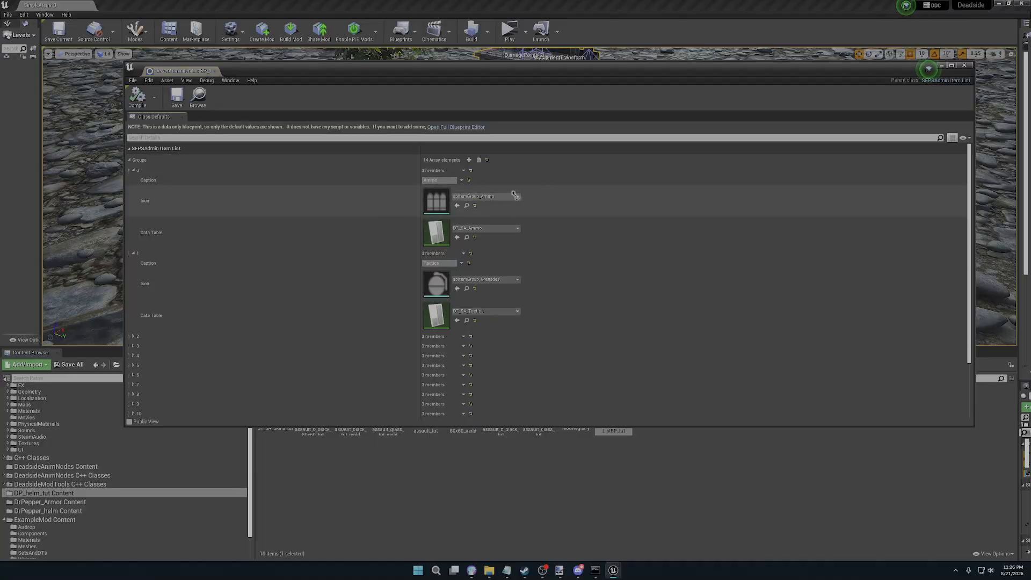
scroll(519, 204, down, 2)
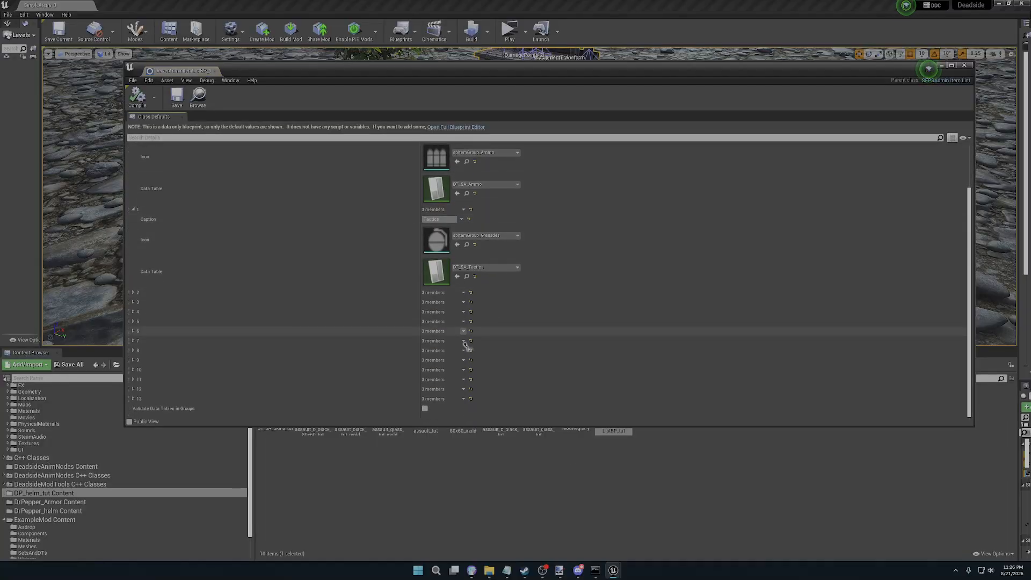
click(463, 399)
click(475, 415)
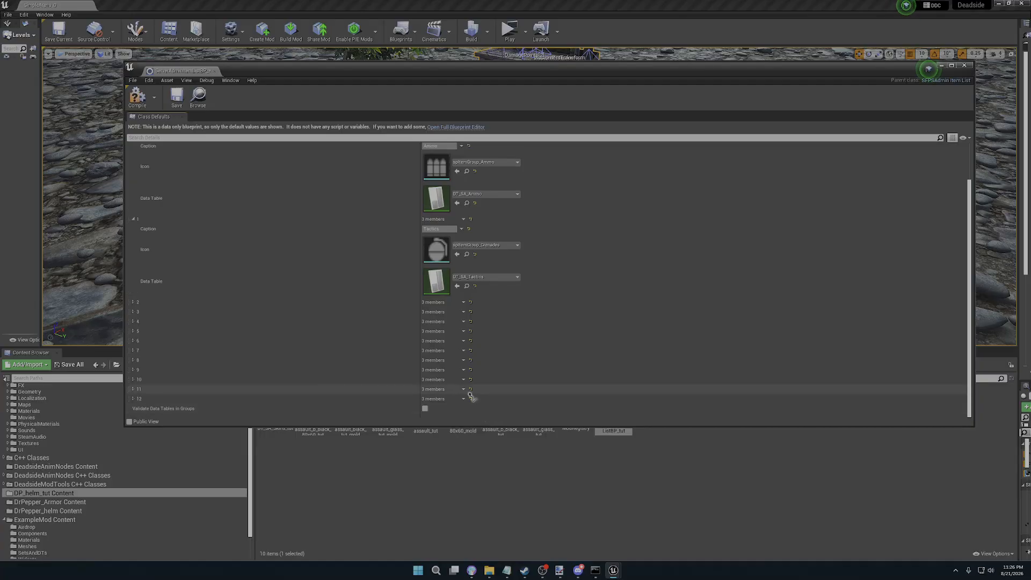
click(464, 398)
click(474, 414)
click(463, 398)
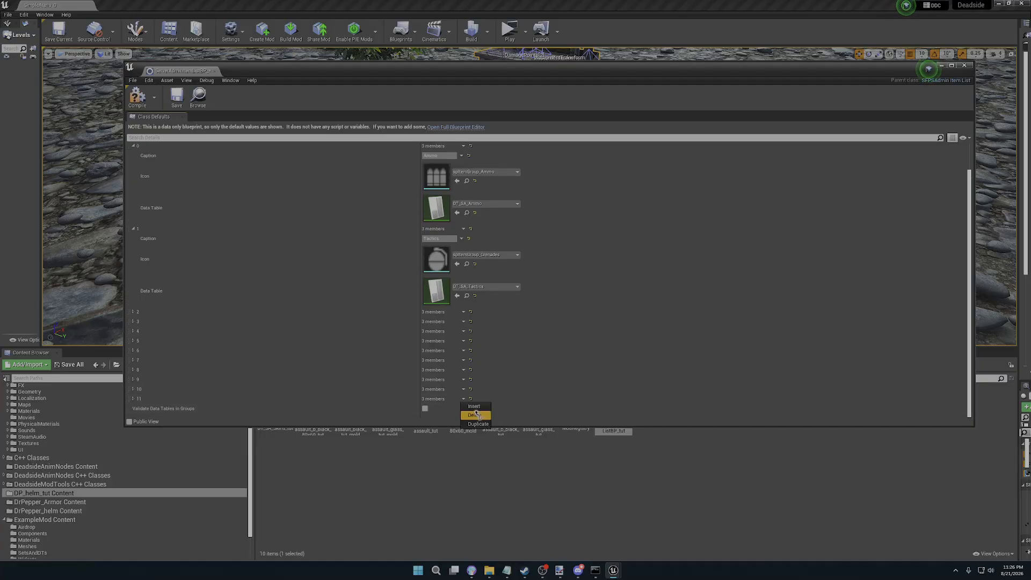
click(476, 415)
click(464, 398)
click(475, 415)
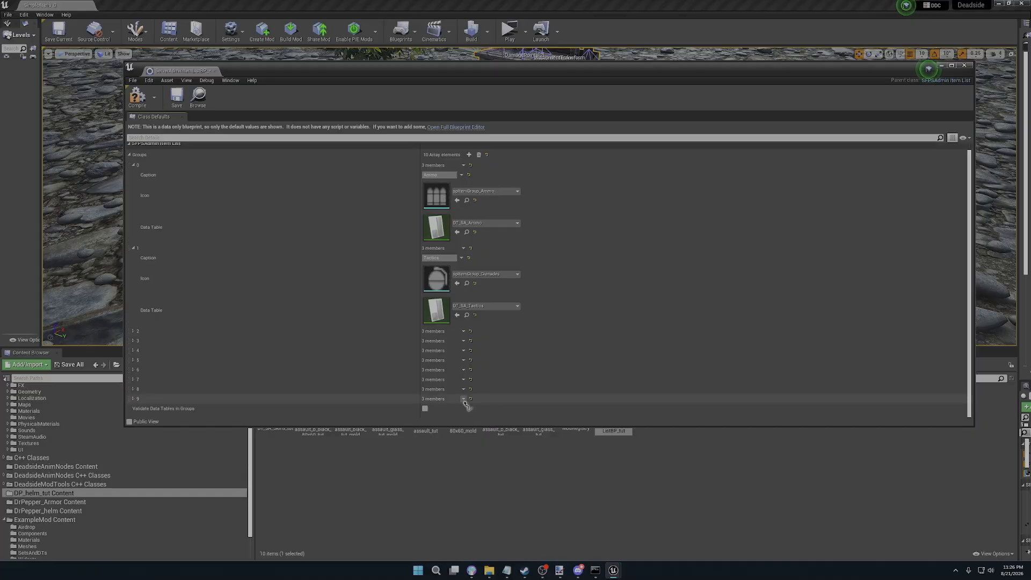
click(463, 398)
click(475, 414)
click(463, 394)
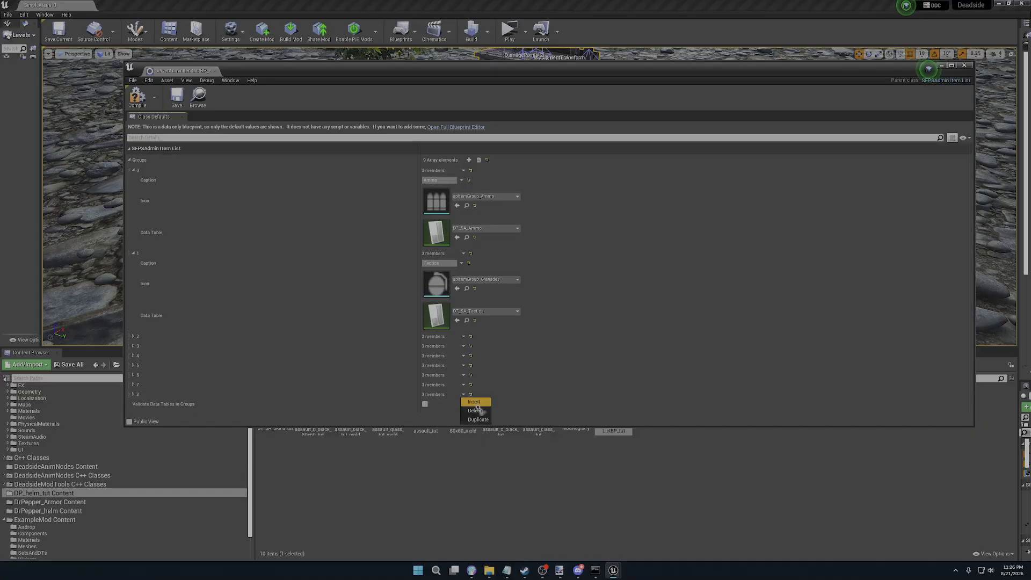
click(476, 411)
click(463, 385)
click(475, 401)
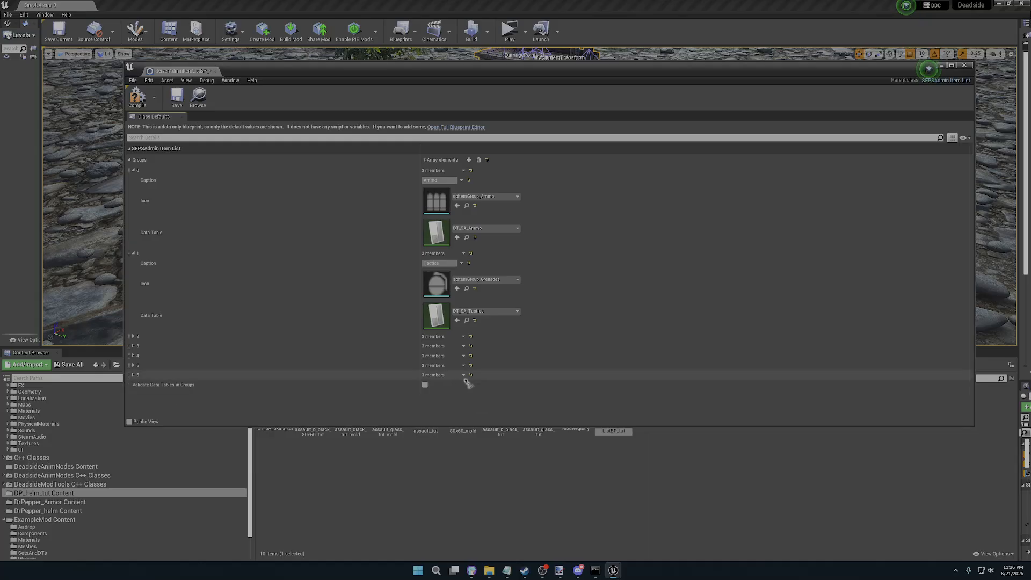
click(463, 374)
click(475, 391)
click(463, 365)
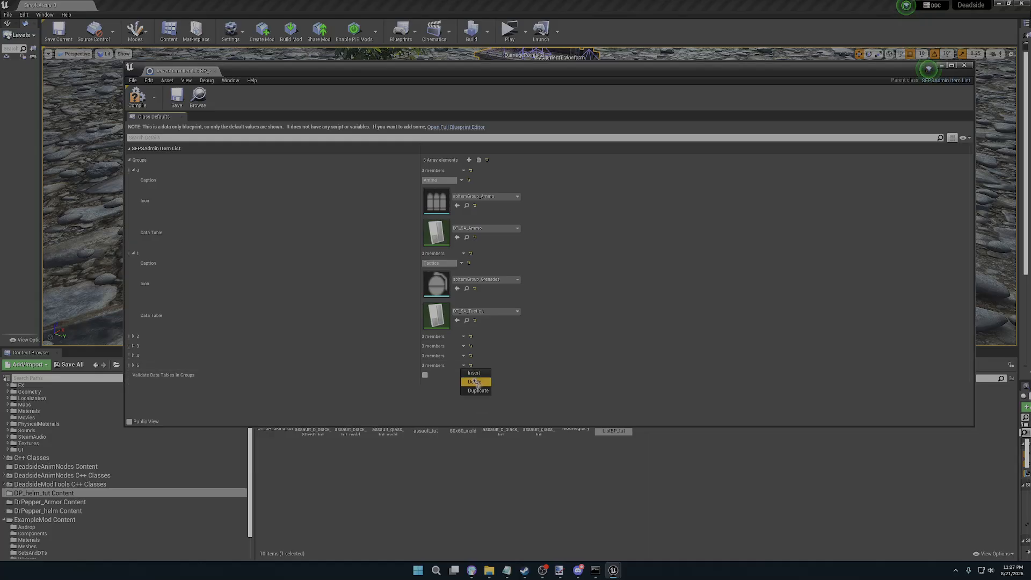
click(475, 382)
click(464, 356)
click(475, 372)
click(463, 346)
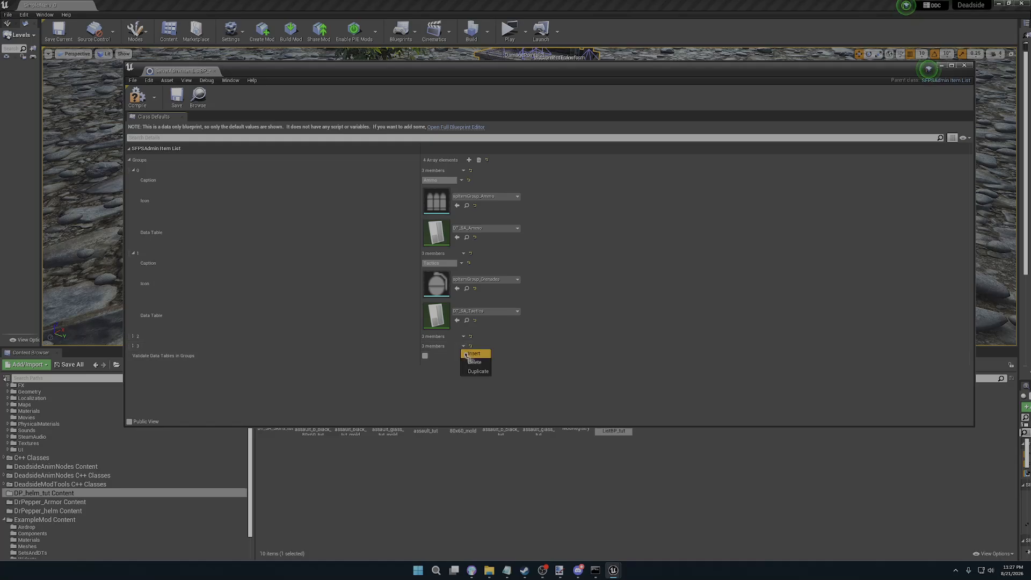
click(475, 362)
click(463, 336)
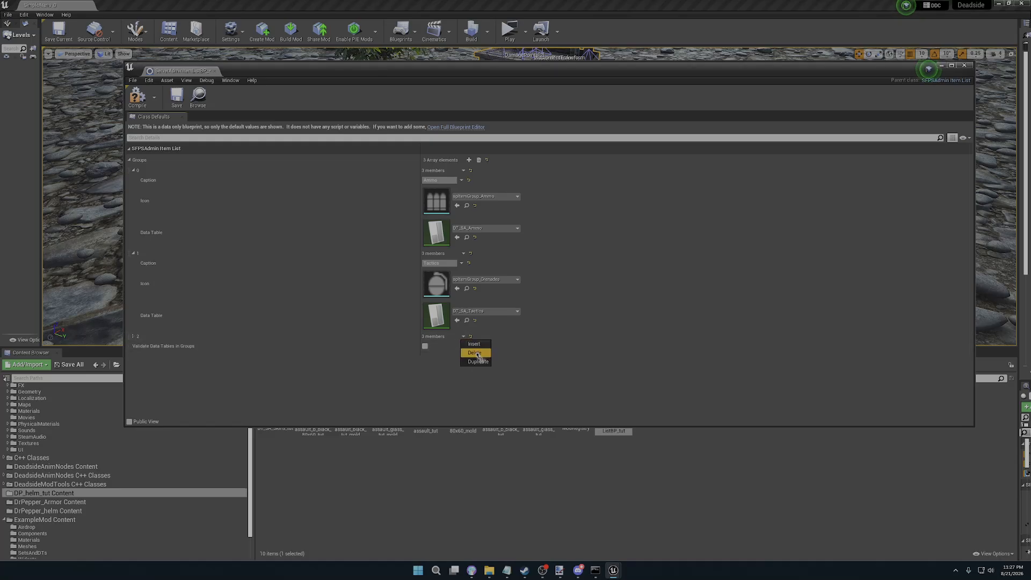
click(475, 353)
click(460, 264)
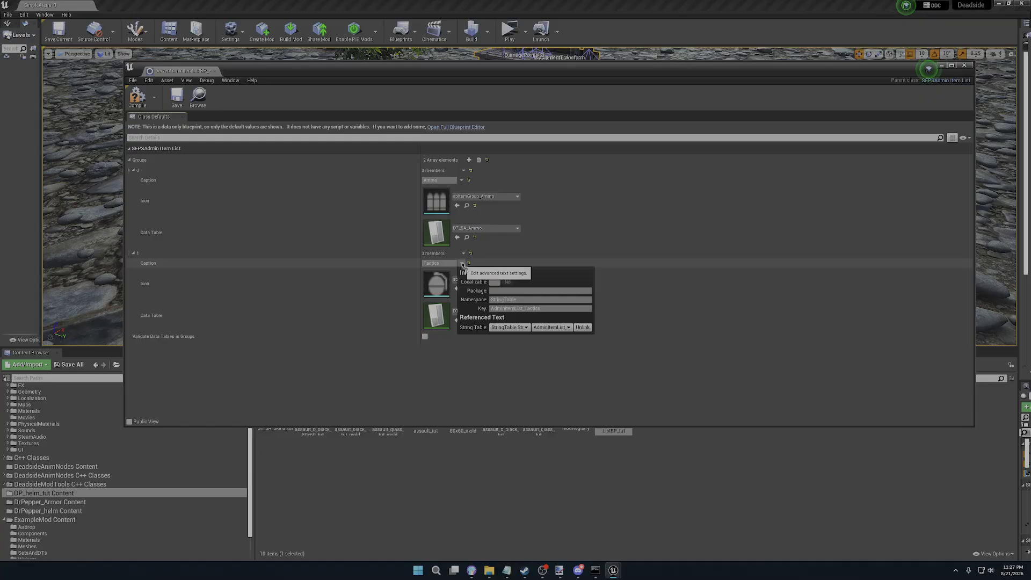
click(464, 253)
click(475, 270)
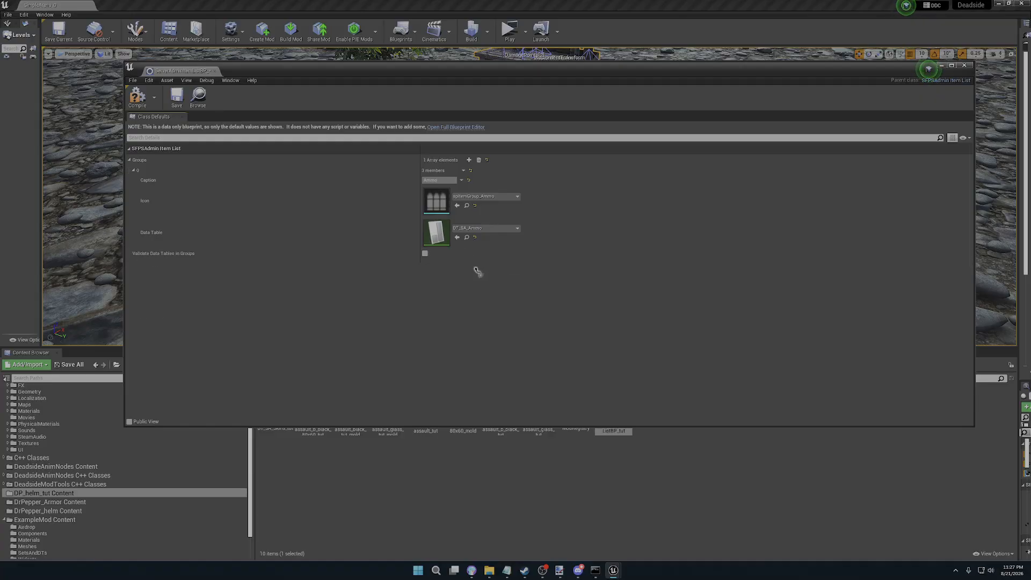
click(463, 170)
click(475, 187)
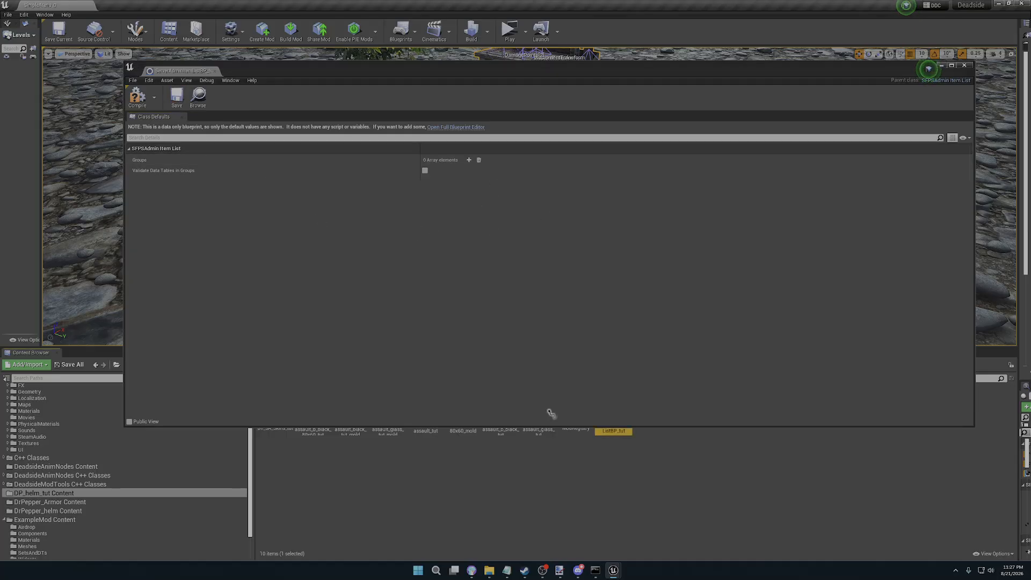
- Add one new element to the Groups array and set its icon to the sprite equip_helmet_assault_b_black_80x60_tut
click(468, 161)
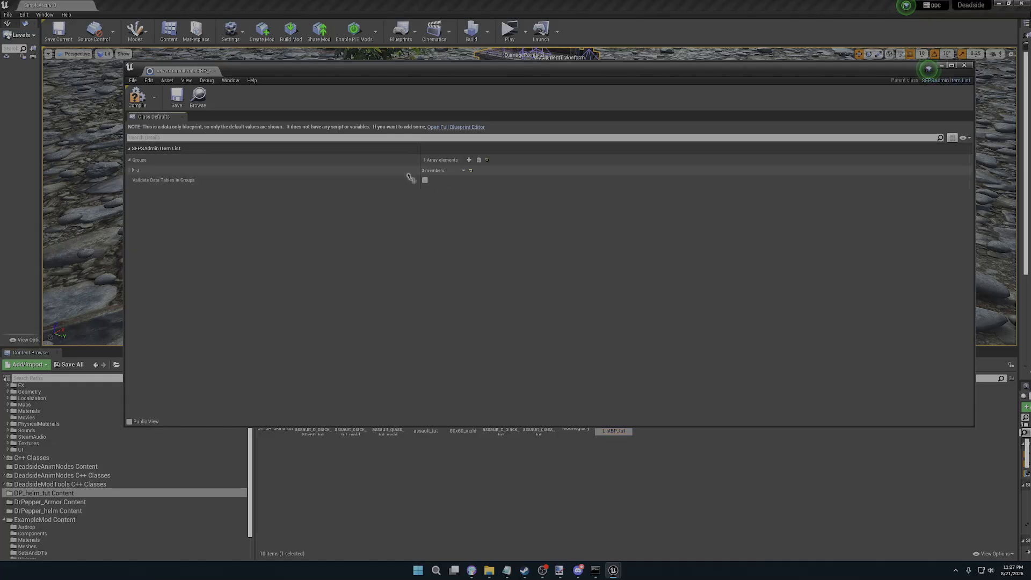
click(134, 170)
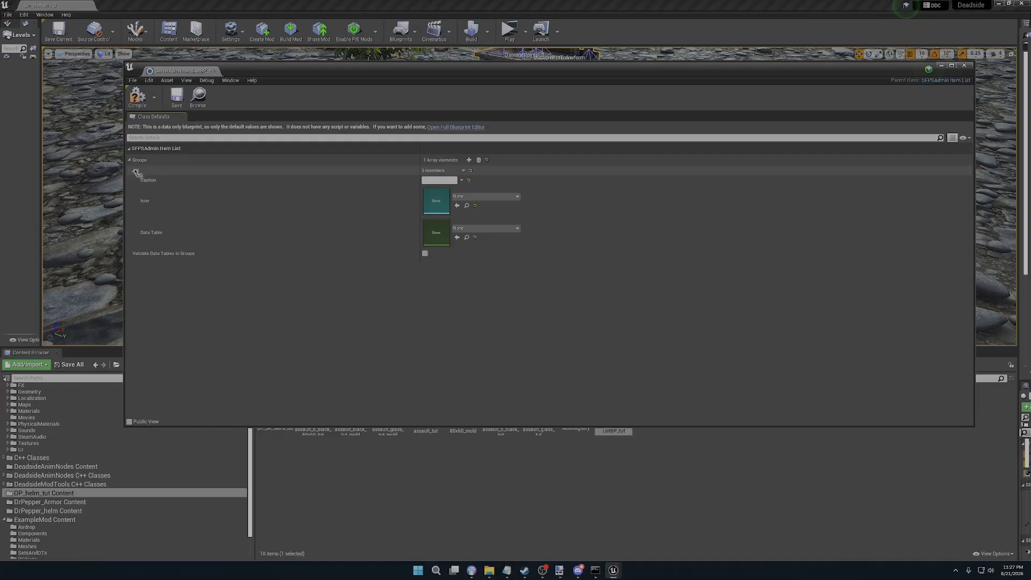
click(479, 196)
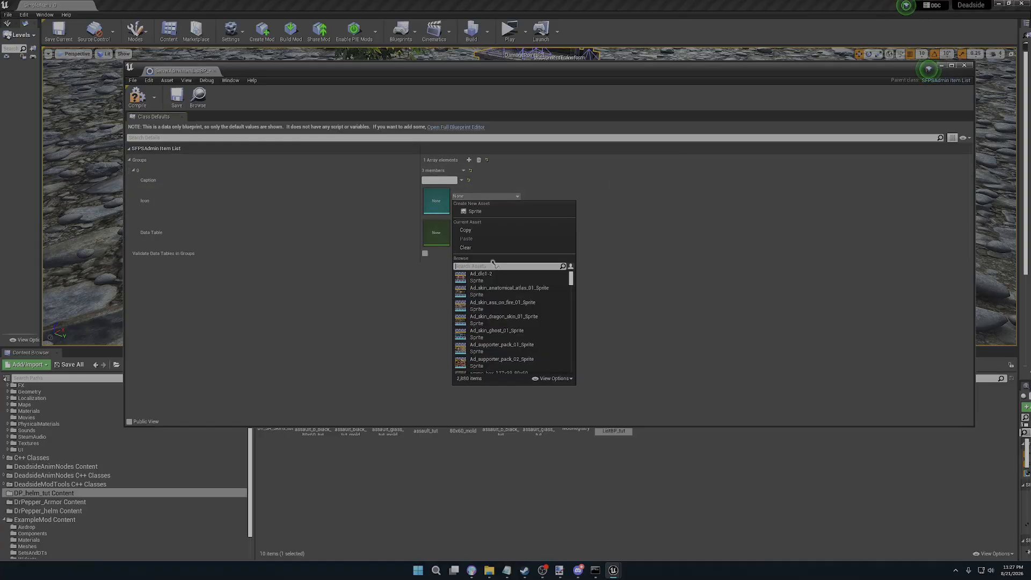
text(tut)
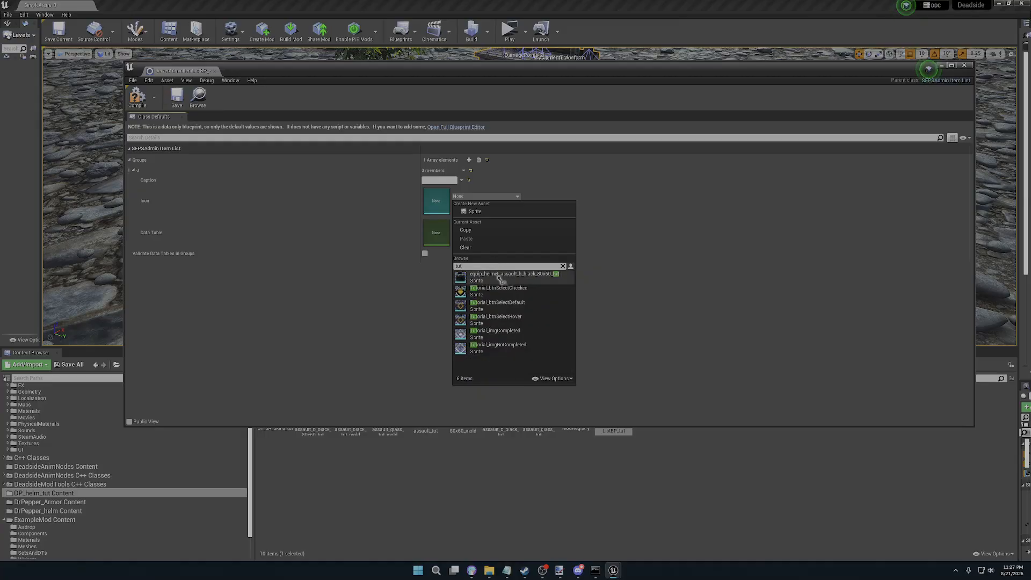
click(501, 275)
- Set the new group's data table to DT_SA_Skins_tut, and compile and save the blueprint
click(475, 229)
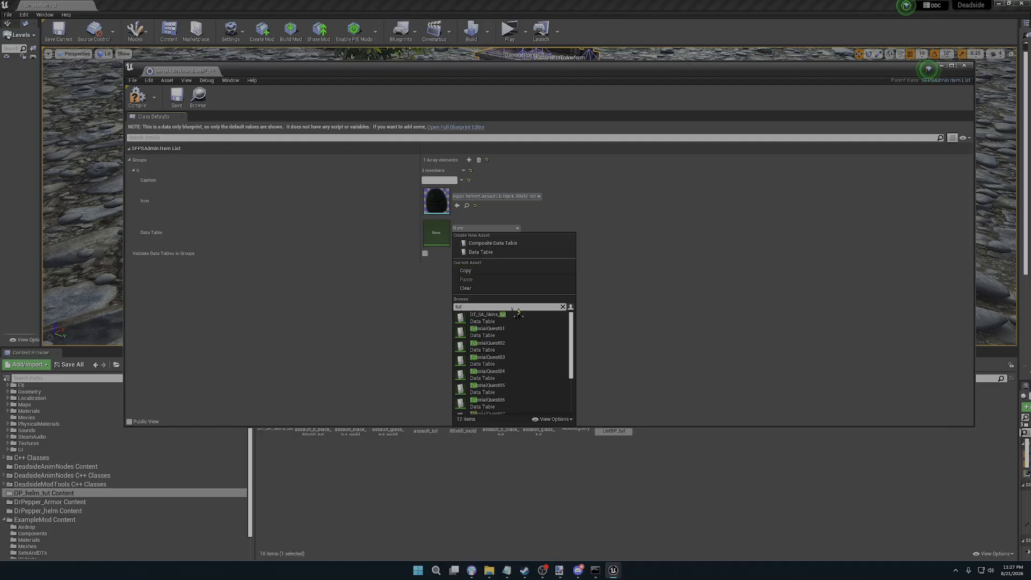
click(492, 318)
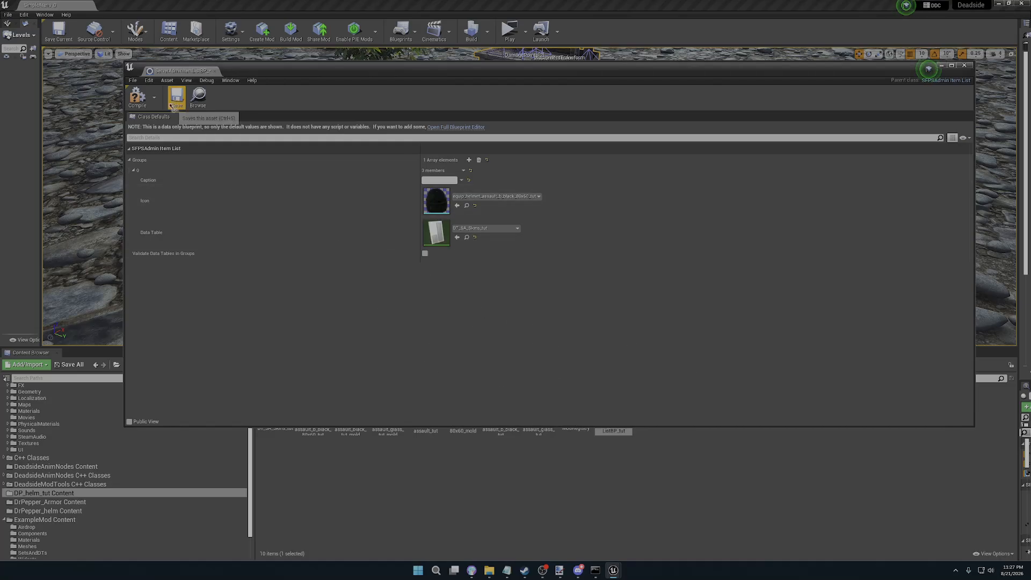
click(140, 99)
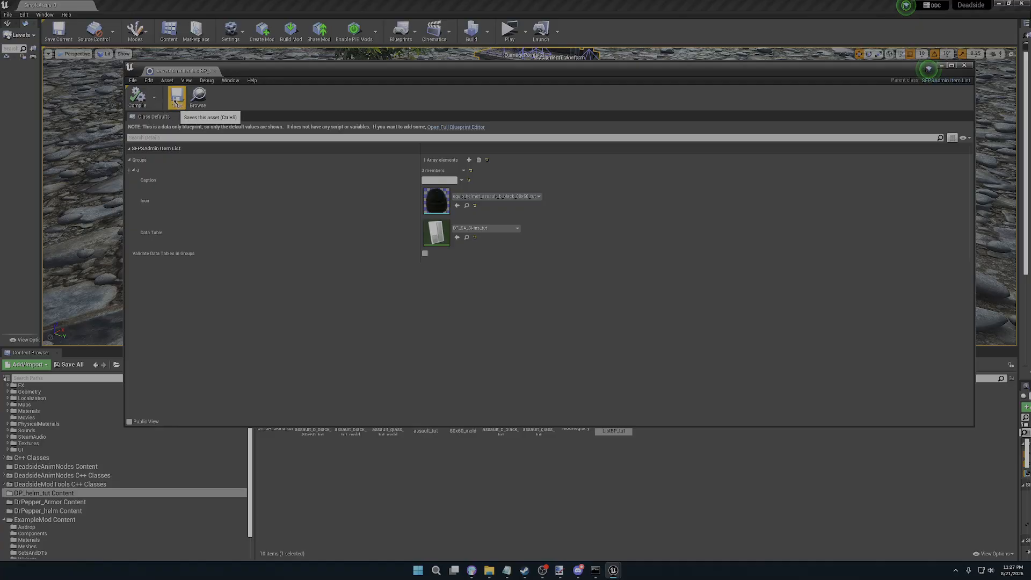
click(175, 101)
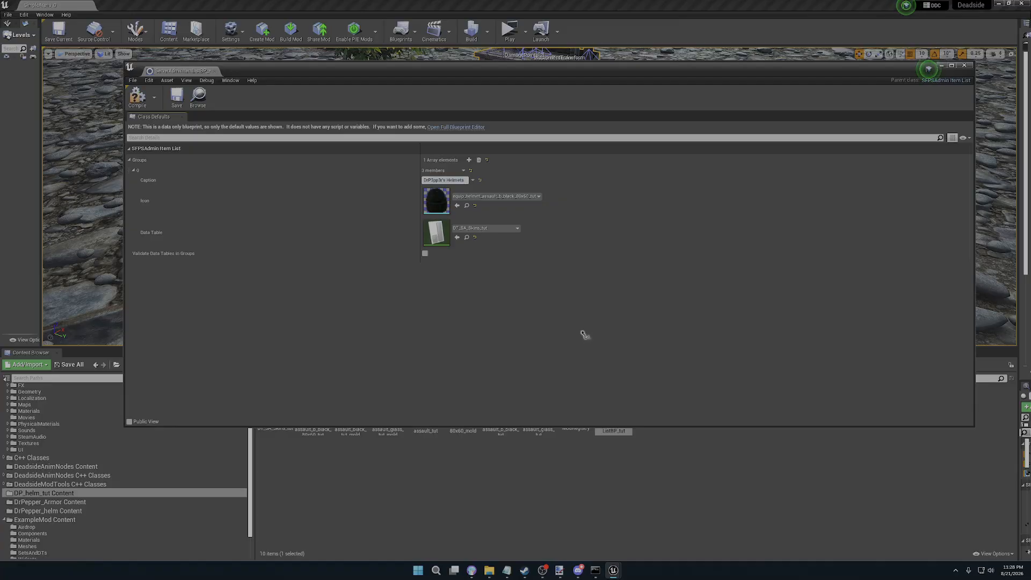
- Caption the new group with the creator's nickname followed by "Helmets", check its text settings, and compile and close the blueprint
click(473, 180)
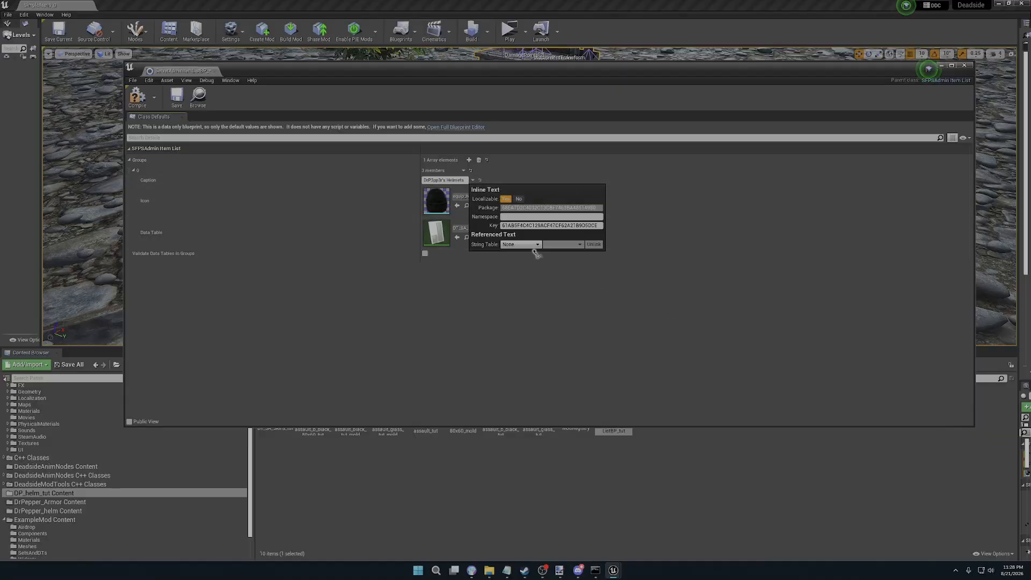
click(530, 290)
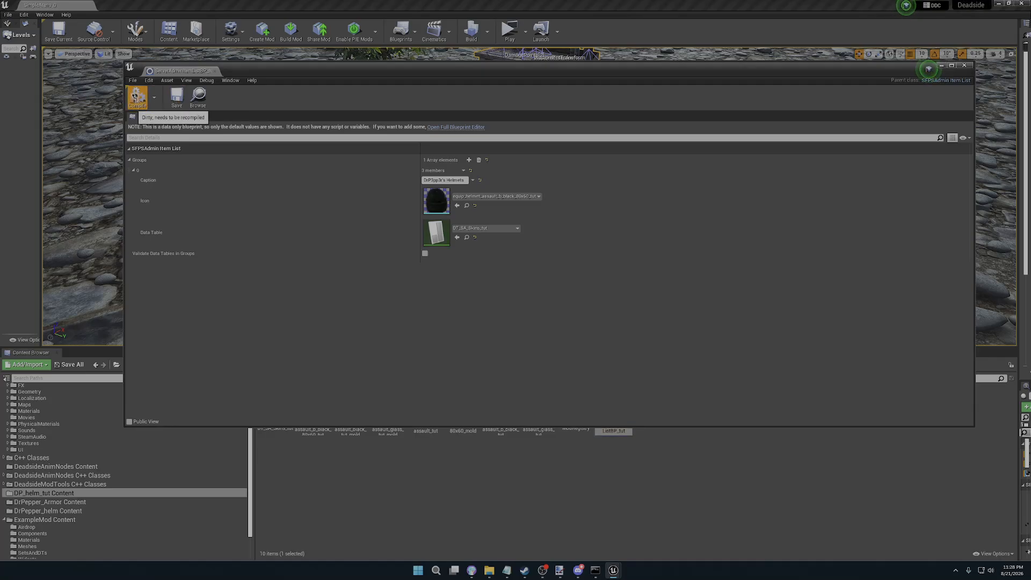
click(138, 98)
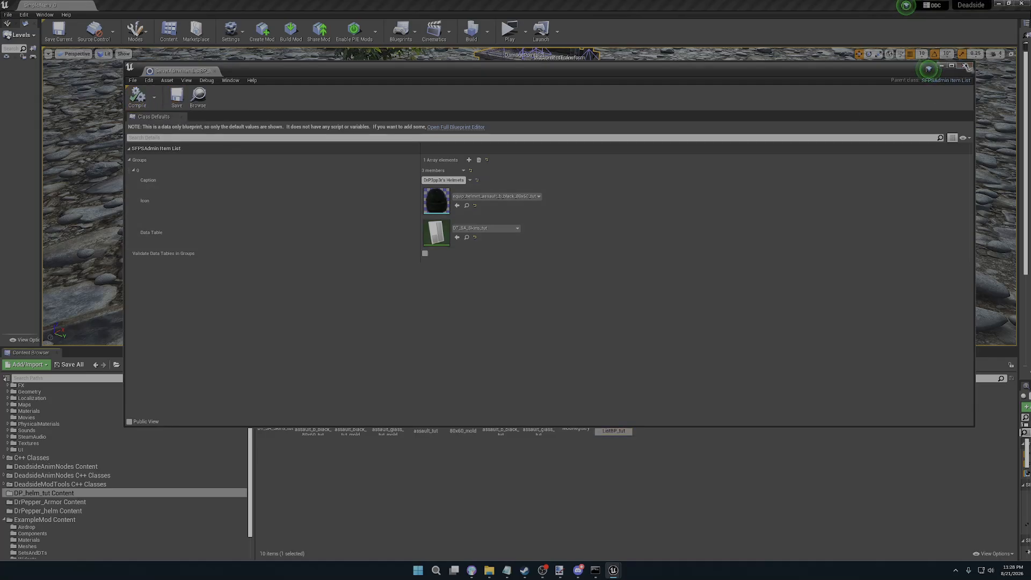
click(964, 65)
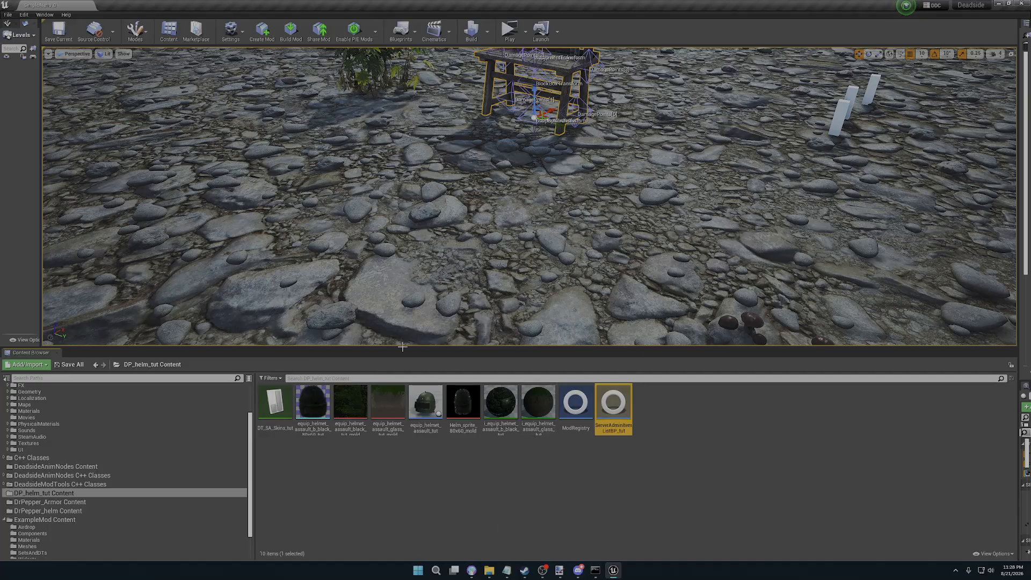
drag(405, 344, 405, 320)
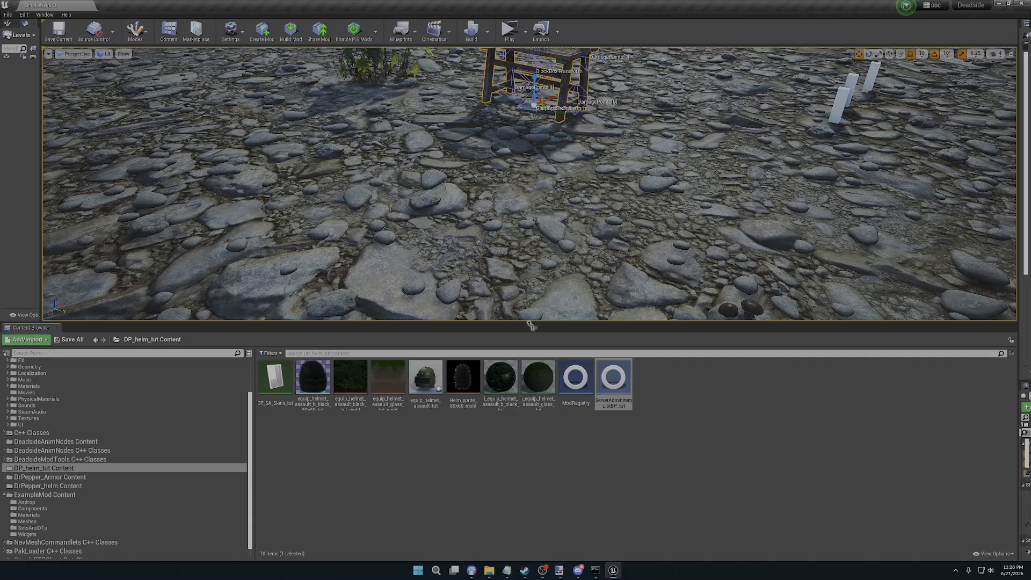
drag(529, 327, 534, 403)
double_click(574, 458)
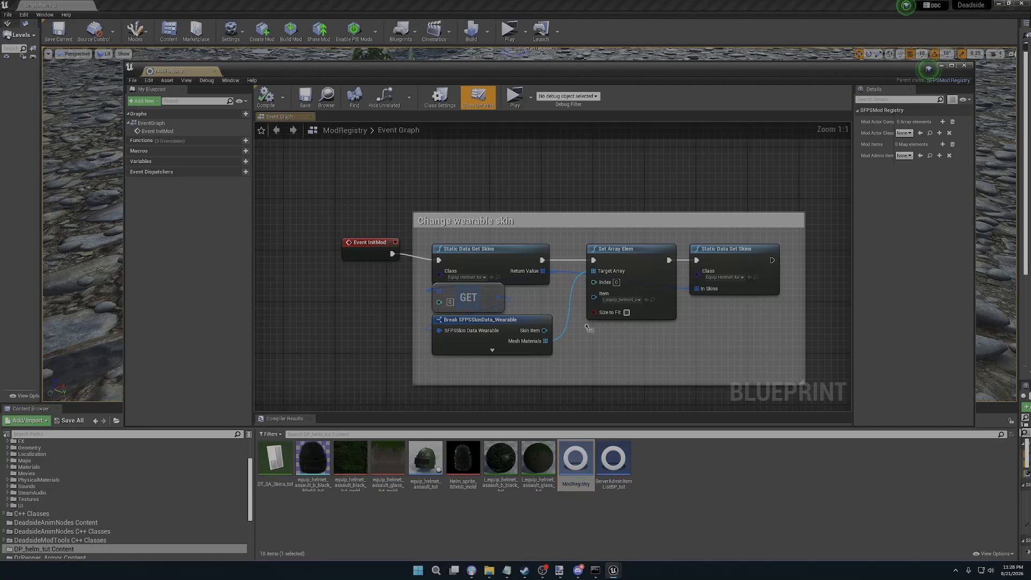
drag(694, 73, 611, 77)
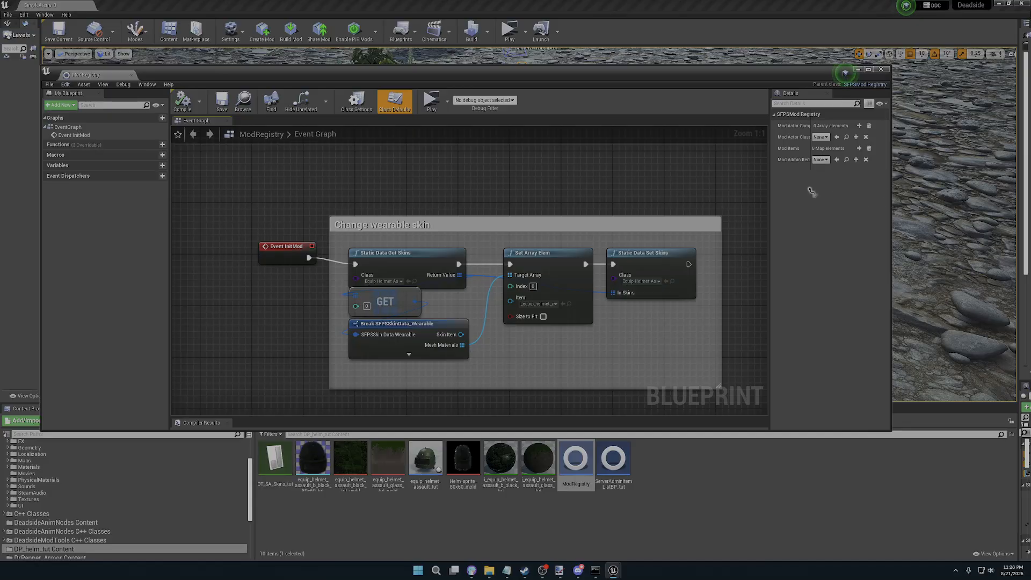
click(821, 160)
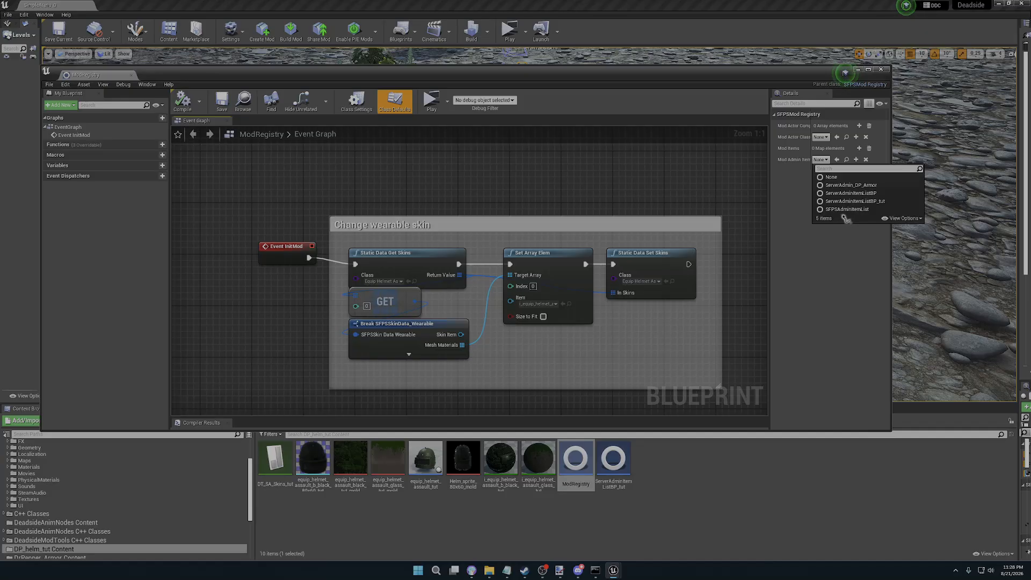
click(882, 70)
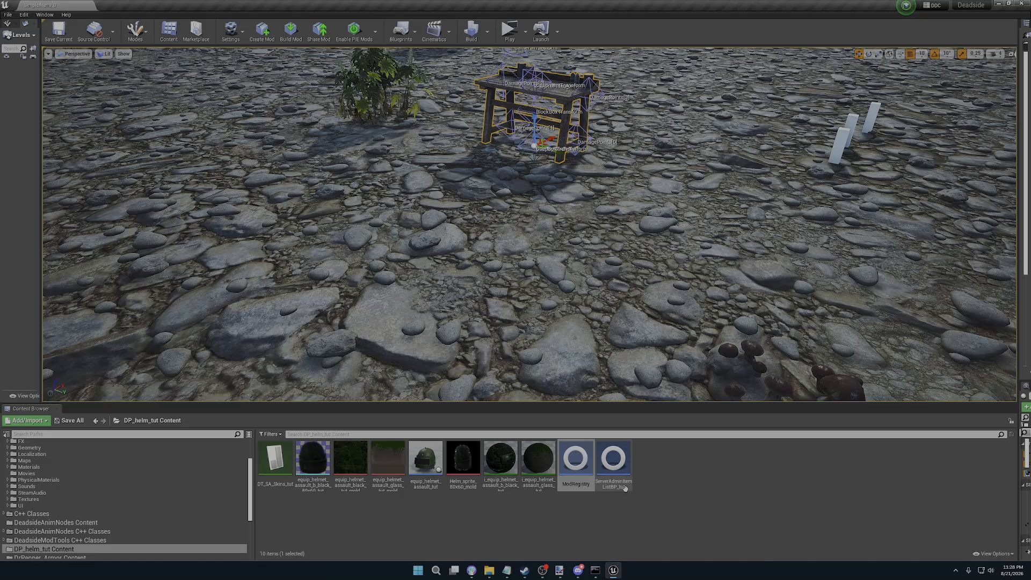
- Open the ModRegistry blueprint and set its Mod Admin Item List BP to ServerAdminItemListBP_tut
double_click(576, 459)
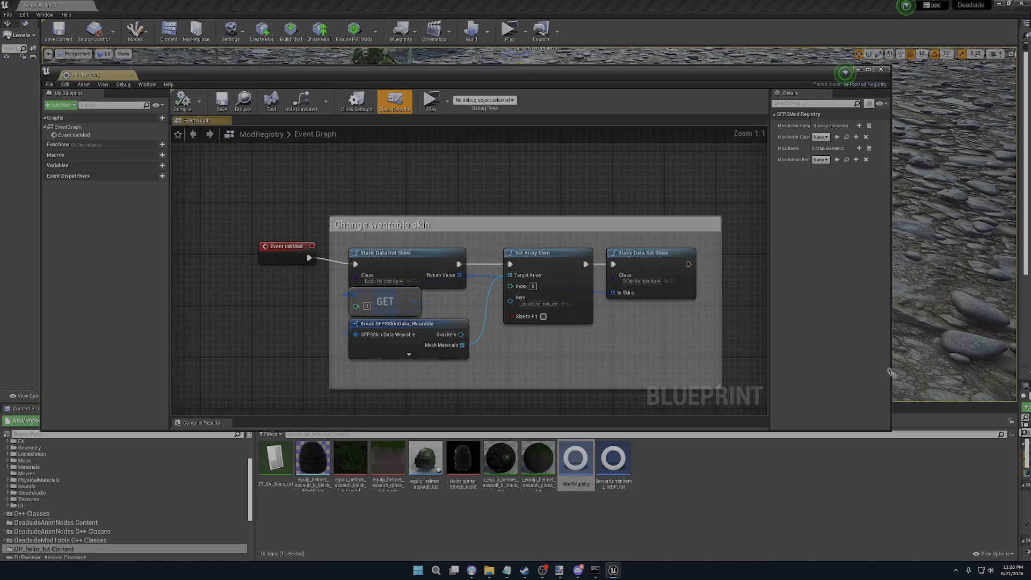
click(818, 160)
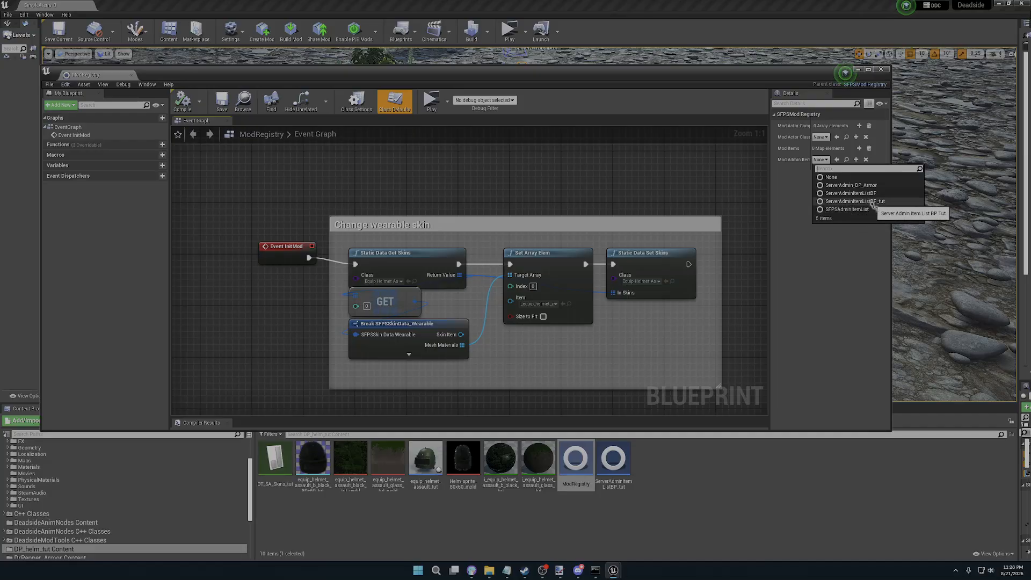
click(874, 202)
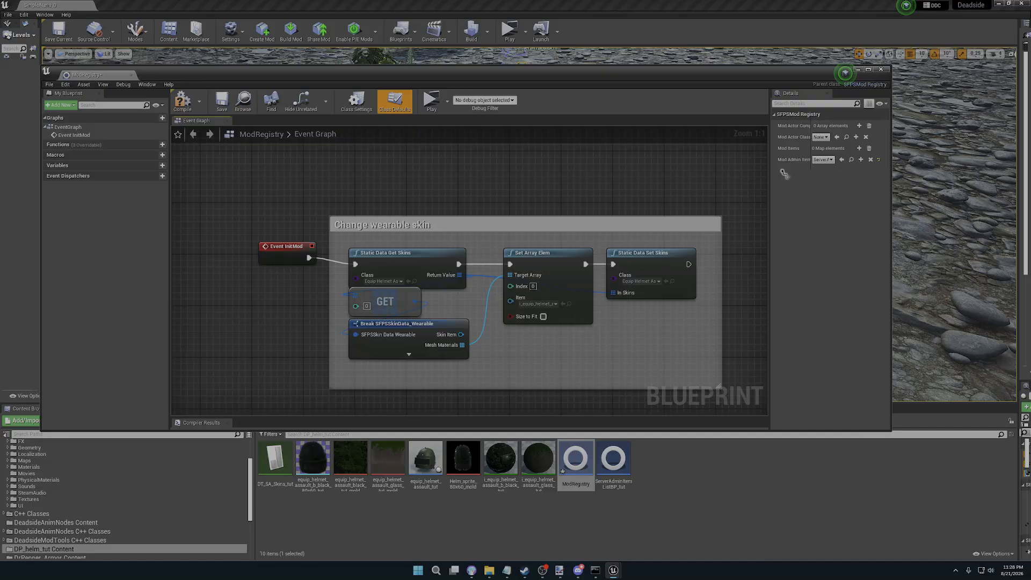
- Add one Mod Items map element with the class equip_helmet_assault_tut as its value, and save and close the ModRegistry blueprint
drag(769, 172, 655, 171)
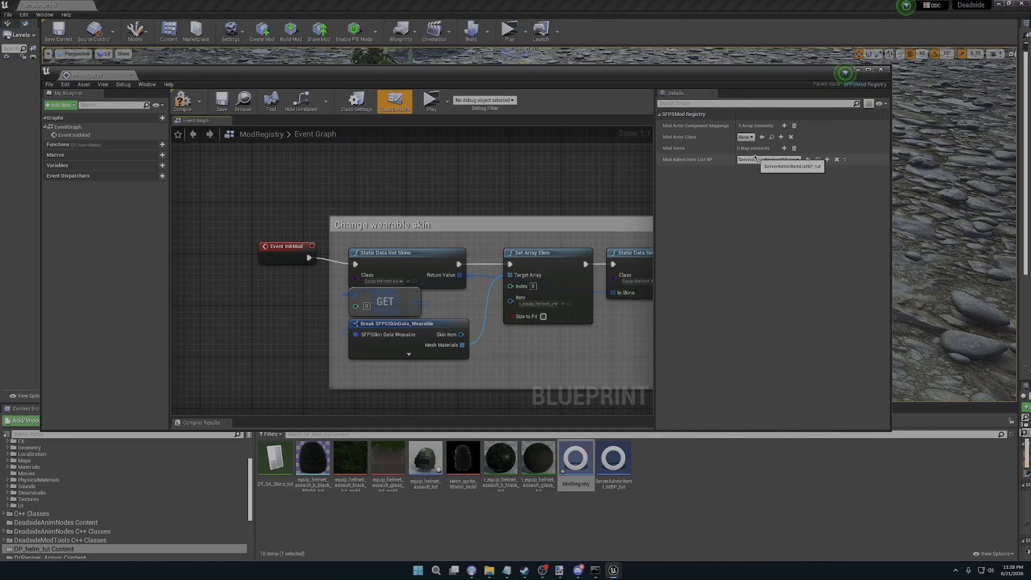
click(784, 149)
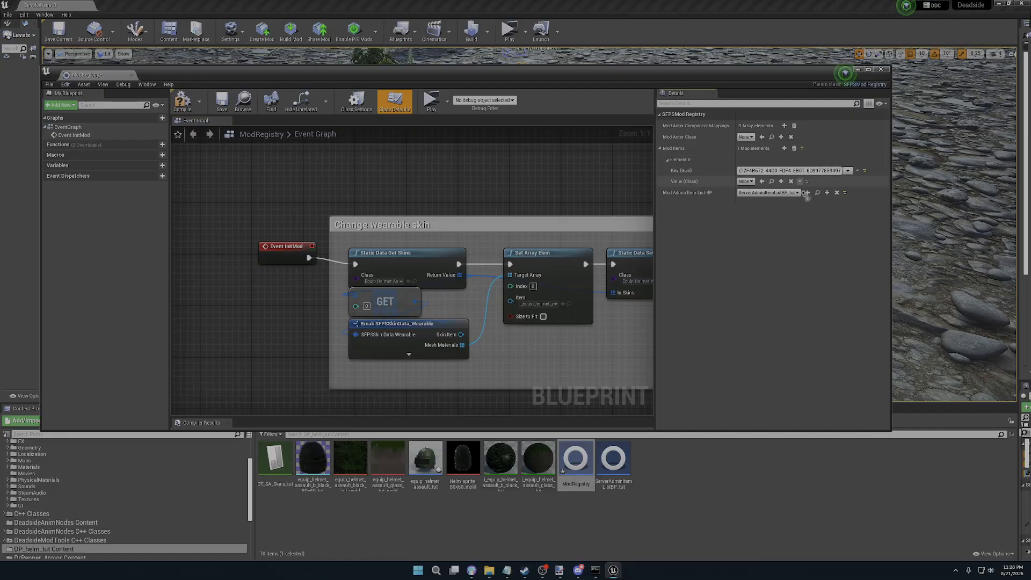
click(745, 182)
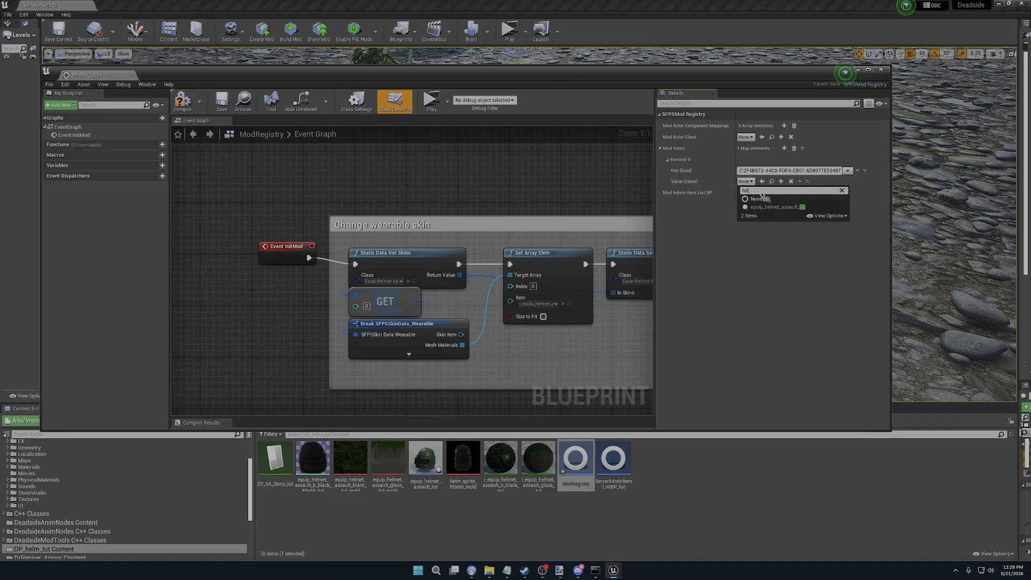
click(773, 207)
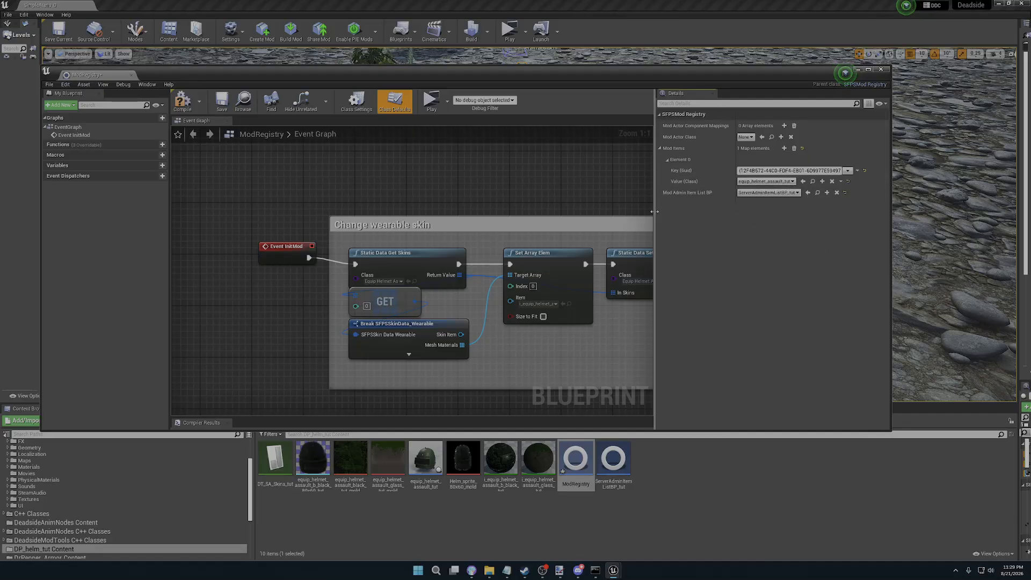
drag(654, 214, 762, 214)
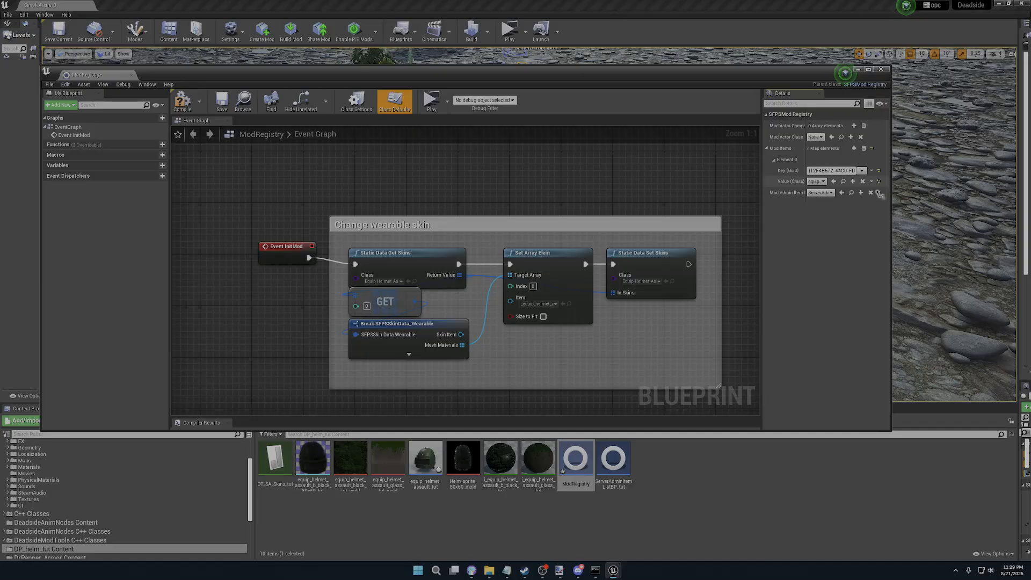
click(221, 101)
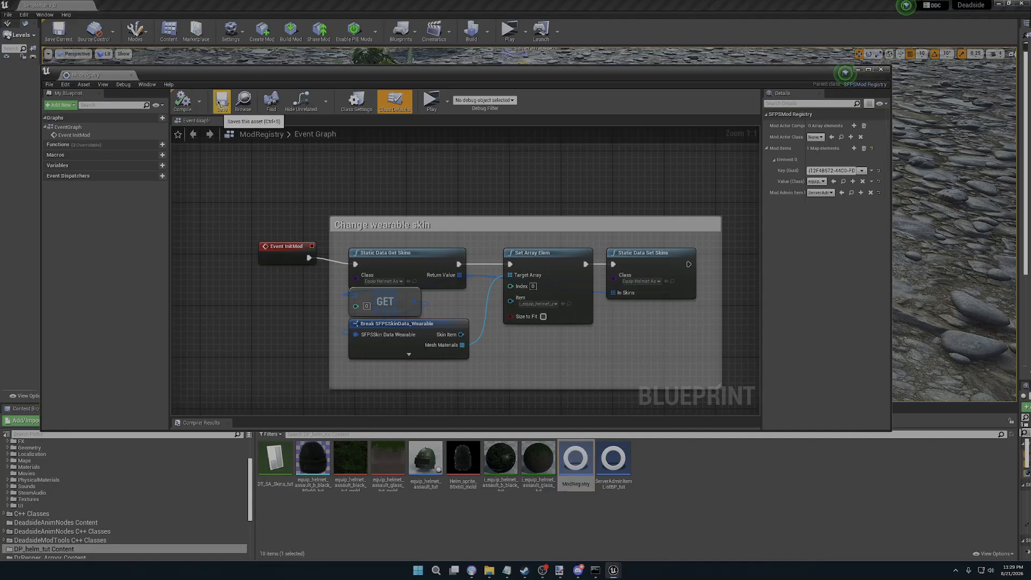
click(880, 69)
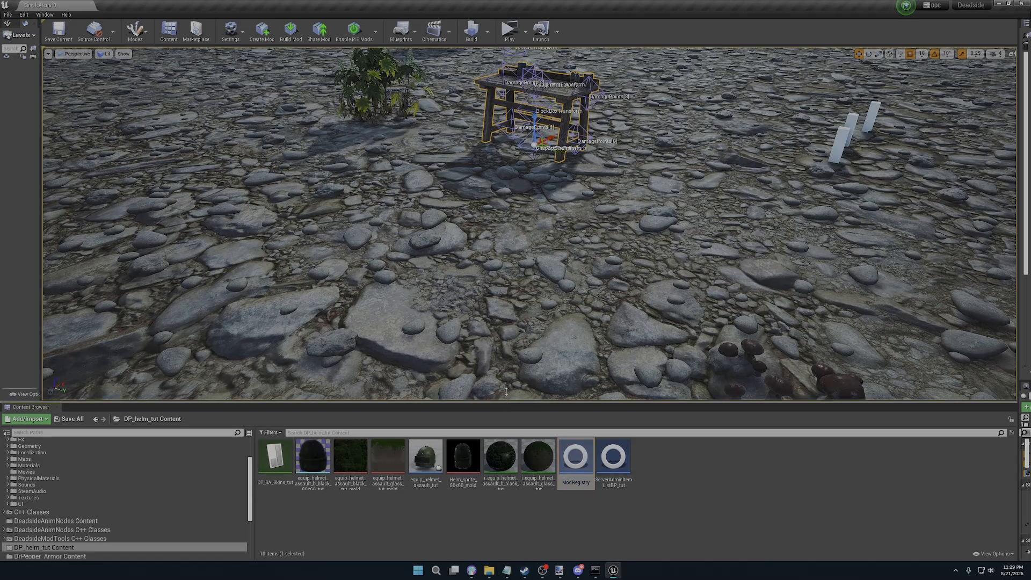
- Duplicate the material instances i_equip_helmet_assault_b_black_tut and i_equip_helmet_assault_glass_tut within the DP_helm_tut folder
drag(507, 400, 508, 324)
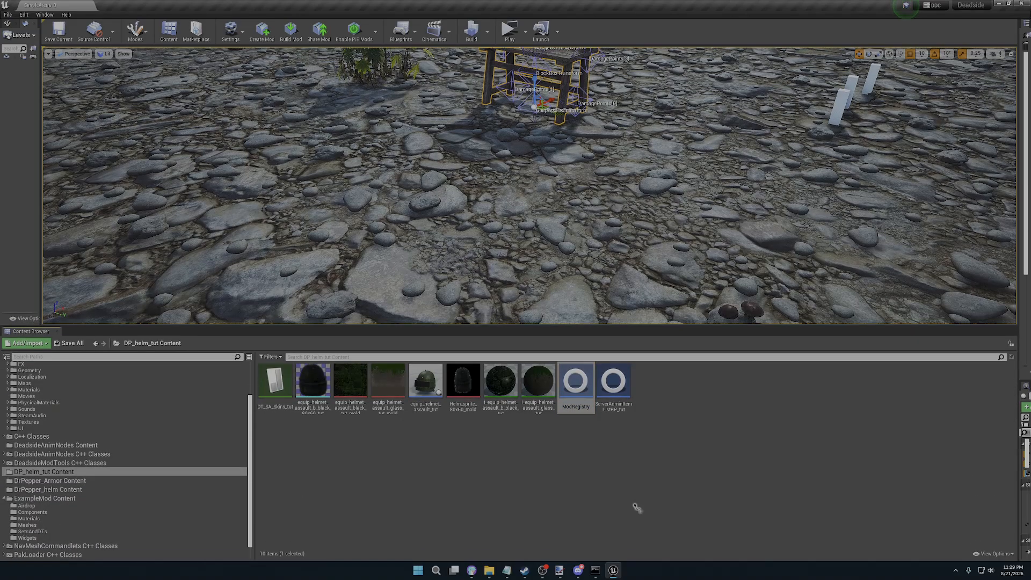
click(498, 392)
ctrl+click(533, 389)
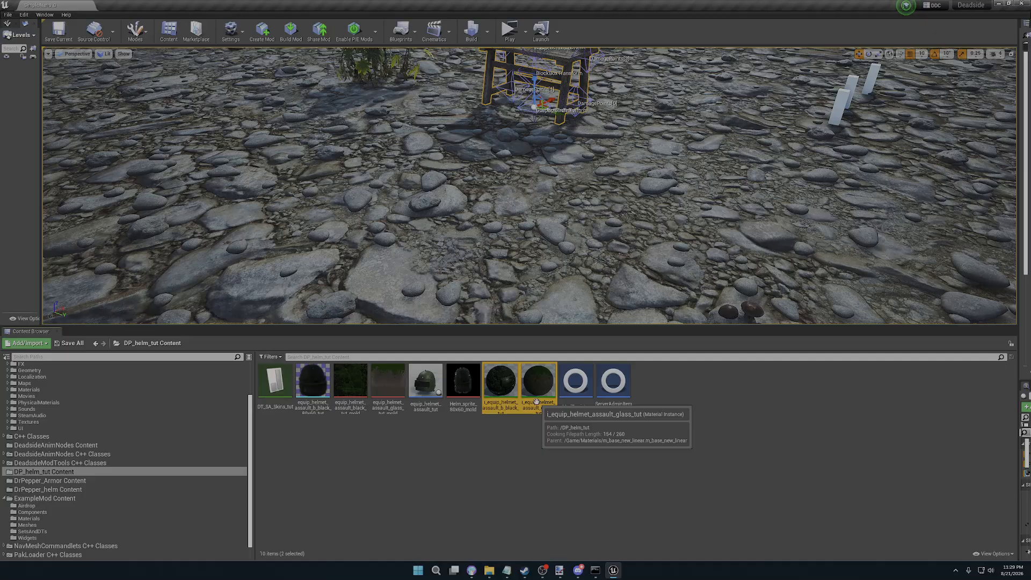
click(688, 410)
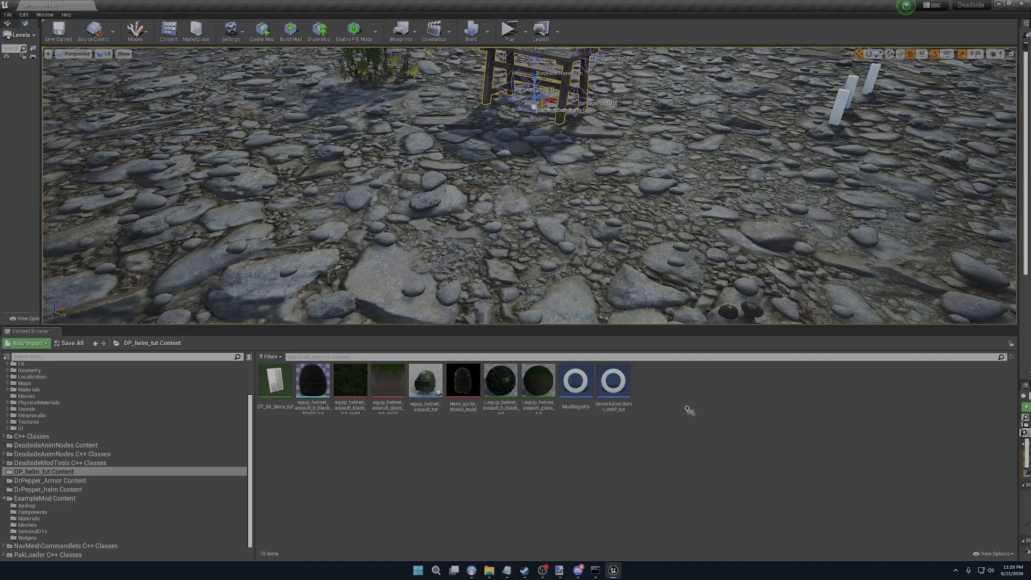
key(ctrl+v)
click(656, 407)
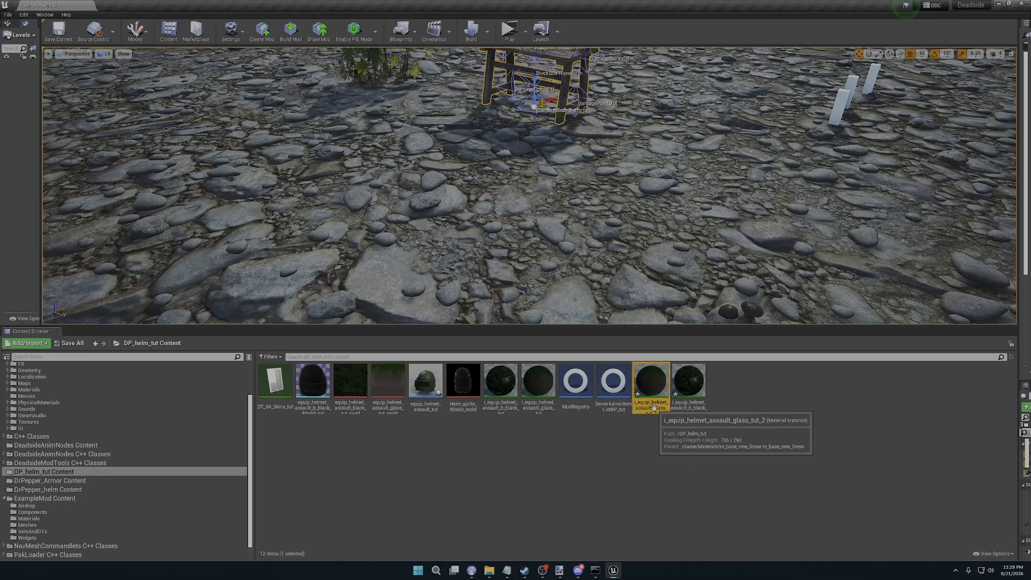
click(660, 410)
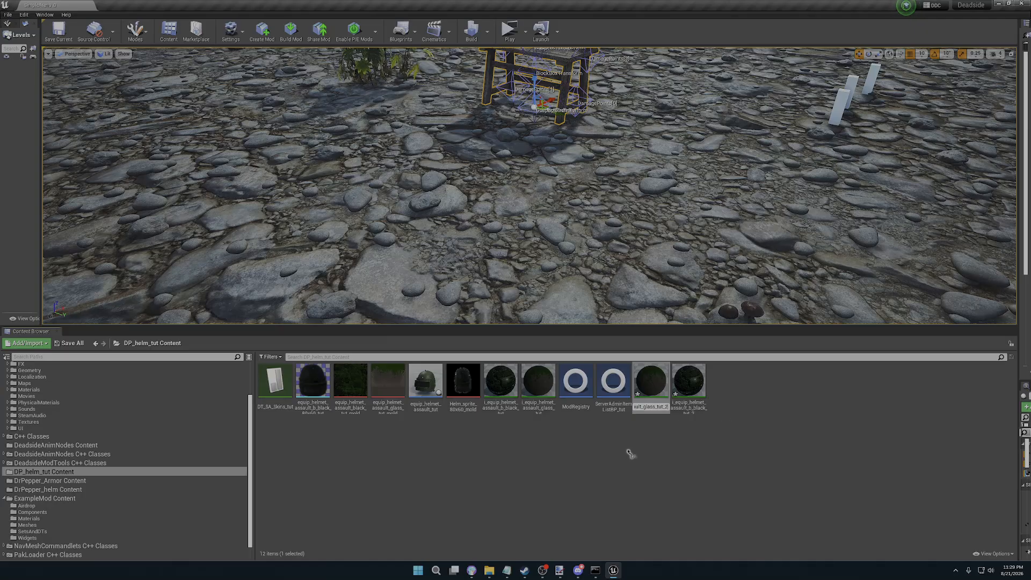
click(699, 407)
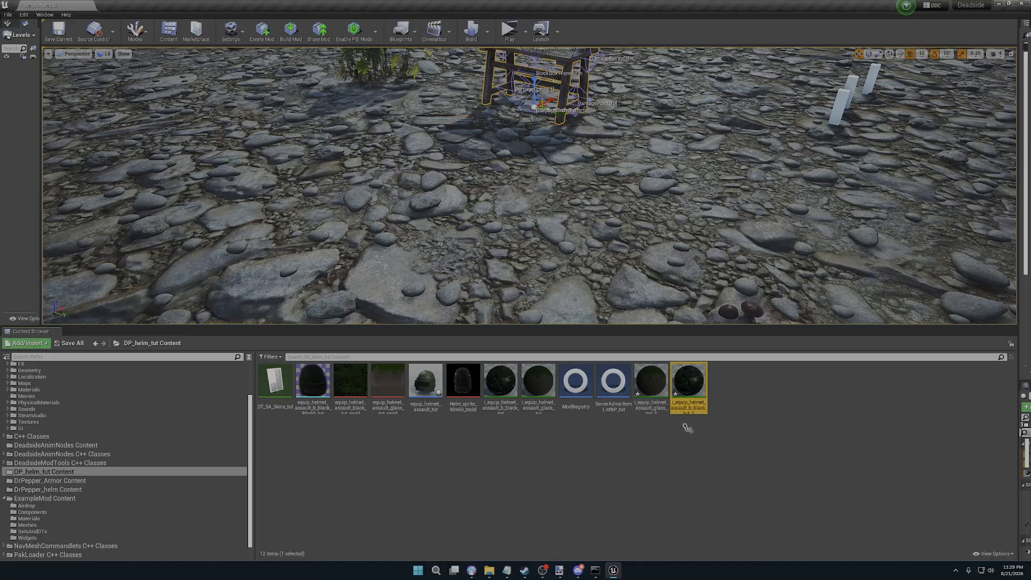
- Duplicate the helmet sprite equip_helmet_assault_b_black_80x60_tut within the DP_helm_tut folder
click(432, 407)
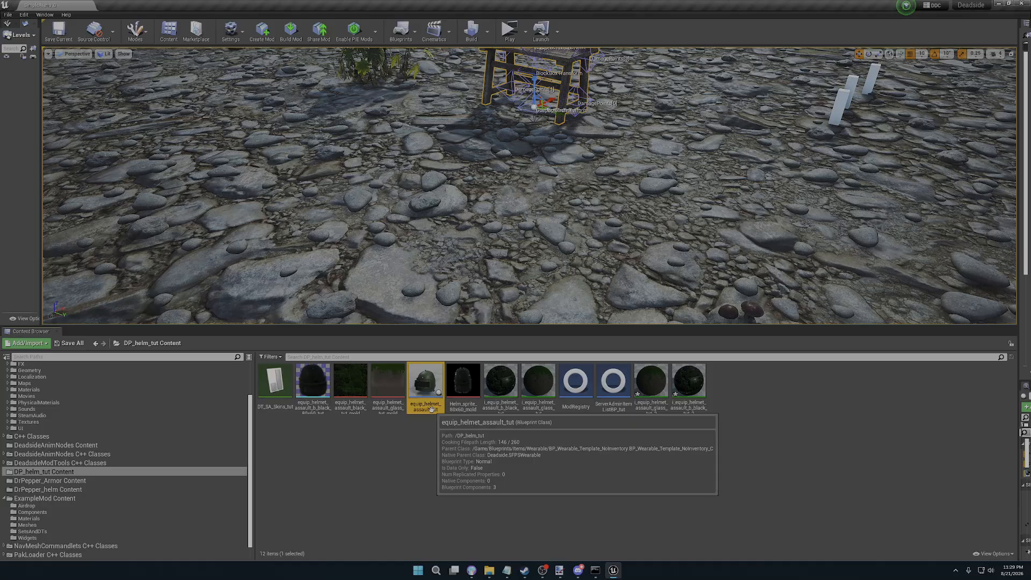
click(461, 415)
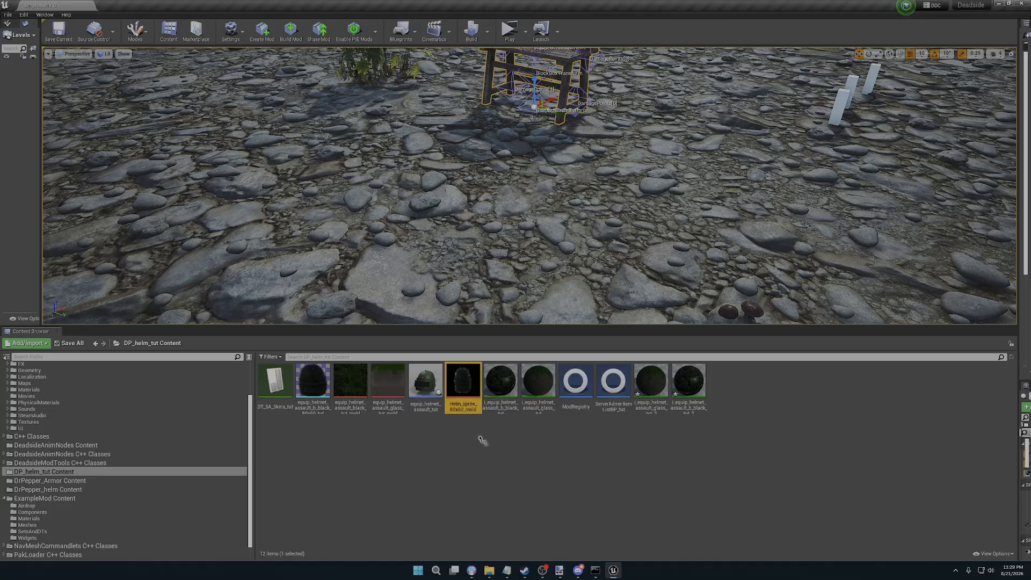
click(322, 406)
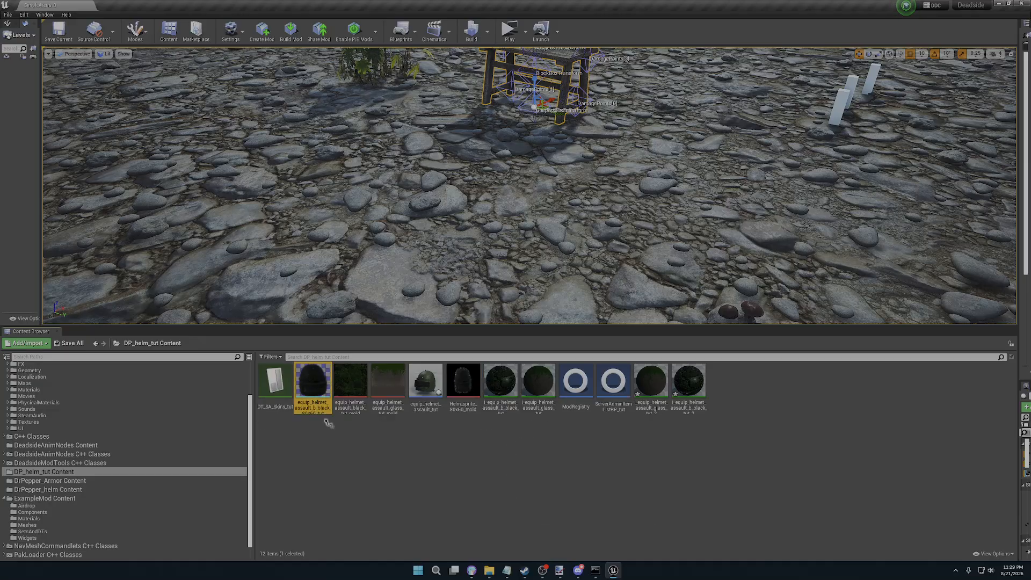
click(762, 395)
key(ctrl+v)
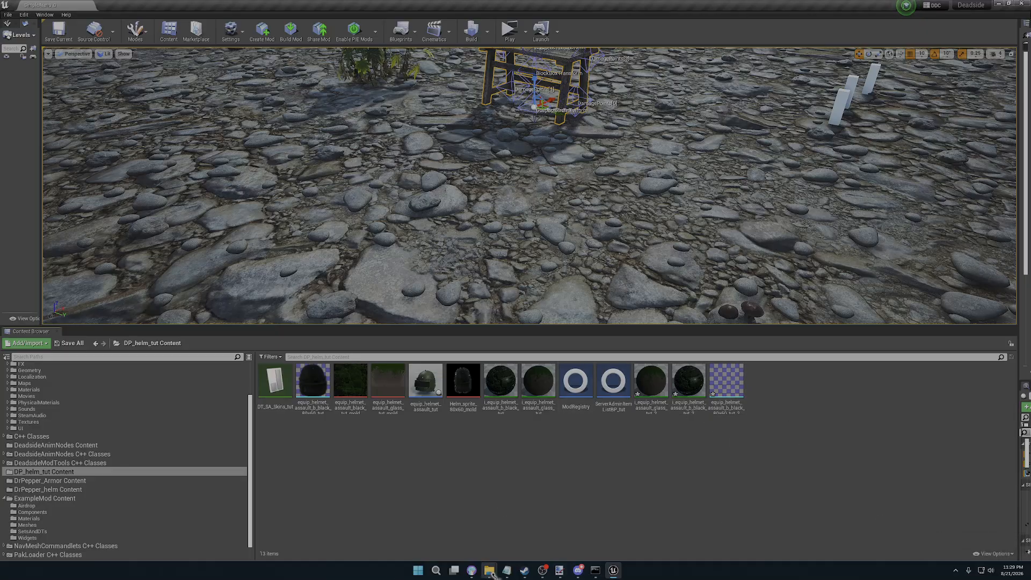
- Import equip_helmet_assault_black_tut_moldy, equip_helmet_assault_glass_tut_moldy and helm_tut_moldy_sprite from the Pictures folder in File Explorer into DP_helm_tut
mouse_move(493, 572)
click(488, 502)
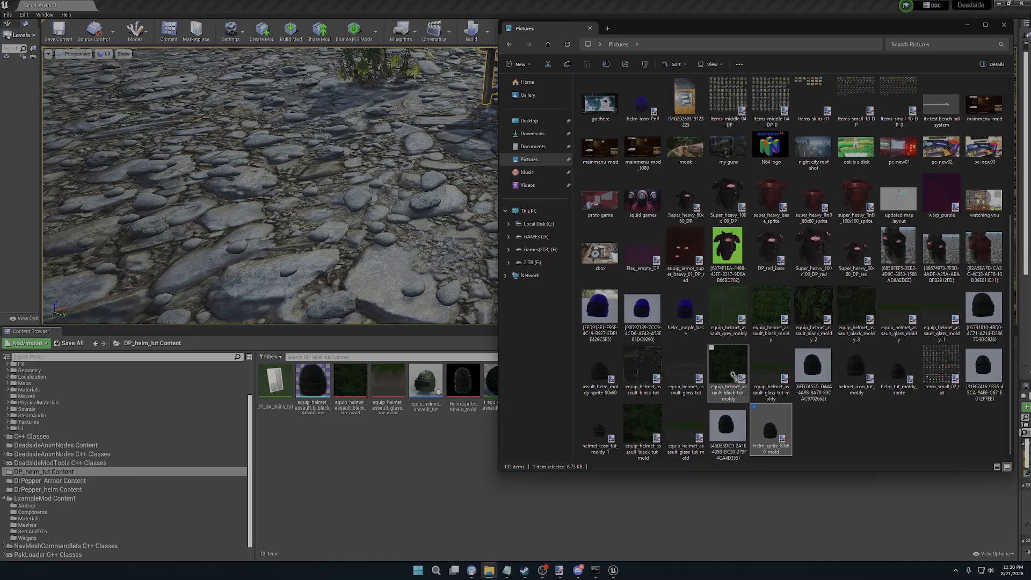
drag(733, 369, 383, 504)
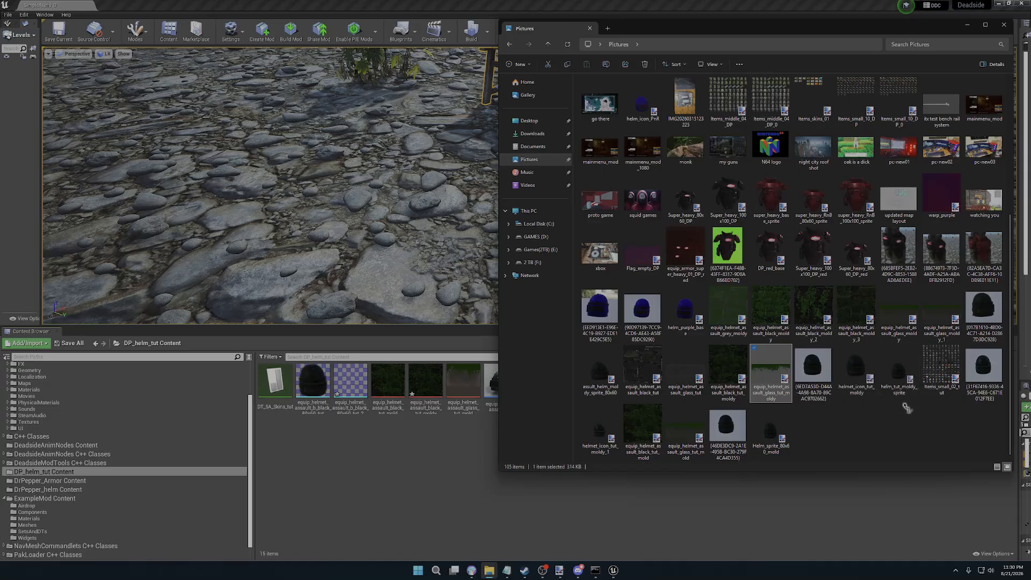
drag(902, 401, 411, 502)
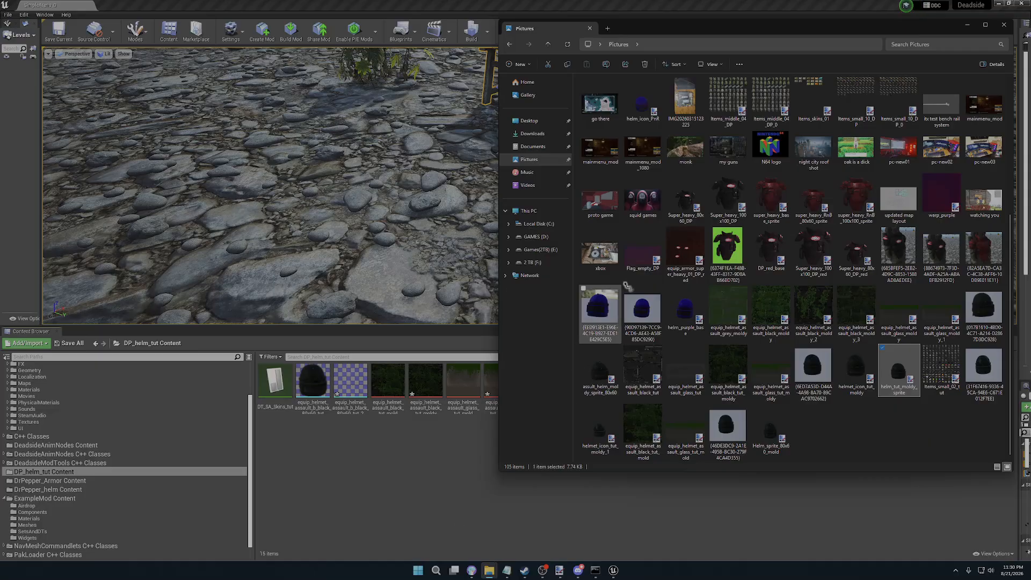
drag(920, 30, 1030, 43)
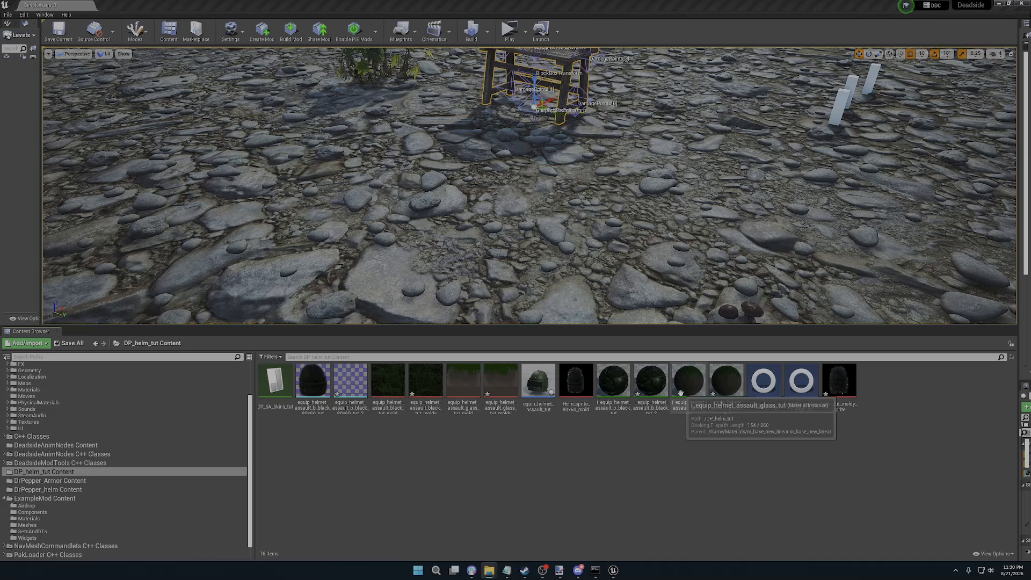
- Set the DiffuseMap of the duplicated black helmet material instance to equip_helmet_assault_black_tut_moldy, and save and close it
click(651, 384)
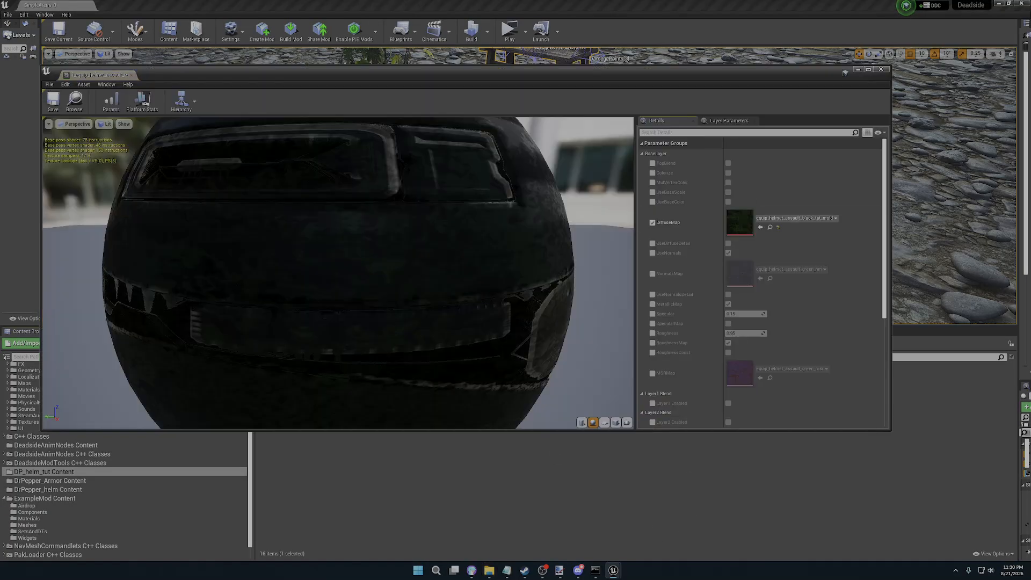
click(776, 218)
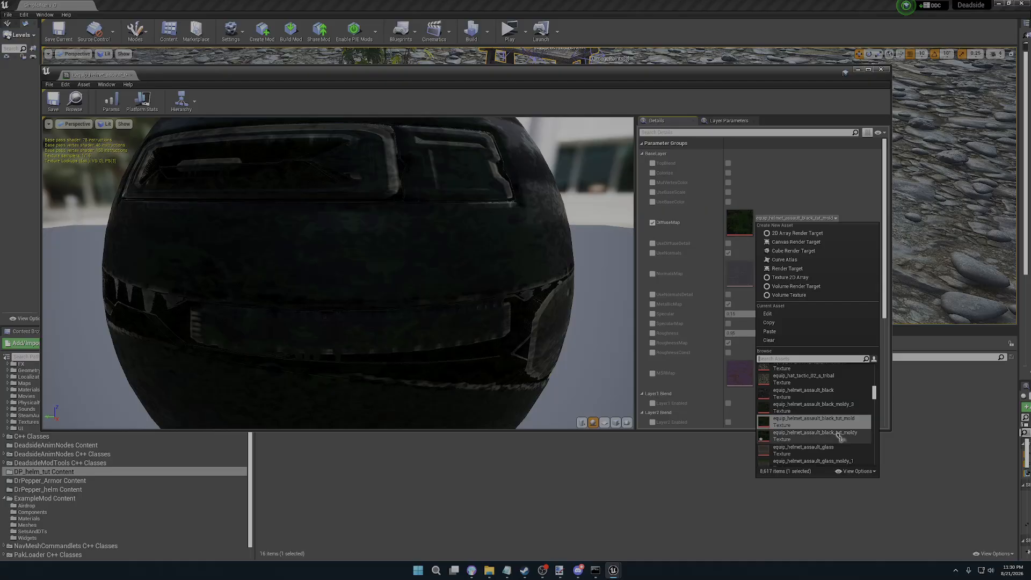
click(838, 435)
click(50, 100)
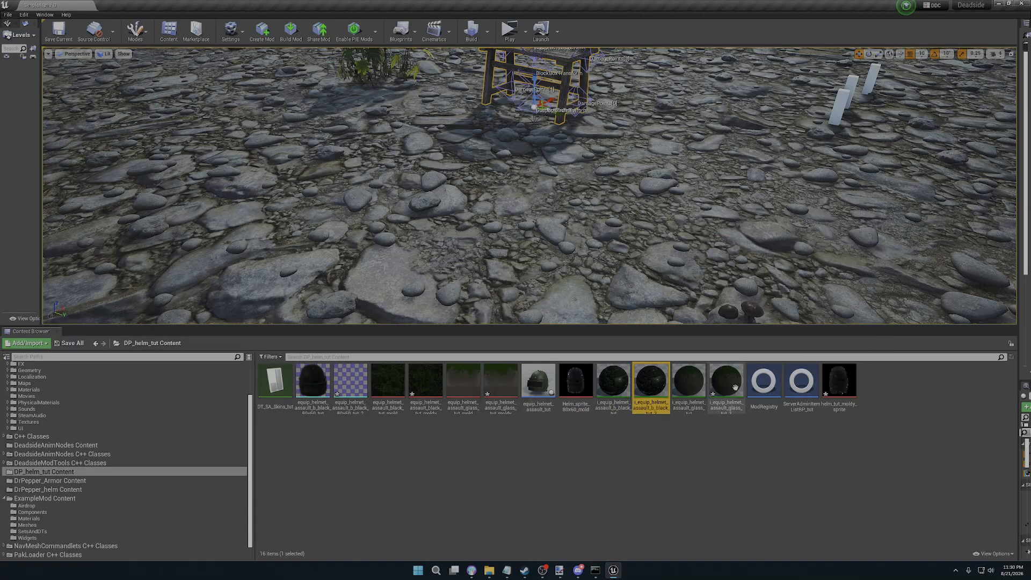
- Set the DiffuseMap of the duplicated glass material instance to equip_helmet_assault_glass_tut_moldy, and save and close it
click(728, 382)
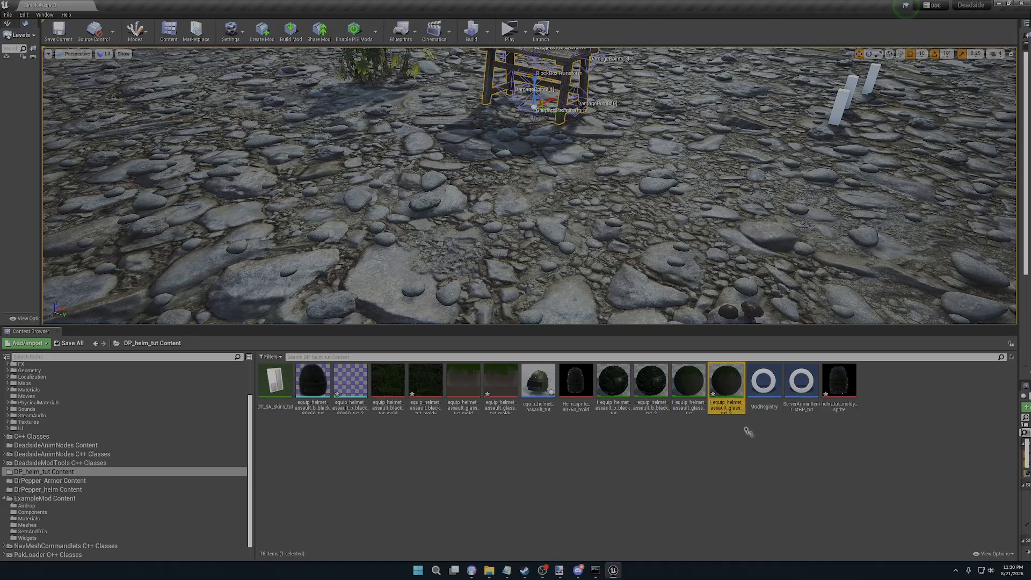
double_click(728, 382)
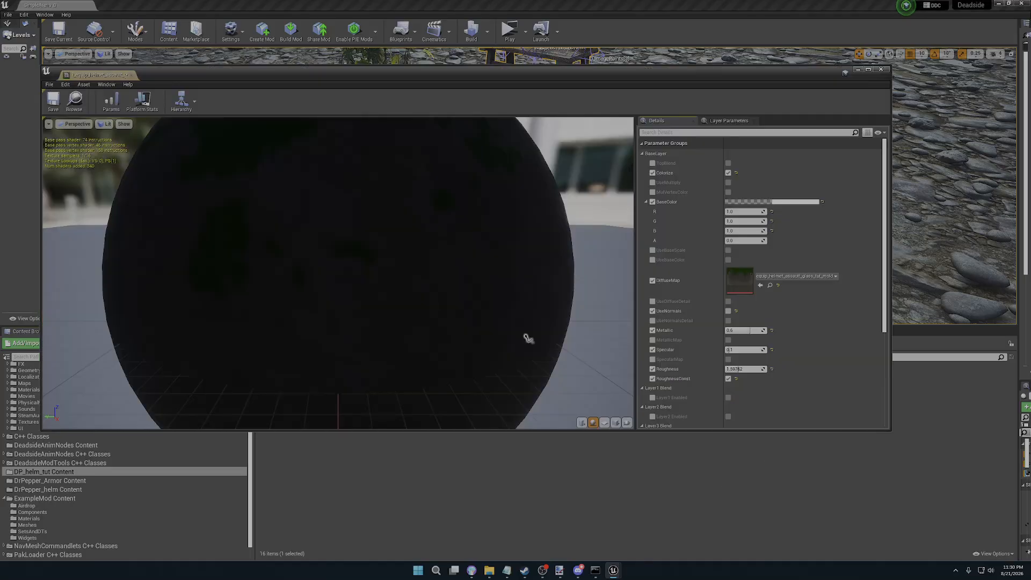
click(796, 276)
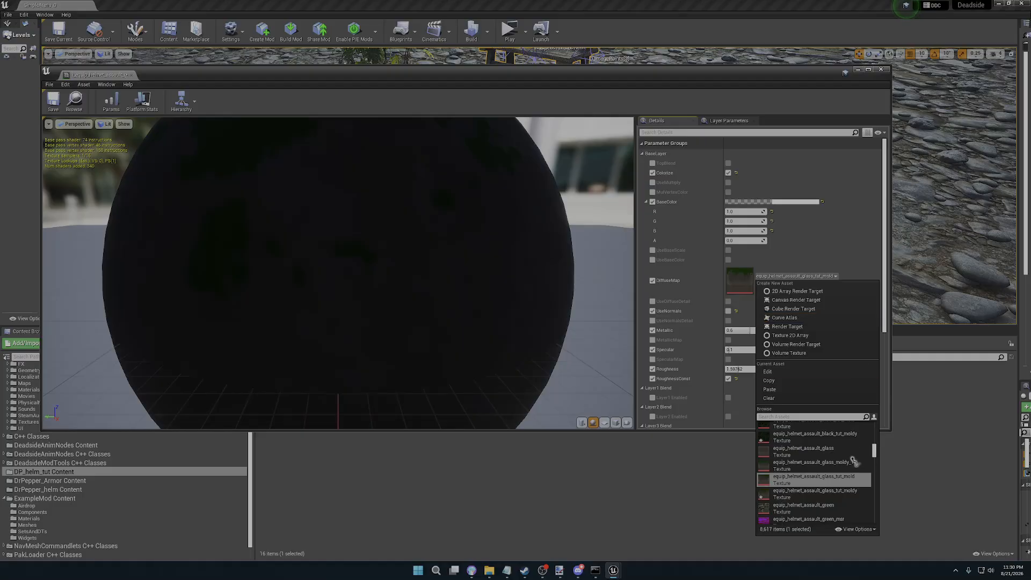
click(840, 493)
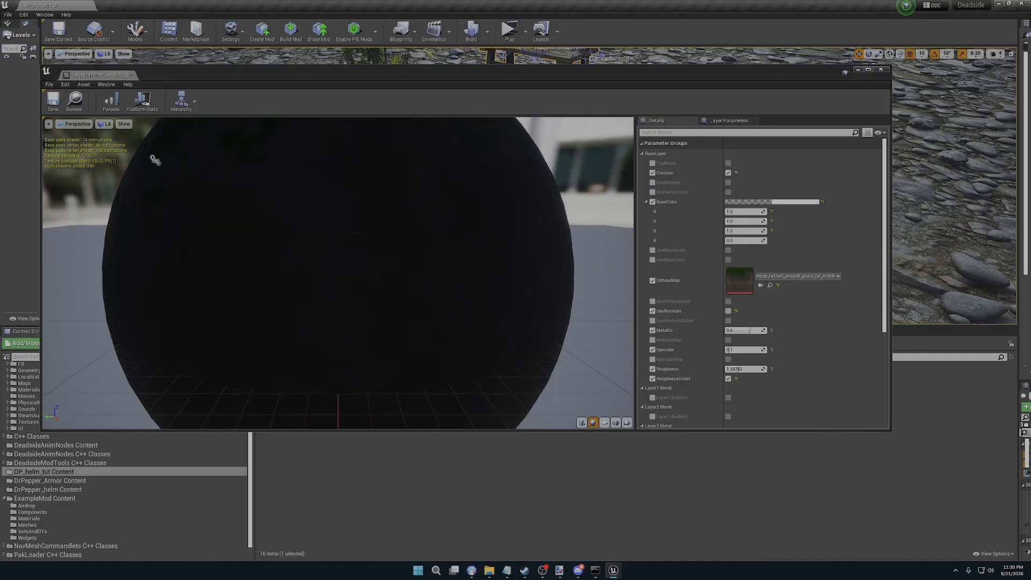
click(881, 69)
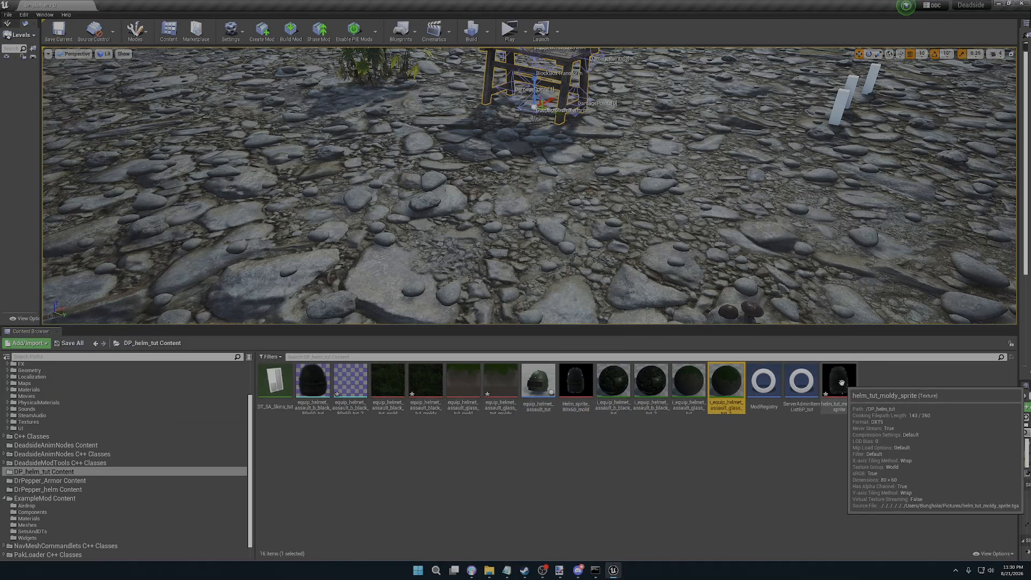
- Set the source texture of the duplicated helmet sprite in DP_helm_tut to helm_tut_moldy_sprite
double_click(349, 386)
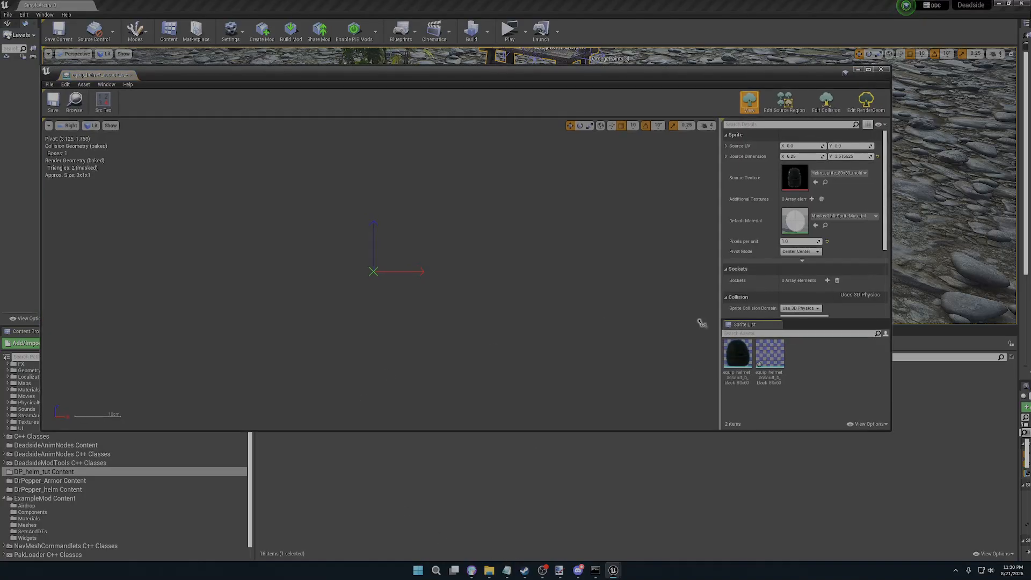
click(851, 173)
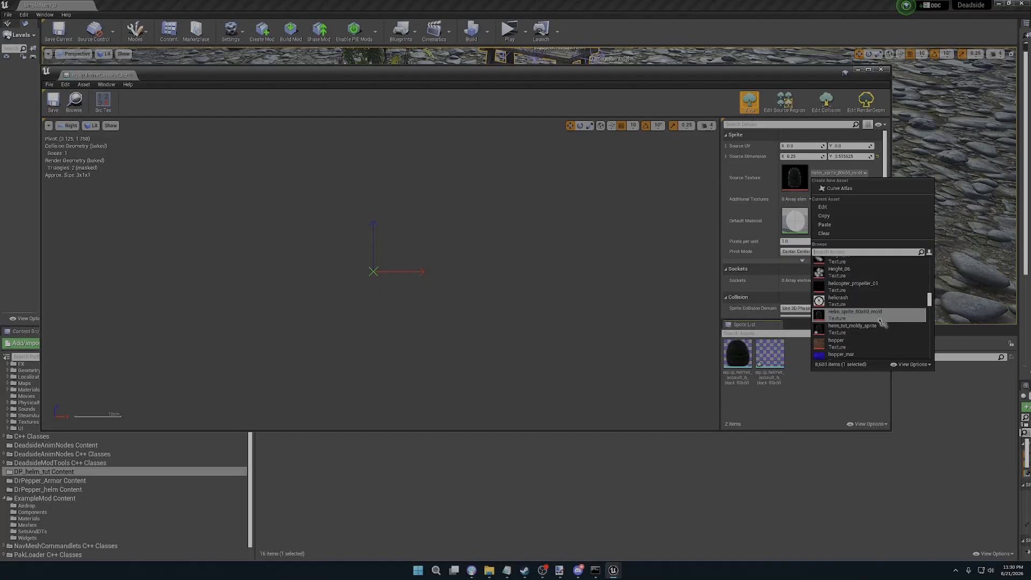
click(868, 332)
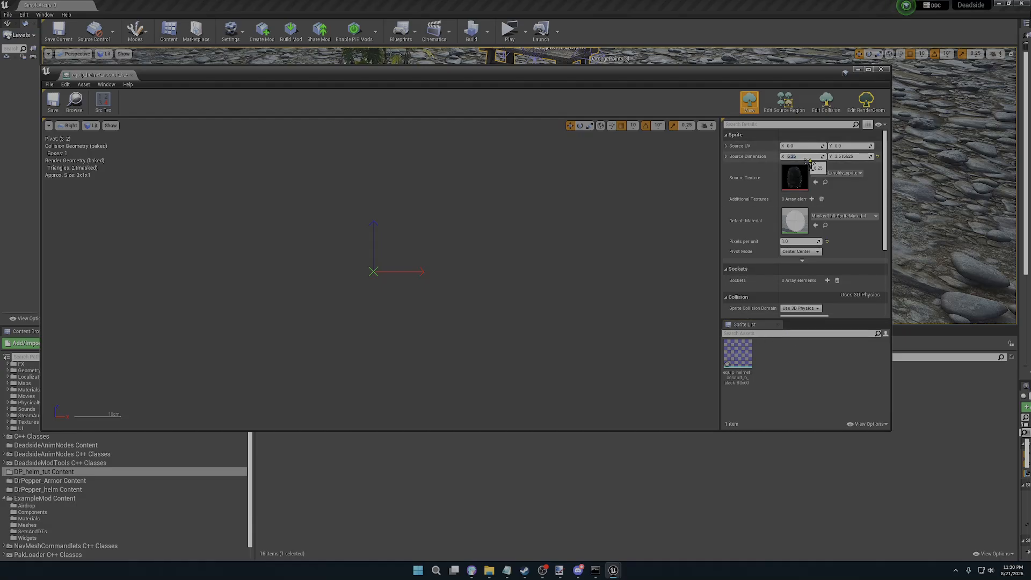
- Set the sprite's source dimensions to 80 by 60, then save it along with all unsaved imported textures
key(Return)
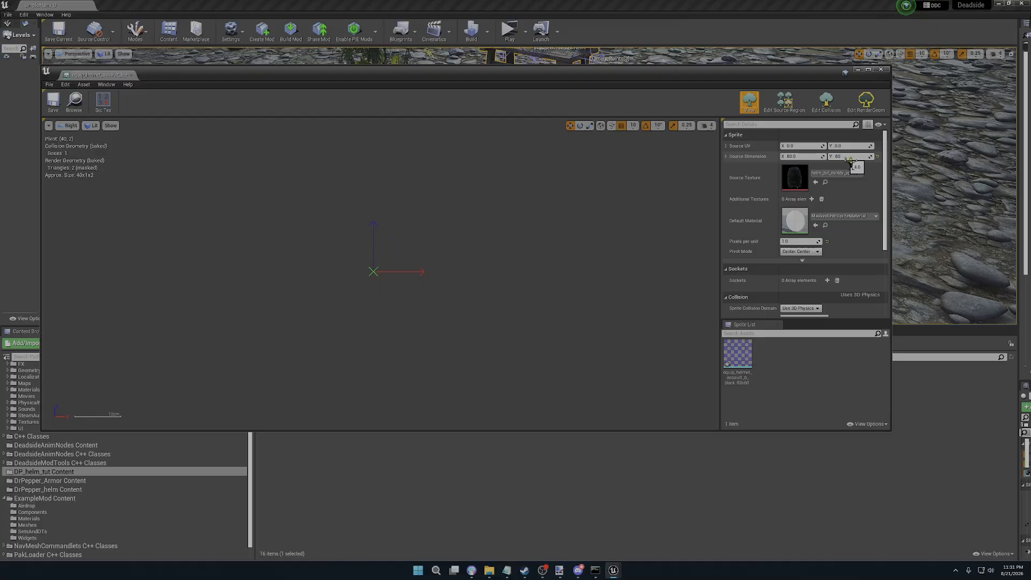
key(Return)
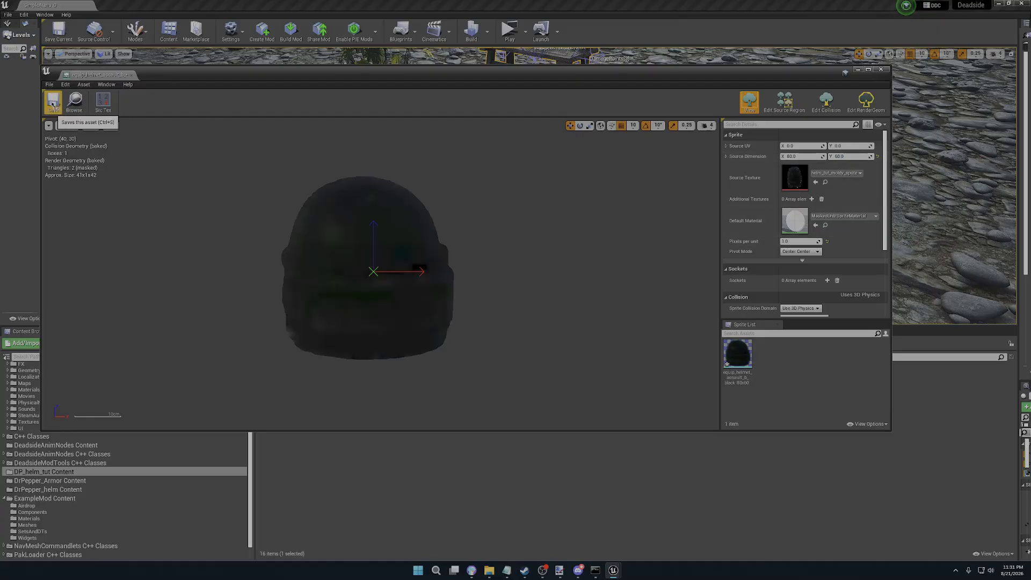
click(54, 106)
click(880, 71)
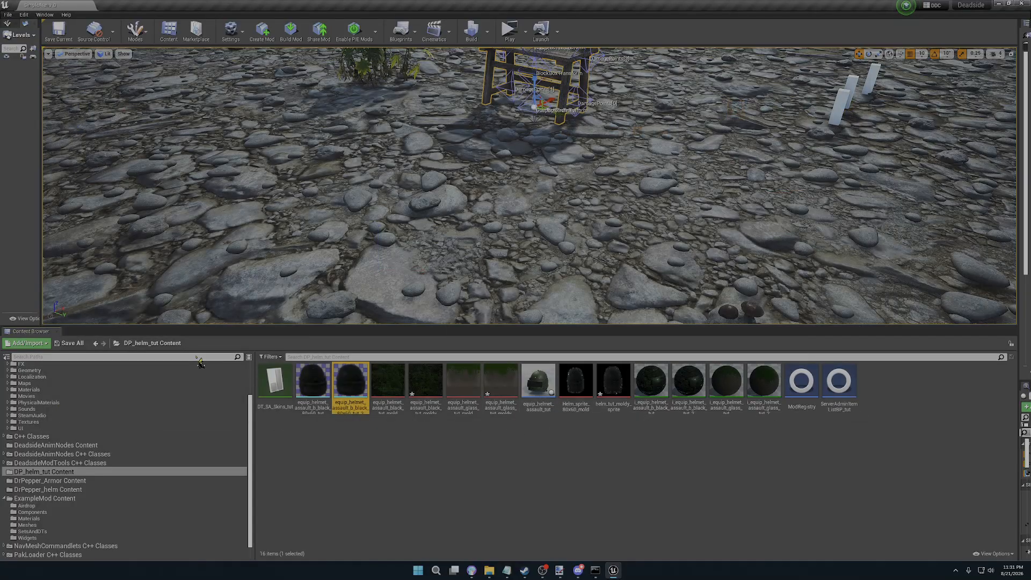
click(70, 343)
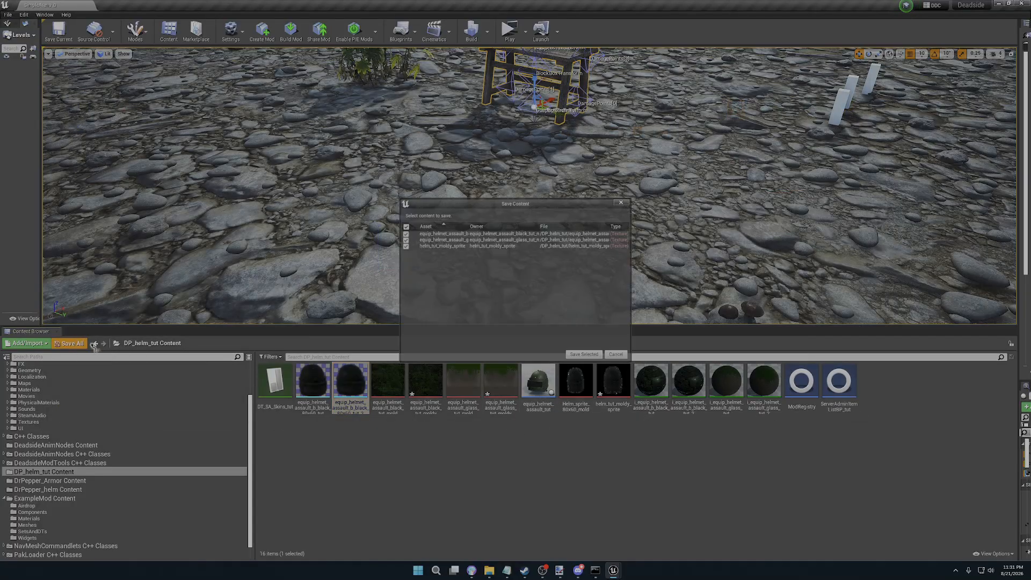
click(579, 358)
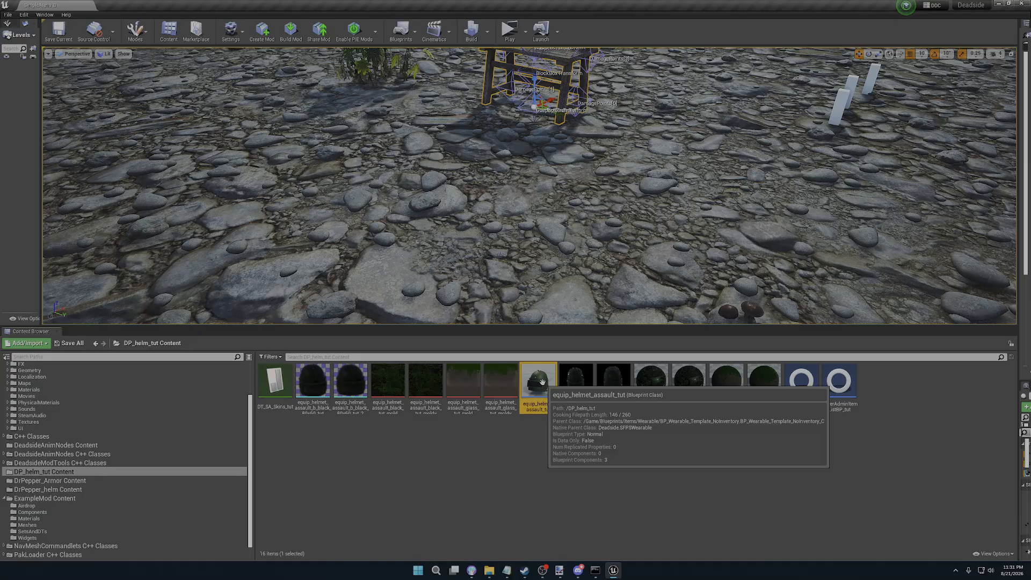
- In the equip_helmet_assault_tut blueprint, expand Skins entry 1 with its Mesh Materials, and collapse entries 2, 3 and 4
double_click(543, 405)
drag(569, 76, 549, 71)
scroll(723, 279, down, 5)
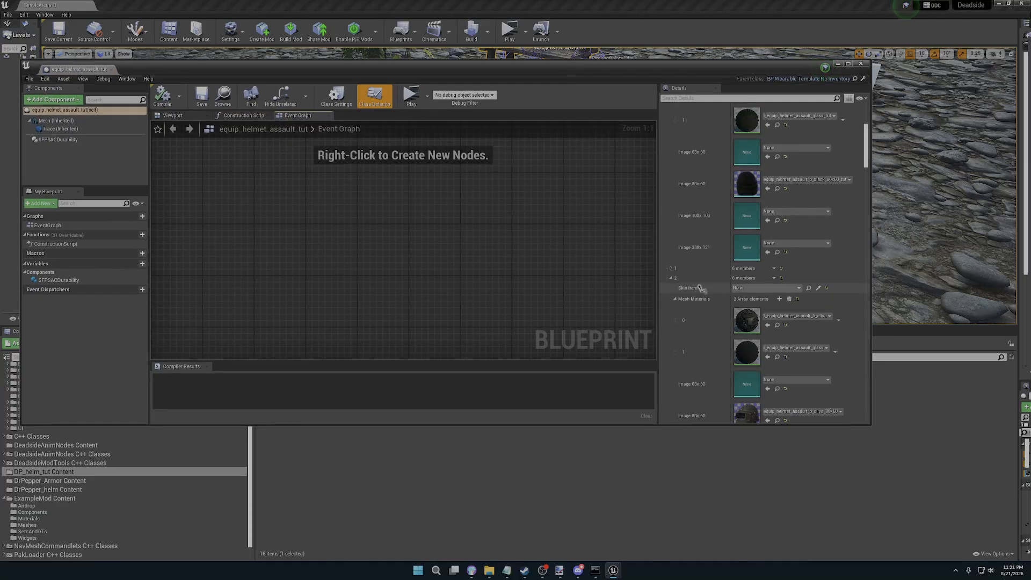
click(671, 277)
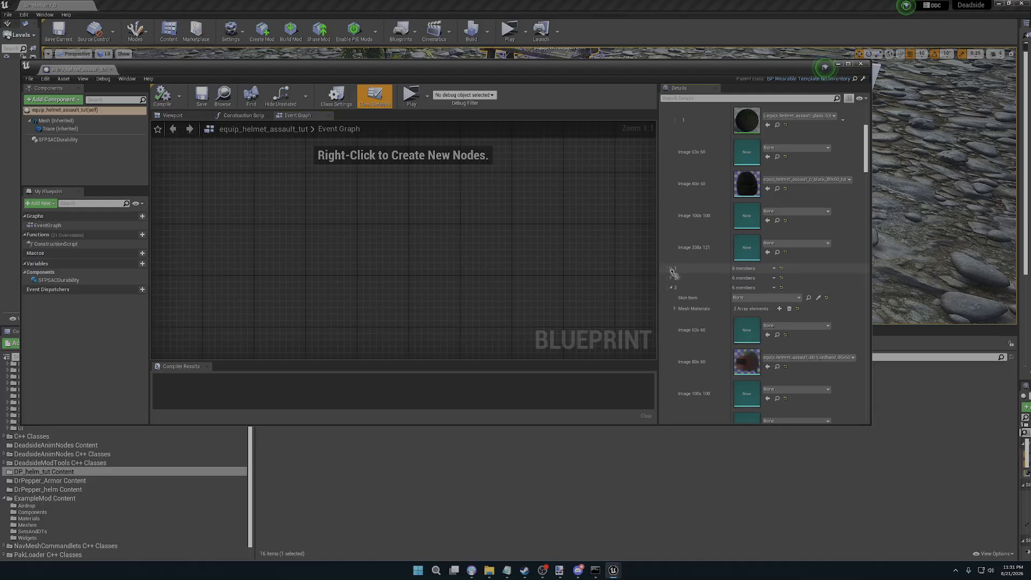
click(671, 268)
scroll(690, 295, down, 2)
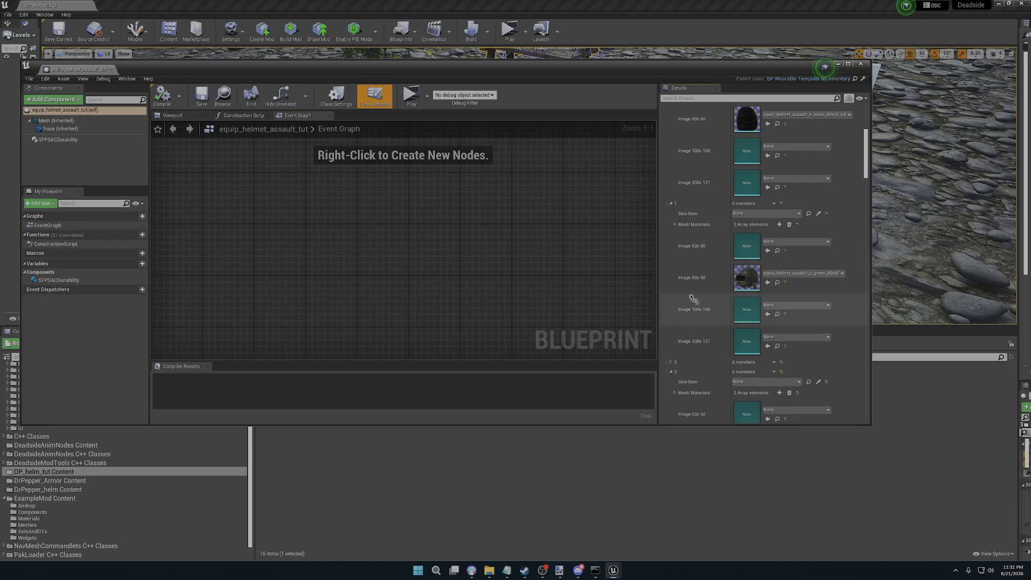
scroll(693, 298, down, 2)
click(671, 308)
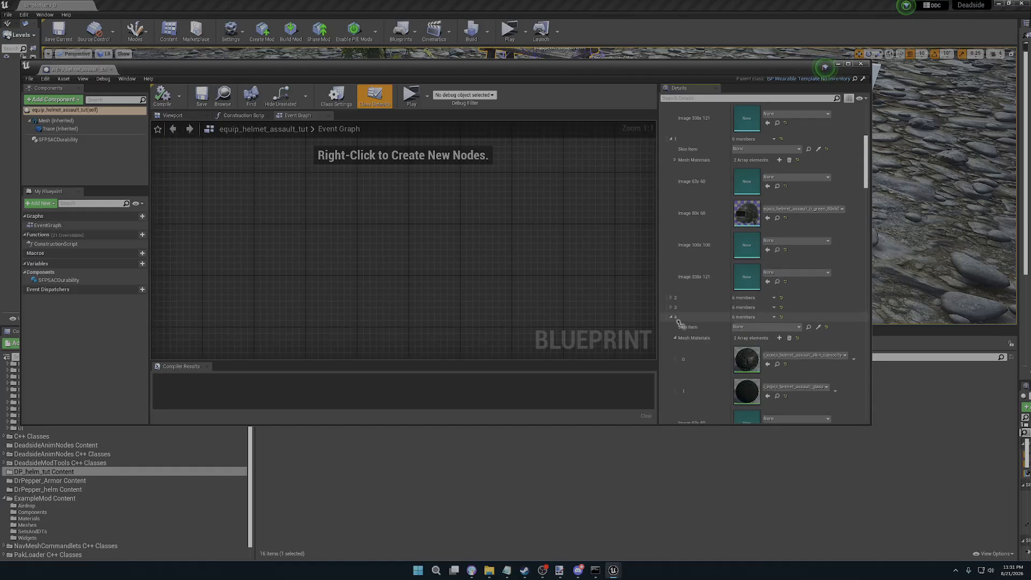
click(671, 317)
scroll(693, 322, up, 4)
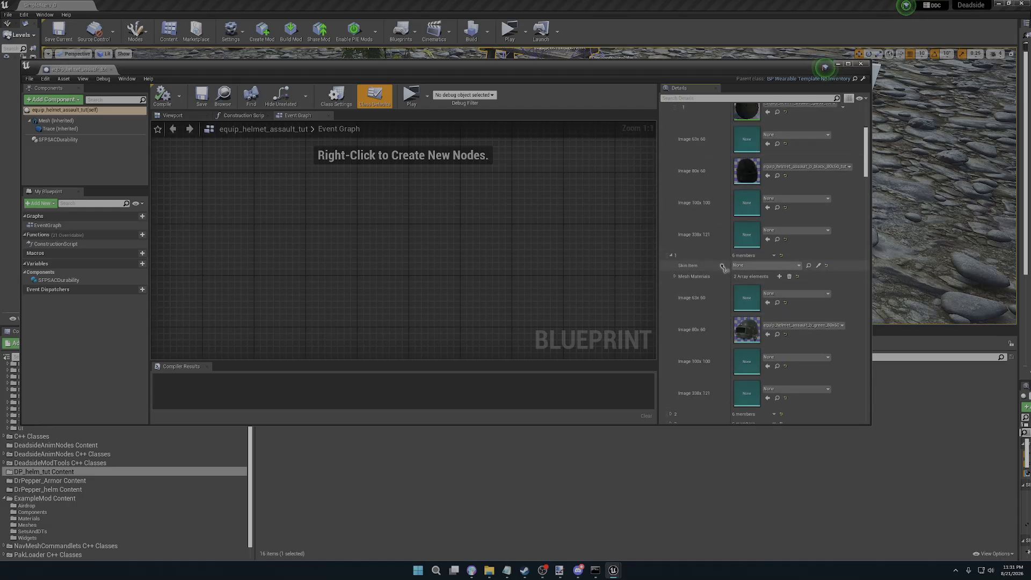
scroll(726, 236, up, 3)
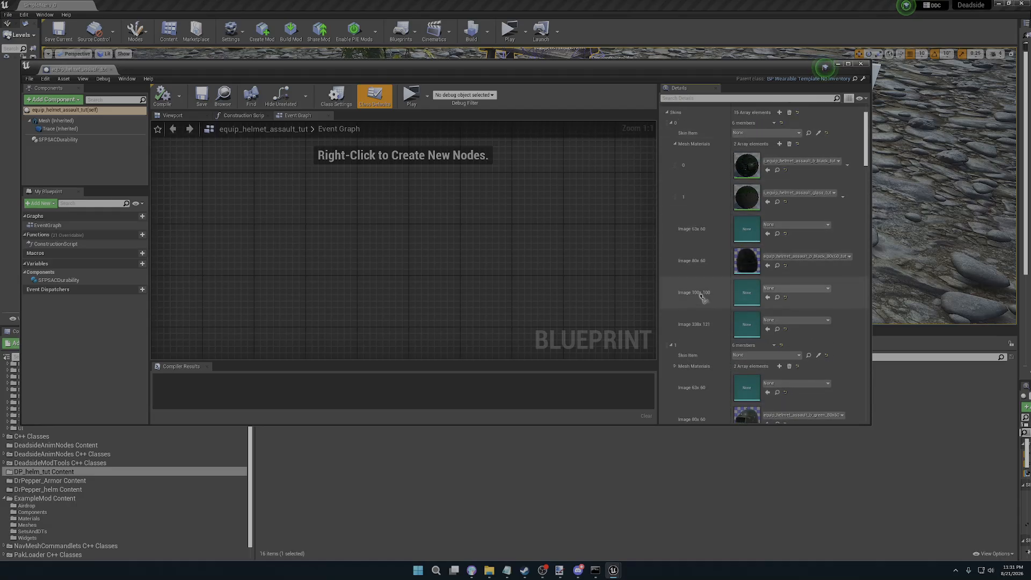
scroll(698, 290, down, 5)
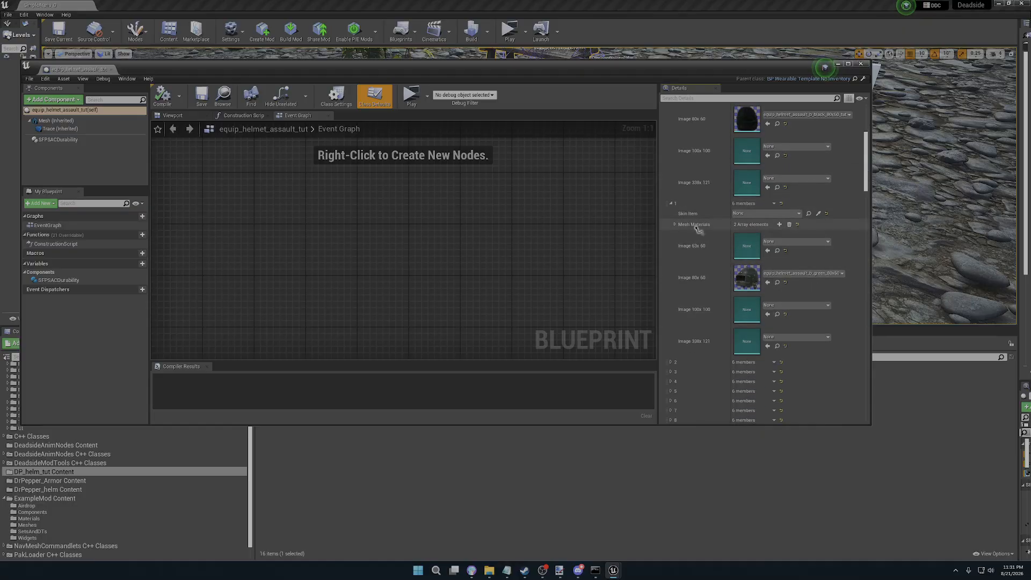
click(676, 225)
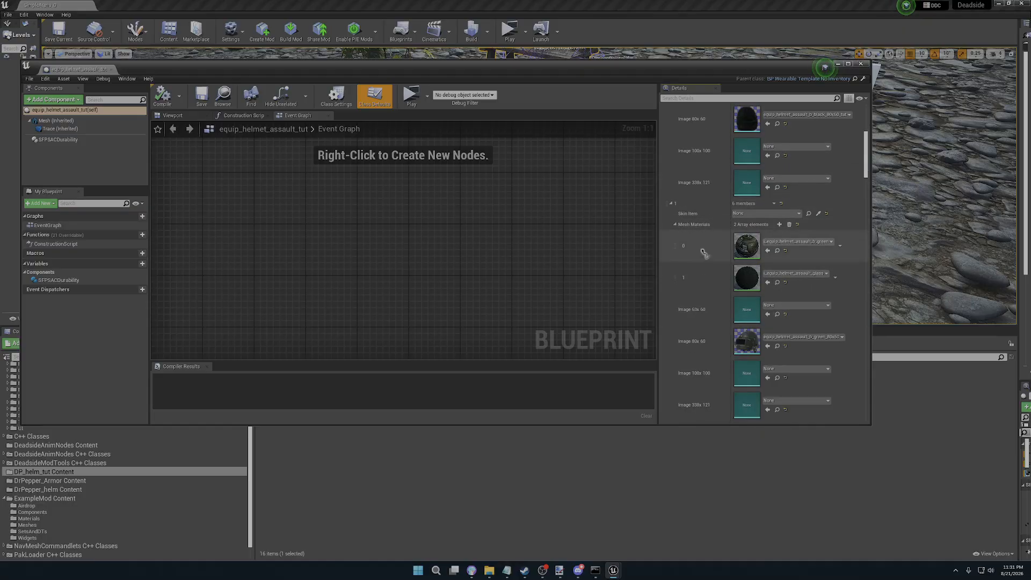
- Try i_equip_helmet_assault_glass_moldy and i_equip_helmet_assault_glass_tut_2 as Mesh Materials element 0 of Skins entry 1
click(798, 241)
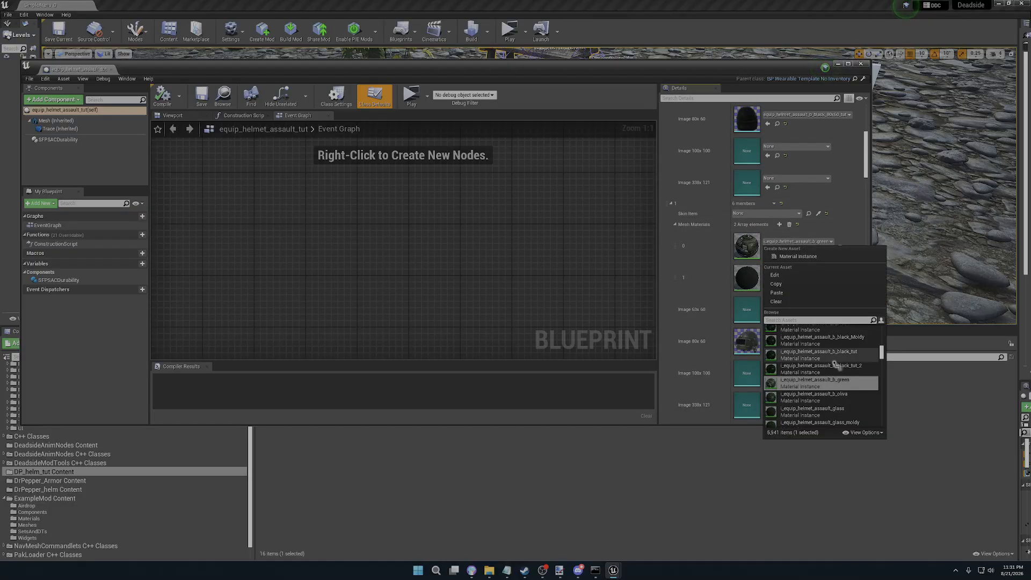
click(845, 426)
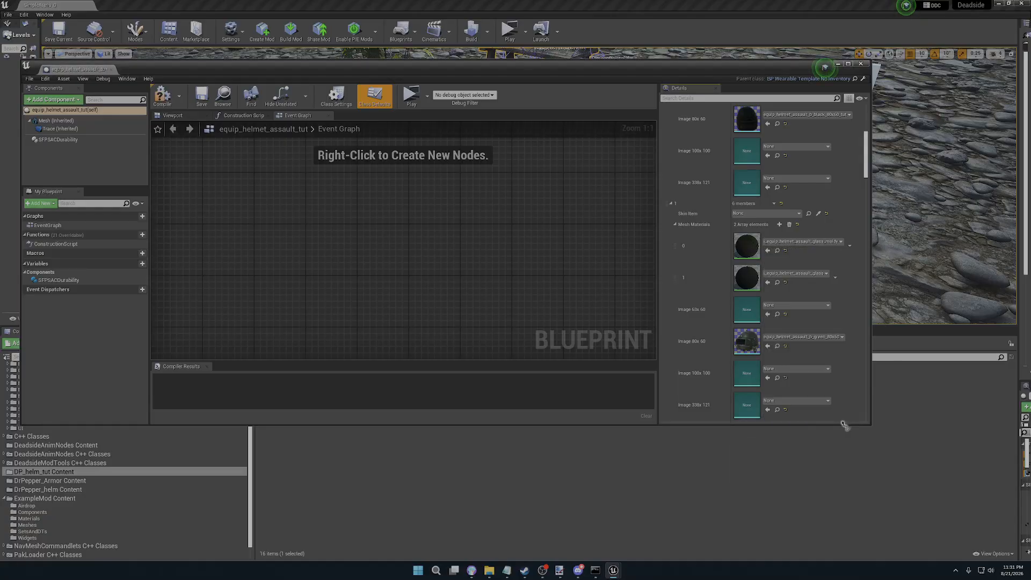
click(813, 241)
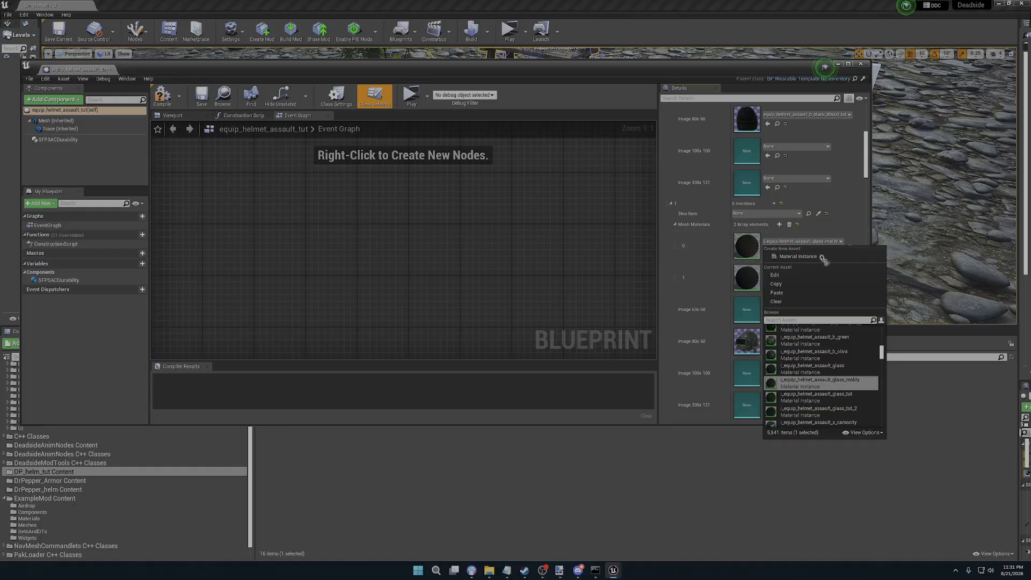
click(834, 414)
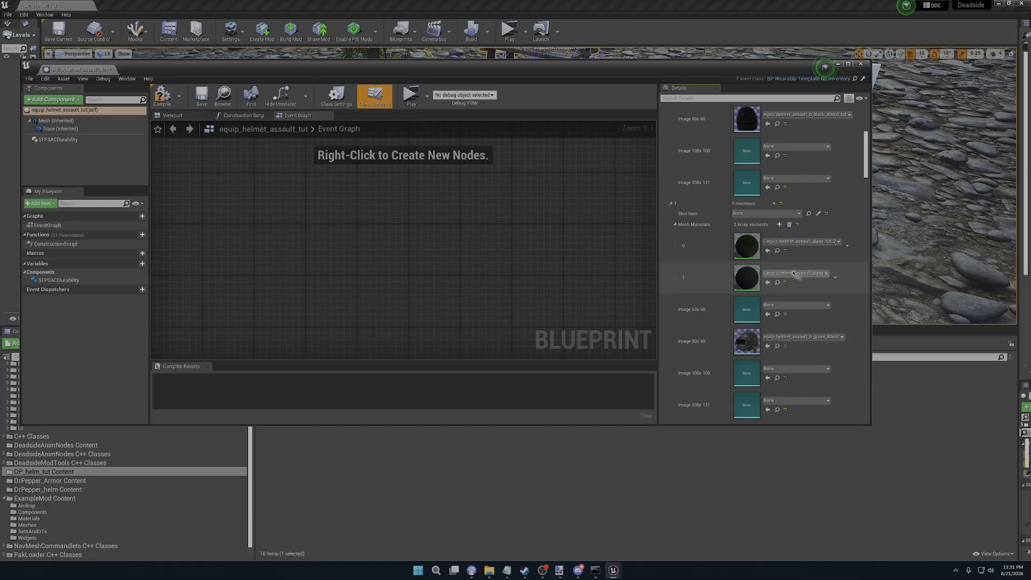
- Set the Mesh Materials of Skins entry 1 to i_equip_helmet_assault_b_black_Moldy for element 0 and i_equip_helmet_assault_glass_moldy for element 1
click(795, 243)
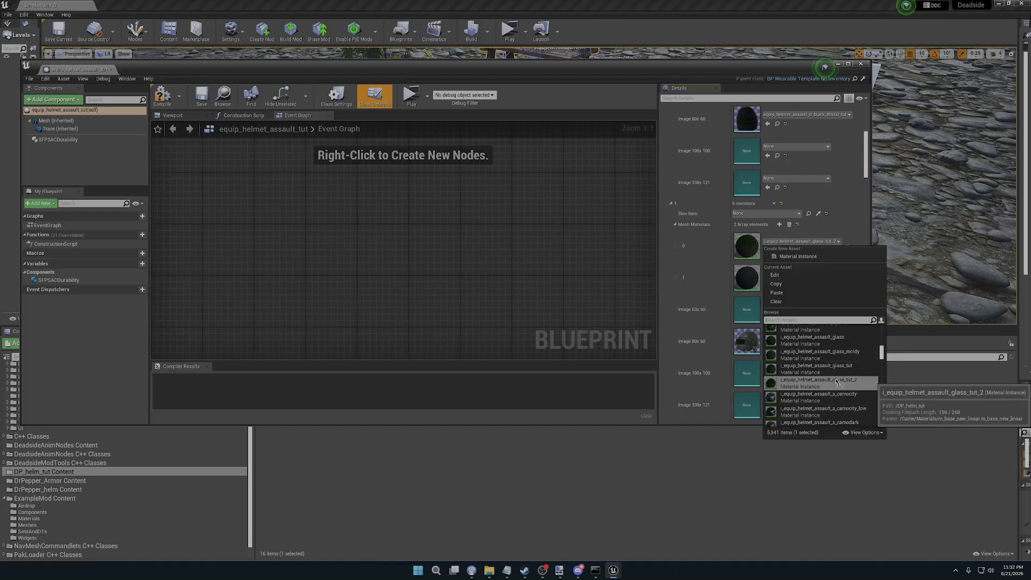
text(moldy)
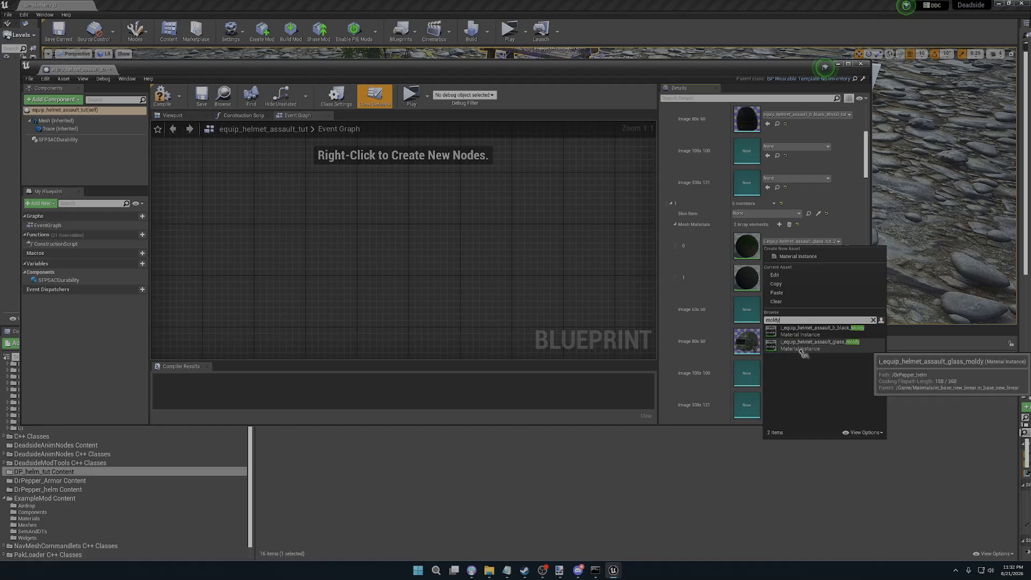
click(810, 331)
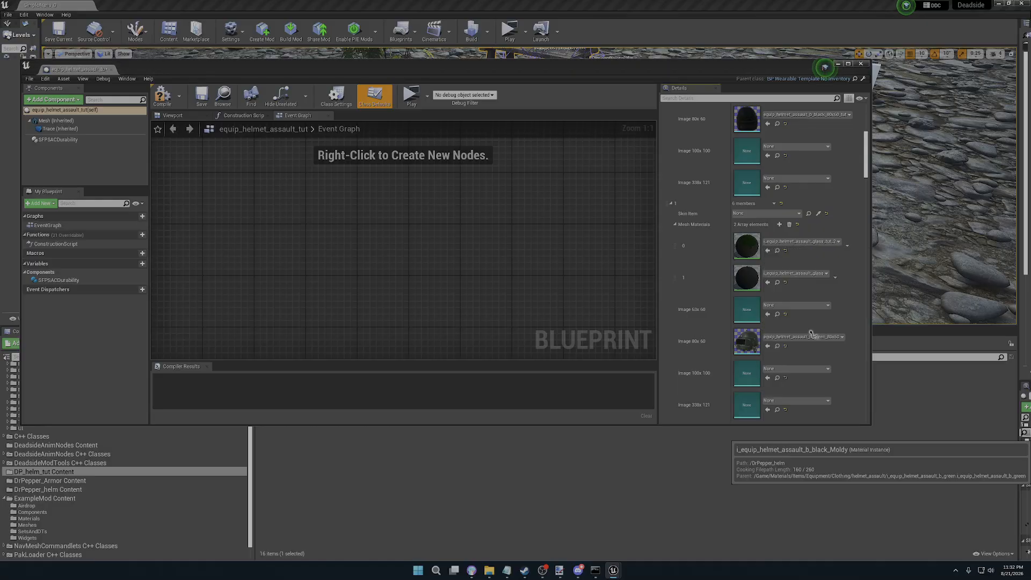
click(792, 274)
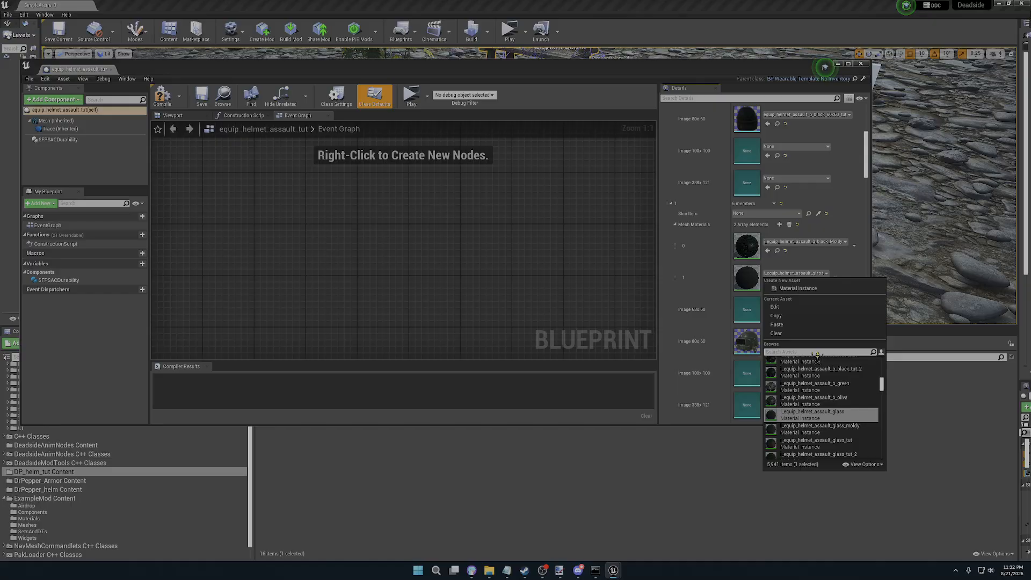
text(moldy)
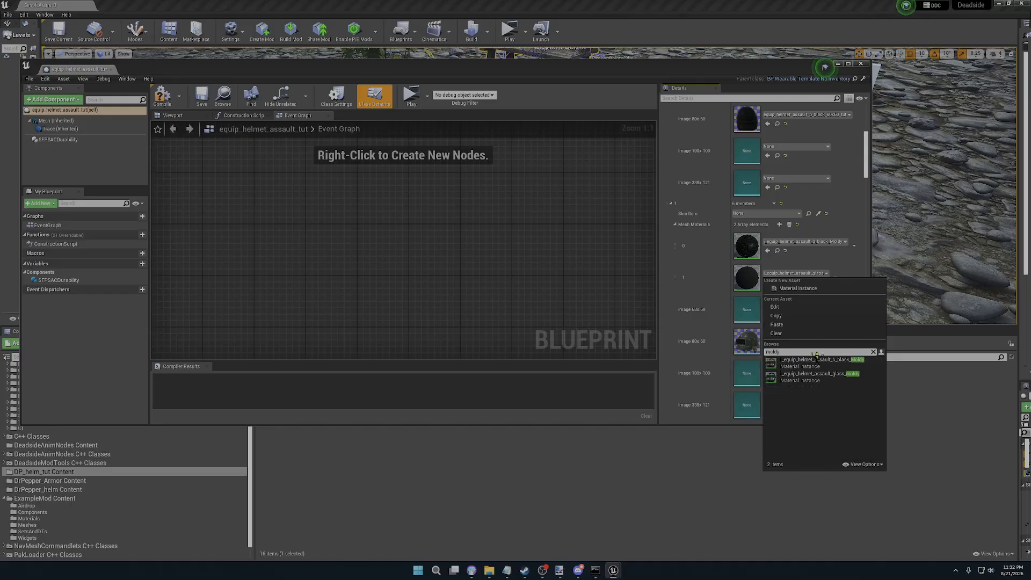
click(825, 378)
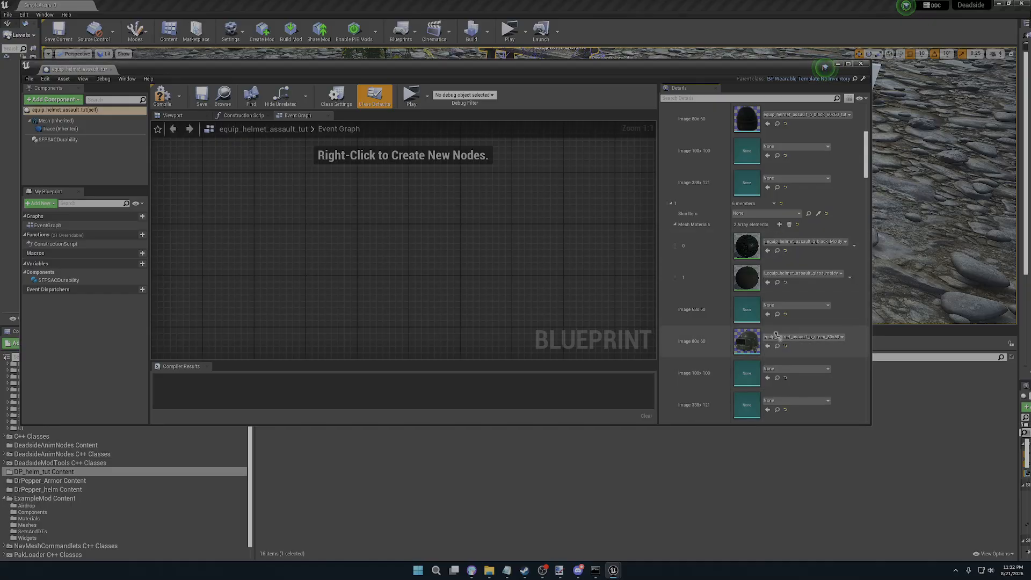
- Set the Image 80x60 of Skins entry 1 to equip_helmet_assault_b_moldy_80x60, and compile and save the blueprint
click(804, 336)
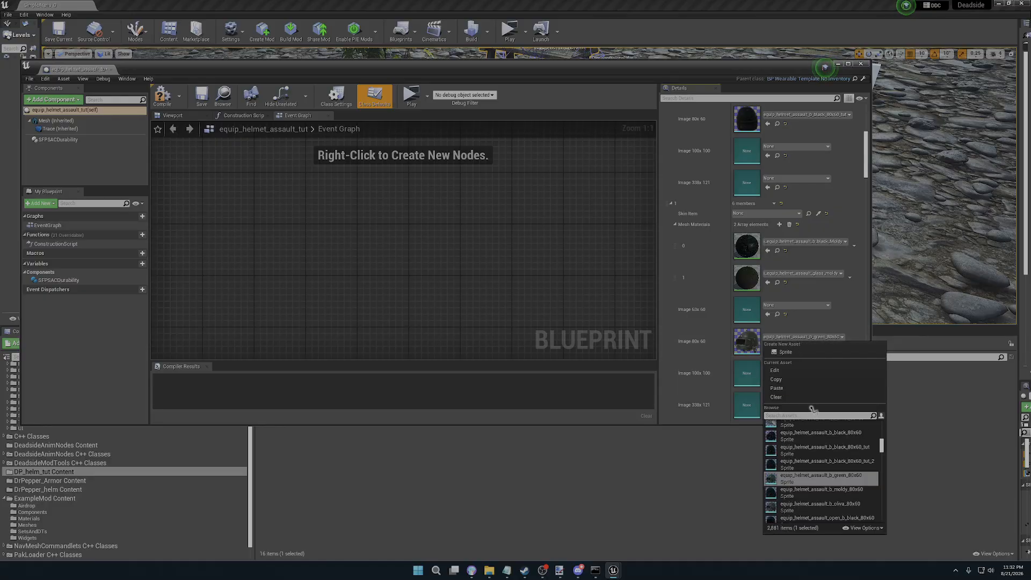
text(mol)
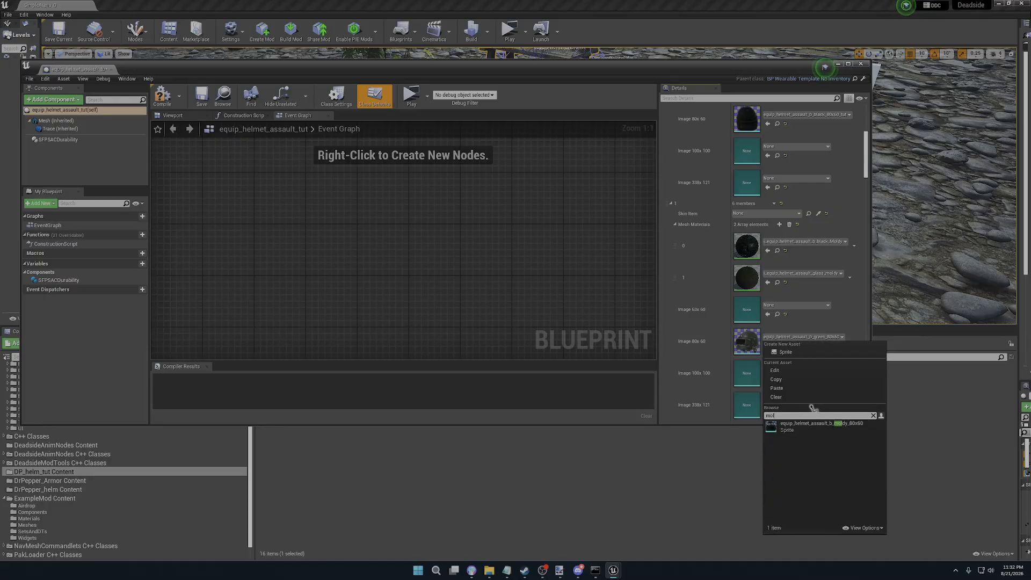
click(811, 425)
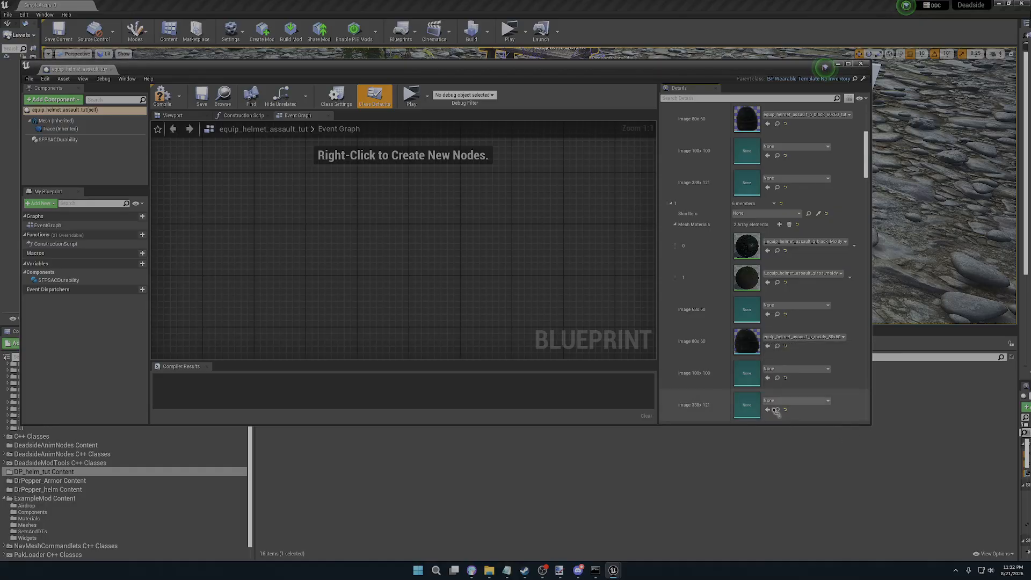
click(202, 97)
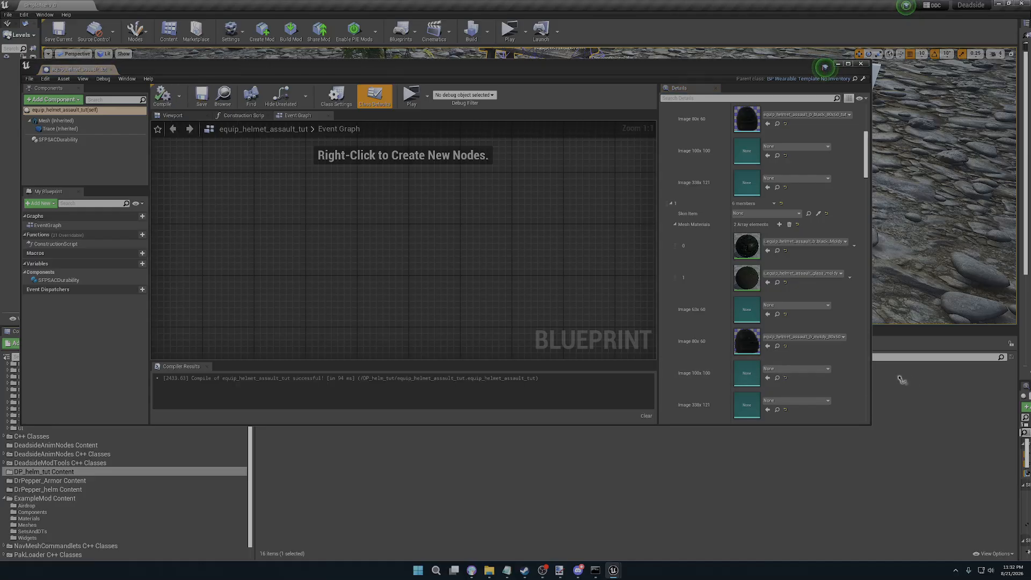
- Close the equip_helmet_assault_tut blueprint and enlarge the level viewport by reducing the Content Browser to a low strip
click(861, 64)
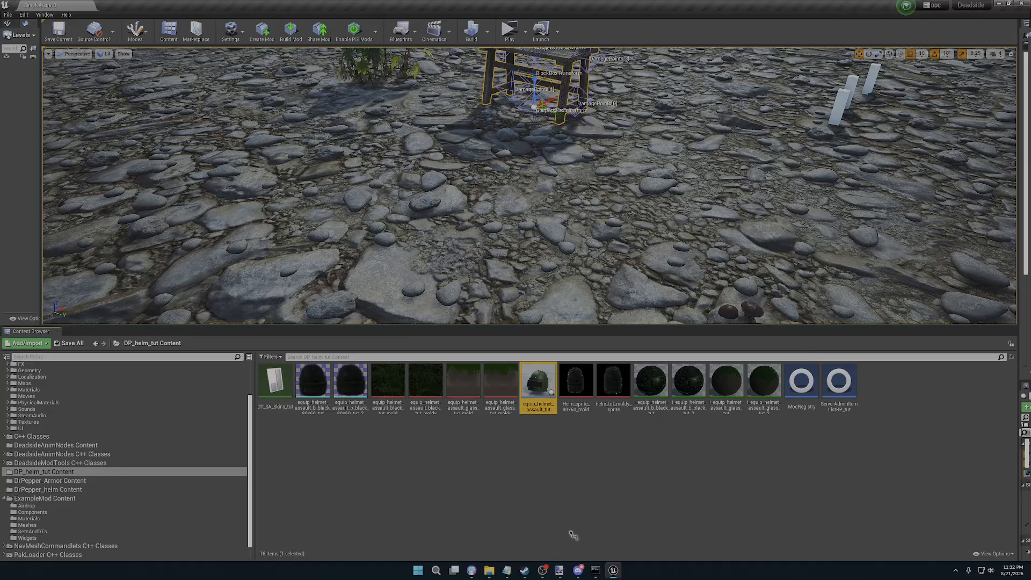
drag(633, 331, 633, 363)
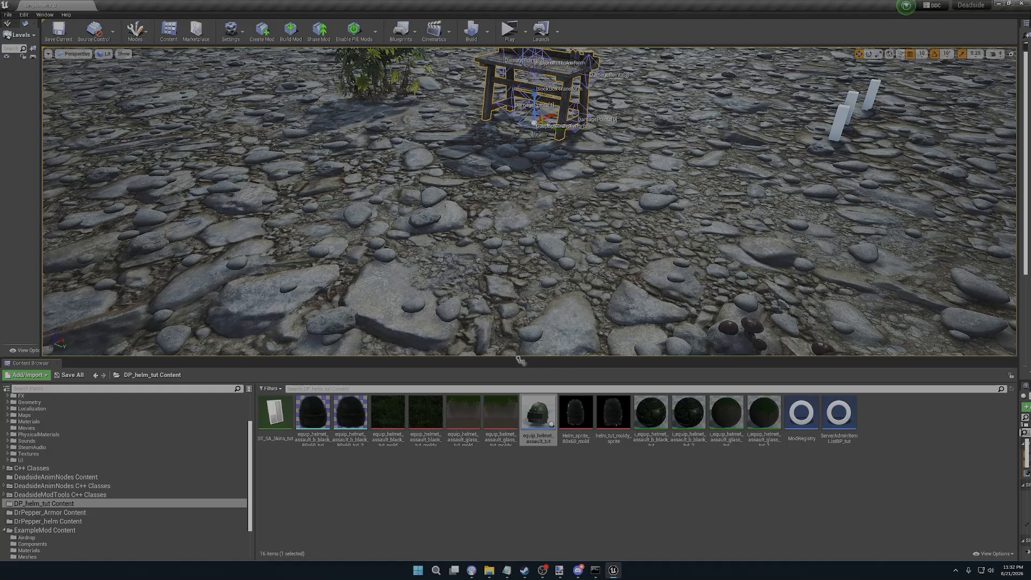
drag(519, 363, 521, 375)
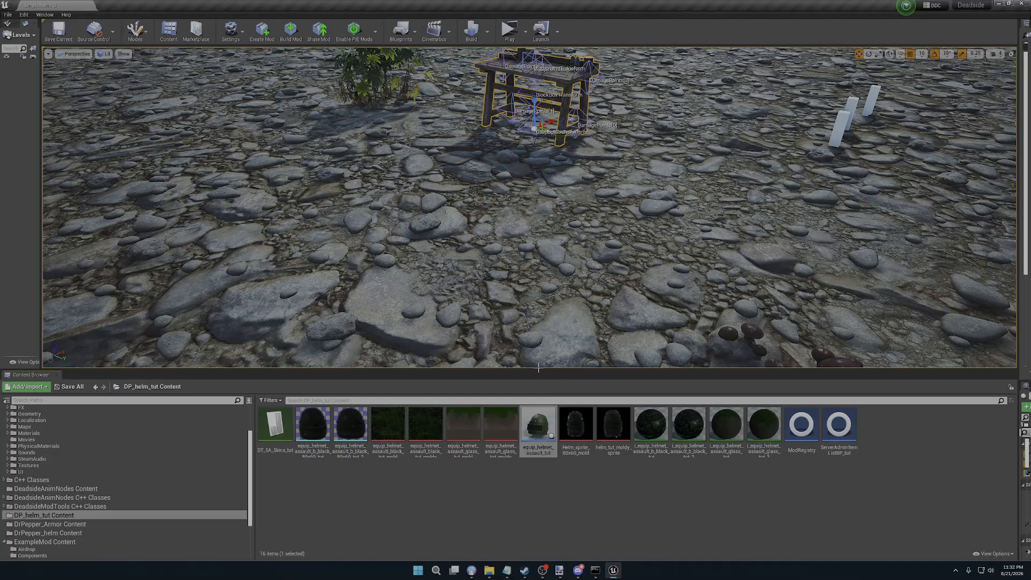
drag(538, 367, 539, 429)
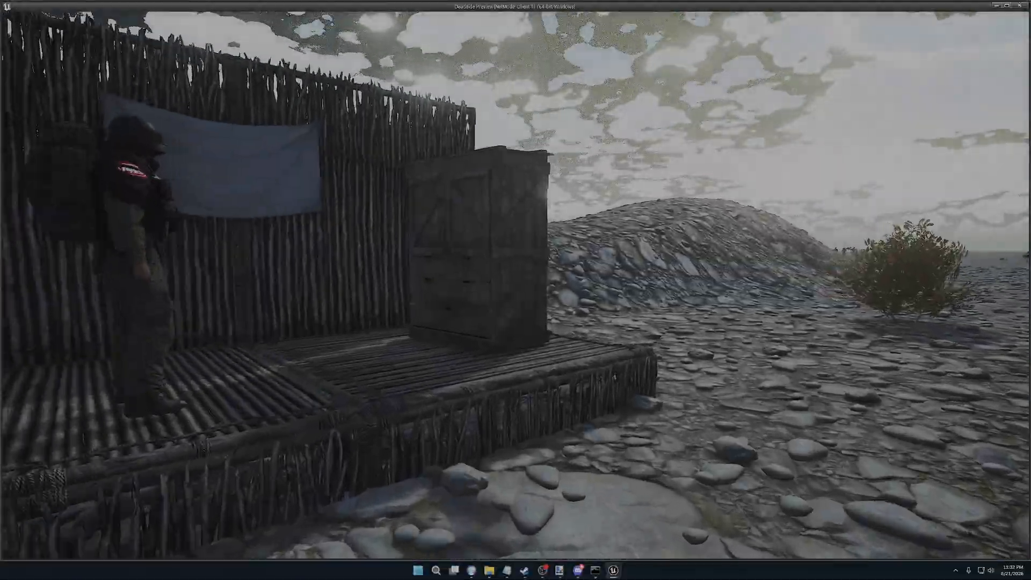
- Play-test the level, examine the helmet on the other character from several sides, check the inventory, and end the preview
key(w)
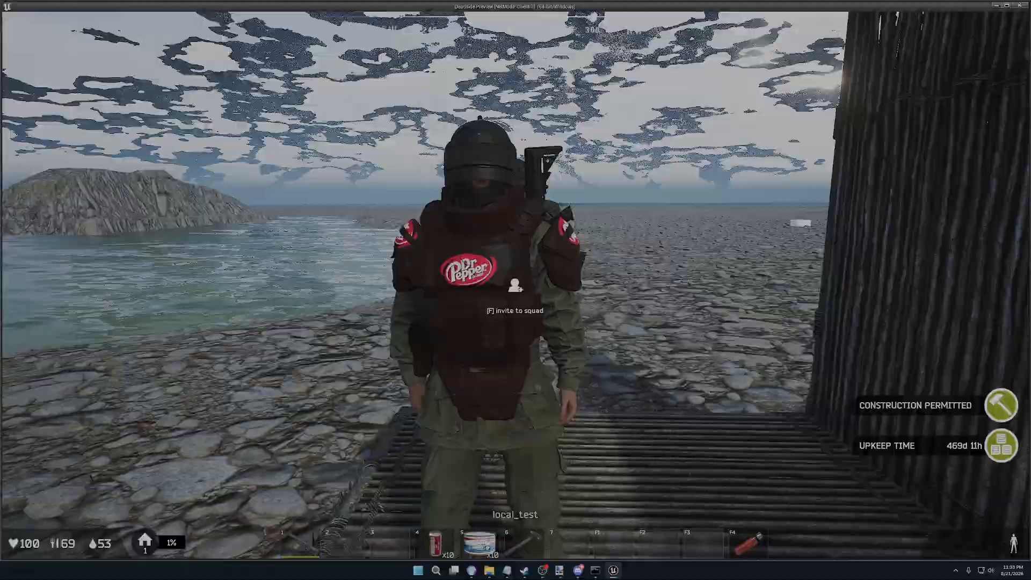
key(w)
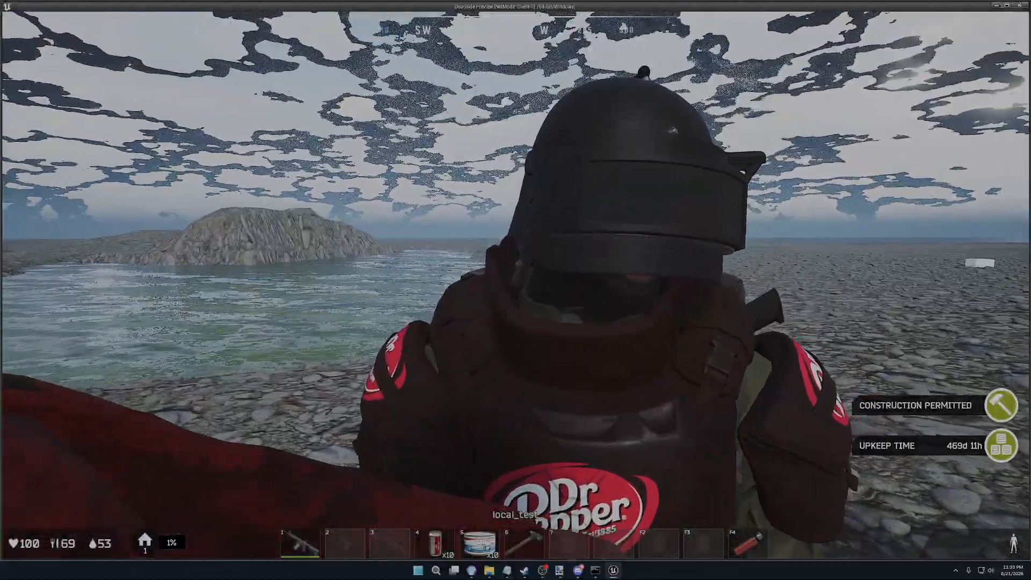
key(w)
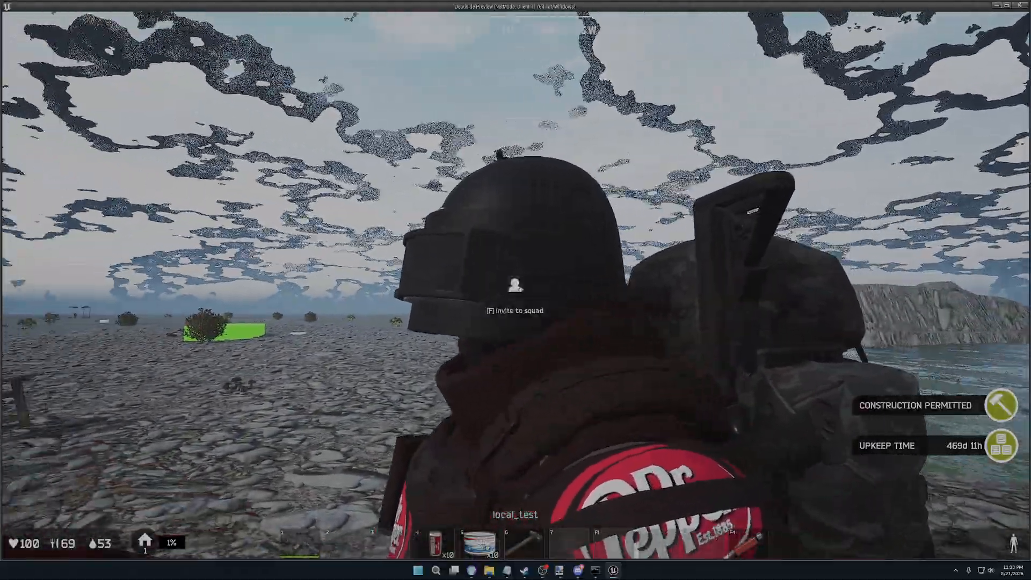
key(a)
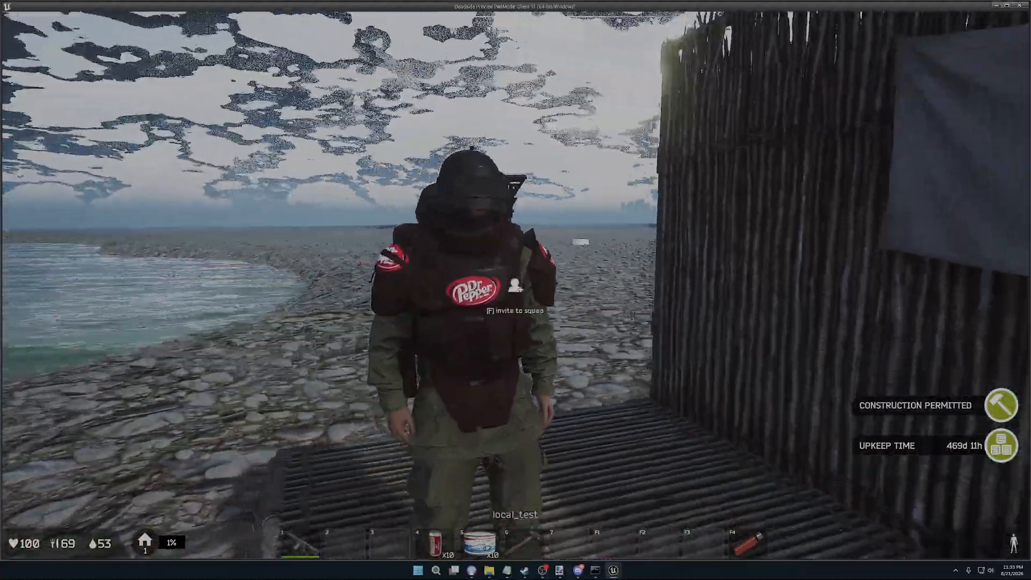
key(a)
key(d)
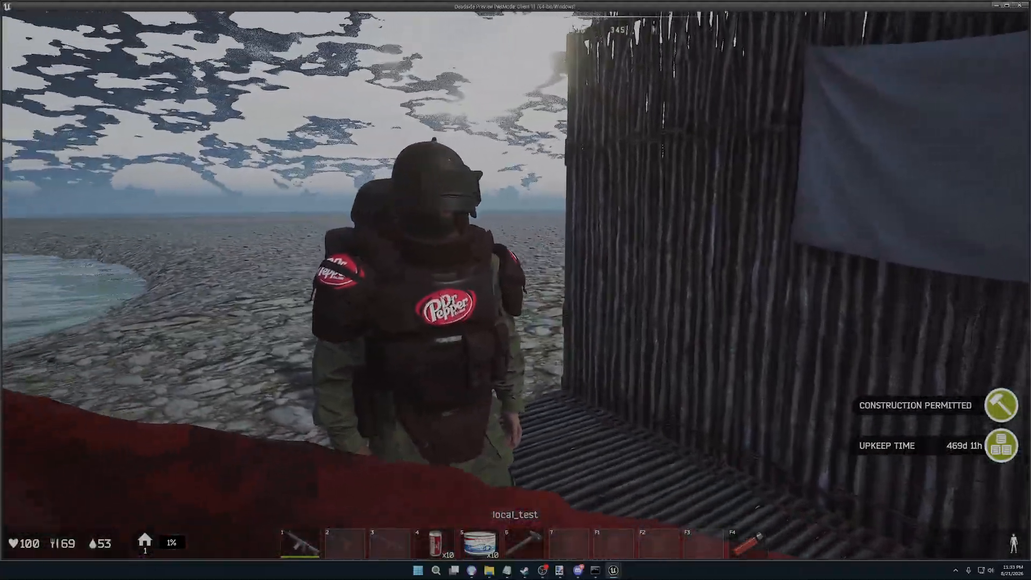
key(d)
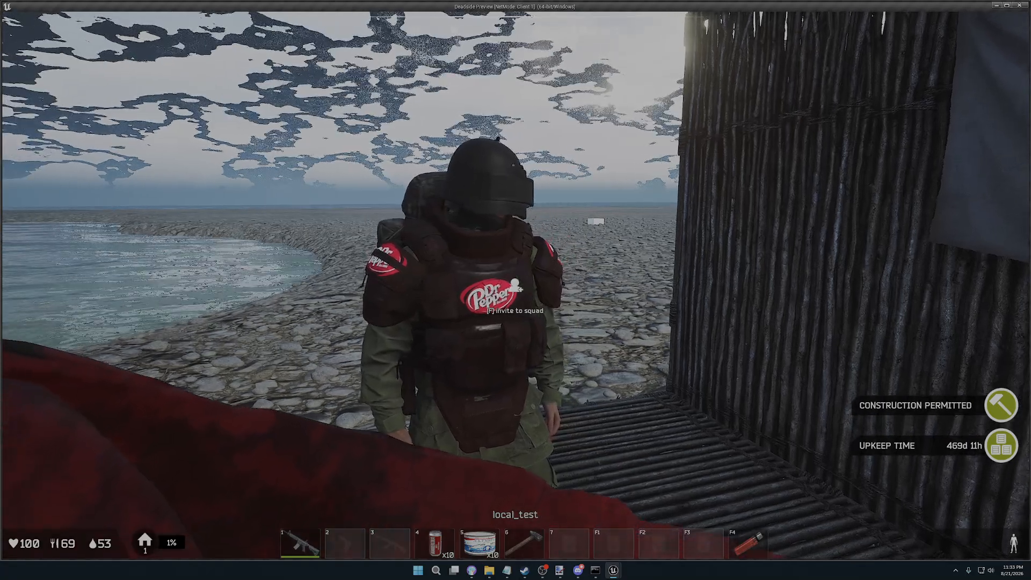
key(Tab)
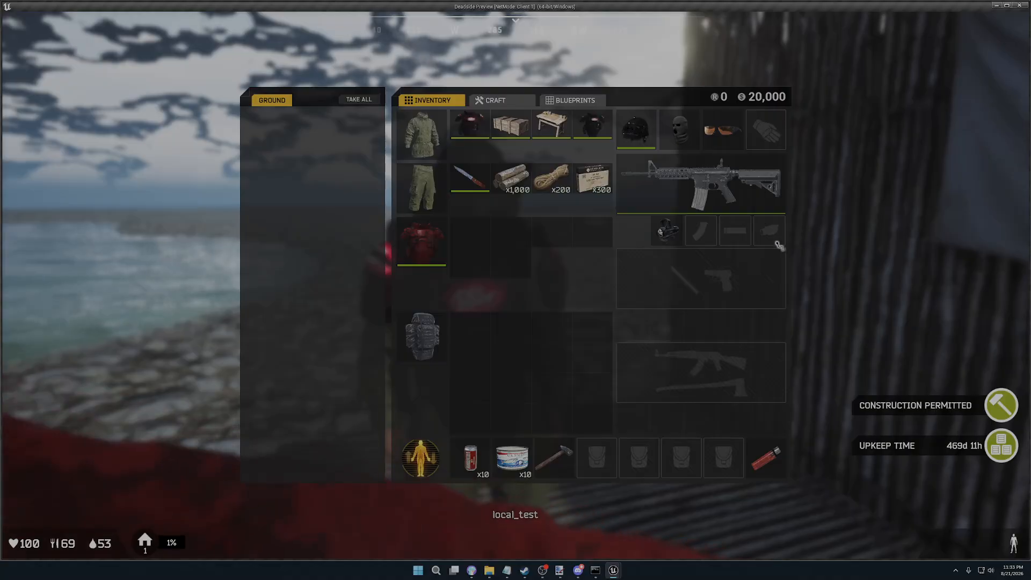
key(Escape)
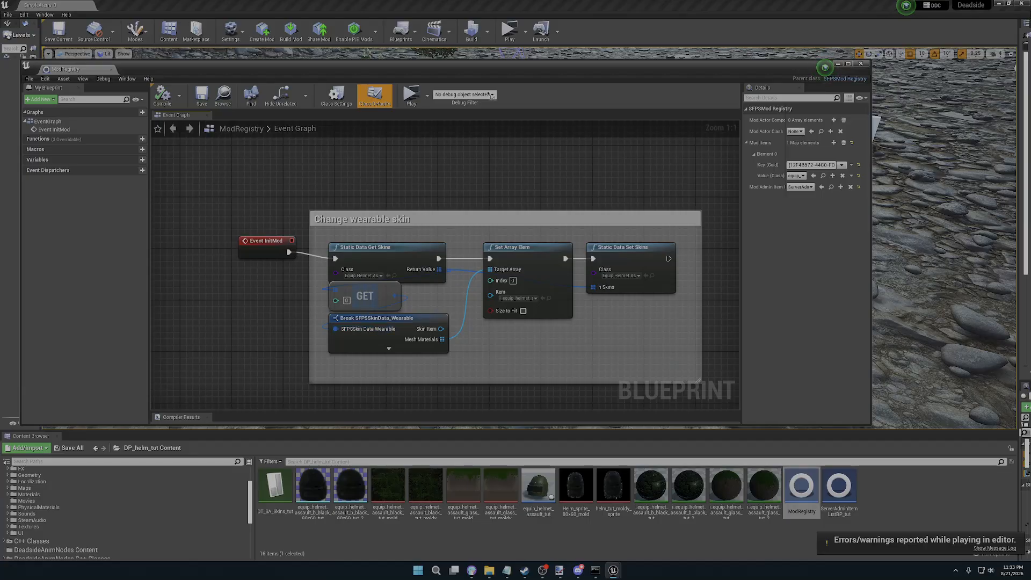
- In the ModRegistry event graph, nudge the Static Data Get Skins node slightly upward and open its Class choices
drag(461, 70, 491, 66)
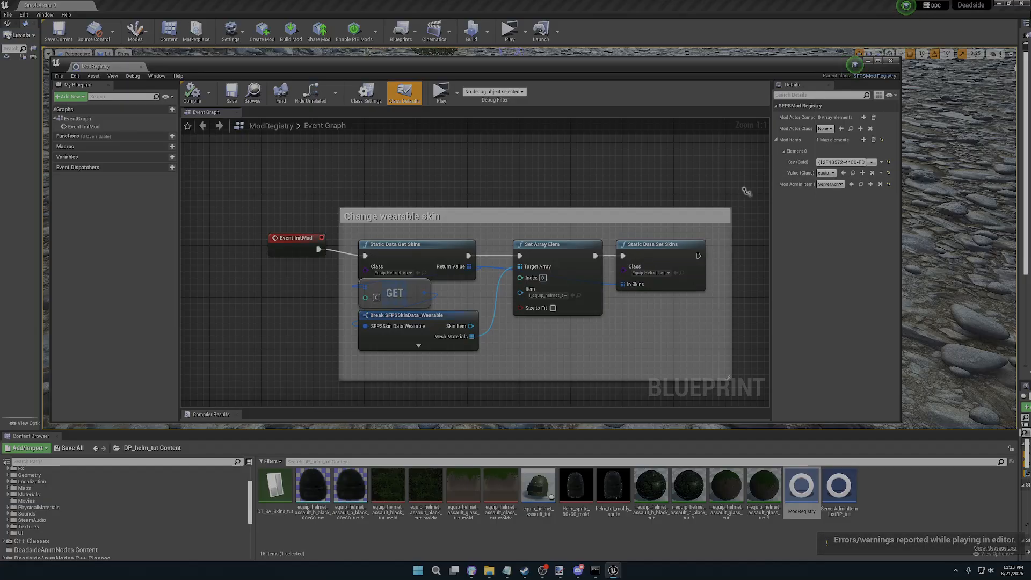
drag(405, 244, 405, 238)
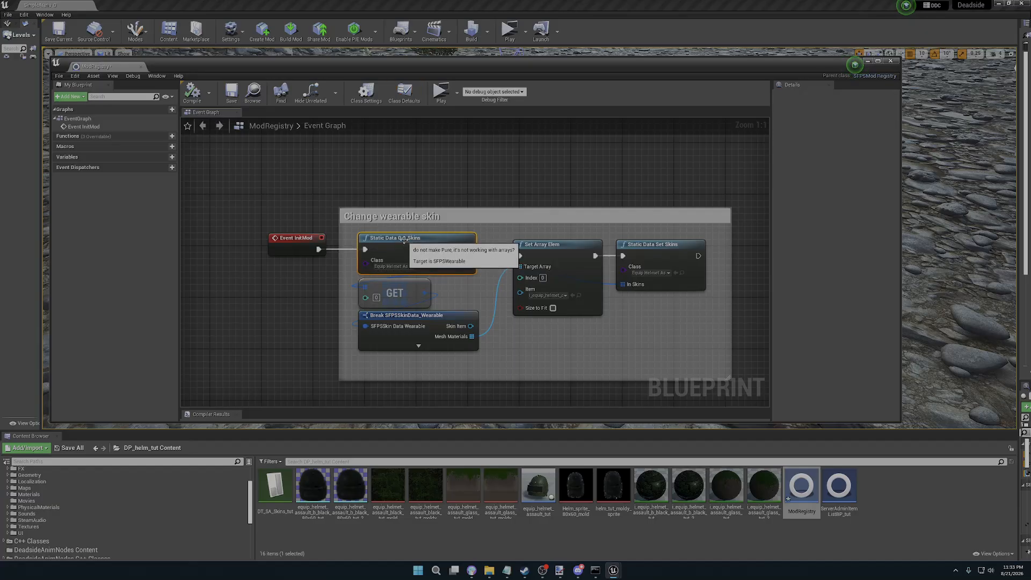
click(397, 266)
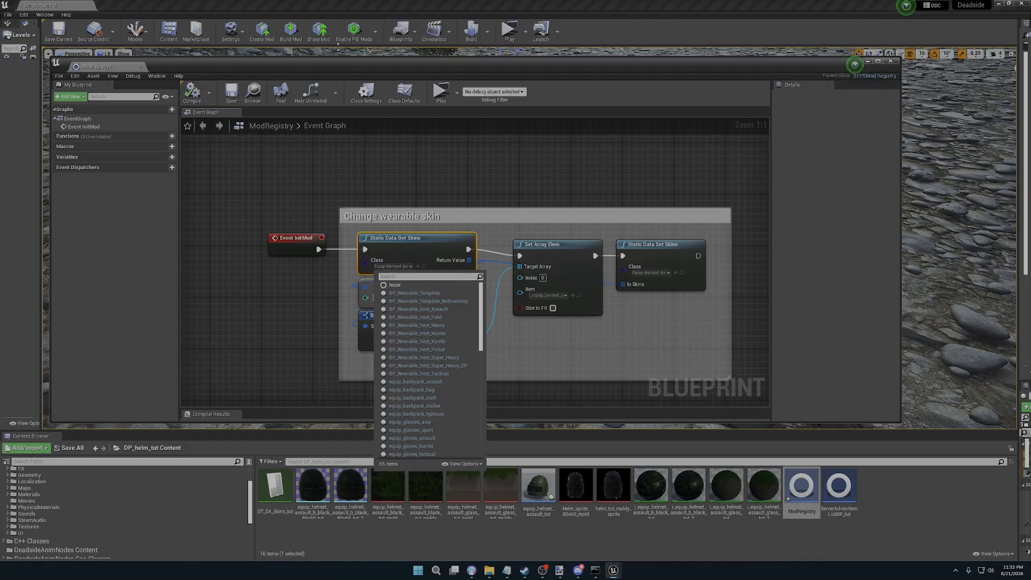
- Enable the DP_helm_tut mod for play-in-editor, close the ModRegistry and message log windows, and save ModRegistry
click(374, 34)
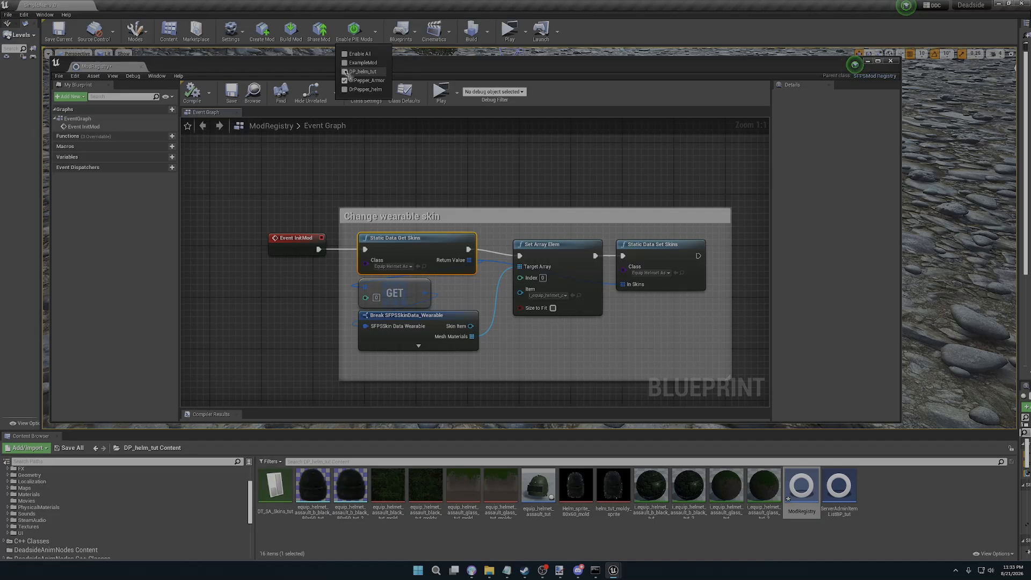
click(376, 34)
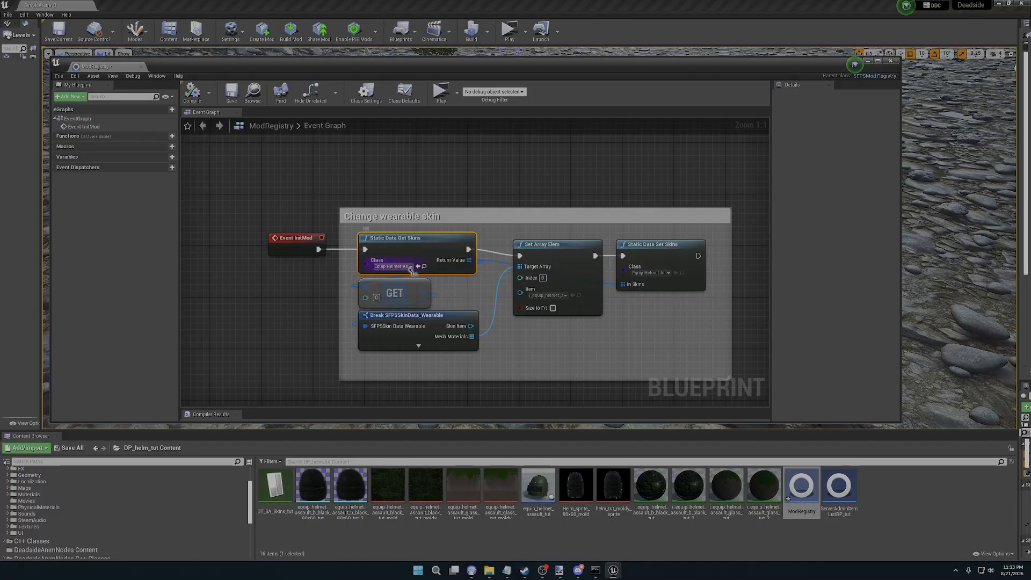
click(892, 62)
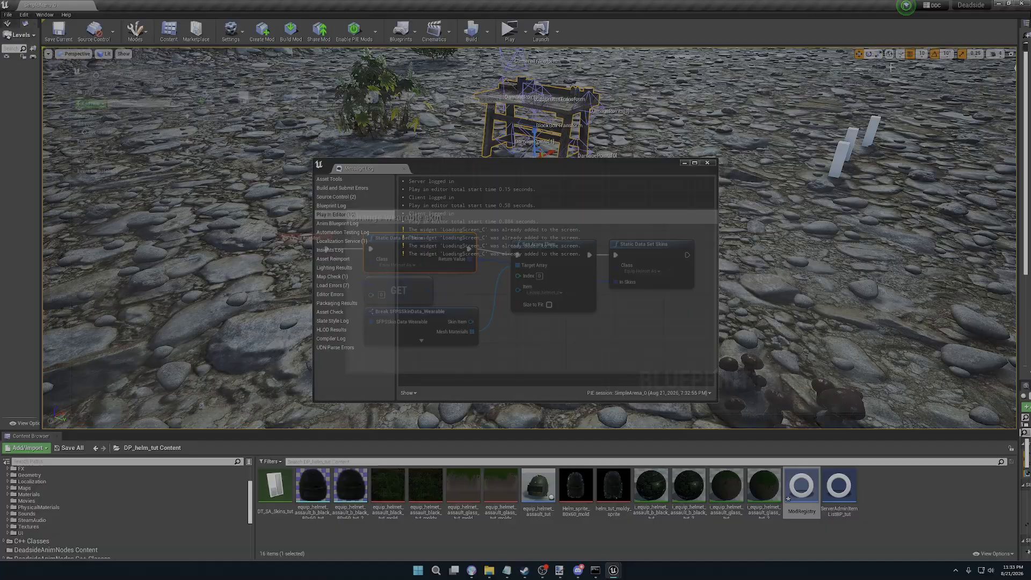
click(707, 163)
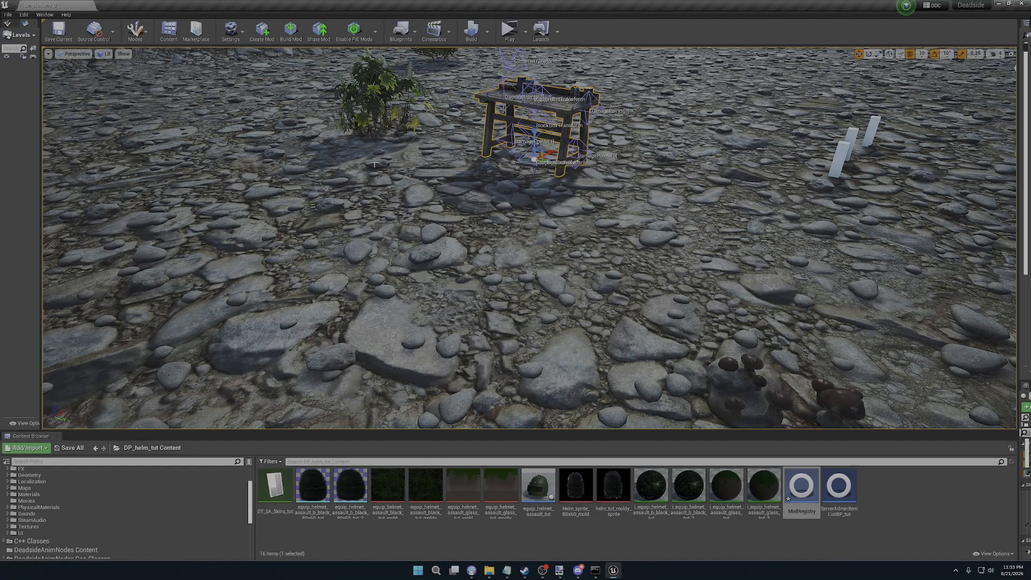
click(70, 448)
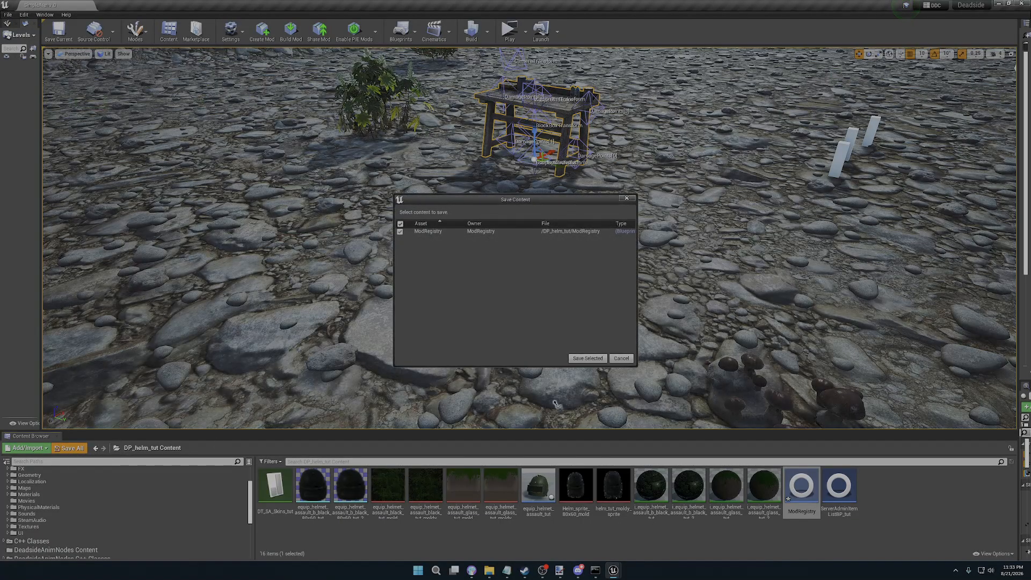
click(586, 358)
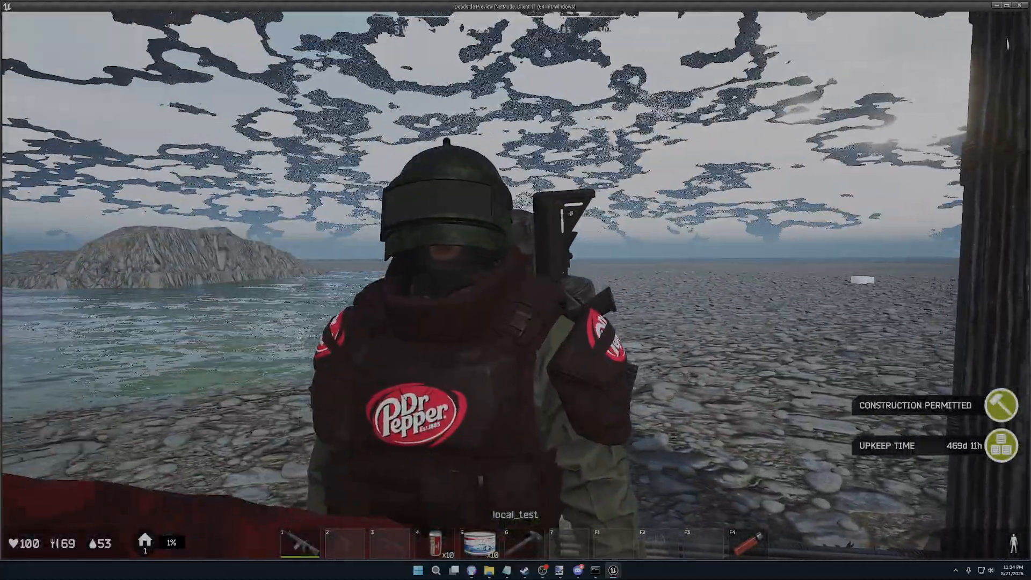
- Examine the helmet on the other character in the play preview with the rifle drawn, and dismiss the message log
key(1)
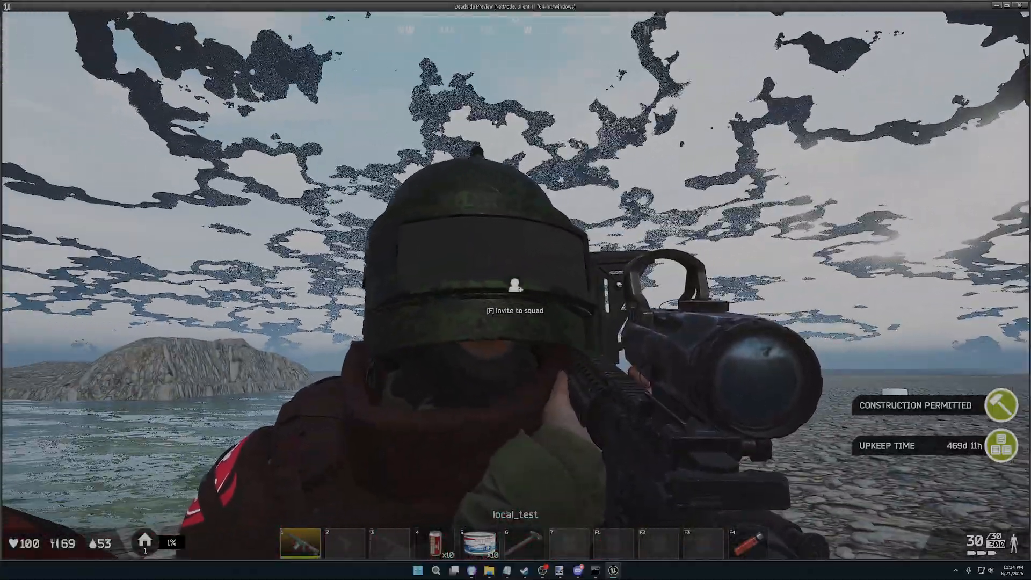
key(s)
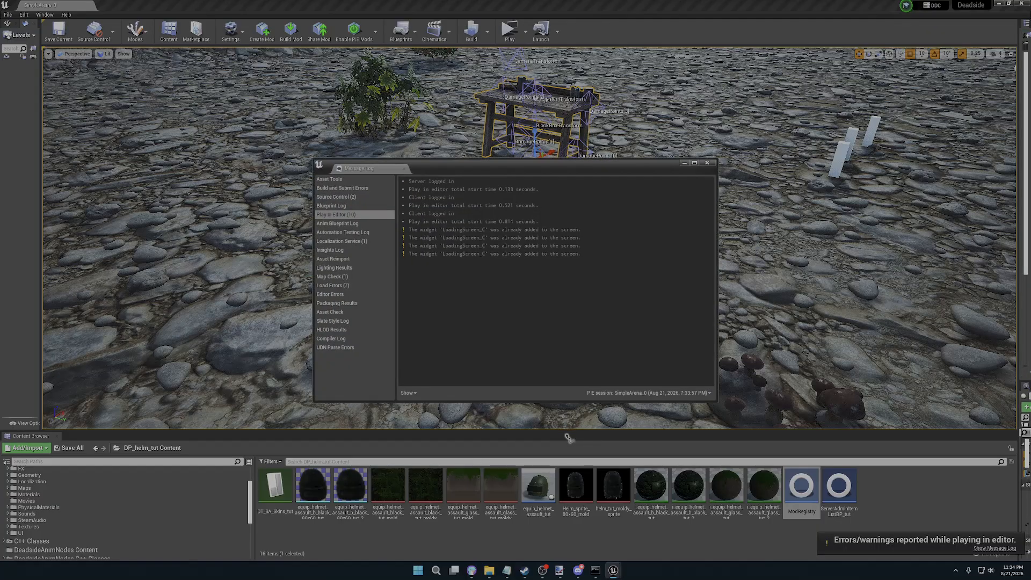
click(708, 162)
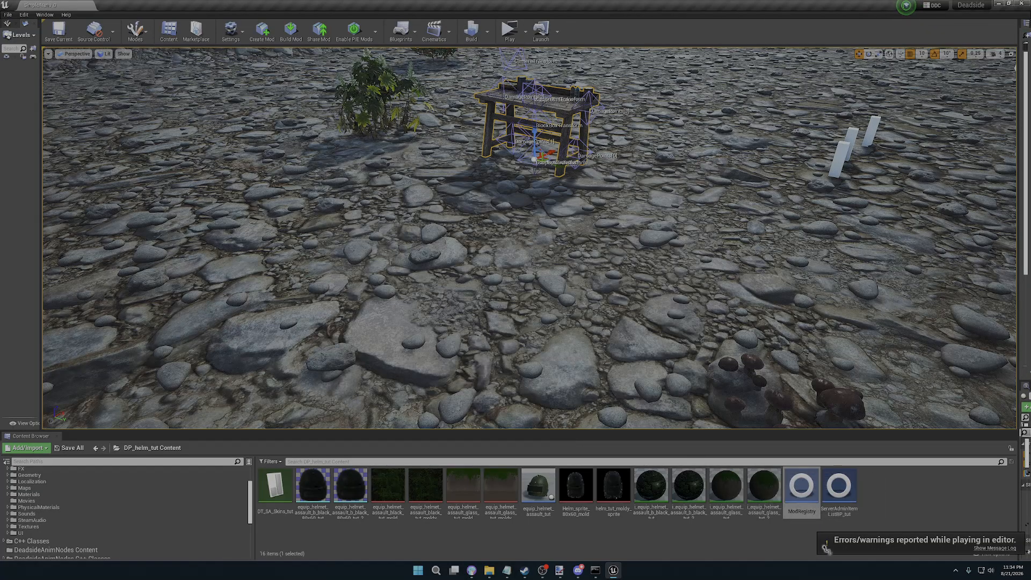
- Review the parameters of the second helmet glass material instance and the Skins entries of the equip_helmet_assault_tut blueprint
double_click(765, 488)
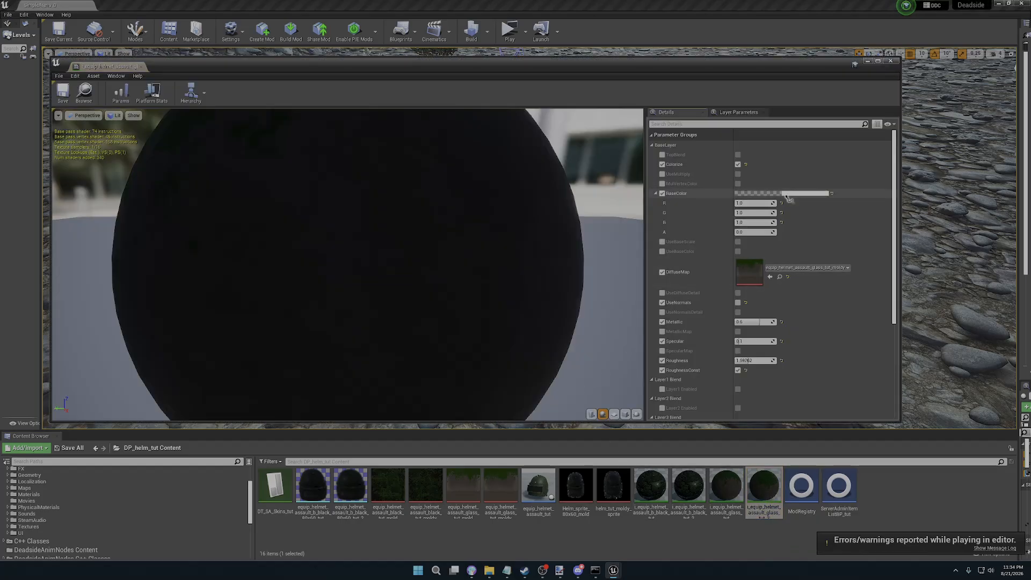
click(83, 94)
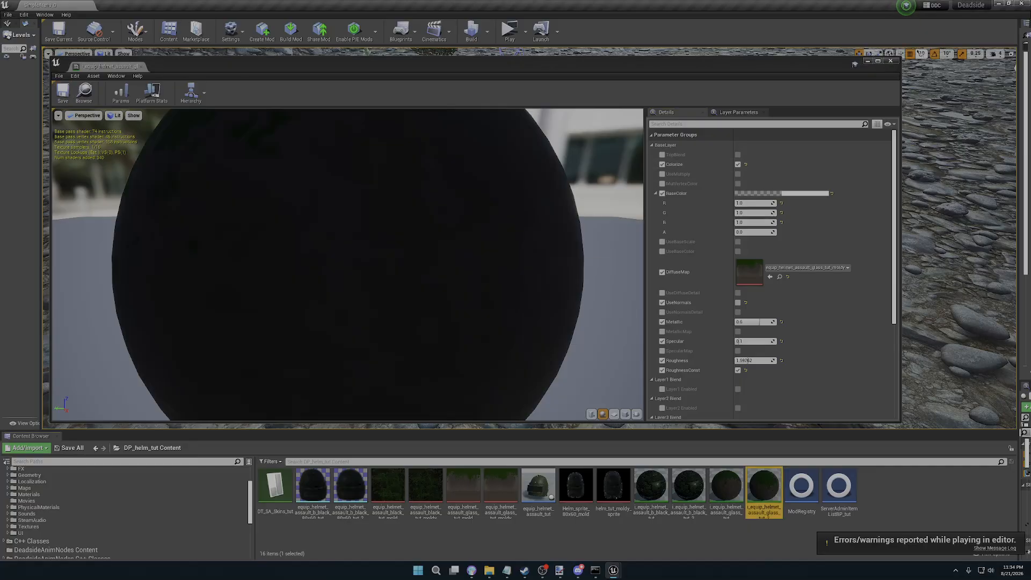
click(891, 61)
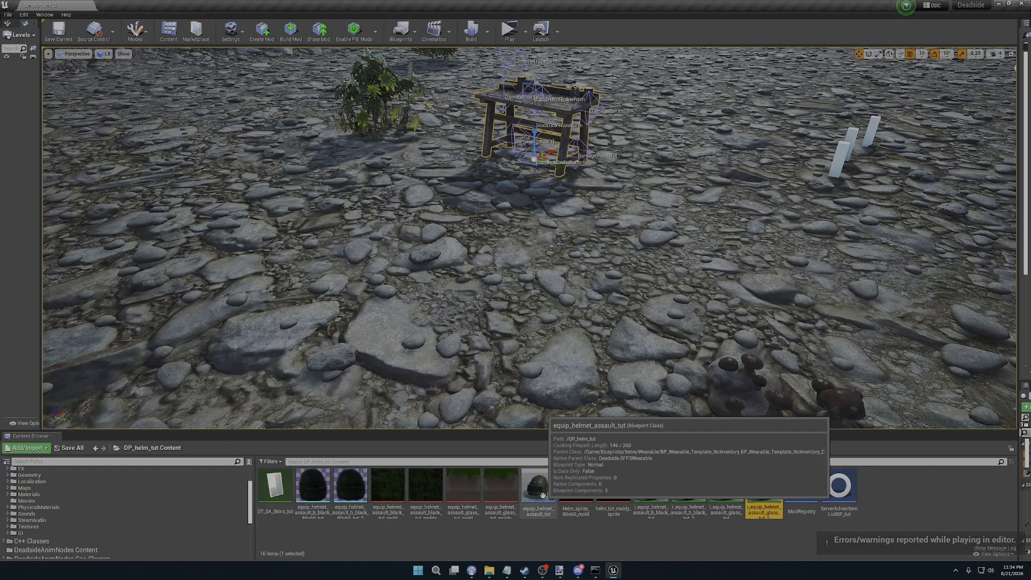
double_click(537, 486)
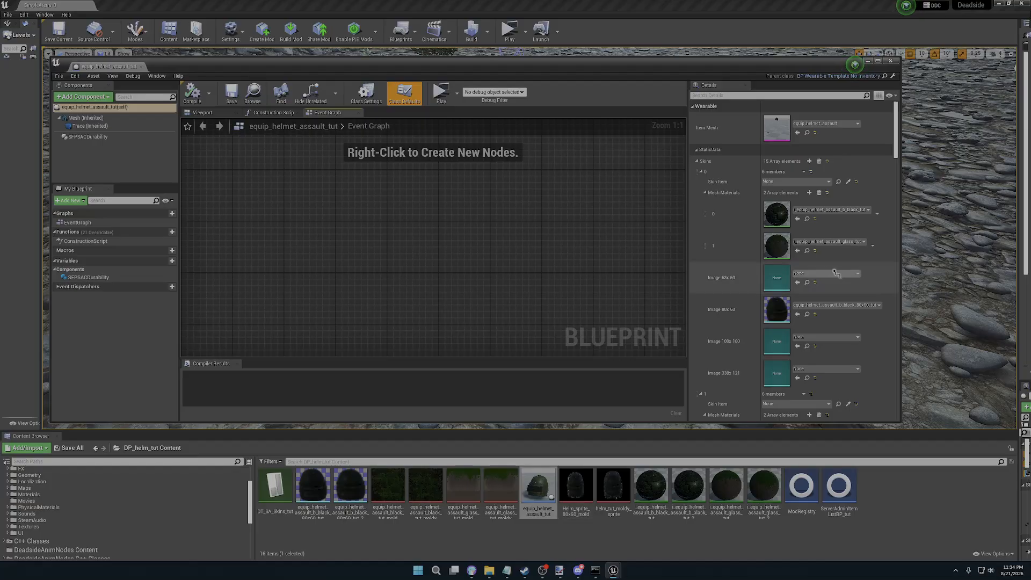
scroll(825, 270, down, 1)
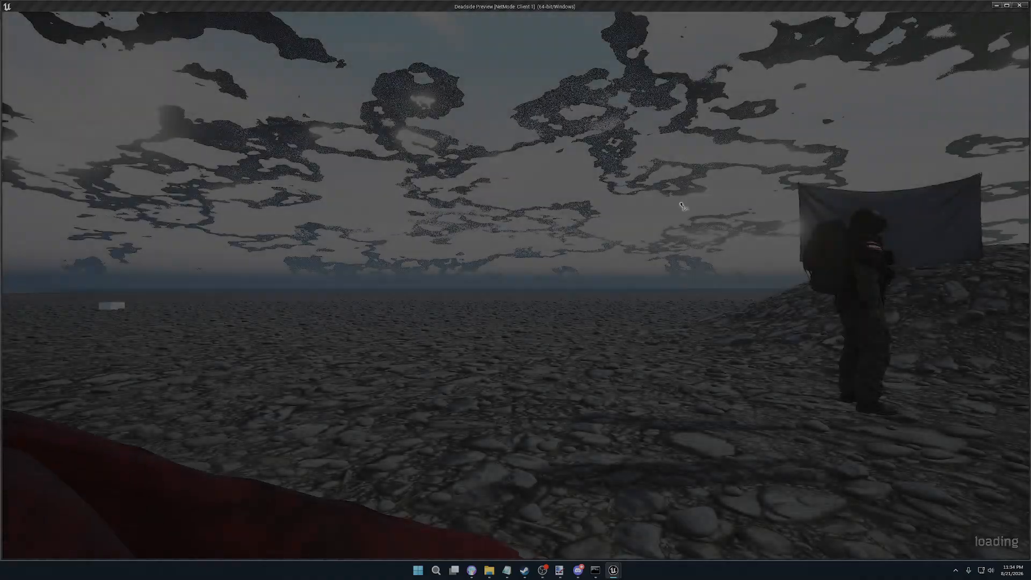
- Play-test the level again, inspecting the other character's helmet up close and through the rifle scope, and check the inventory
click(681, 207)
key(w)
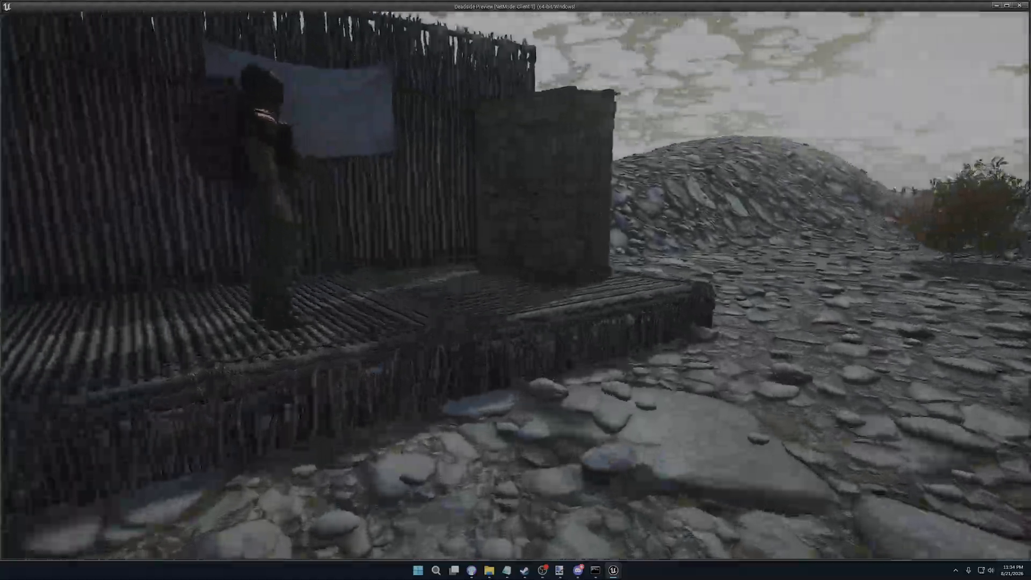
key(w)
key(1)
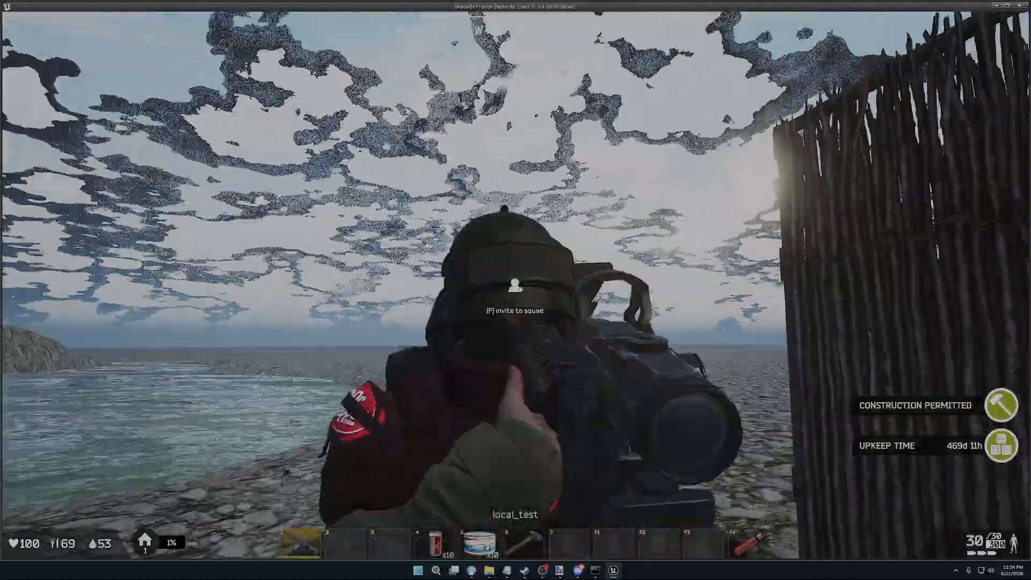
right_click(515, 290)
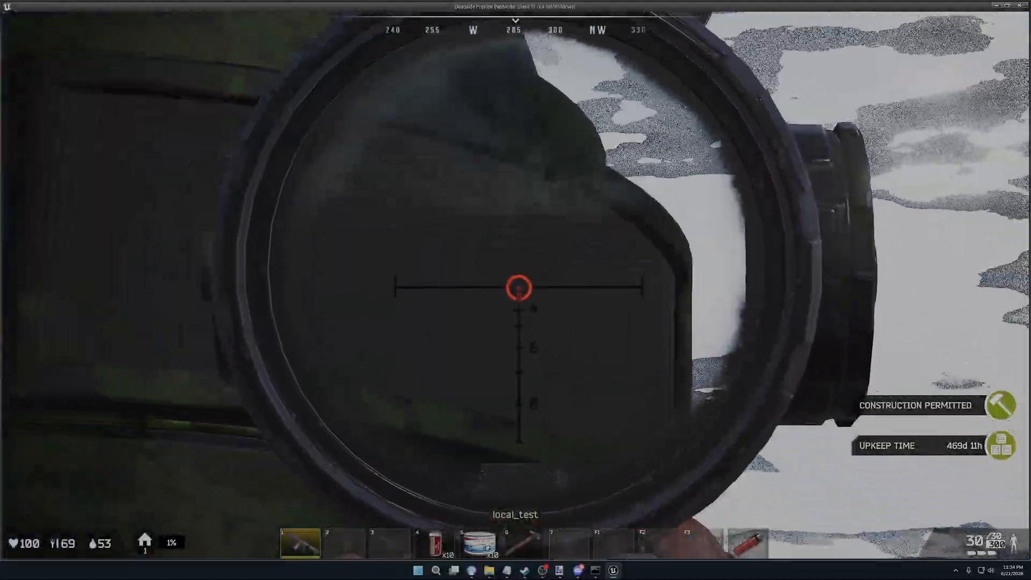
right_click(516, 290)
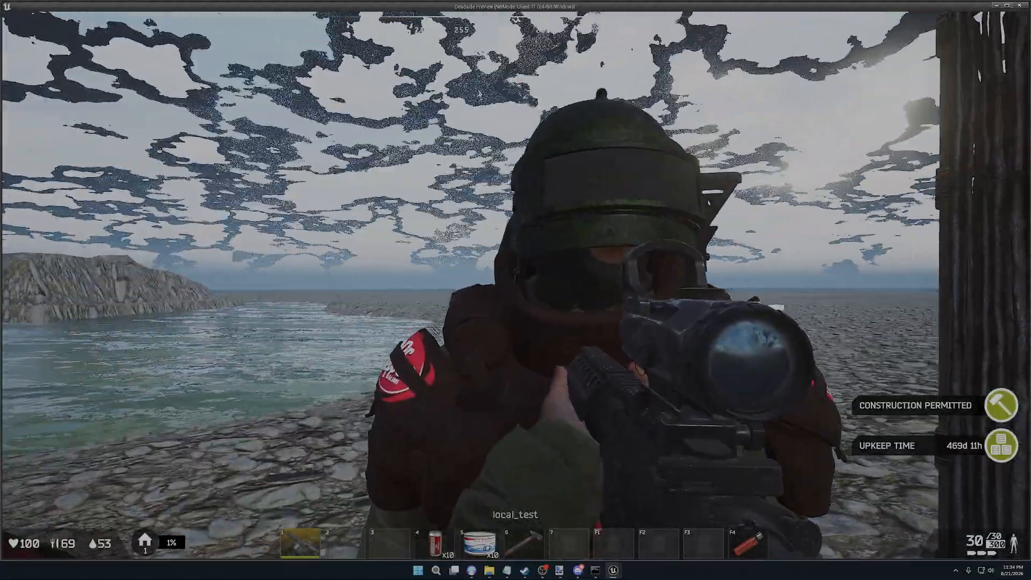
key(Tab)
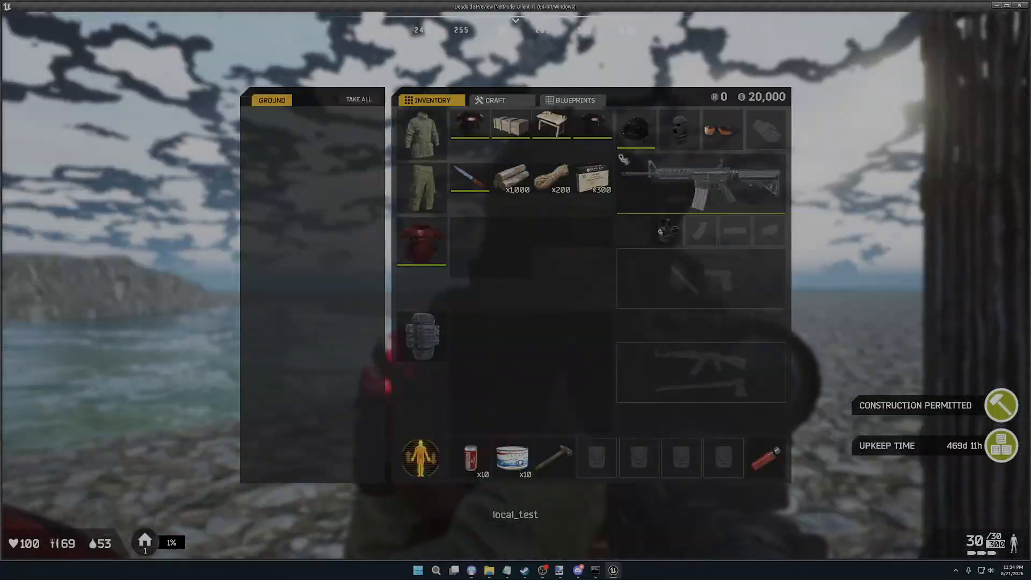
key(Tab)
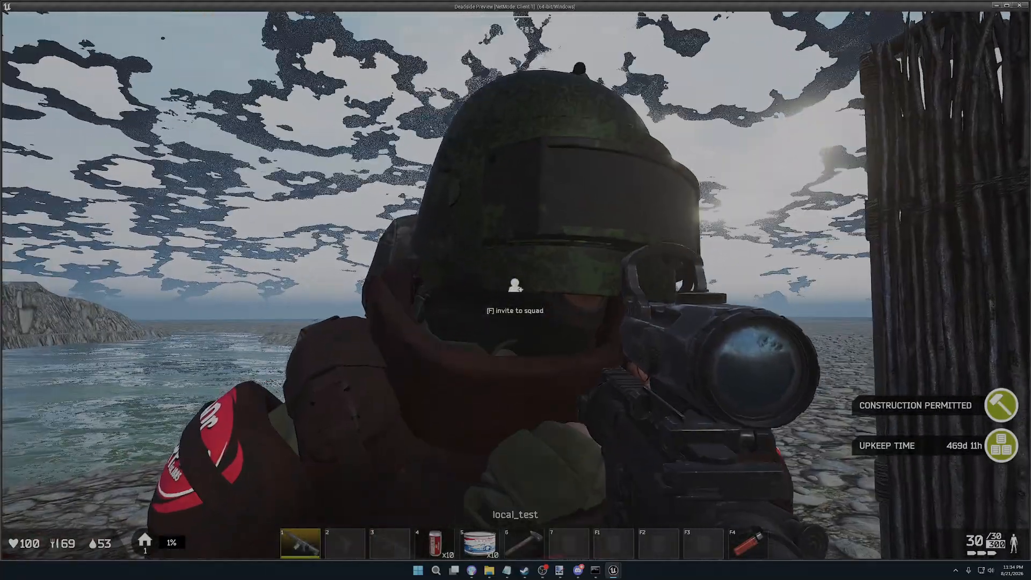
- Take off the worn helmet through the inventory and equip a helmet again to test swapping them in the play preview
key(Tab)
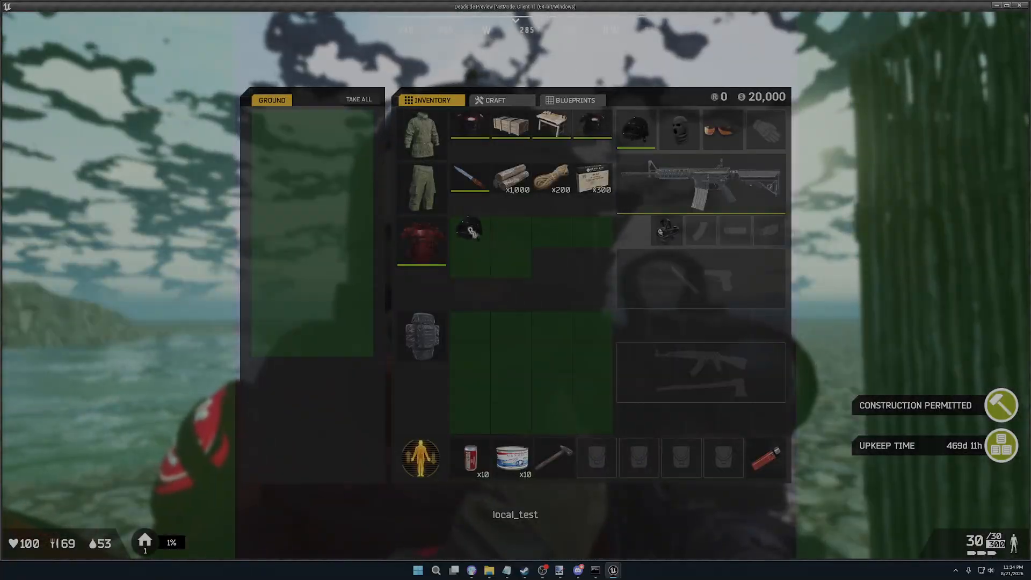
key(Tab)
key(Tab)
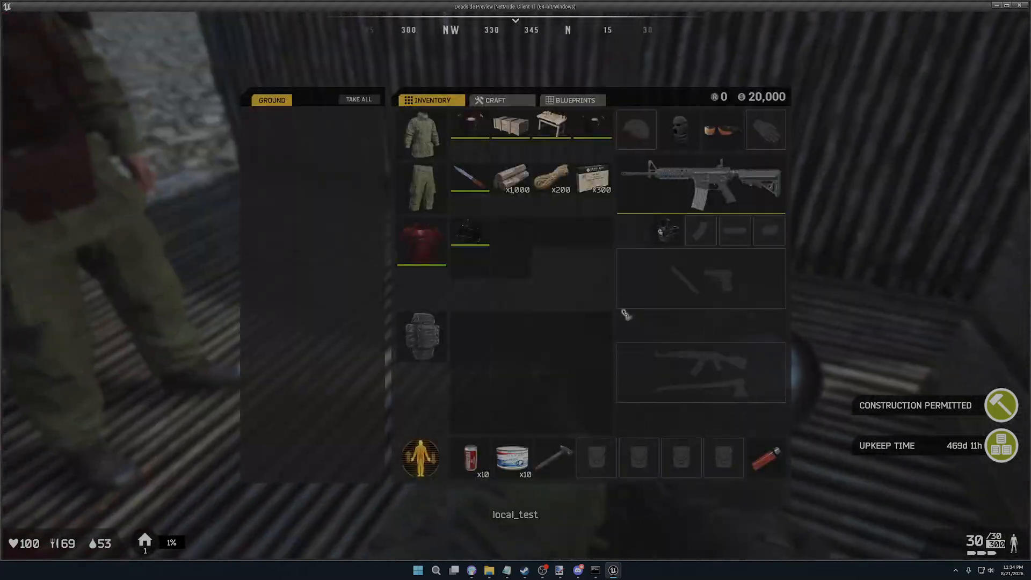
key(Tab)
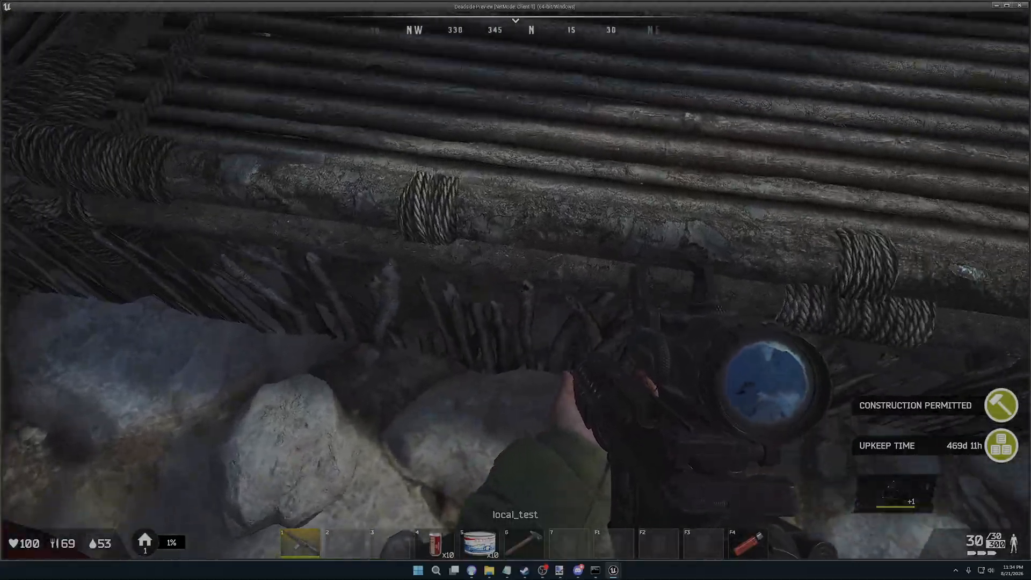
key(space)
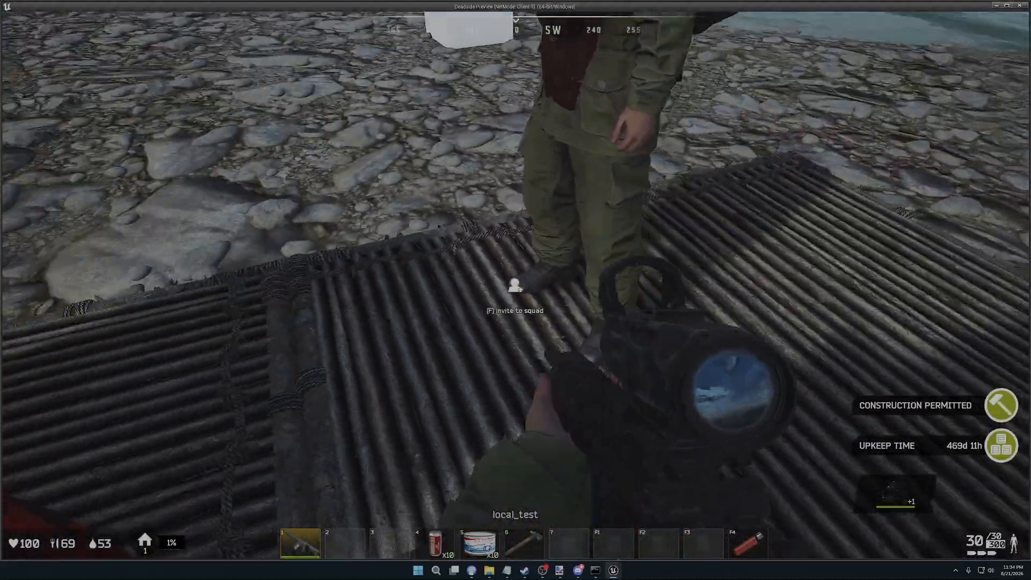
key(Tab)
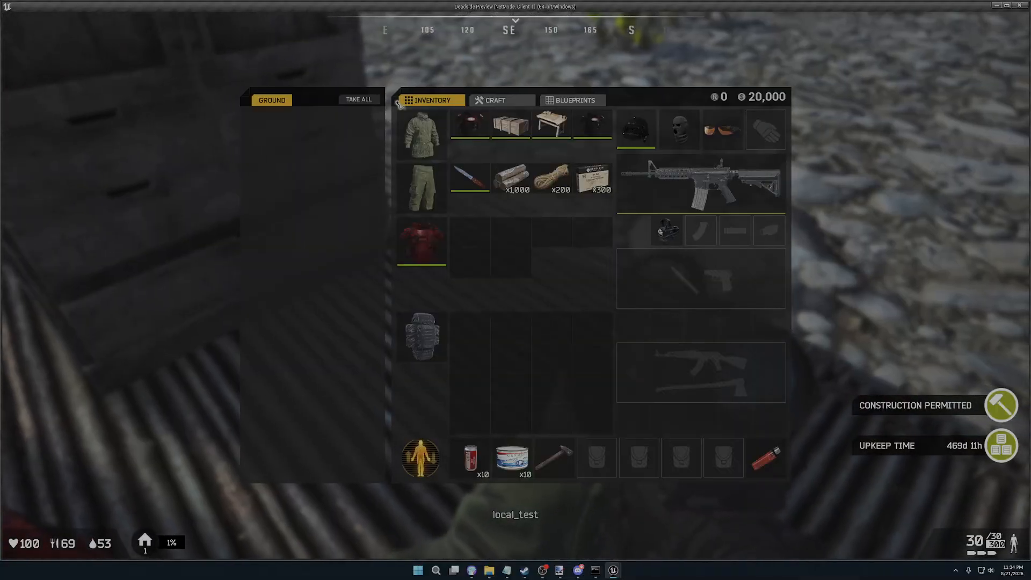
key(Tab)
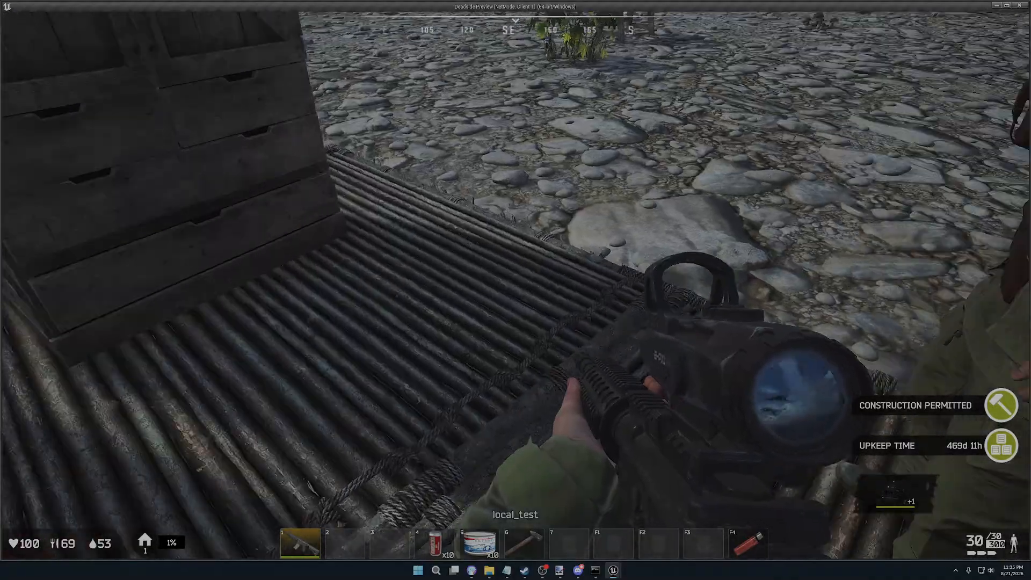
- Drop the Heavy Assault Helmet Mk2 on the platform, look at it on the ground, and pick it back up
key(Tab)
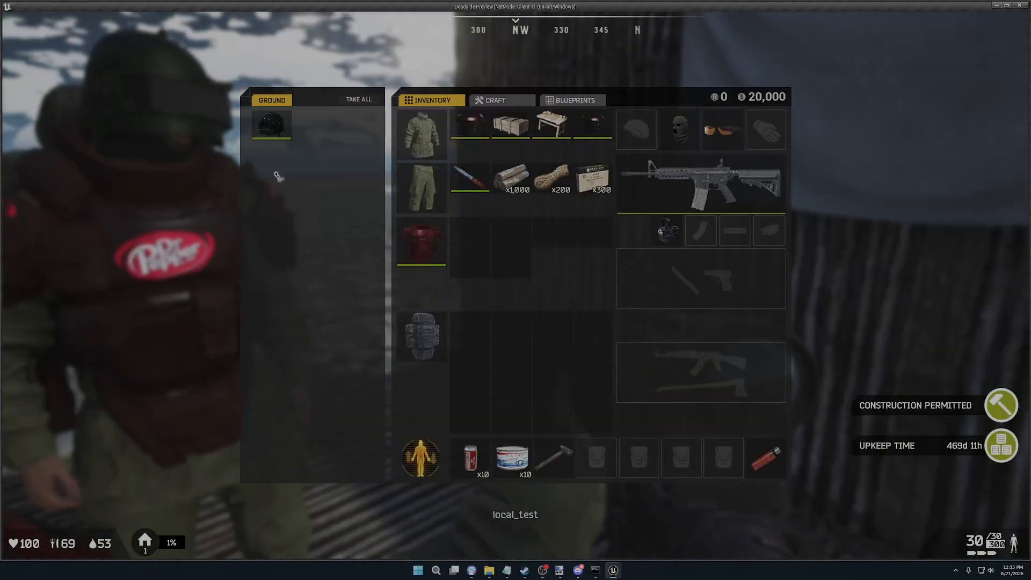
key(Tab)
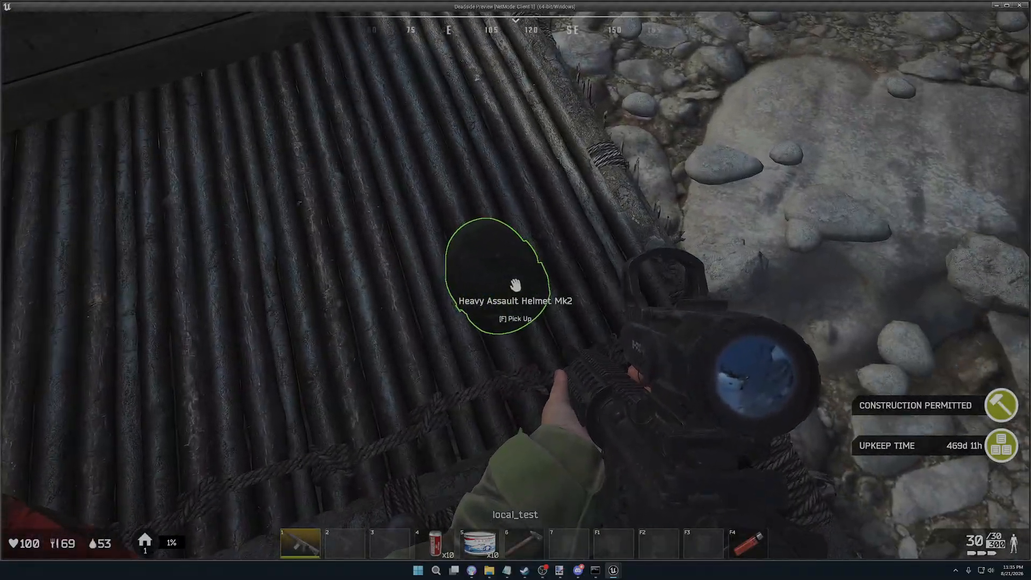
key(f)
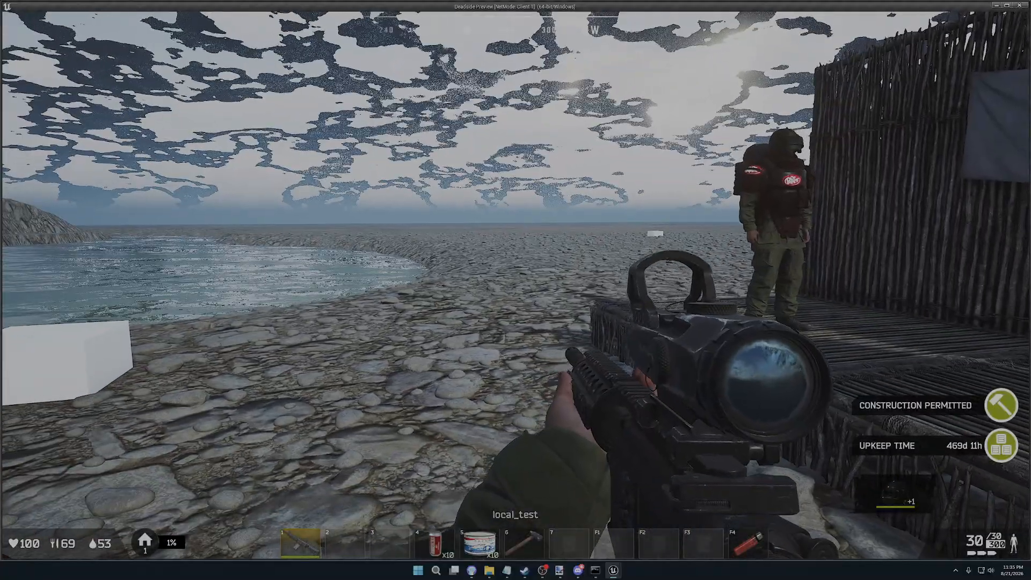
- Expand the DrP3pp3r's Helmets category in the admin item list, and compare the helmets on the ground with the worn one
key(ctrl+p)
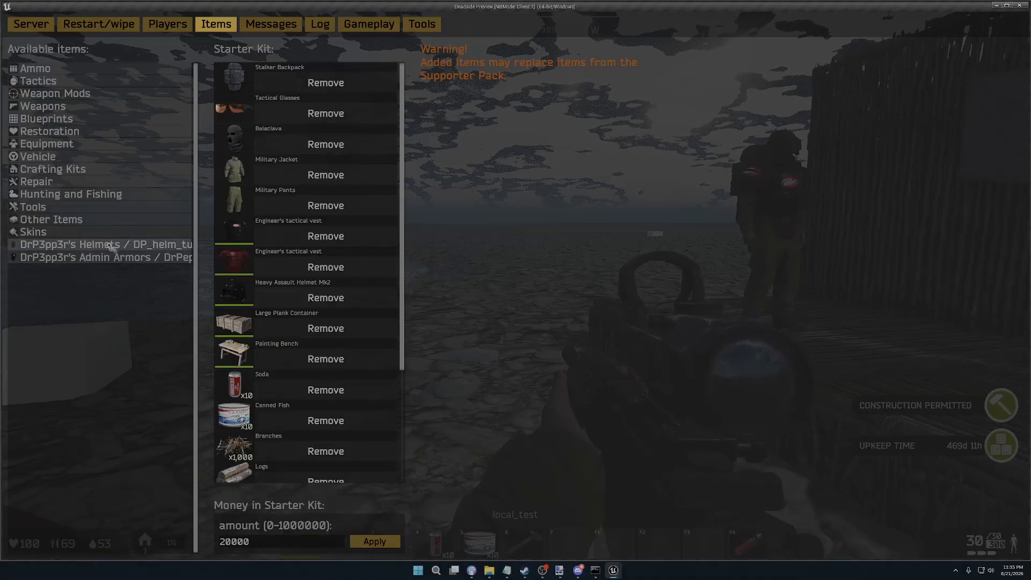
click(132, 246)
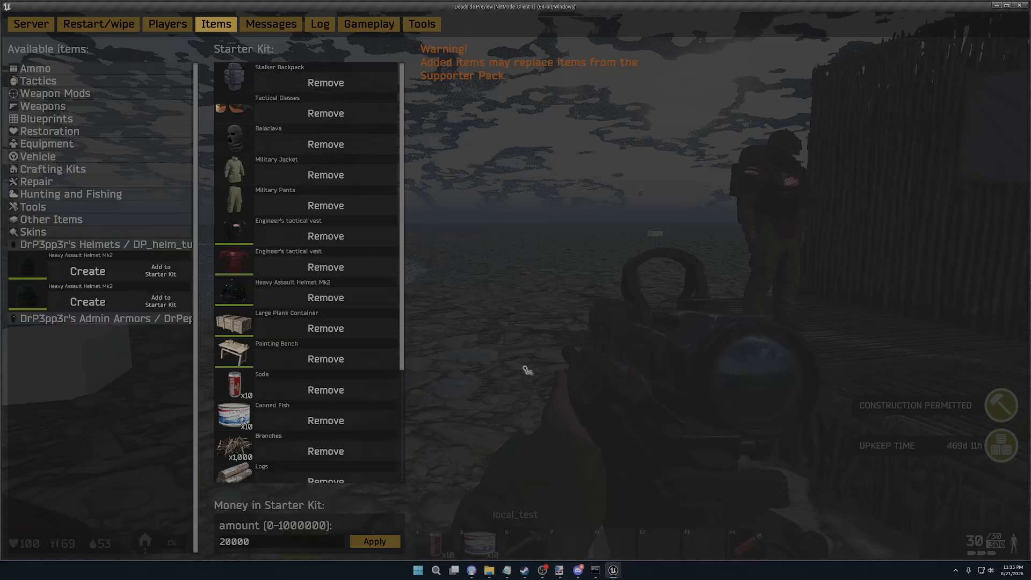
key(Escape)
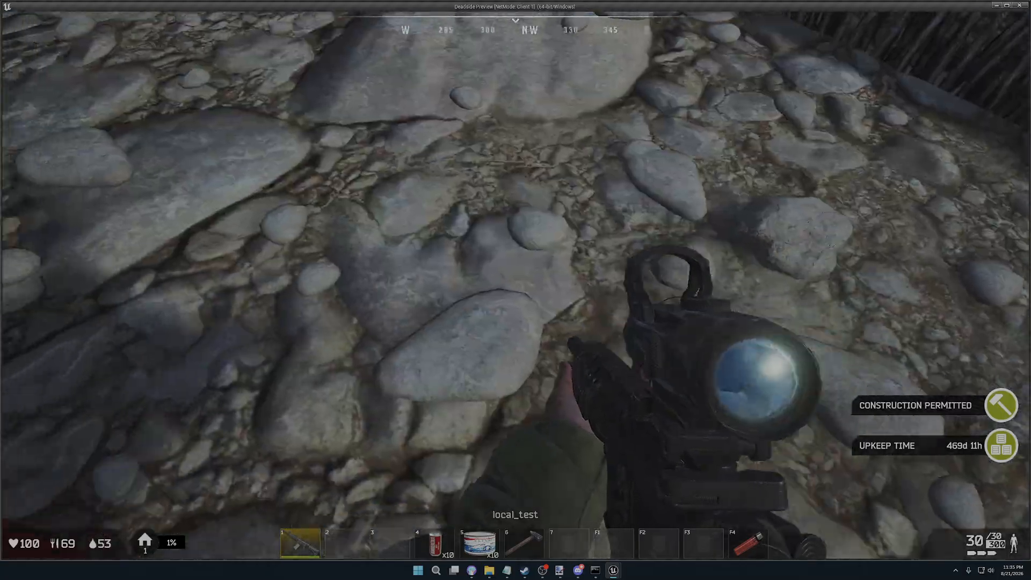
key(Tab)
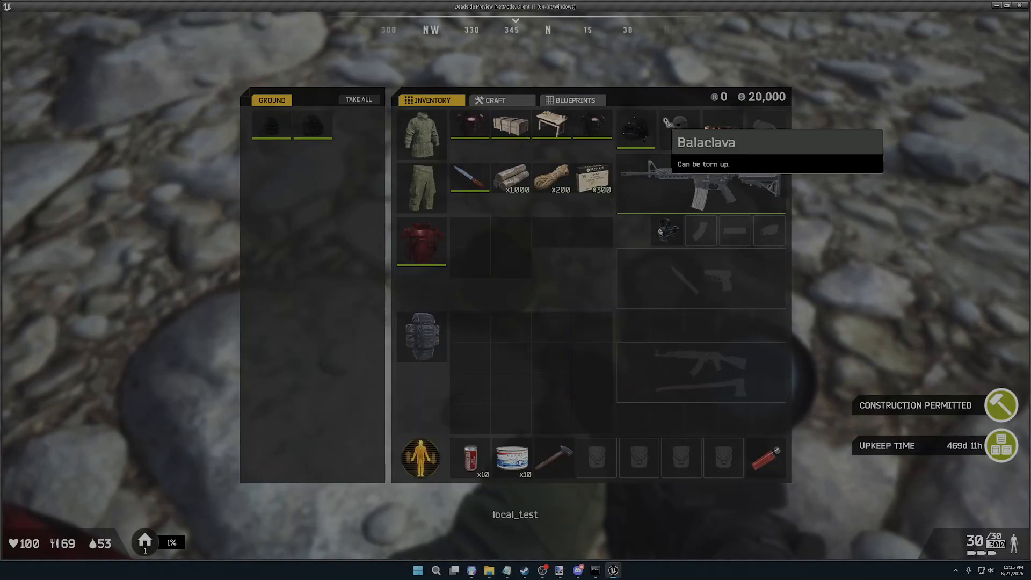
drag(637, 132, 641, 136)
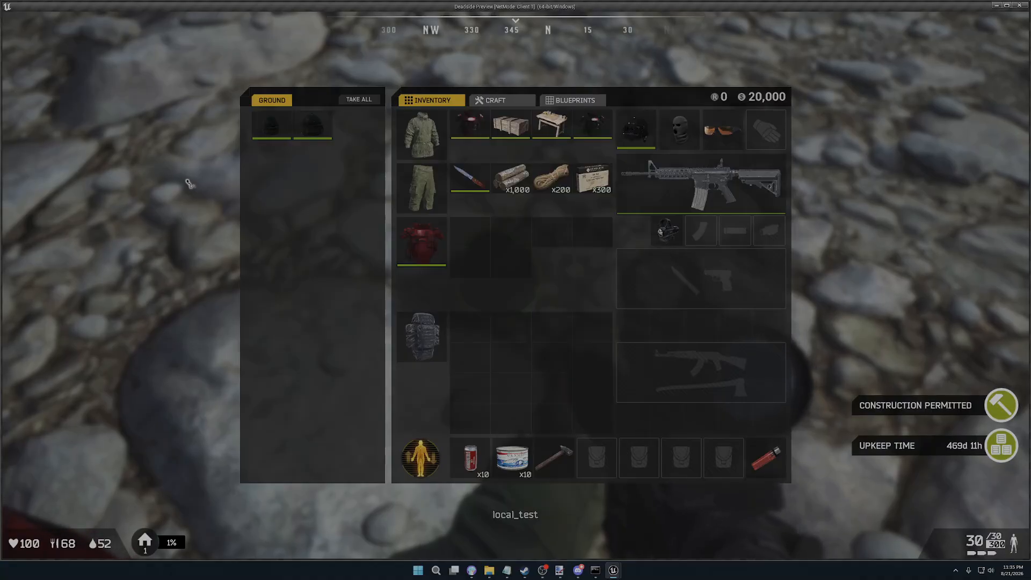
- End the play preview, dismiss the message log, and enlarge the Content Browser area below the viewport
key(Escape)
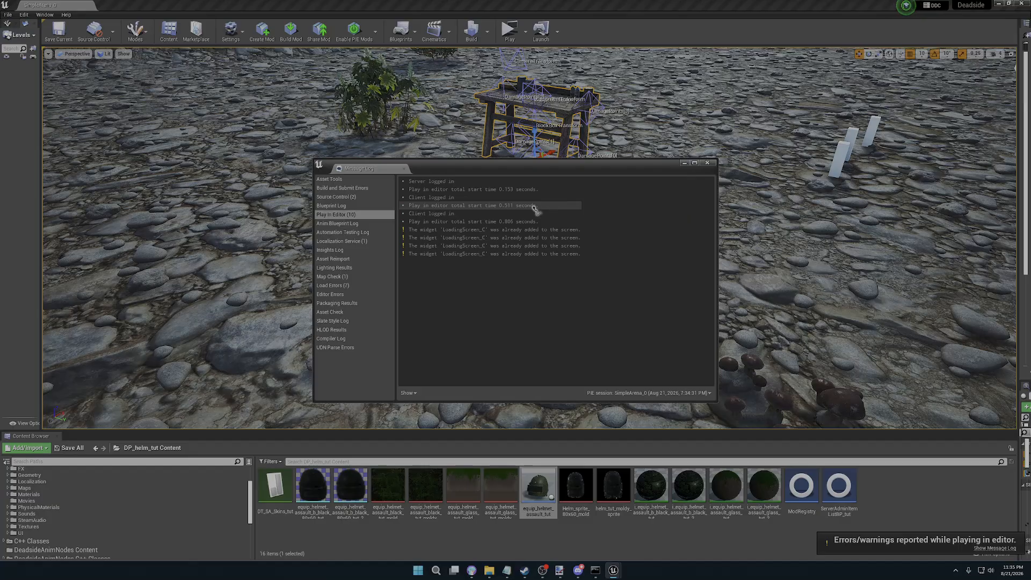
click(708, 163)
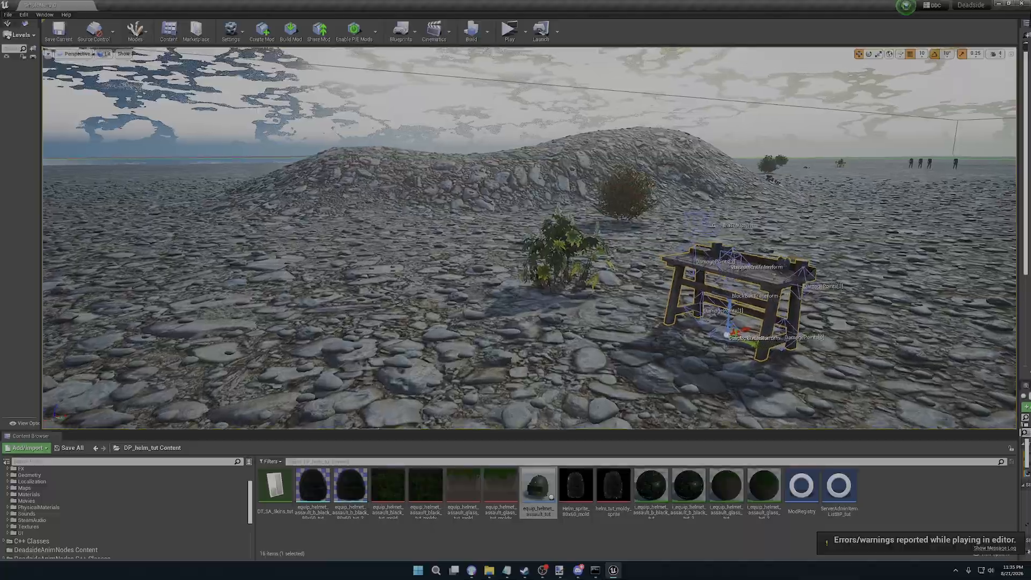
right_drag(707, 236, 268, 214)
mouse_move(588, 239)
right_down()
mouse_move(634, 366)
mouse_move(645, 322)
mouse_move(588, 239)
right_up()
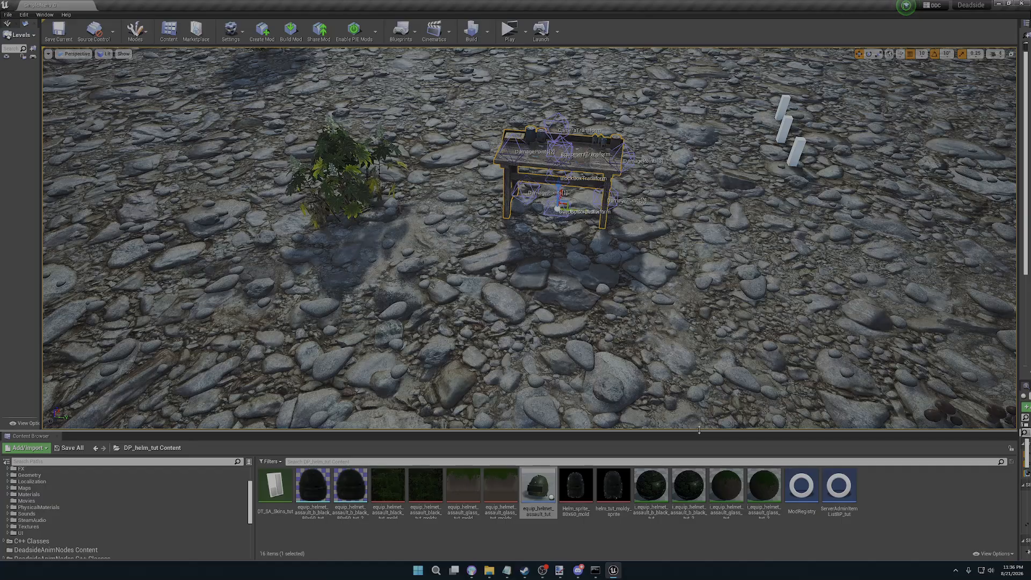
drag(700, 431, 698, 356)
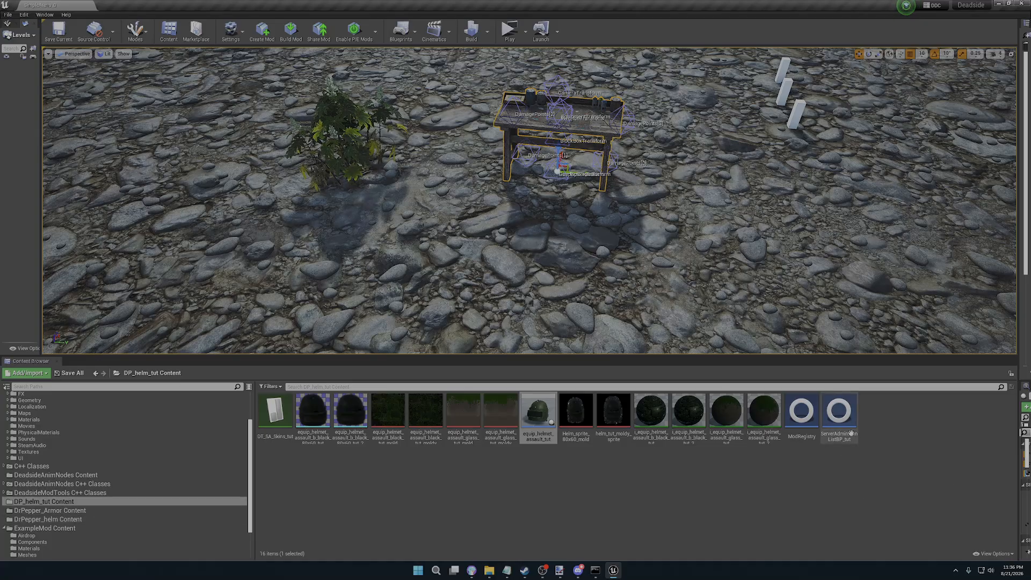
- Open the ModRegistry blueprint and examine the nodes of the Change wearable skin group in its Event Graph
double_click(800, 411)
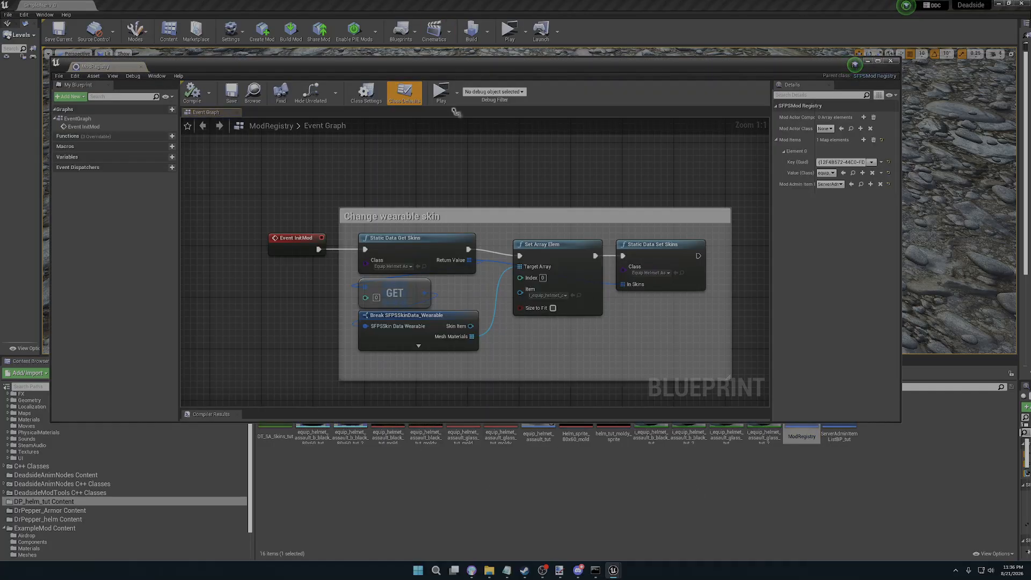
drag(462, 68, 516, 75)
drag(429, 74, 401, 70)
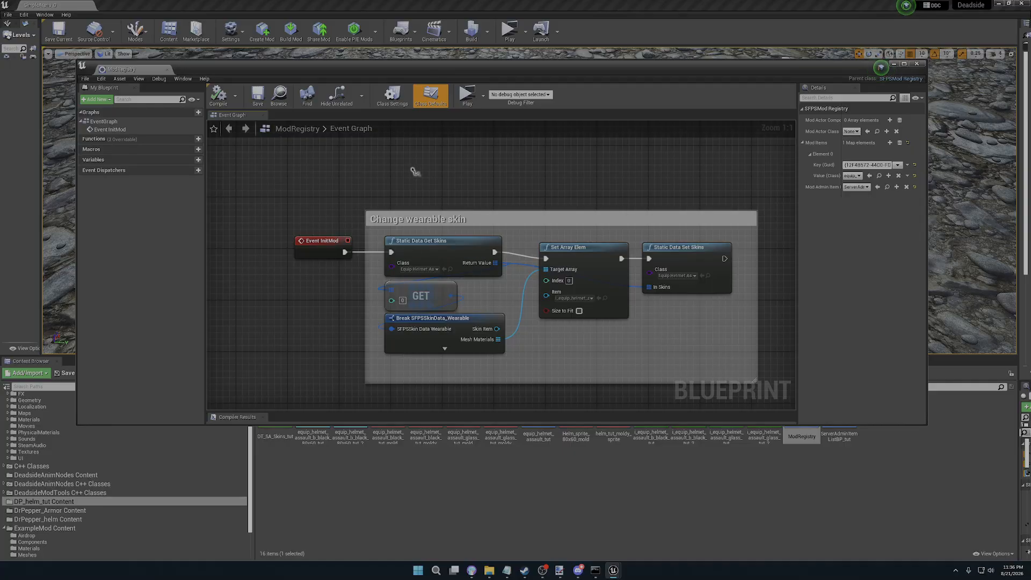
drag(413, 171, 479, 321)
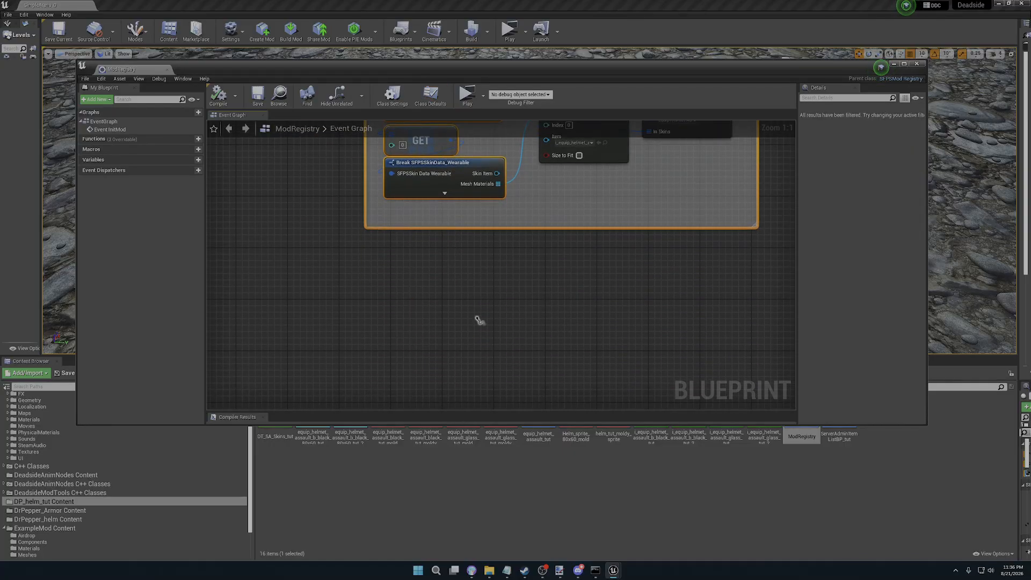
key(f)
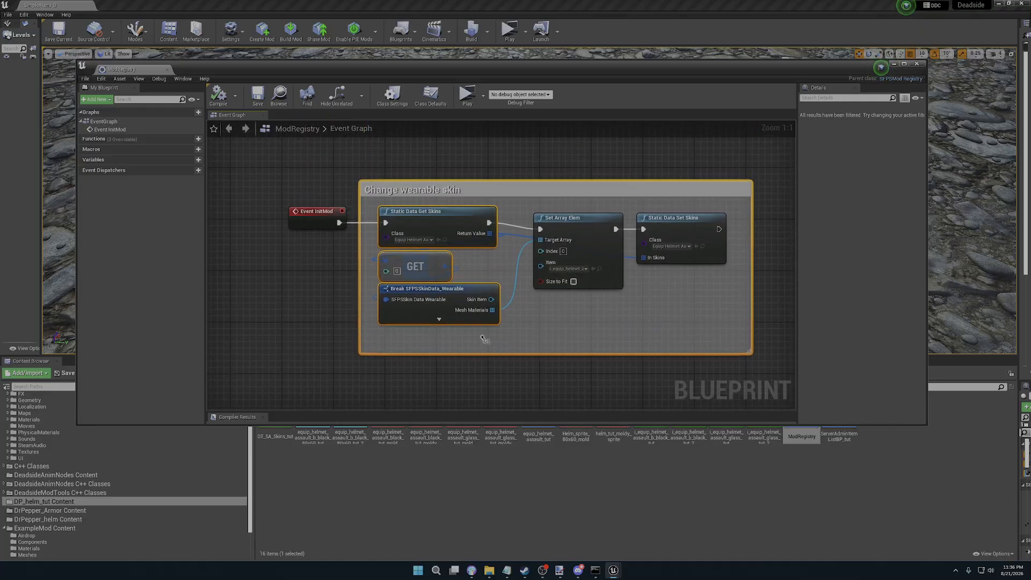
drag(573, 153, 706, 398)
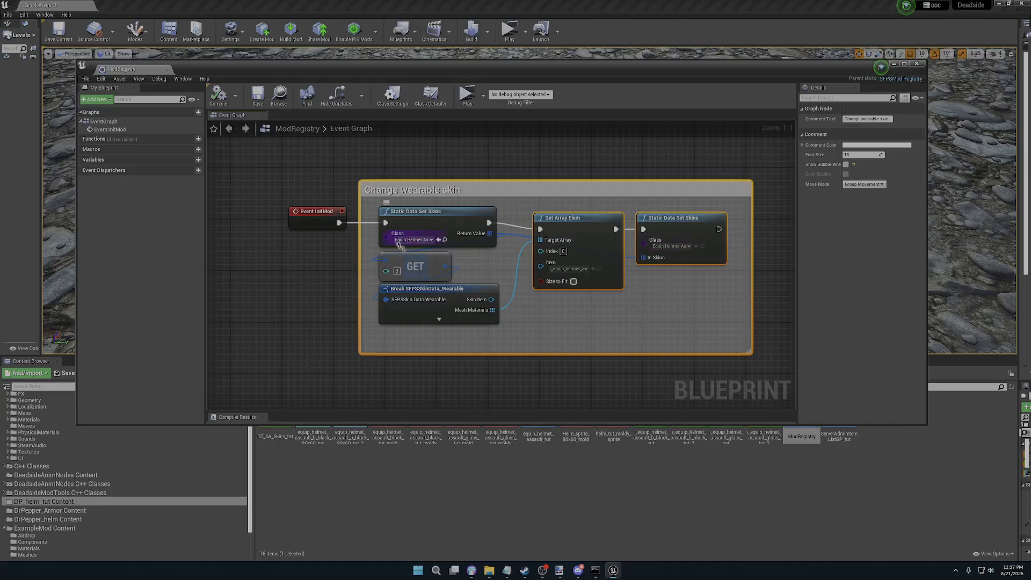
click(418, 215)
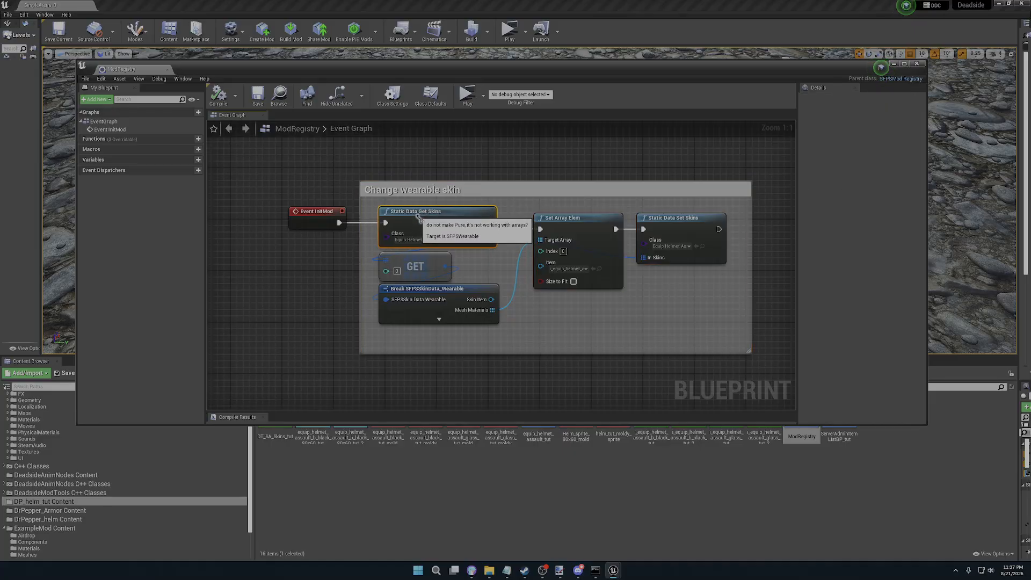
click(422, 264)
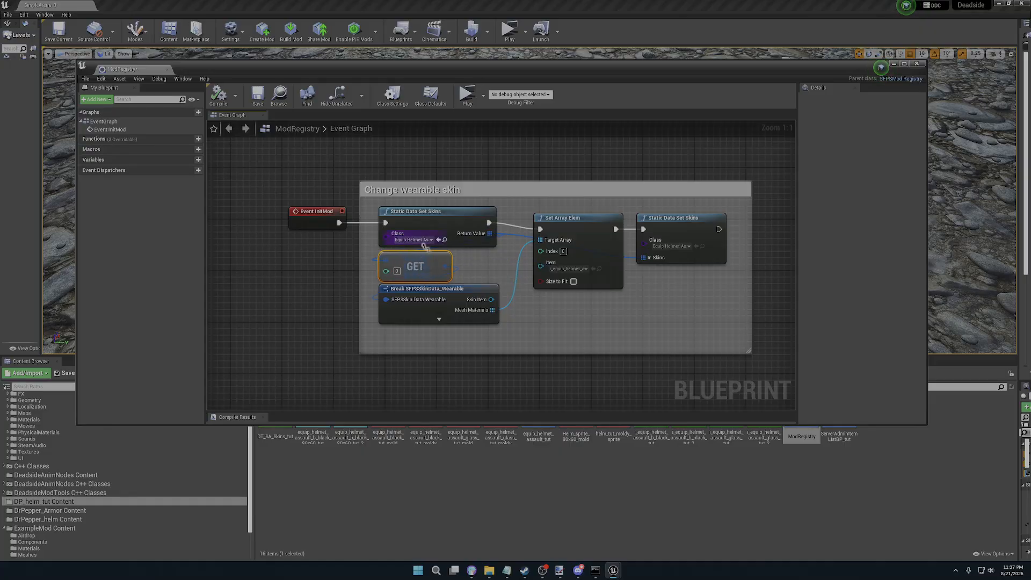
- Set the Static Data Get Skins class to equip_helmet_assault_tut and save ModRegistry
click(414, 240)
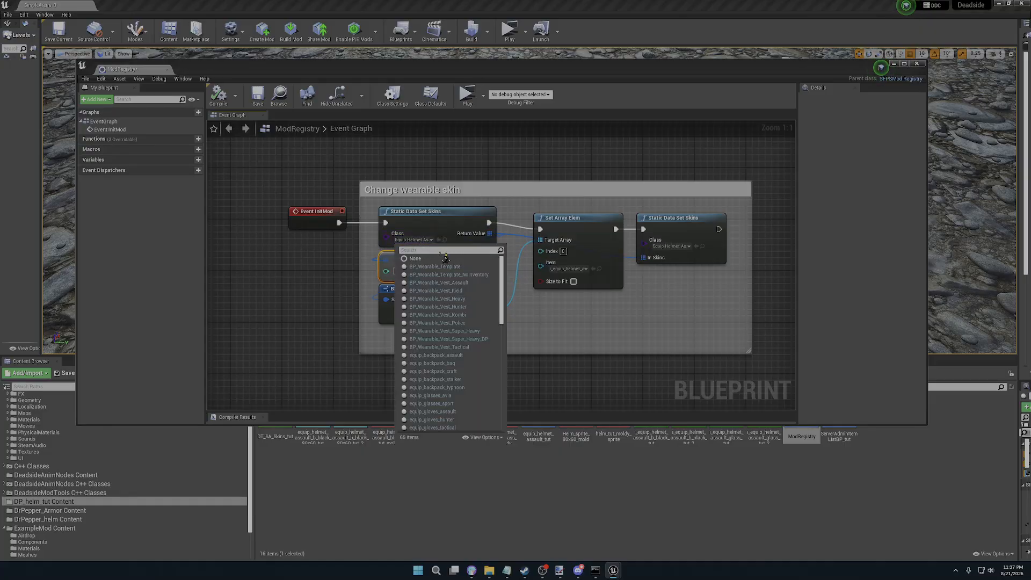
text(tut)
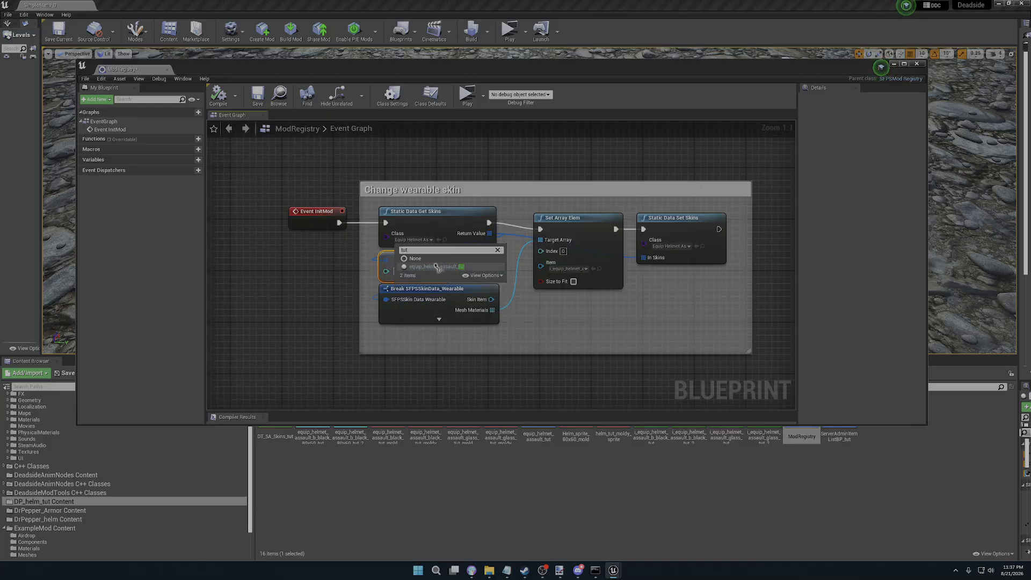
click(436, 267)
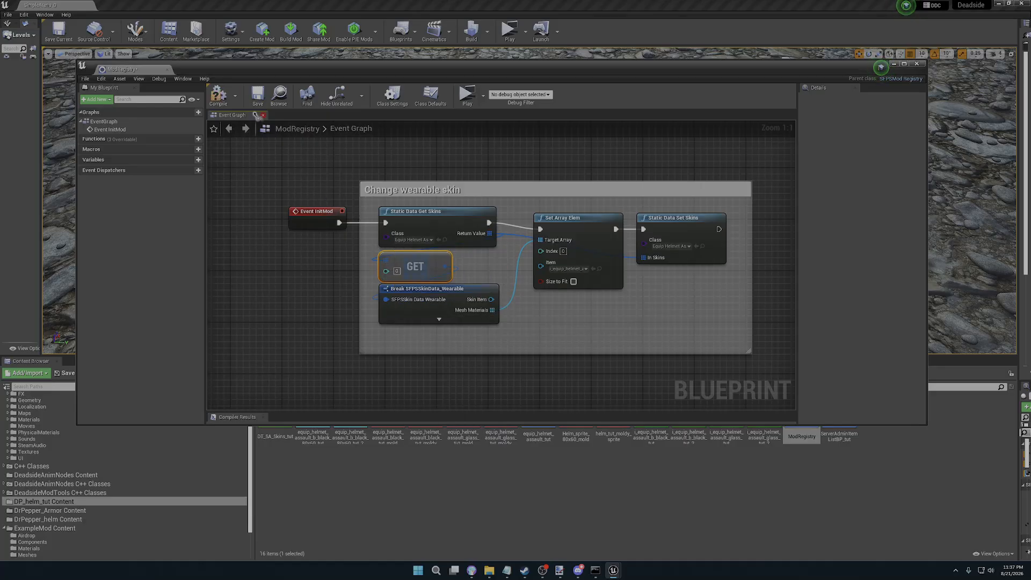
click(258, 95)
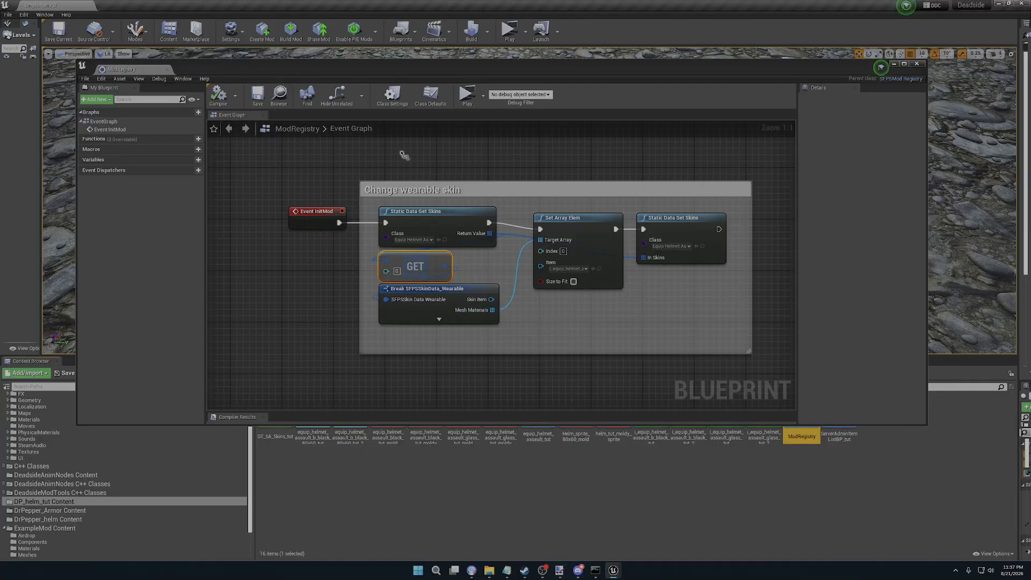
- Shift the Change wearable skin group, and lower the Break SFPSSkinData_Wearable node and expand its hidden image outputs
click(433, 349)
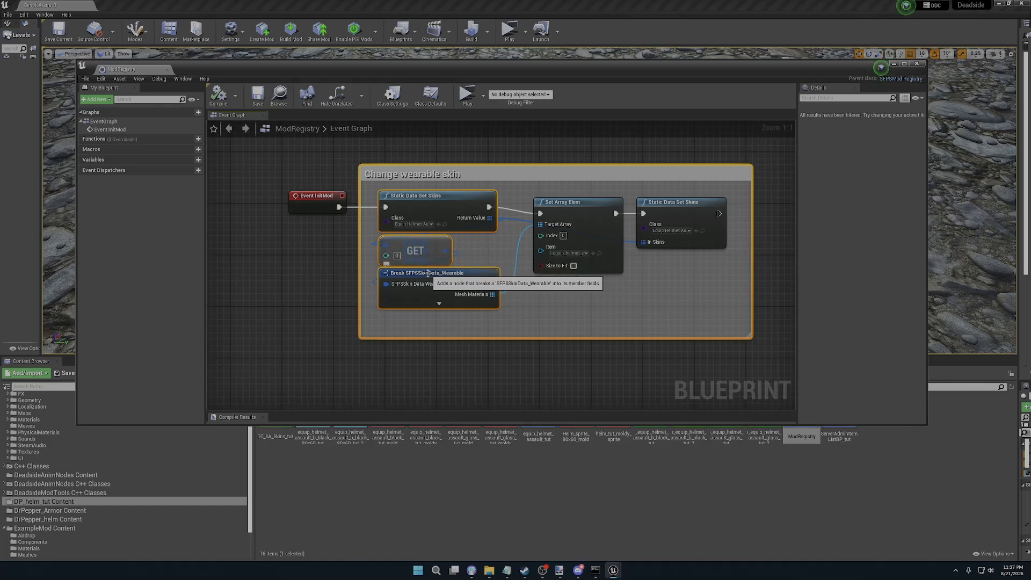
drag(428, 273, 429, 280)
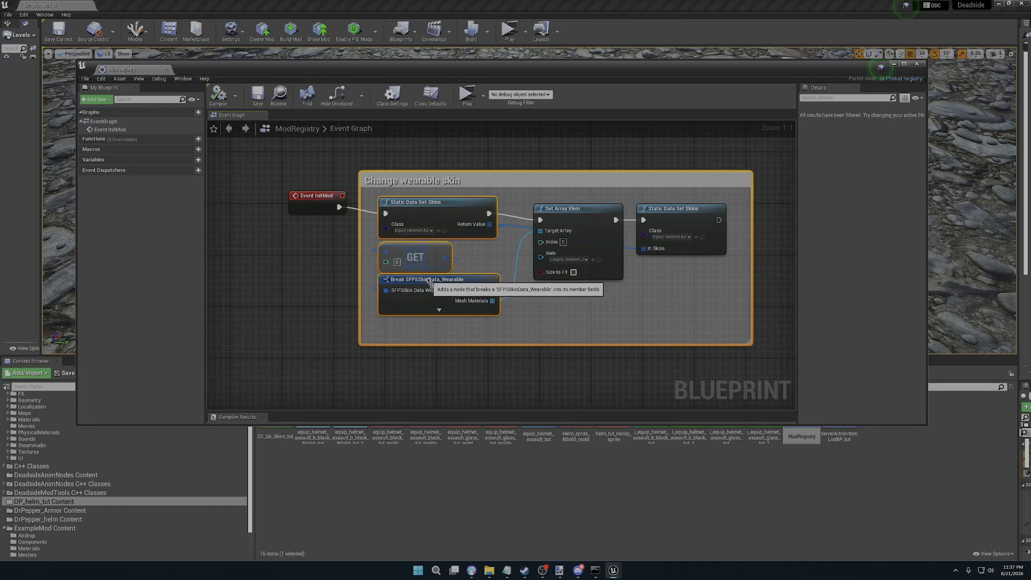
click(298, 279)
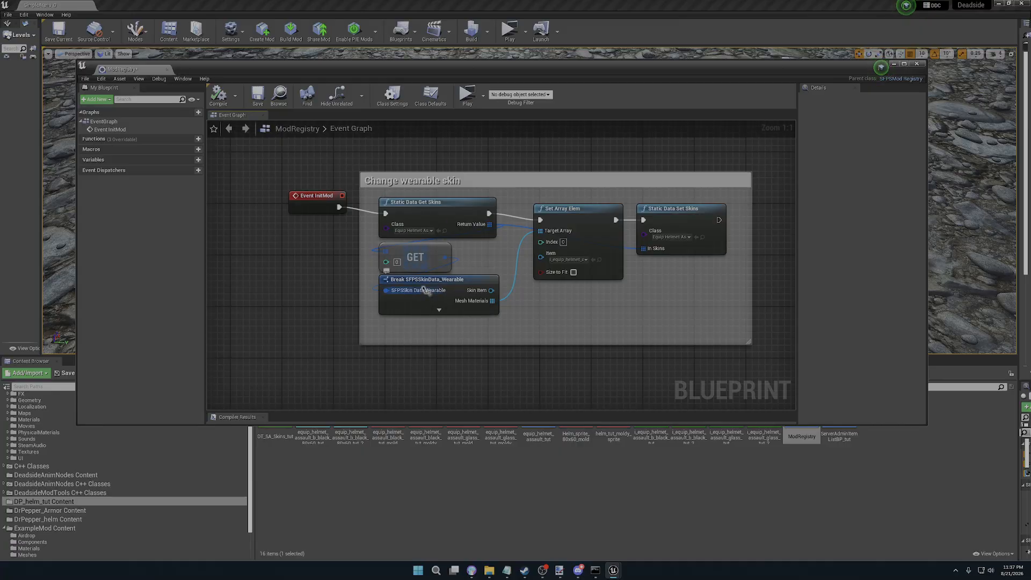
drag(424, 284, 424, 290)
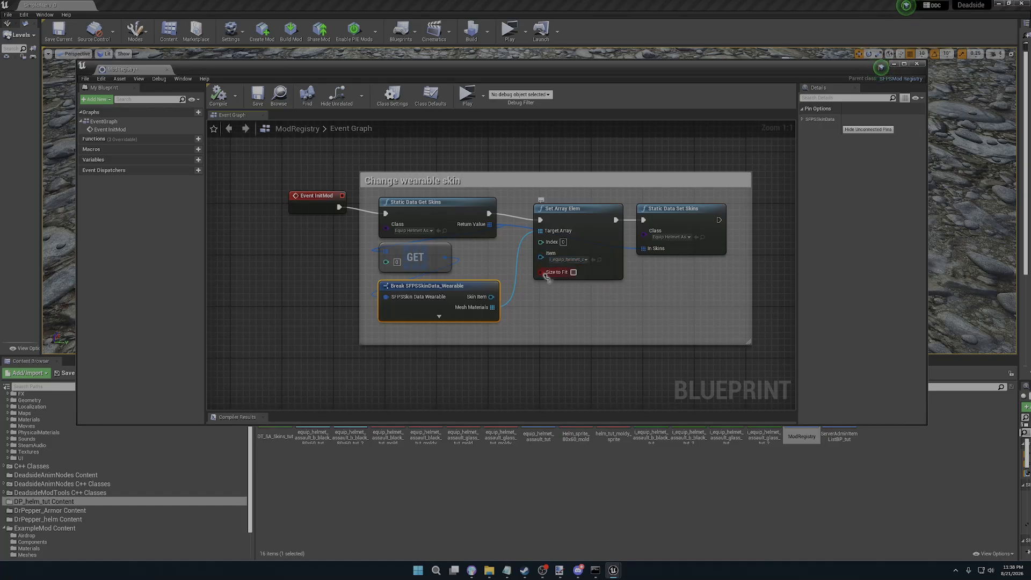
mouse_move(561, 208)
mouse_down()
mouse_move(569, 203)
mouse_move(562, 208)
mouse_up()
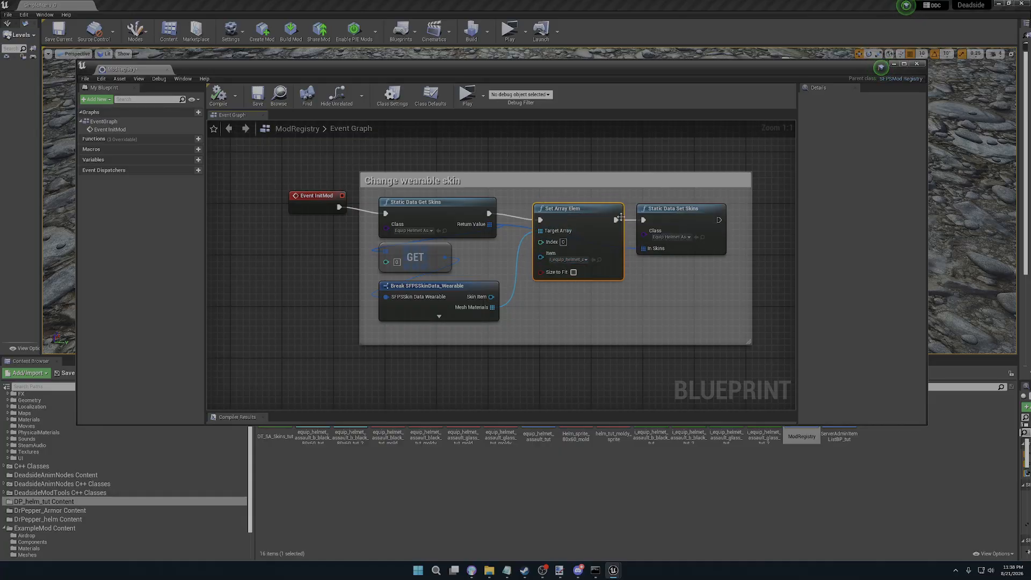
click(439, 316)
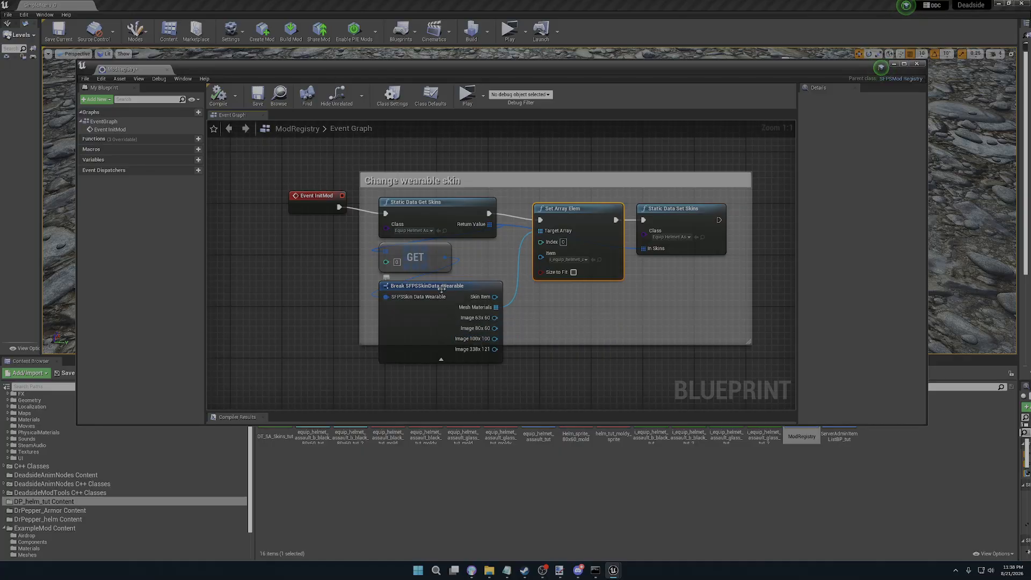
- Extend the Change wearable skin group downward to enclose the Break SFPSSkinData_Wearable node, and close ModRegistry
drag(543, 344, 542, 378)
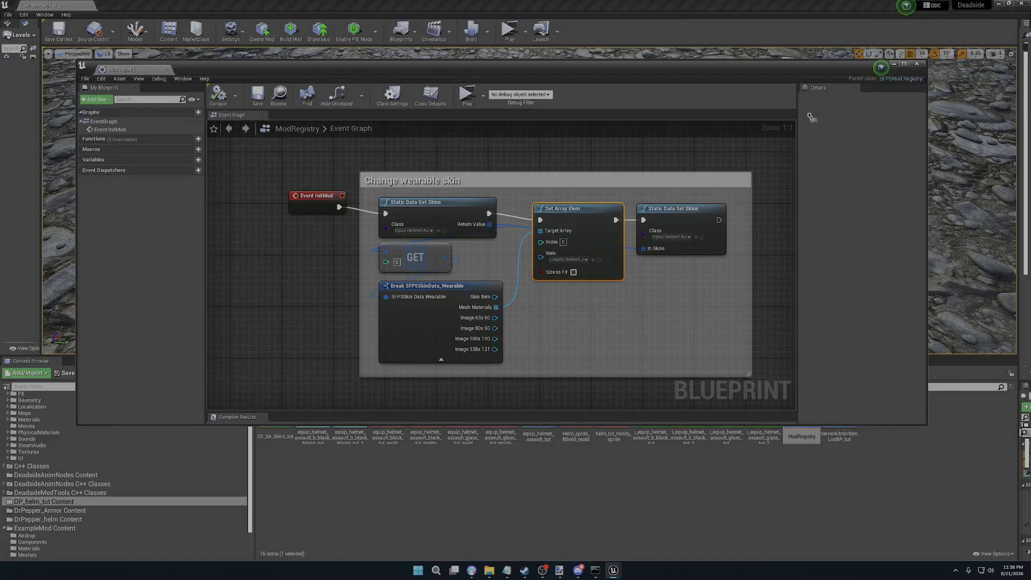
click(916, 63)
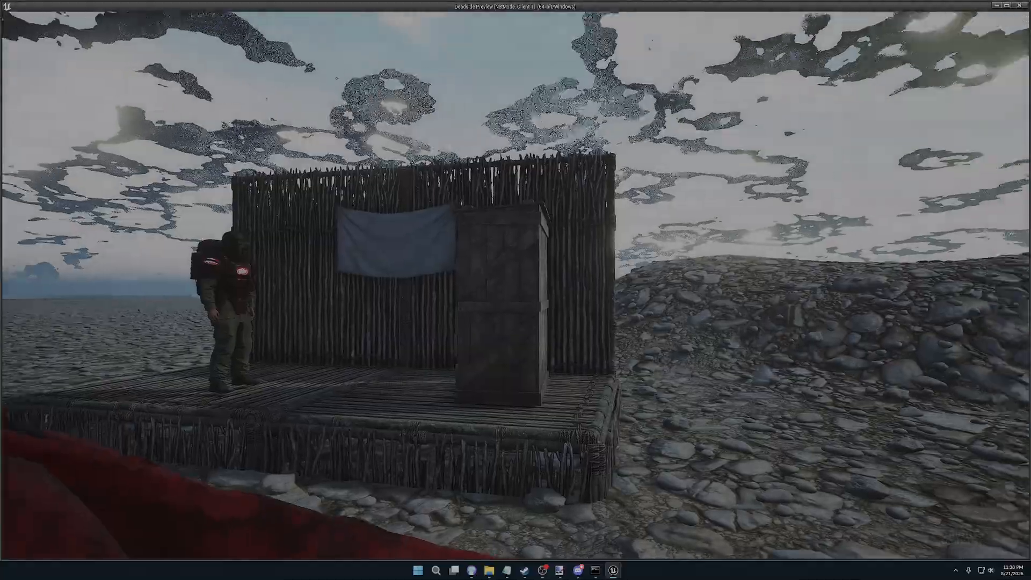
- Test the helmet in the play preview by moving it into the inventory and equipping it again while comparing its look
key(Tab)
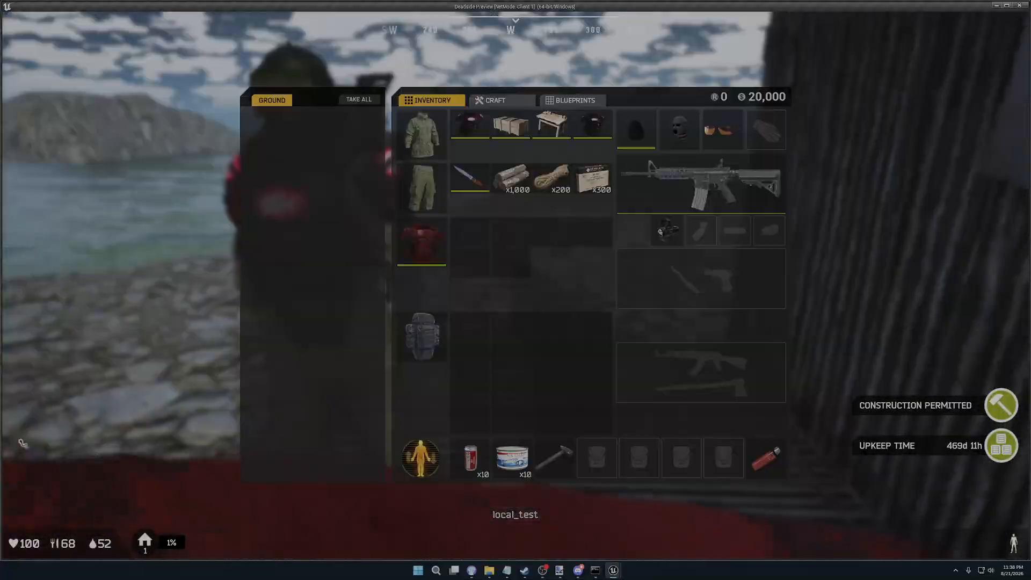
drag(630, 131, 501, 313)
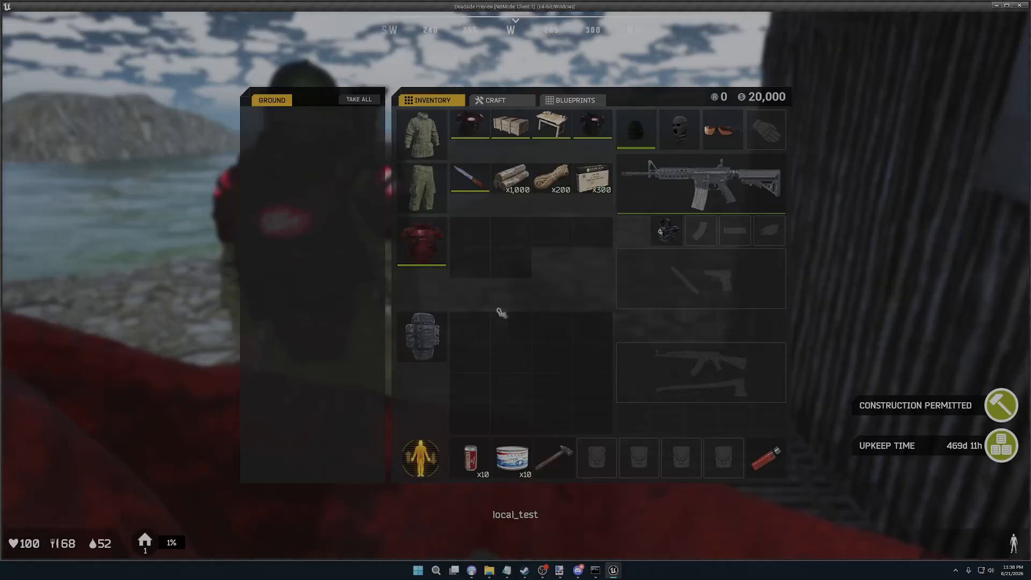
drag(475, 239, 633, 123)
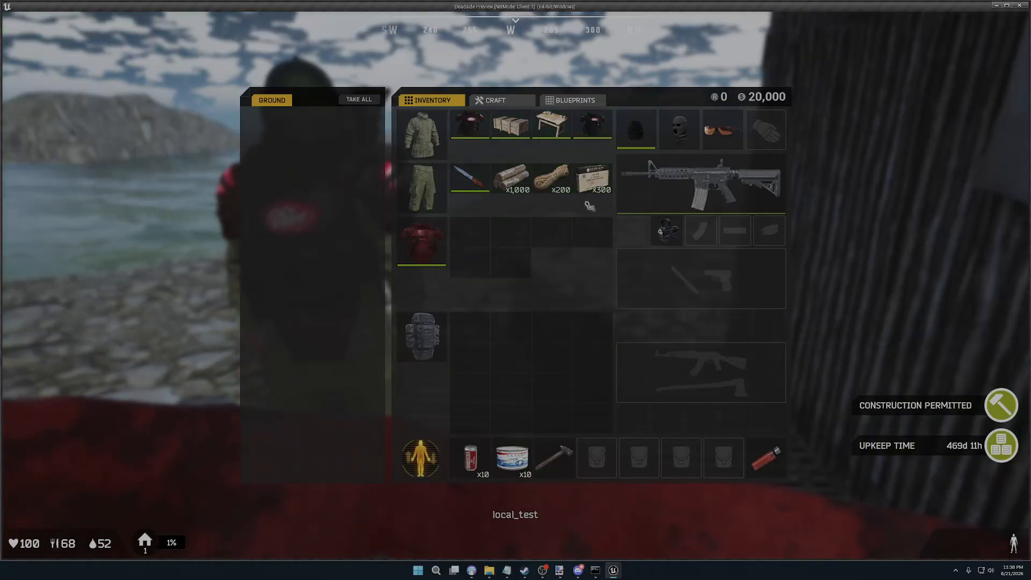
key(Tab)
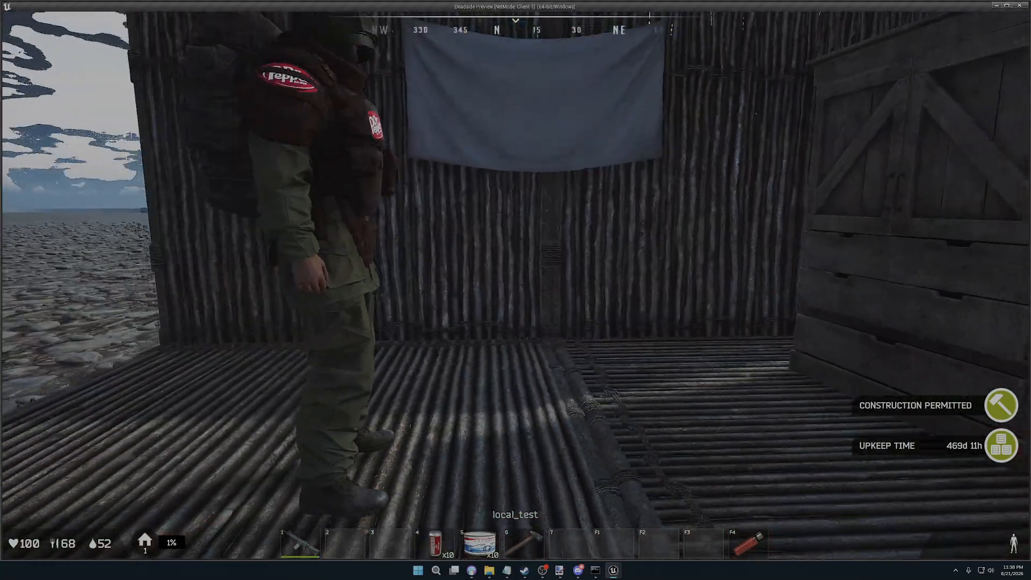
key(Tab)
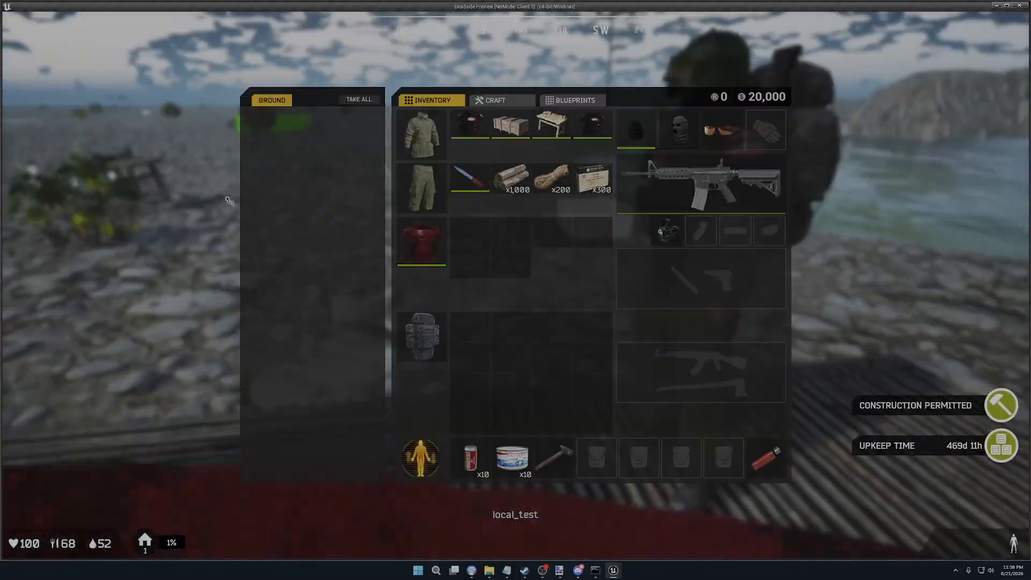
drag(636, 129, 480, 248)
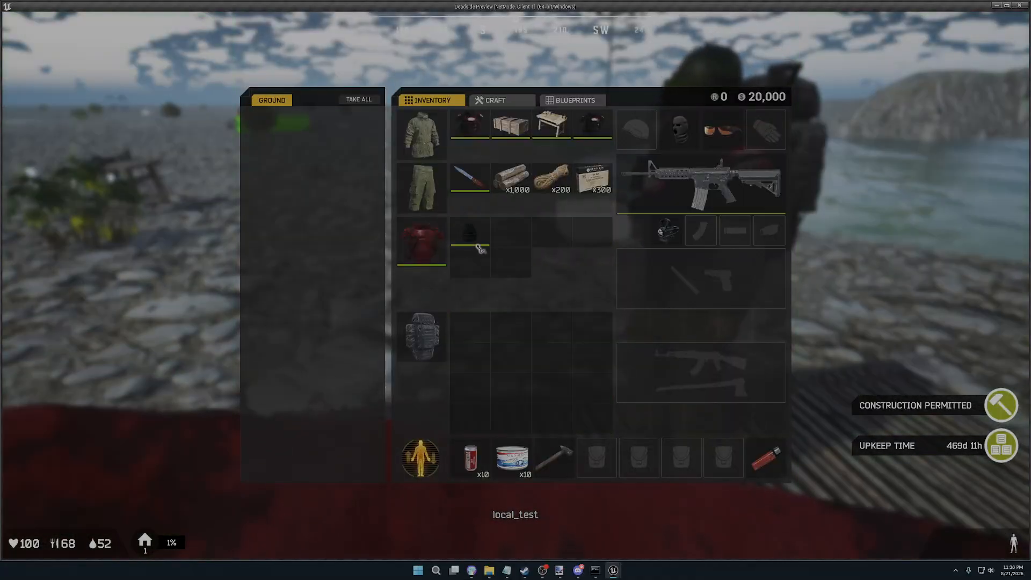
key(Tab)
key(Tab)
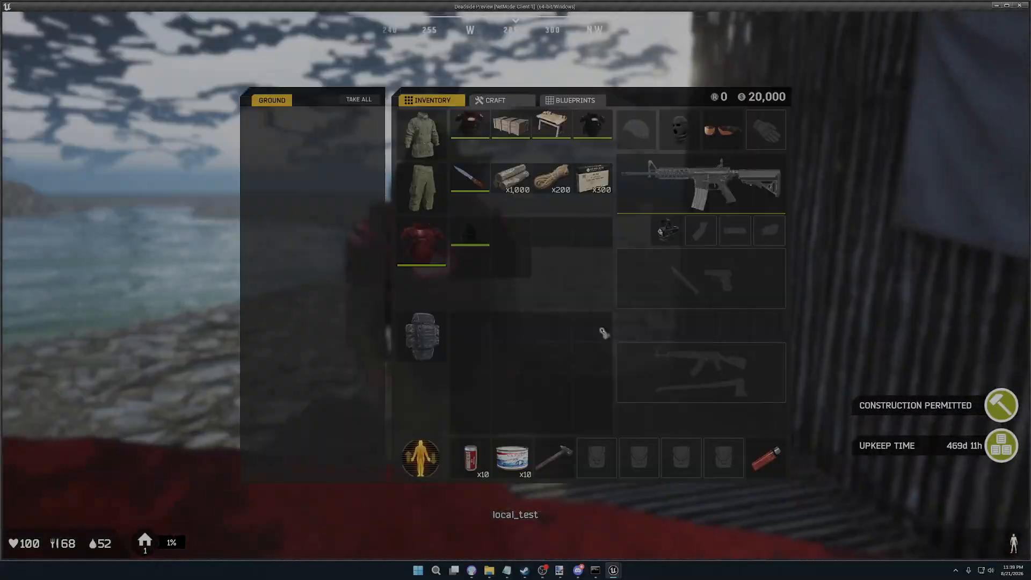
drag(470, 233, 656, 129)
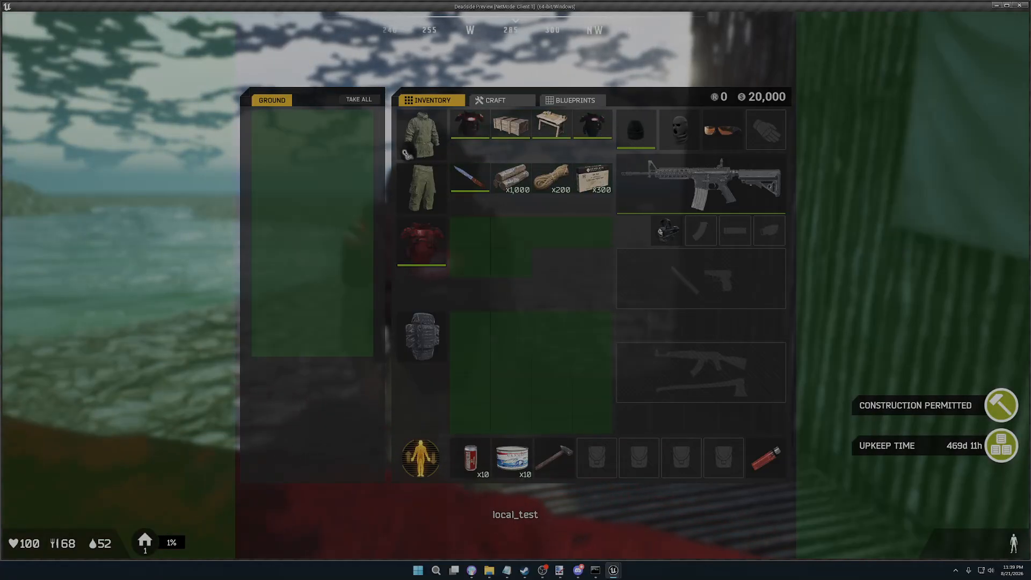
- Drop the Heavy Assault Helmet Mk2 on the ground, and pick it back up so it is equipped
drag(407, 154, 341, 182)
key(Tab)
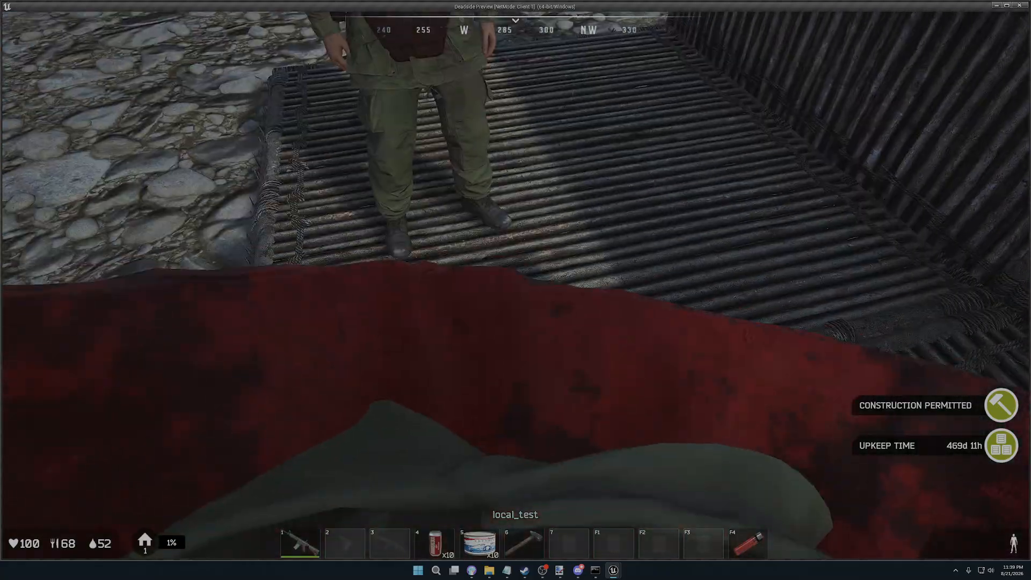
key(Tab)
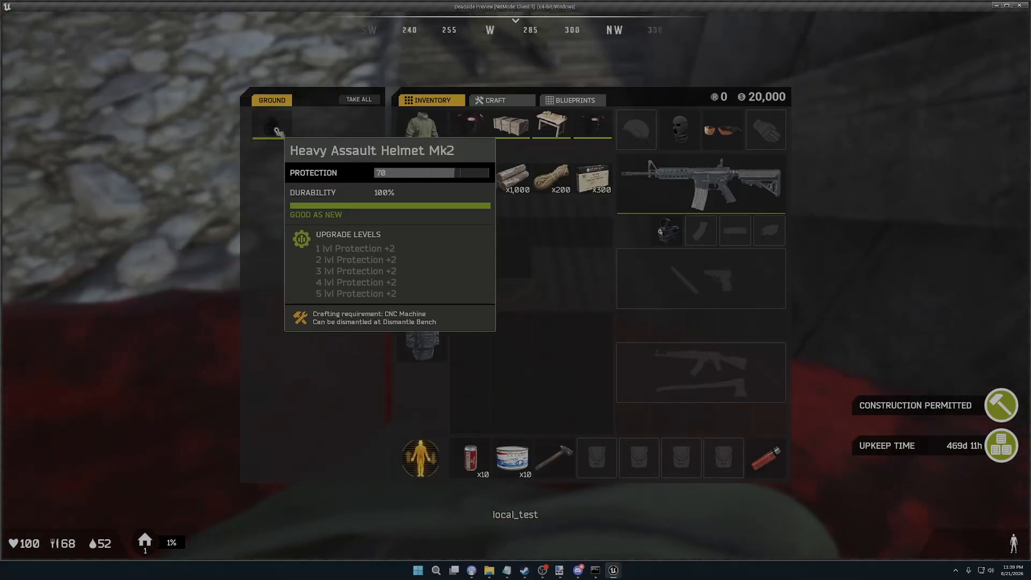
double_click(271, 126)
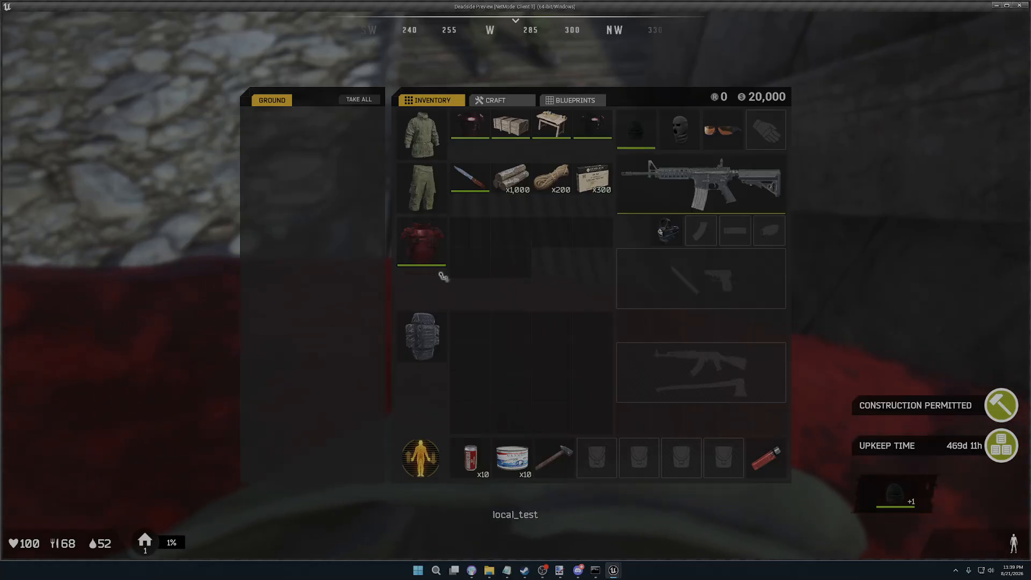
key(Tab)
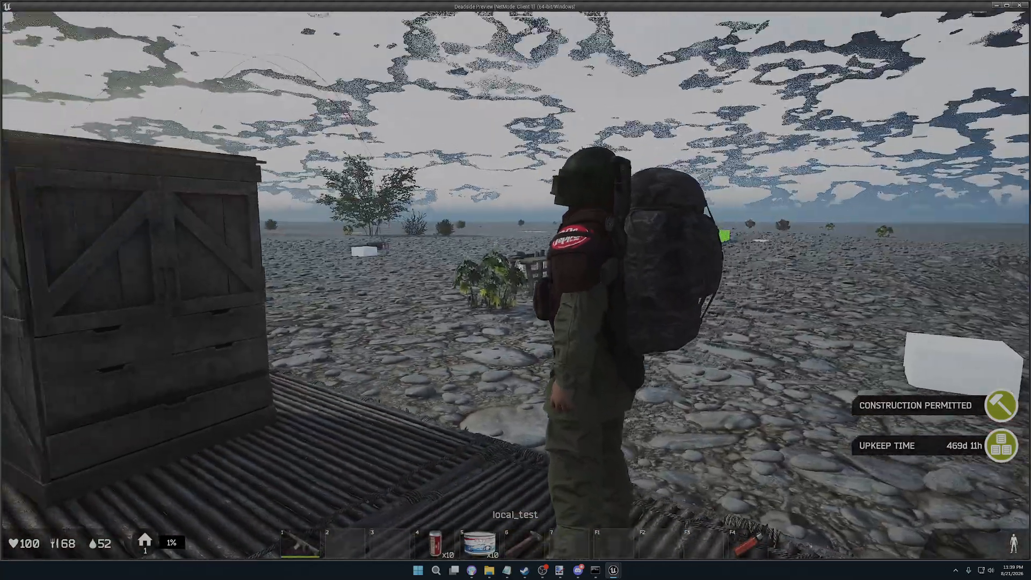
- Inspect the helmet on the character standing on the platform from several sides, and end the play preview
key(Tab)
key(Tab)
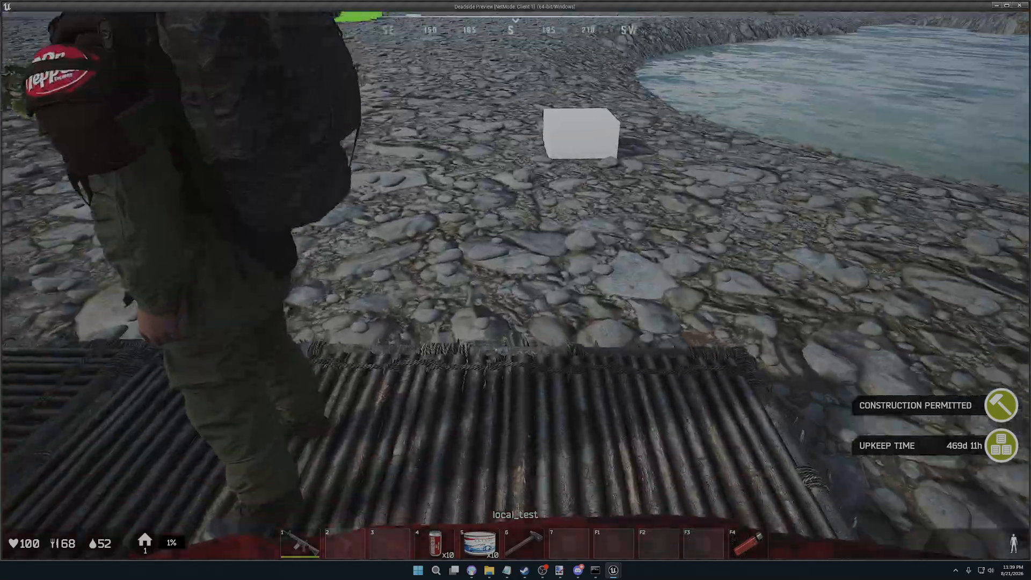
key(w)
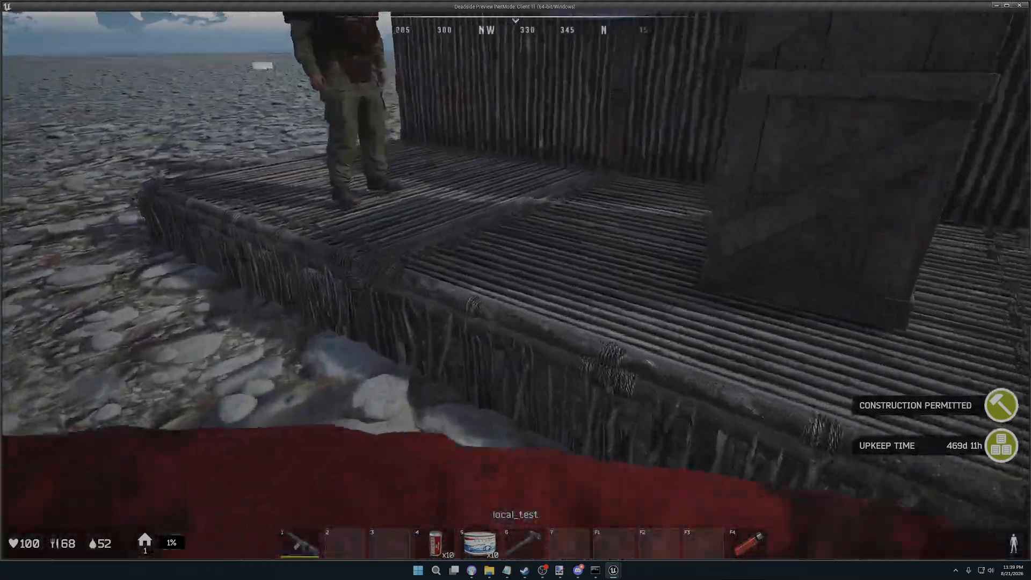
key(space)
key(w)
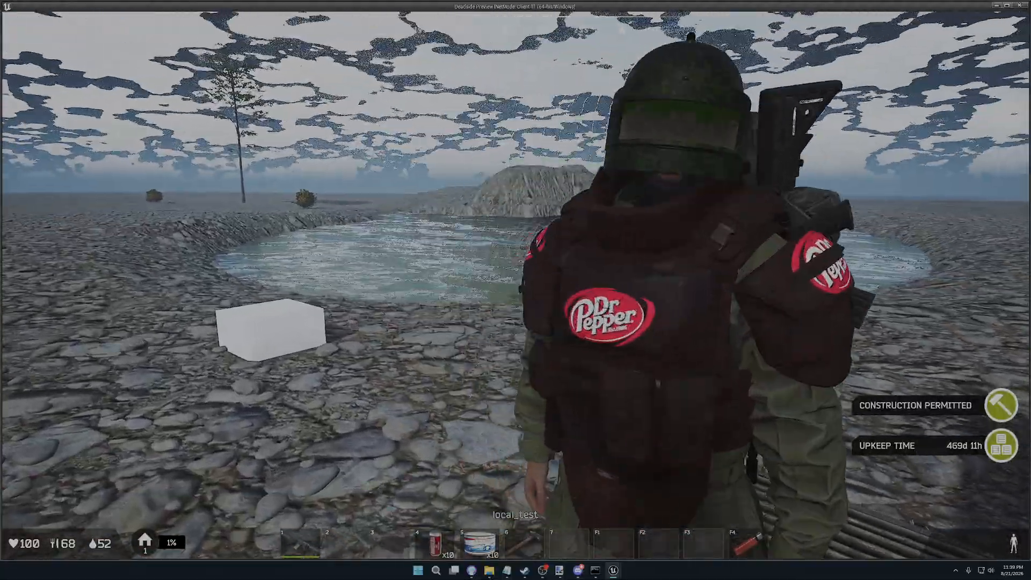
key(s)
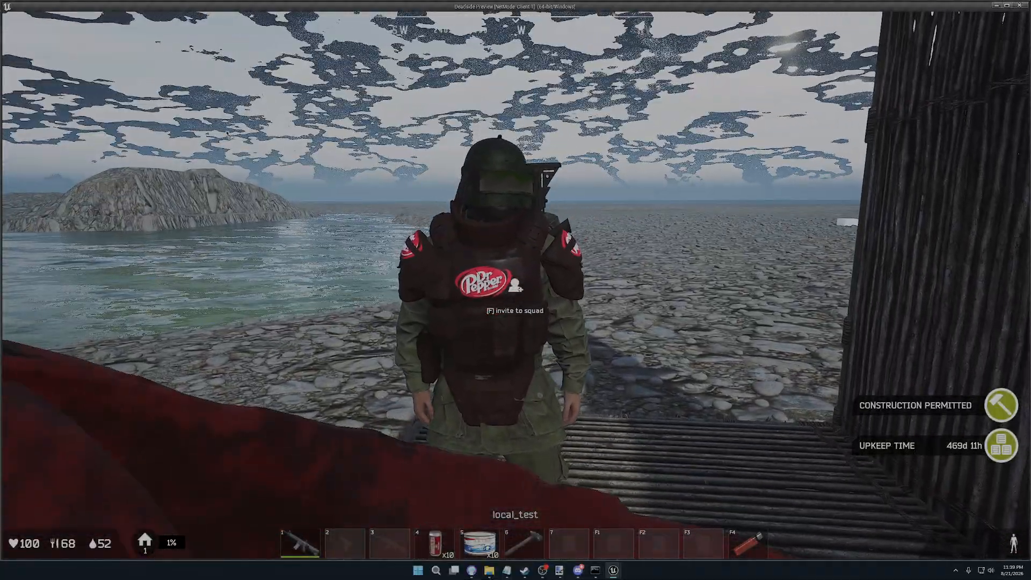
key(Escape)
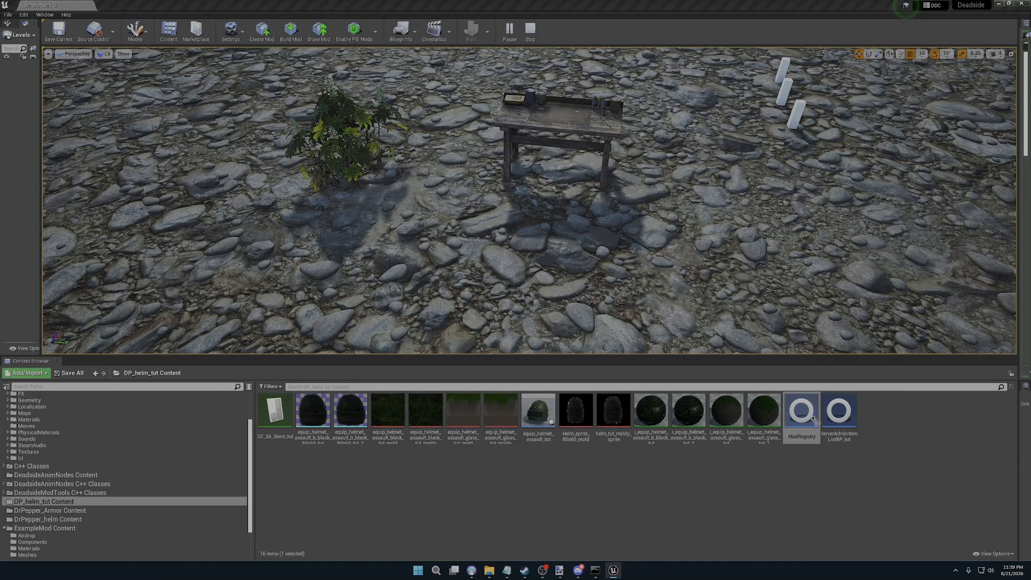
click(708, 164)
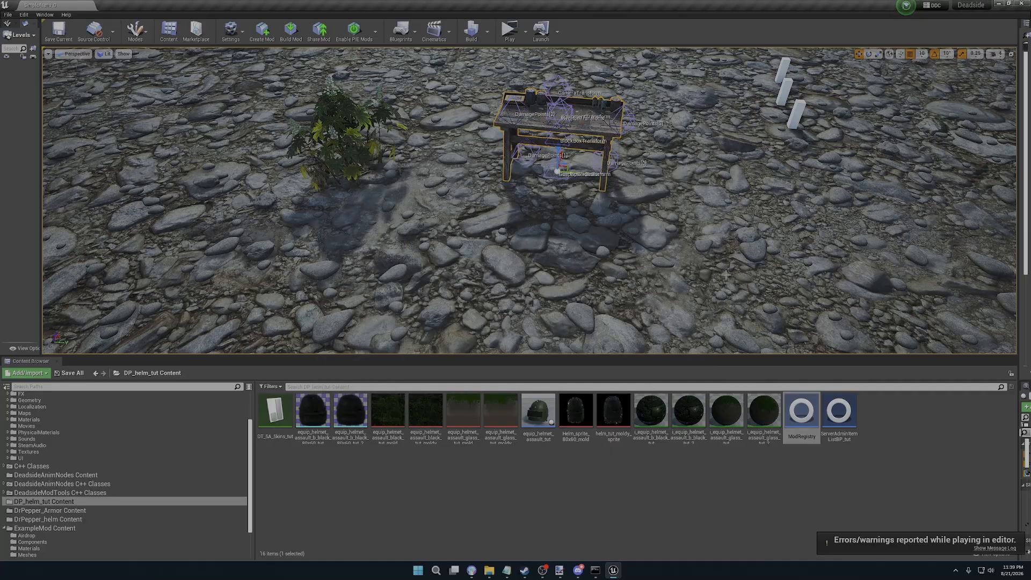
- Review the Change wearable skin nodes in ModRegistry, and enlarge the viewport above the Content Browser
double_click(801, 411)
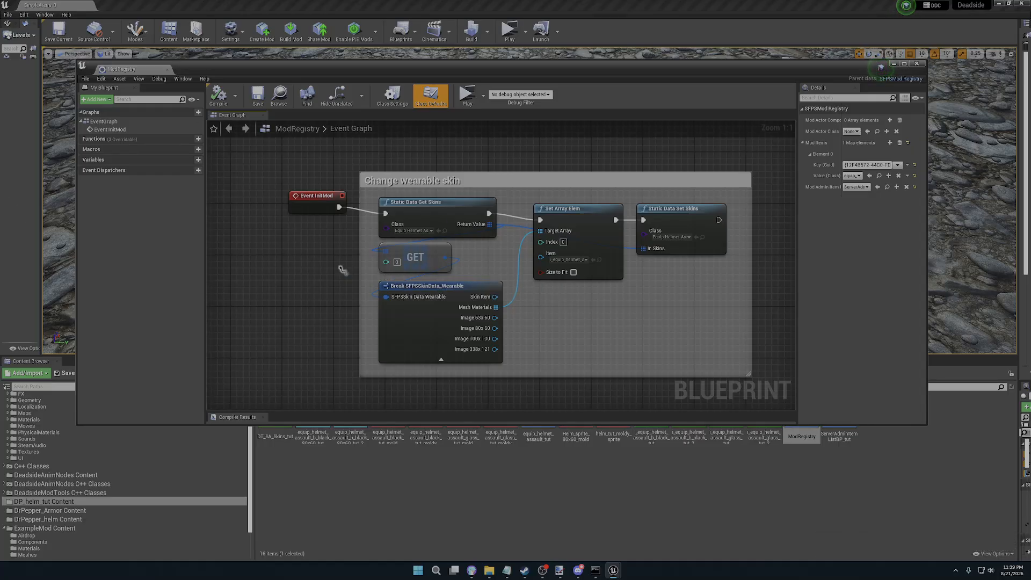
click(917, 64)
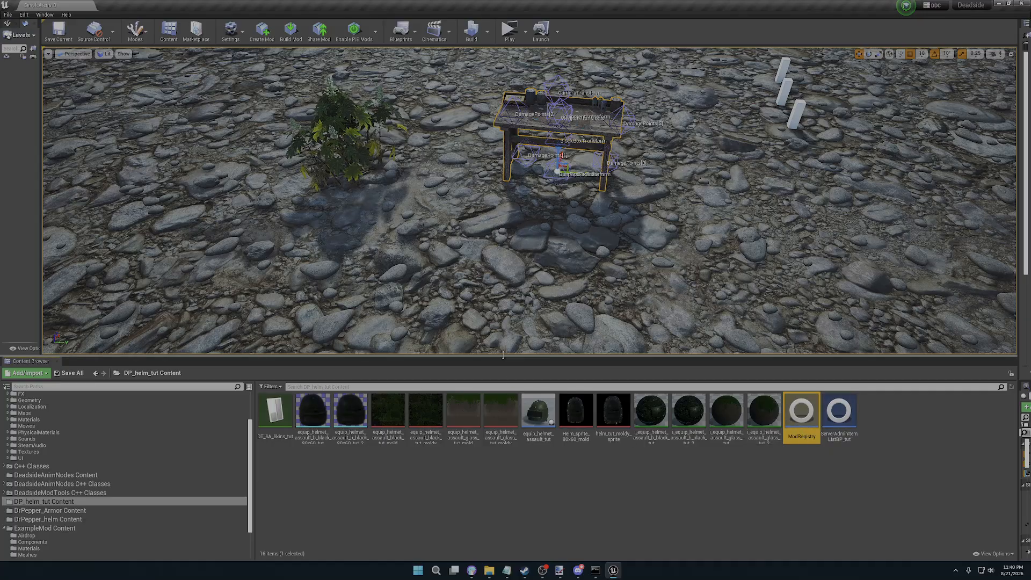
drag(519, 356, 519, 410)
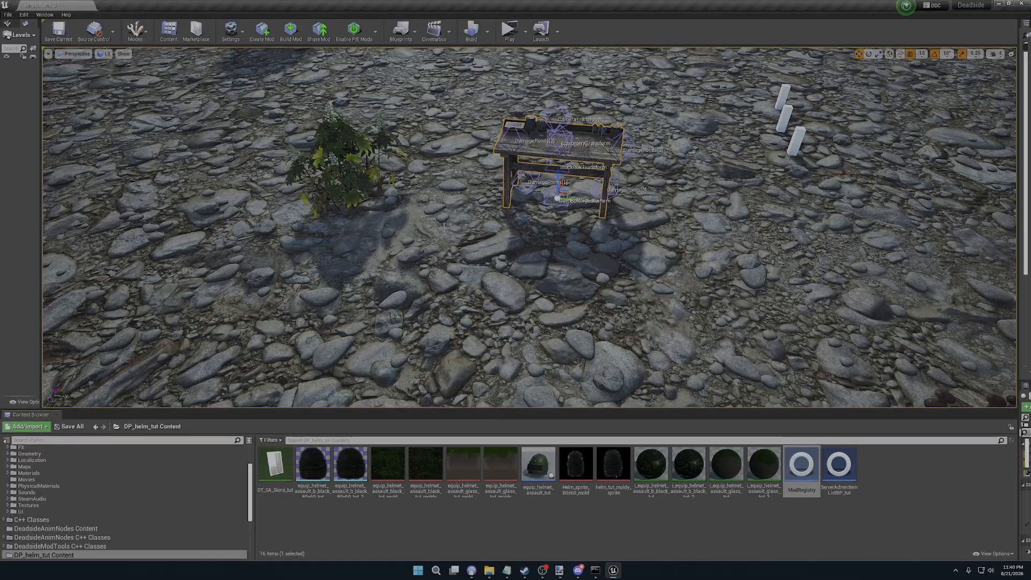
right_drag(443, 225, 455, 254)
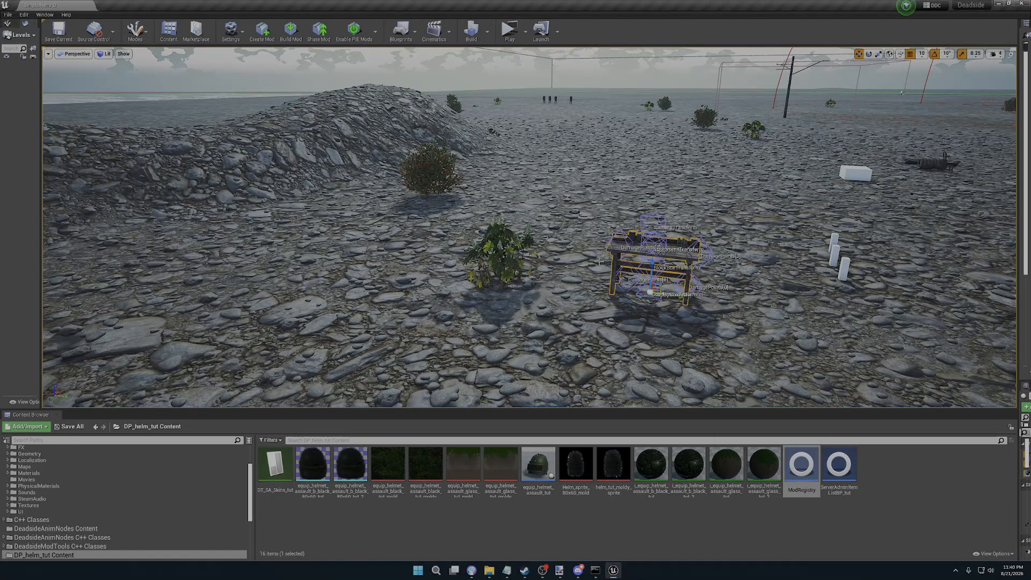
mouse_move(812, 493)
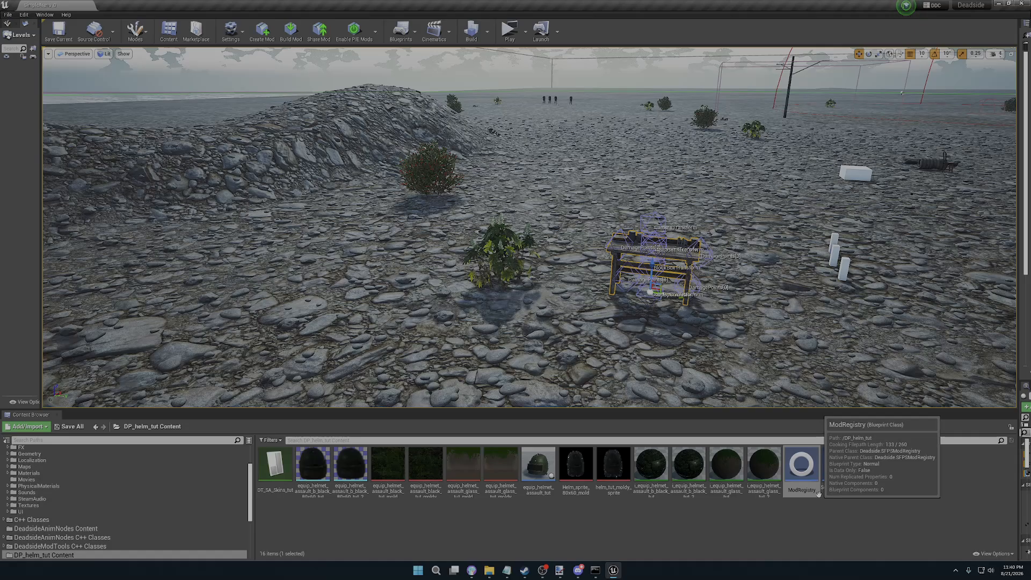
double_click(799, 468)
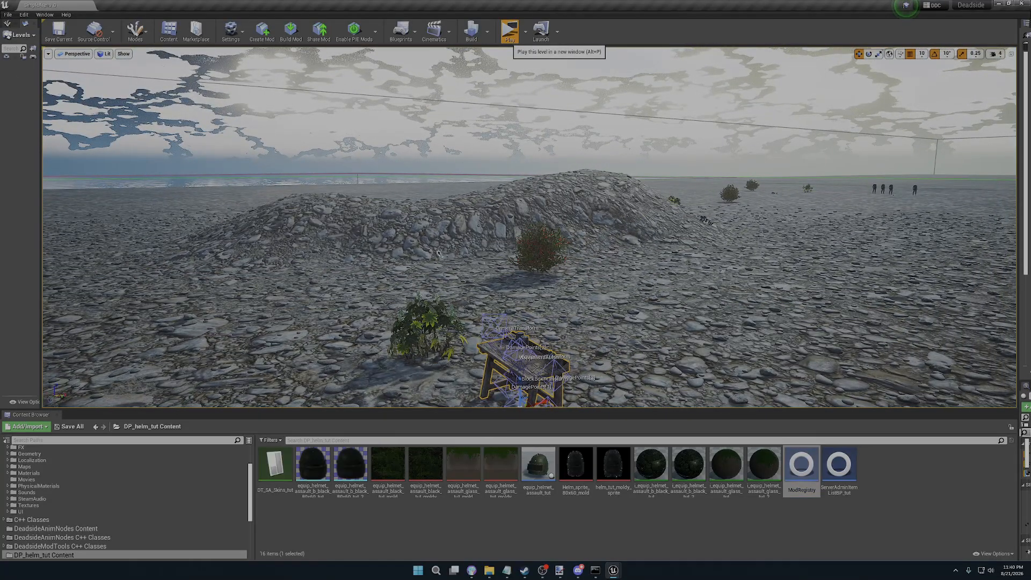
- Start a new play preview, and check the helmet on the standing character and in the equipment slots
click(510, 30)
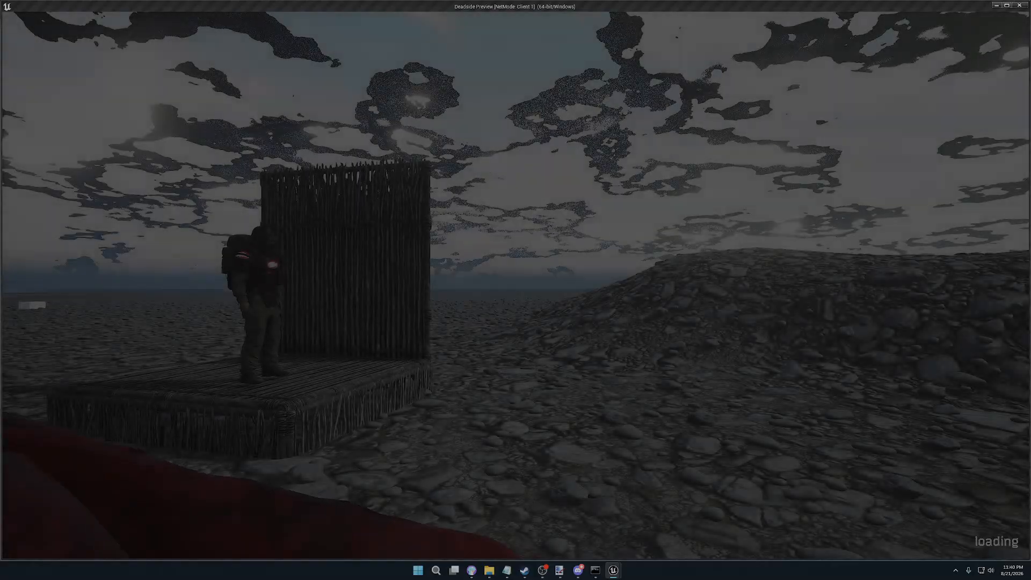
key(w)
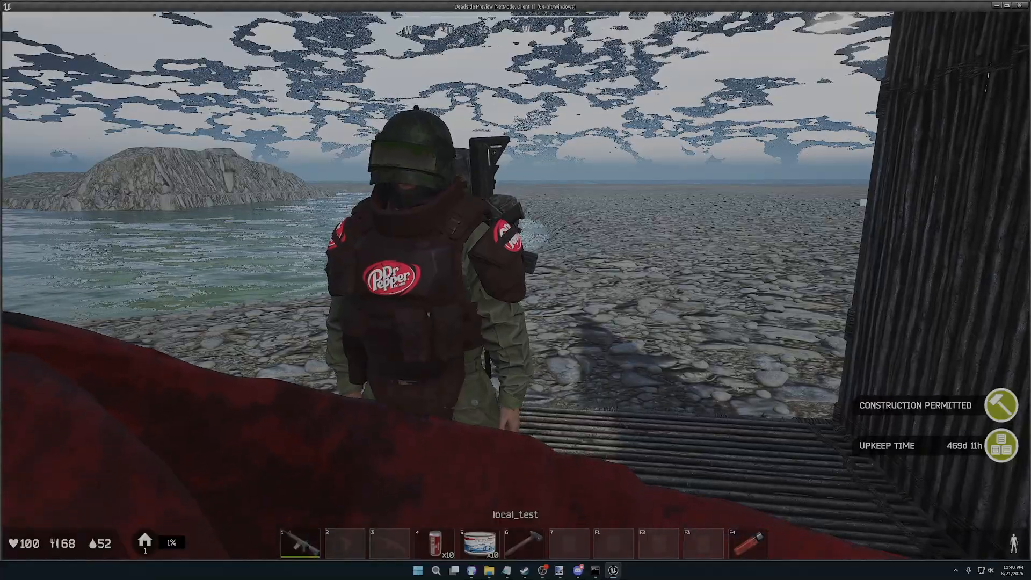
key(Tab)
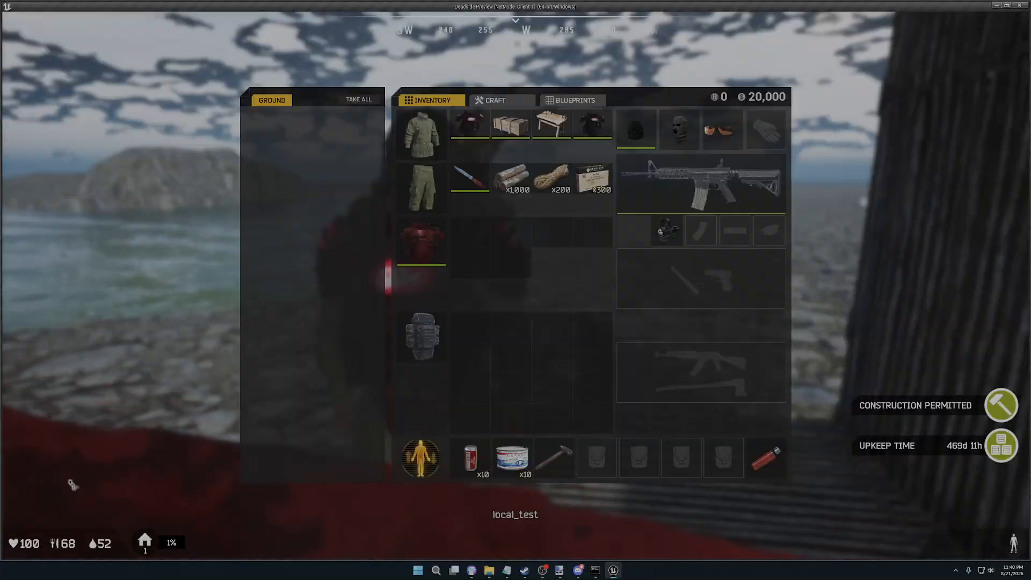
key(Tab)
key(w)
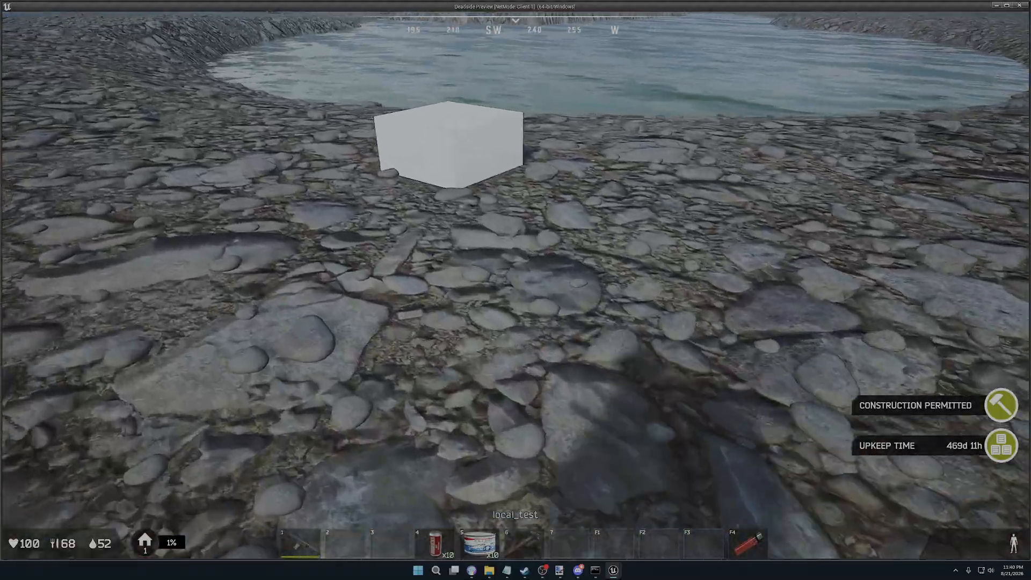
- Create several Heavy Assault Helmet Mk2 items from the DP_helm_tut category of the admin item list, and view them on the ground in the inventory
key(Insert)
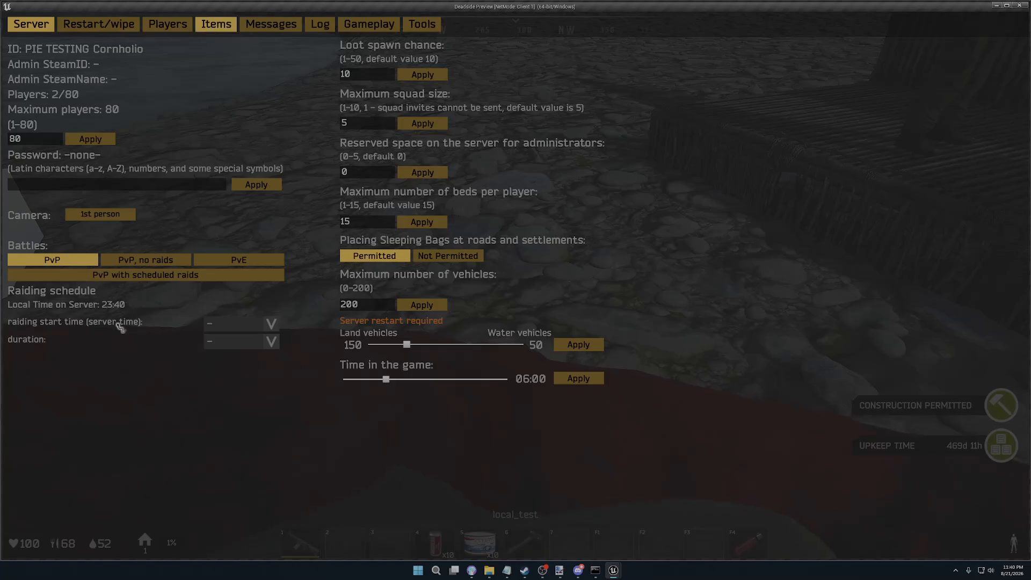
click(214, 28)
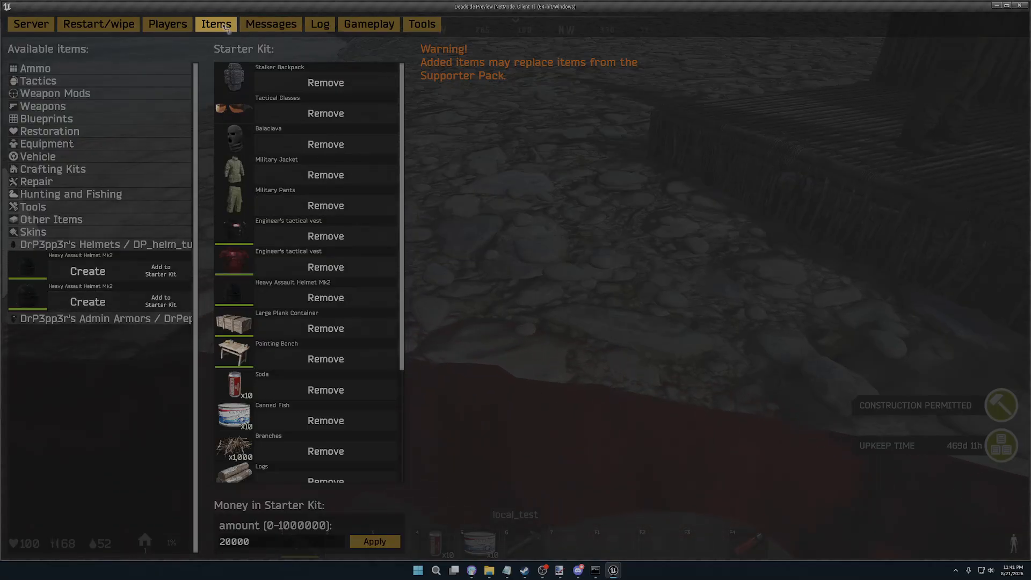
key(Escape)
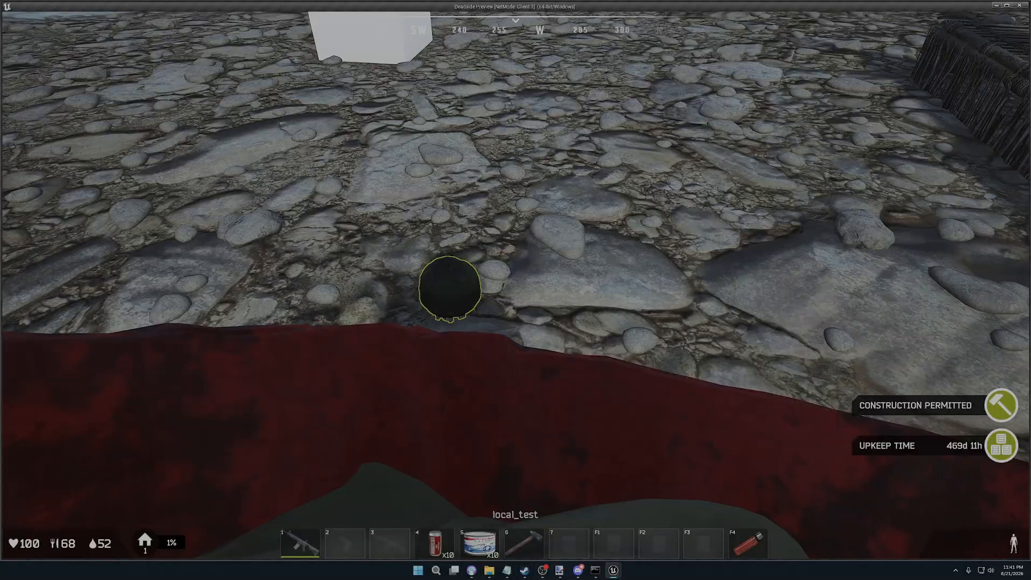
key(Tab)
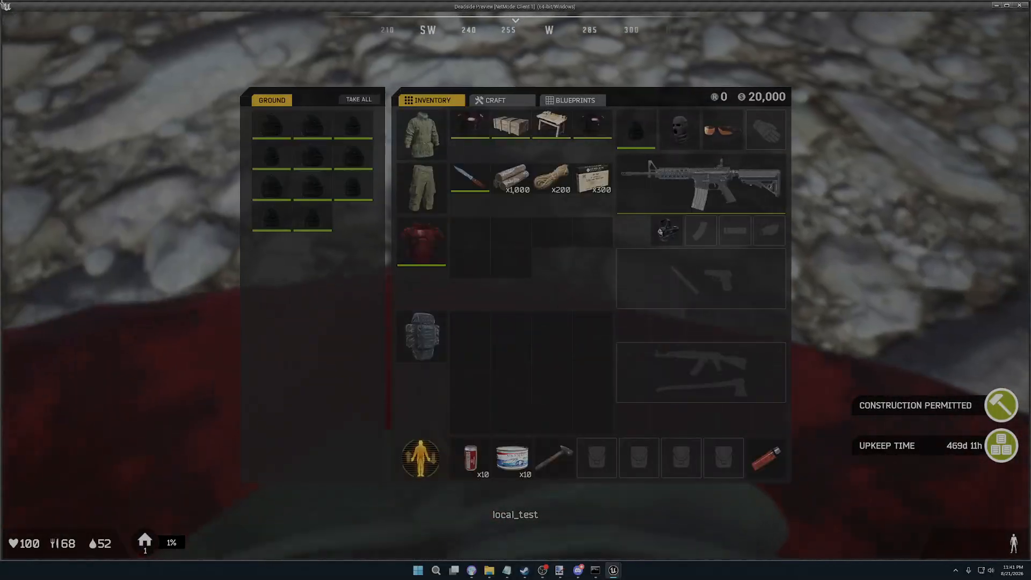
drag(427, 241, 476, 232)
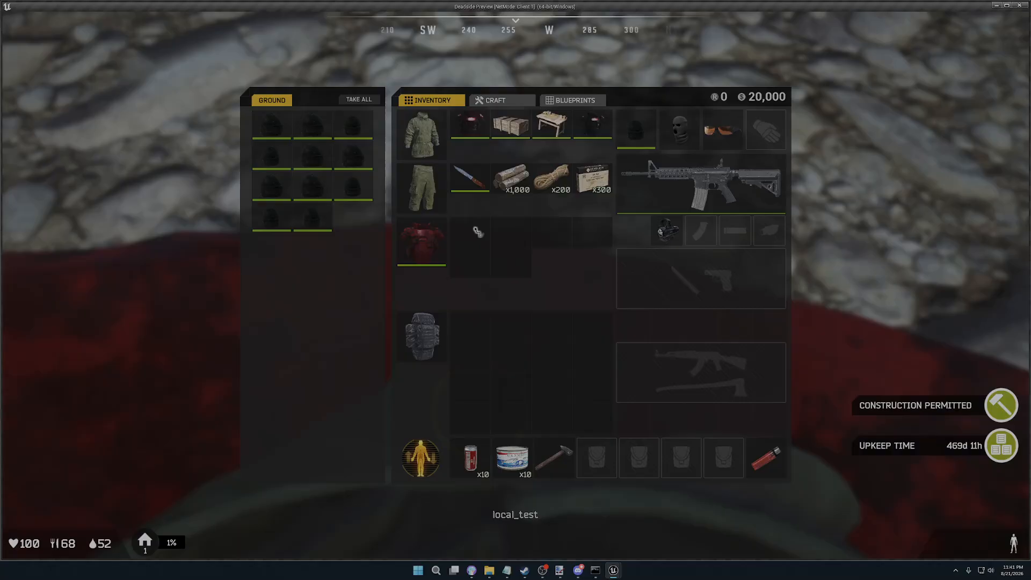
- Move four of the helmets from the ground into the red vest's slots, and check an item's details
drag(318, 149, 518, 233)
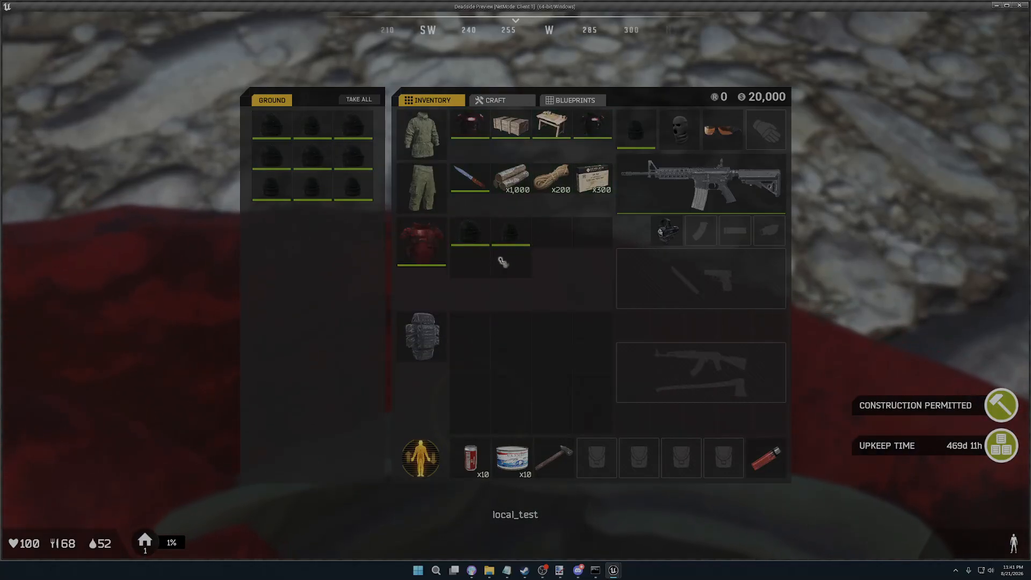
drag(353, 155, 551, 232)
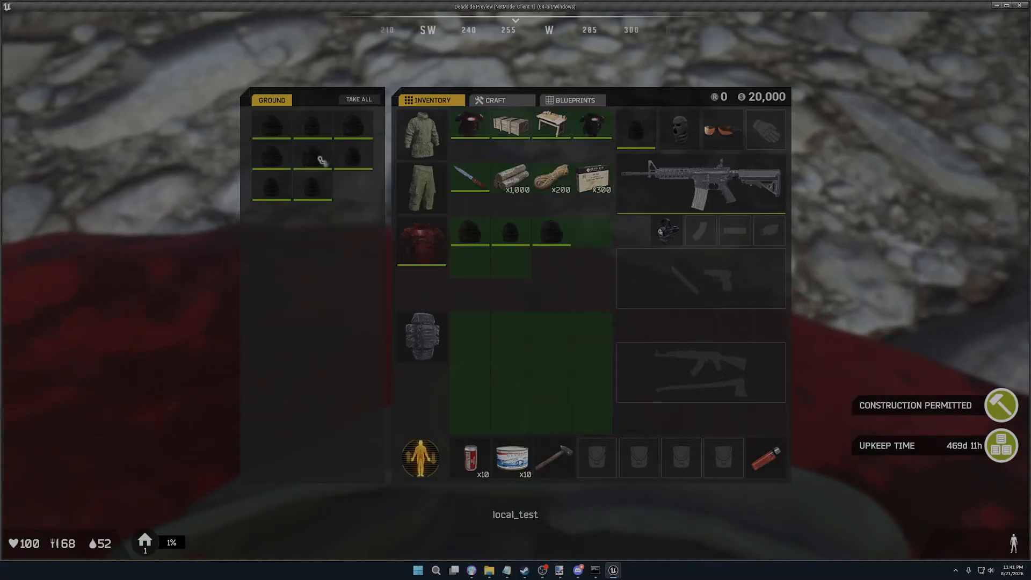
drag(321, 160, 593, 234)
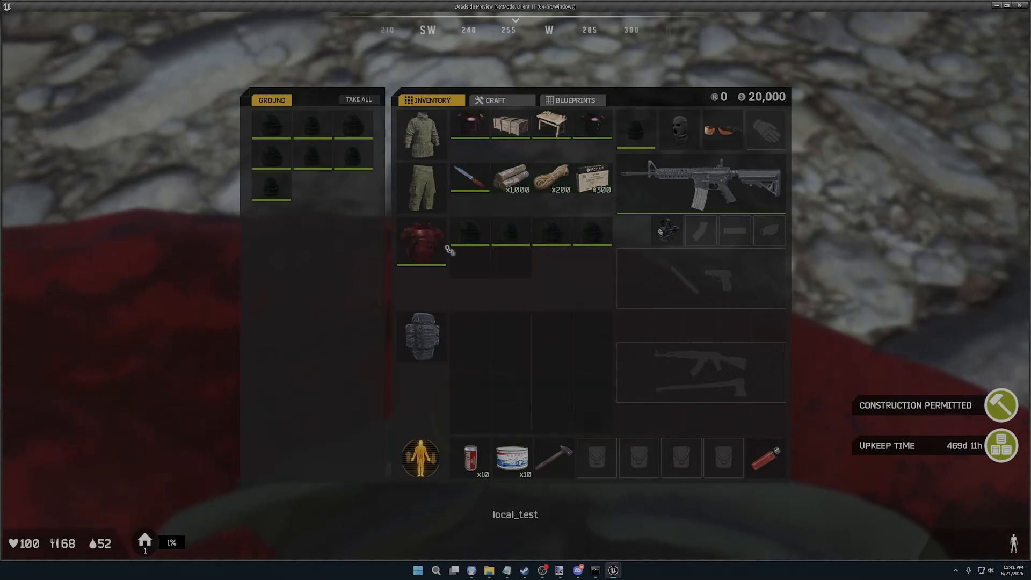
mouse_move(475, 243)
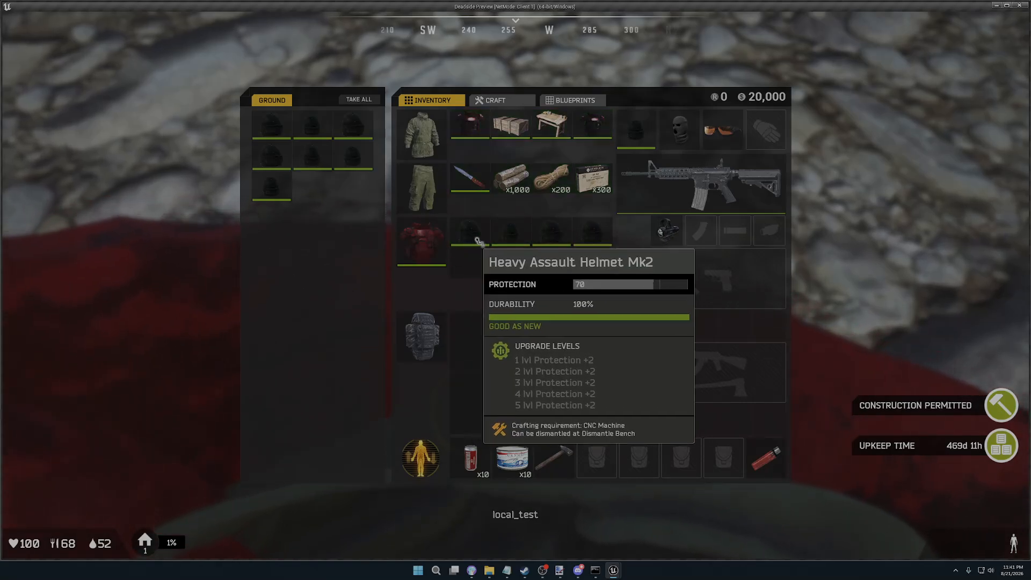
mouse_move(278, 157)
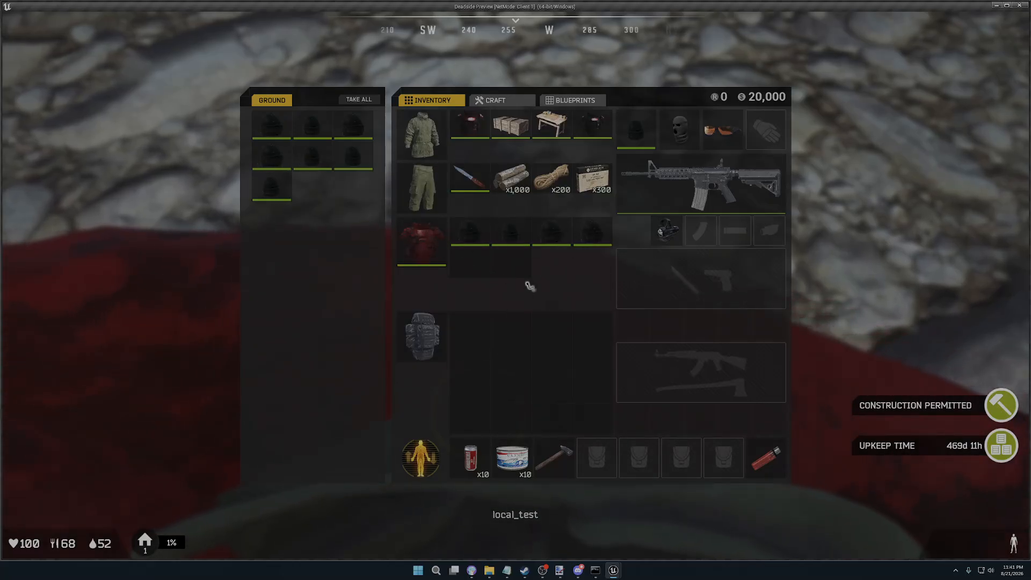
mouse_move(625, 124)
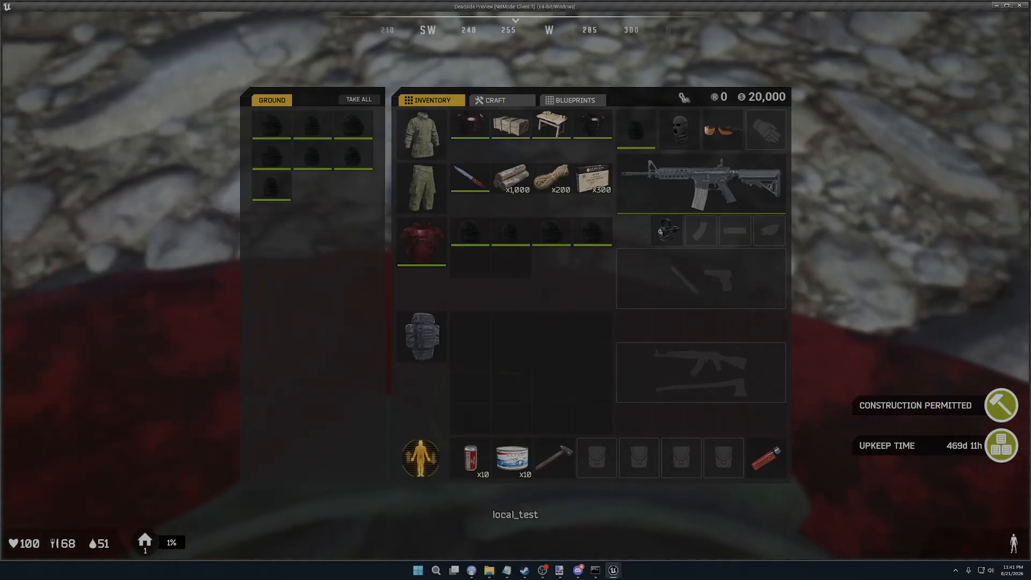
- Drop the four helmets from the red vest back onto the ground, and end the play preview
drag(477, 234, 298, 232)
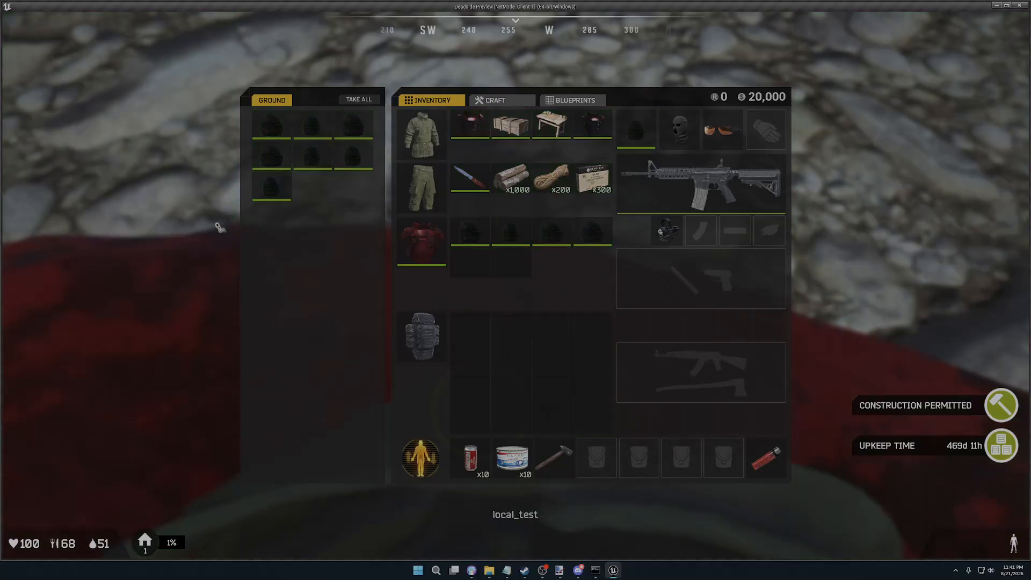
drag(510, 233, 225, 236)
drag(553, 241, 191, 248)
drag(593, 232, 143, 230)
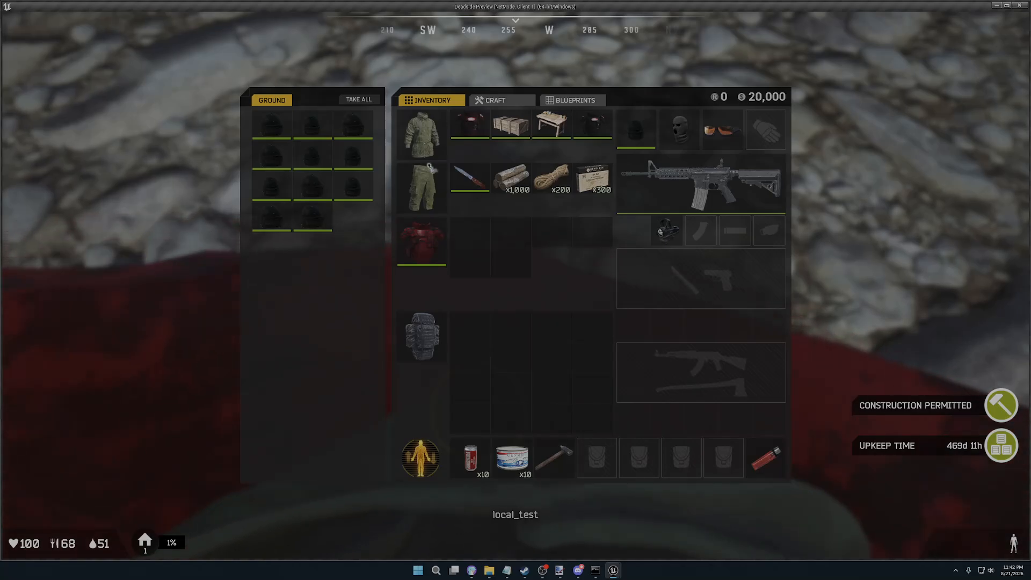
key(Escape)
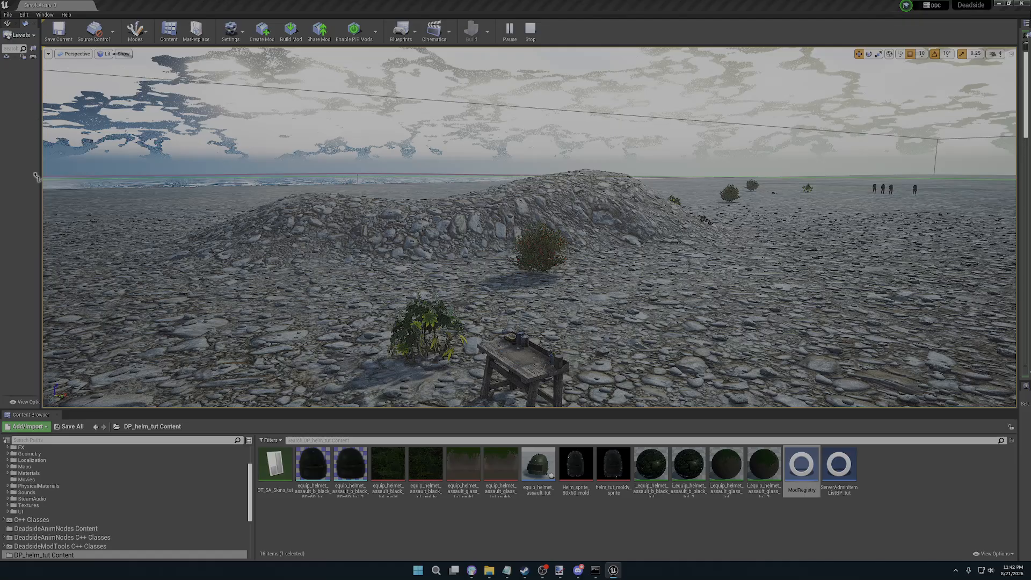
click(707, 162)
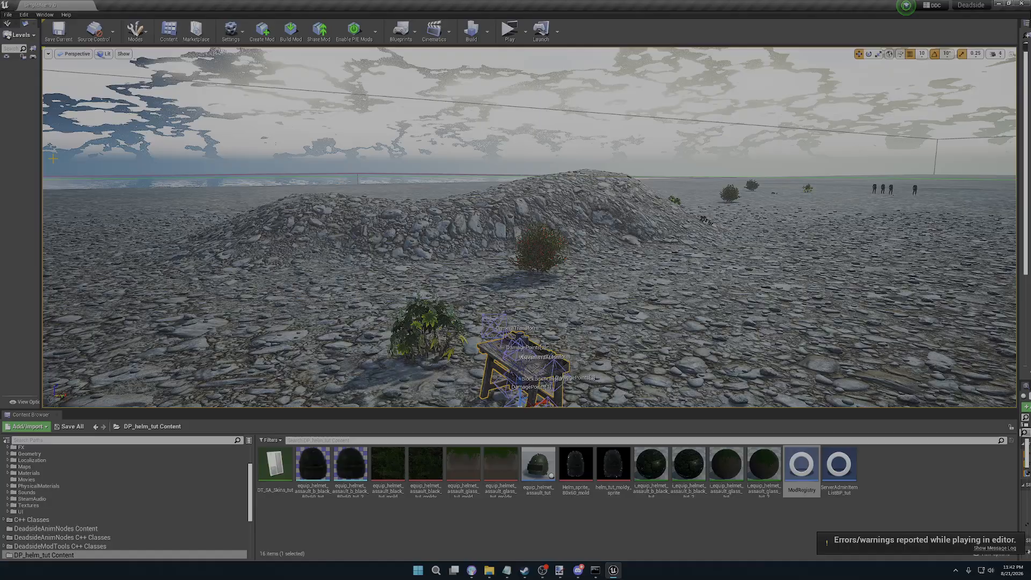
- Adjust the width of the Levels list, widen the World Outliner, and look through the actors placed in the level
drag(41, 229, 318, 229)
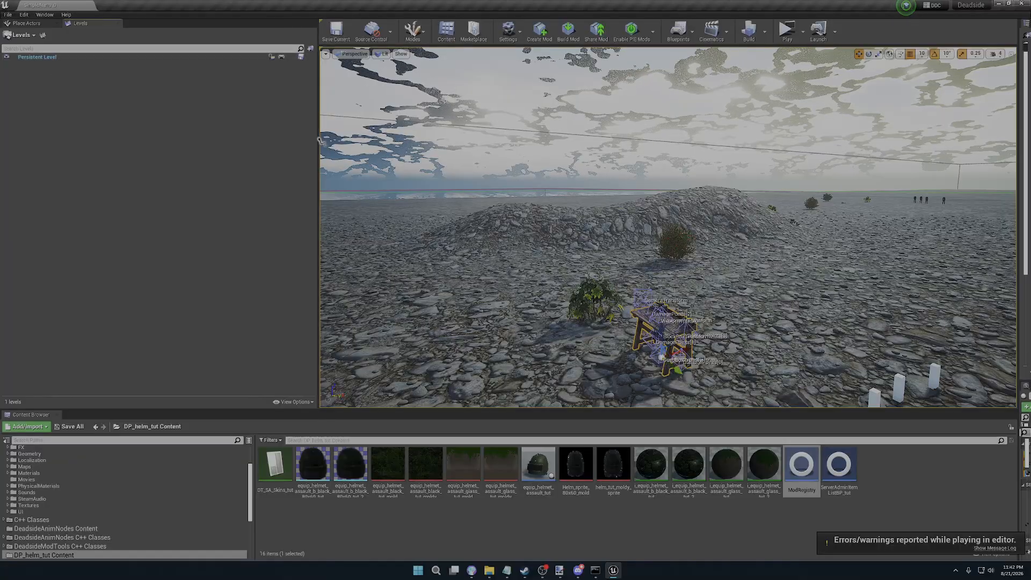
drag(319, 138, 92, 138)
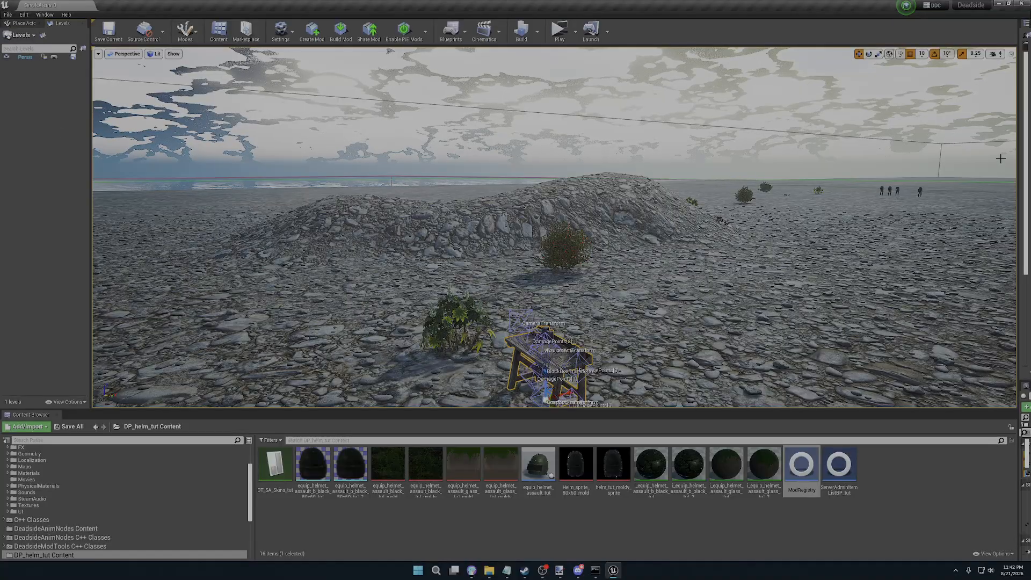
drag(1015, 165, 669, 166)
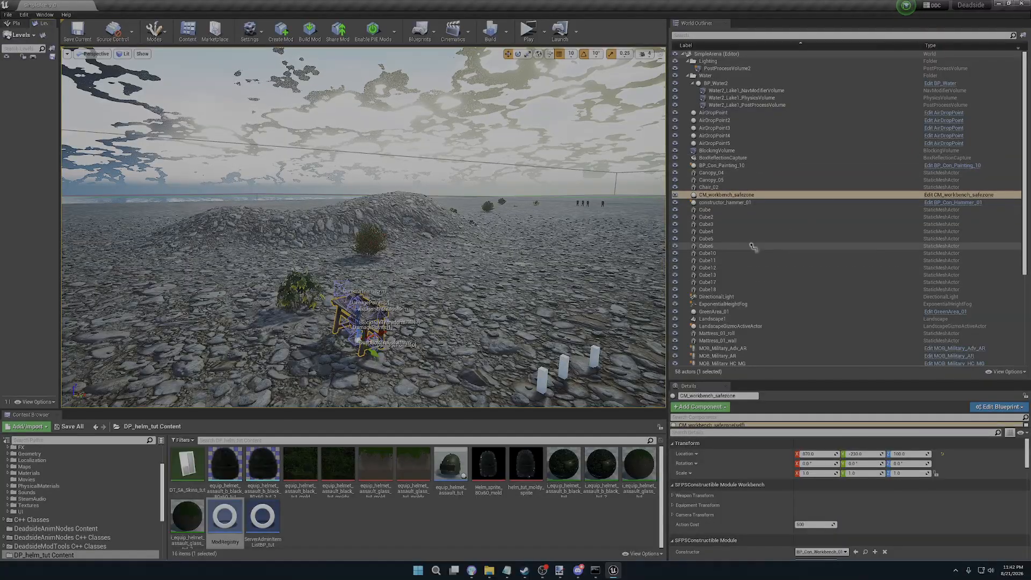
scroll(738, 195, down, 3)
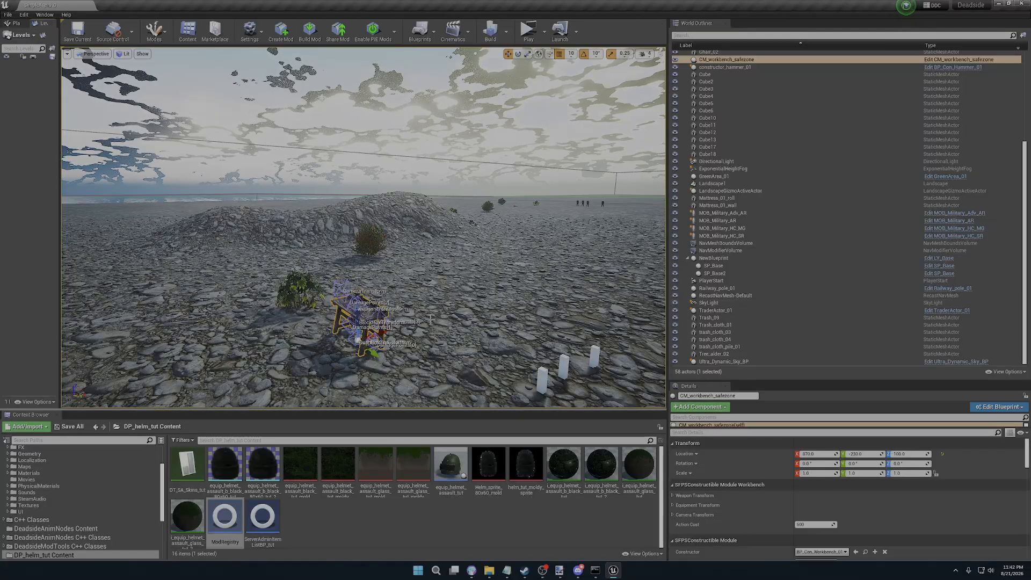
- Select the green platform cube, inspect it up close, and narrow the World Outliner again
click(459, 257)
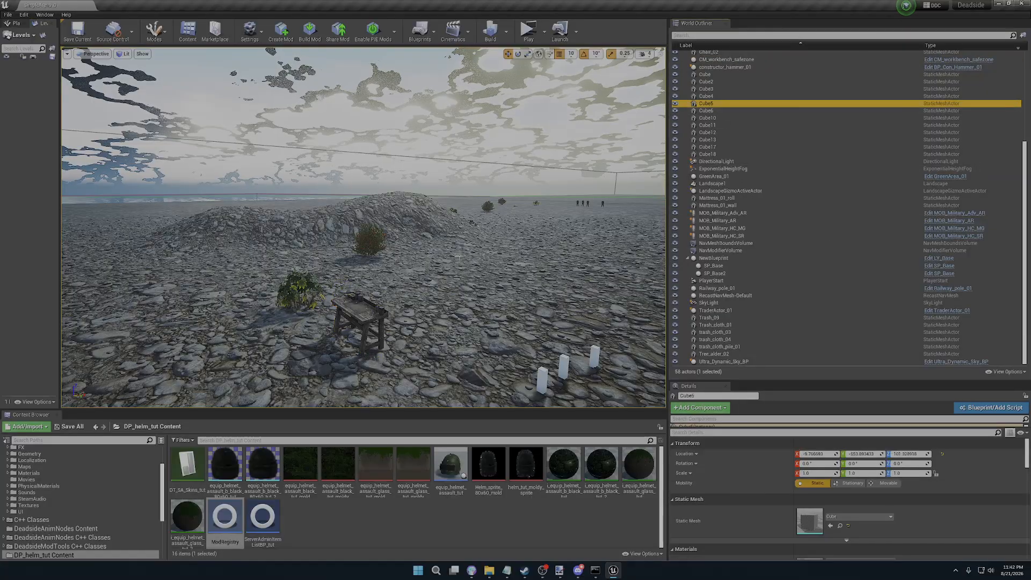
scroll(418, 300, down, 8)
right_drag(418, 301, 364, 306)
click(300, 290)
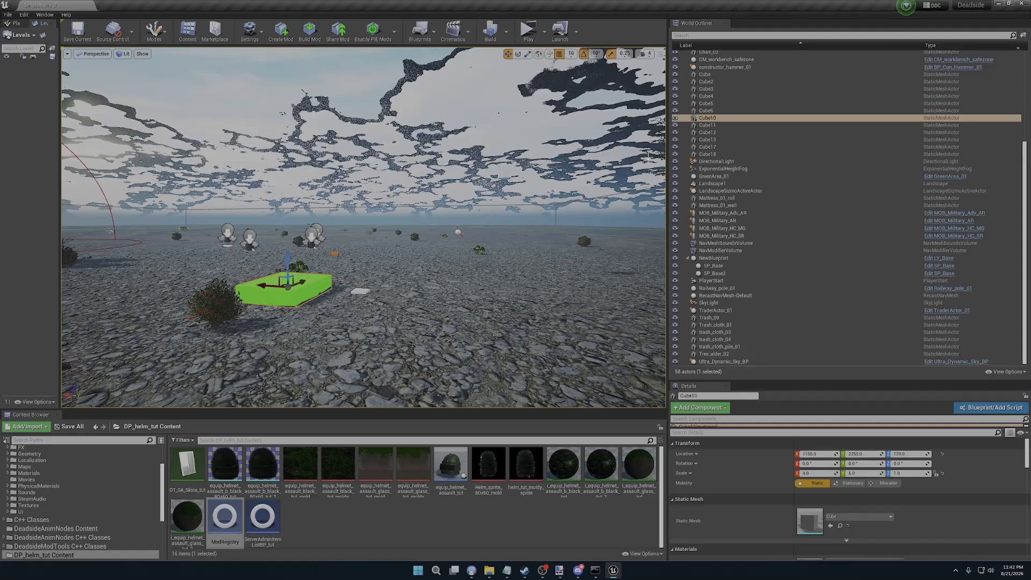
key(w)
right_drag(447, 220, 351, 225)
key(w)
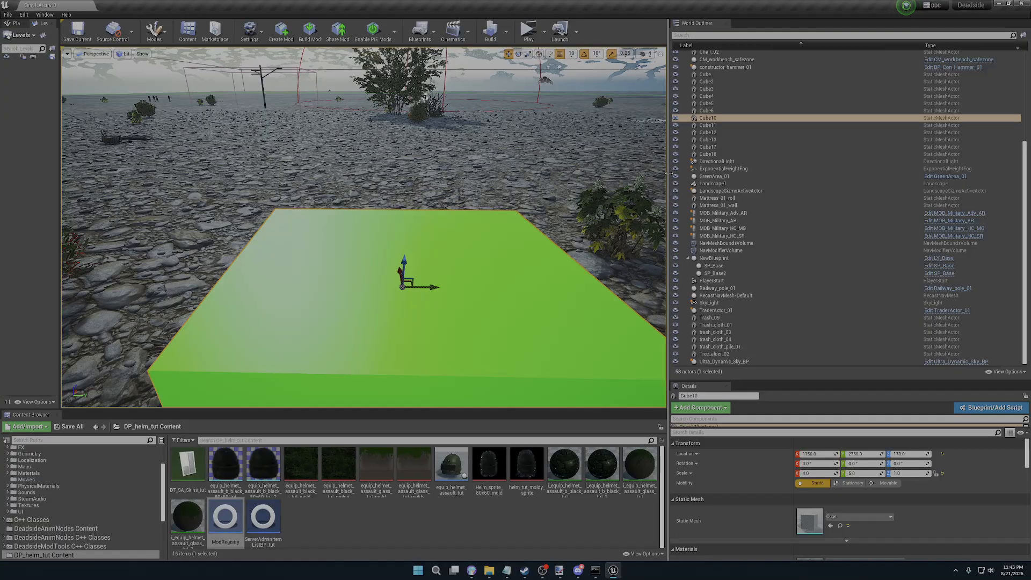
drag(667, 172, 904, 172)
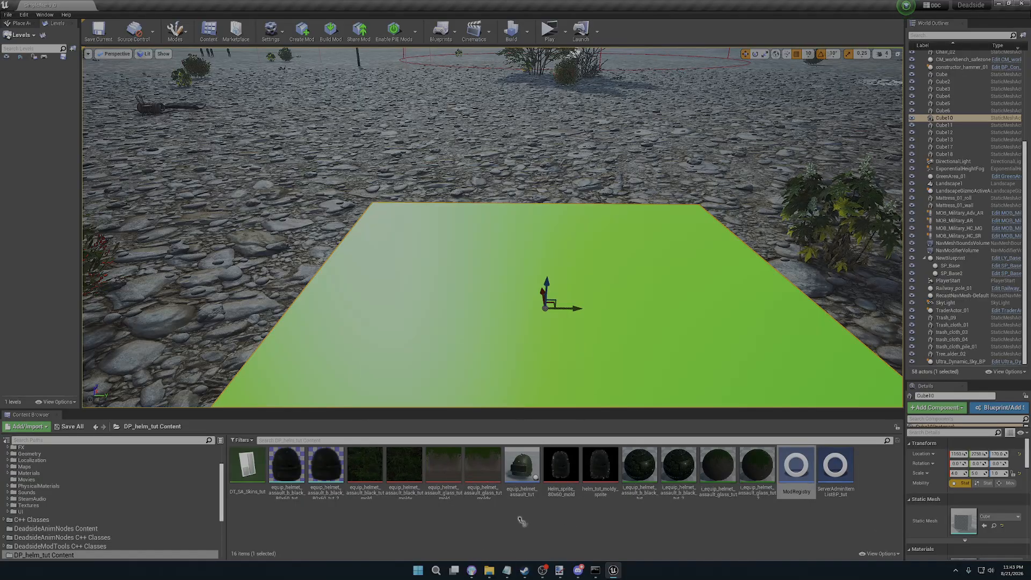
- Review the Change wearable skin nodes in ModRegistry alongside the helmet assets, close the blueprint, and enlarge the viewport
double_click(806, 466)
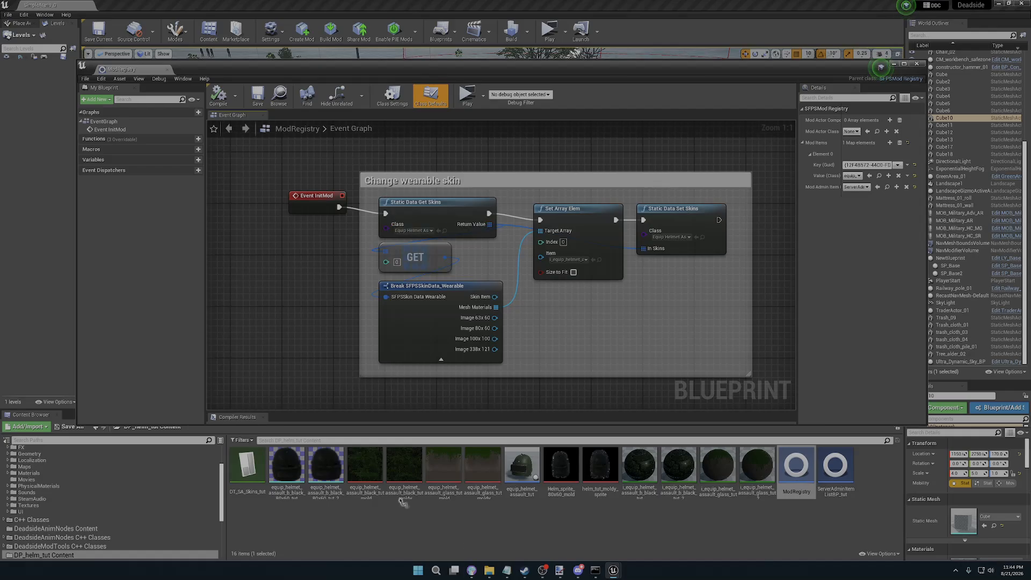
click(641, 465)
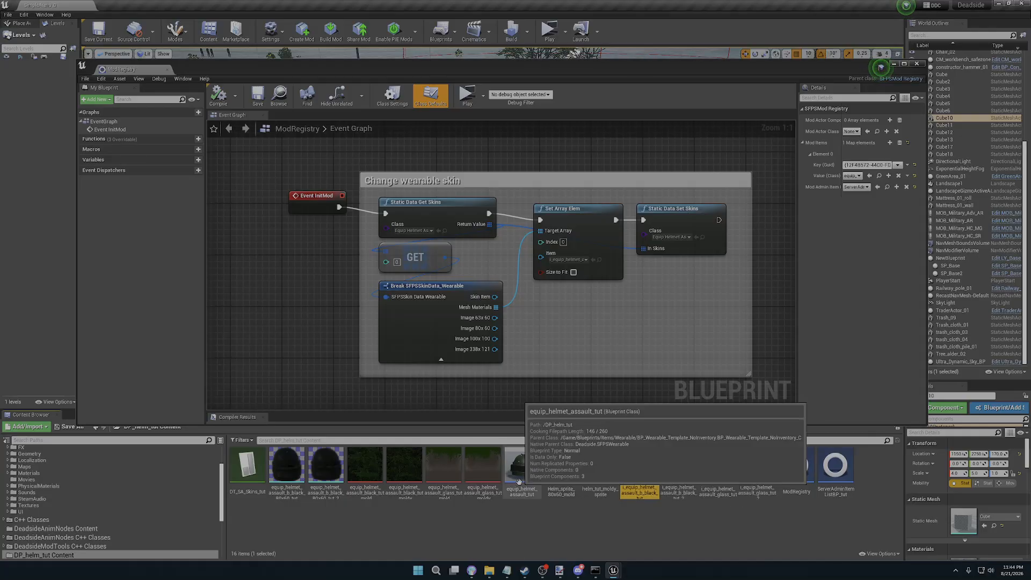
click(719, 493)
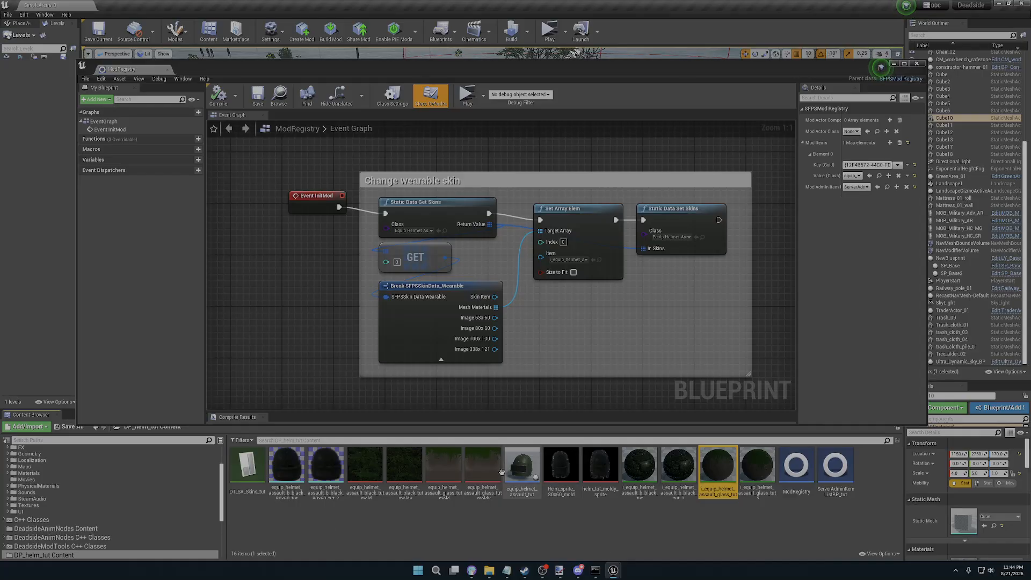
click(288, 470)
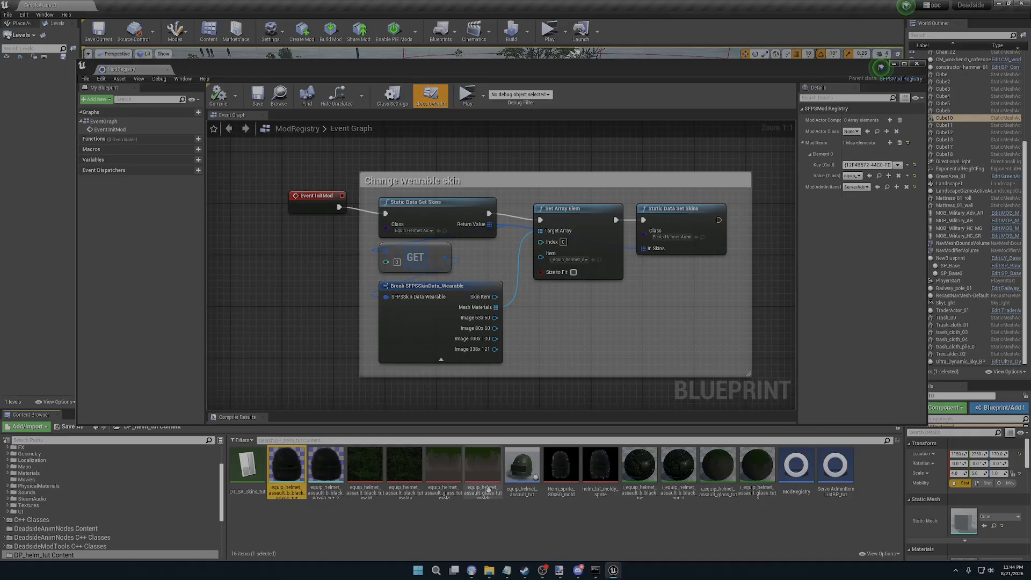
click(522, 466)
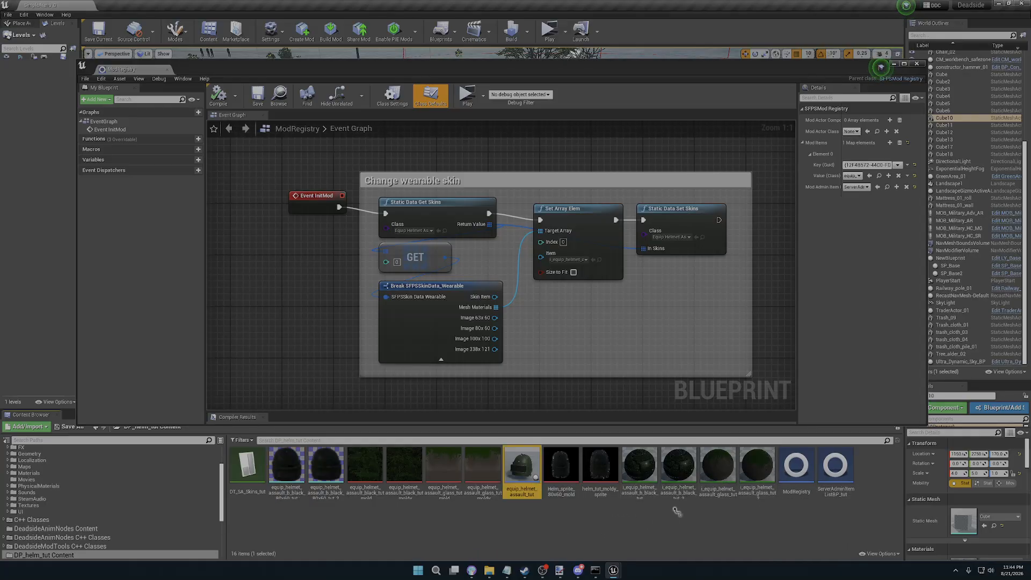
click(656, 492)
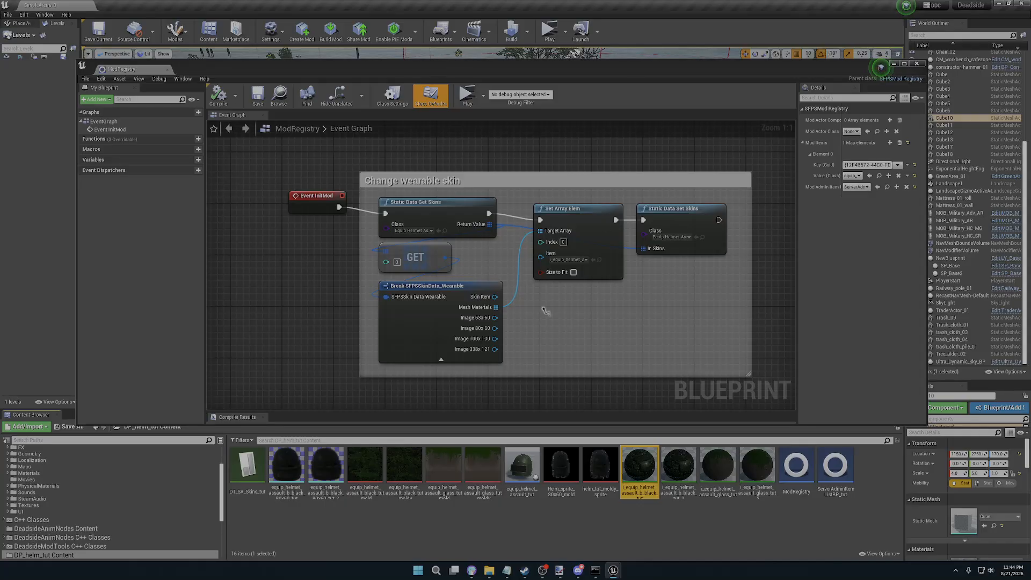
click(322, 146)
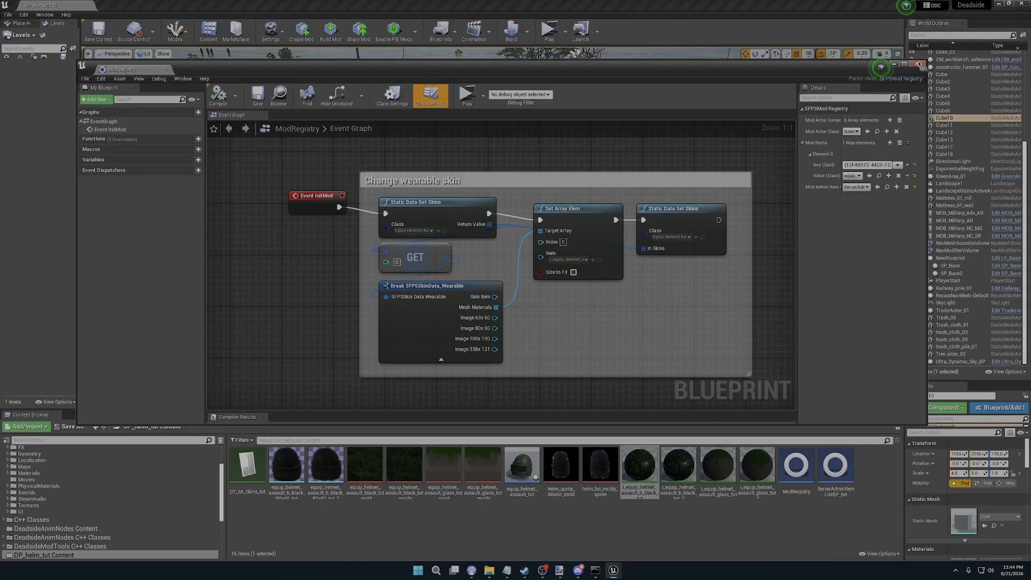
click(916, 64)
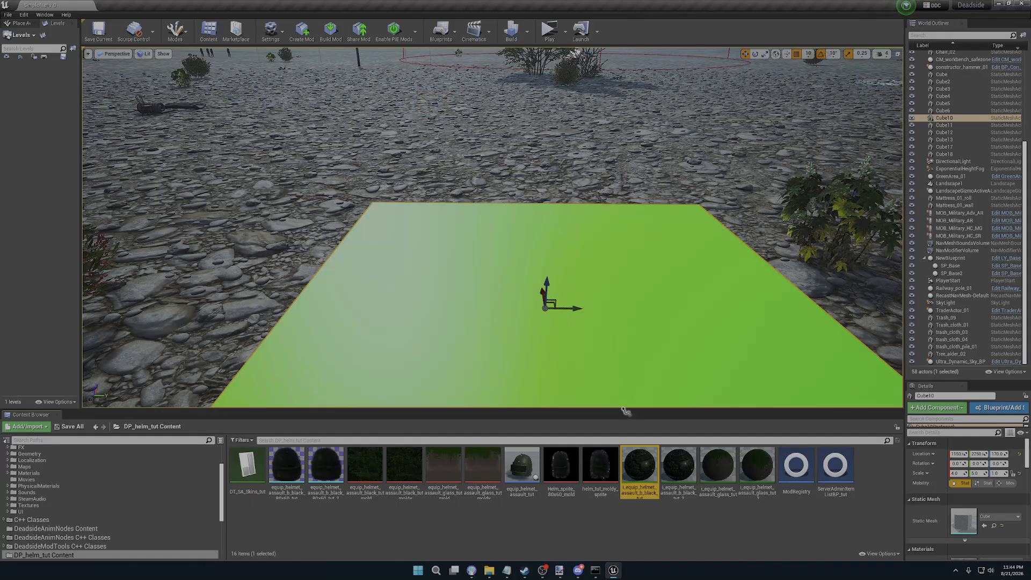
drag(626, 411, 626, 446)
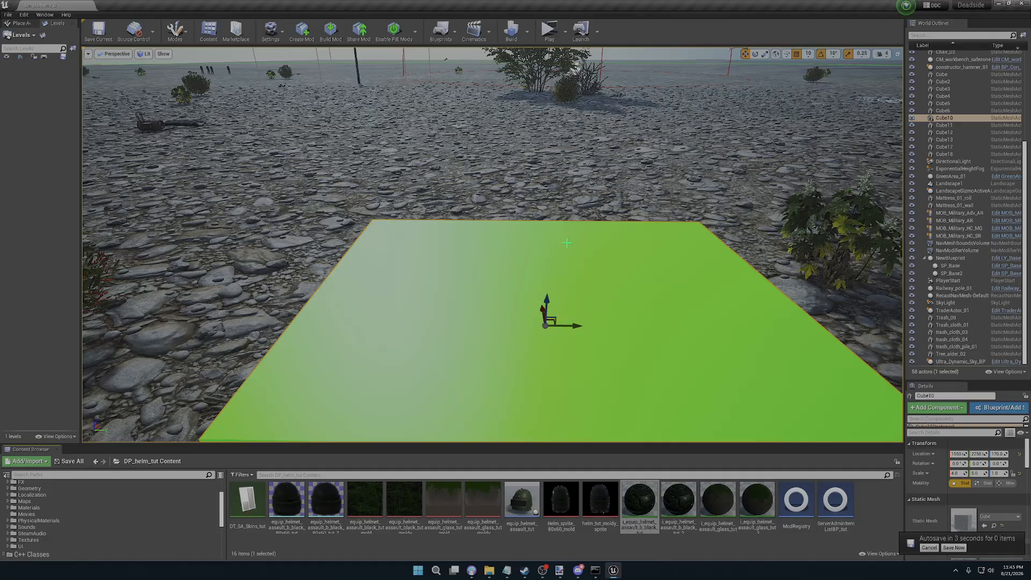
right_drag(551, 251, 395, 220)
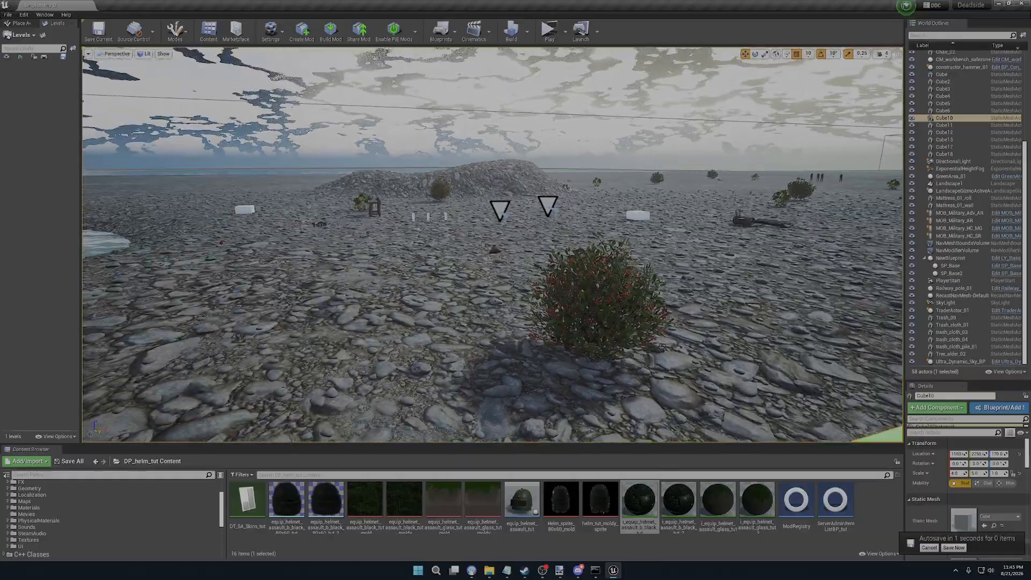
right_drag(550, 252, 472, 178)
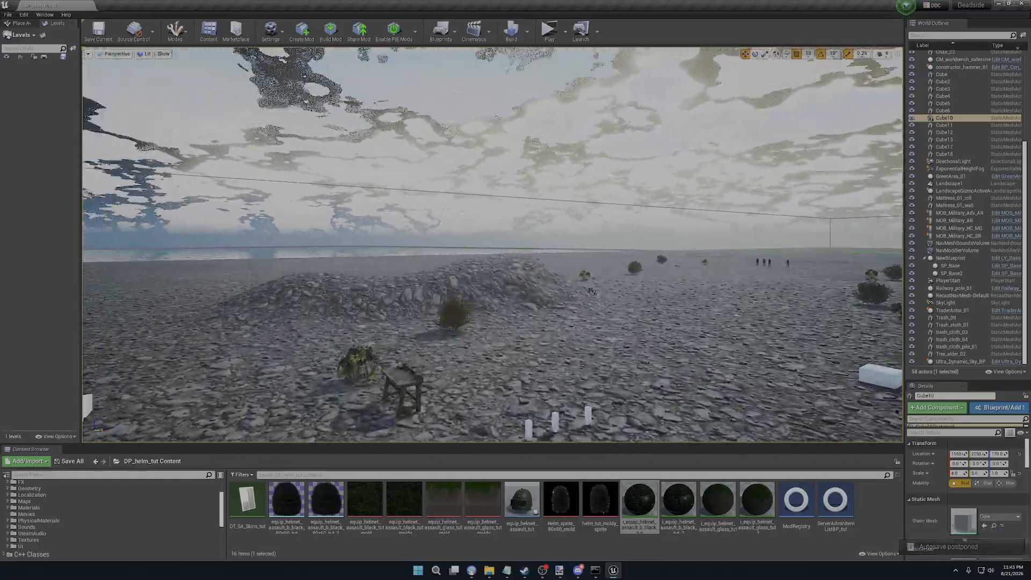
right_drag(549, 252, 505, 344)
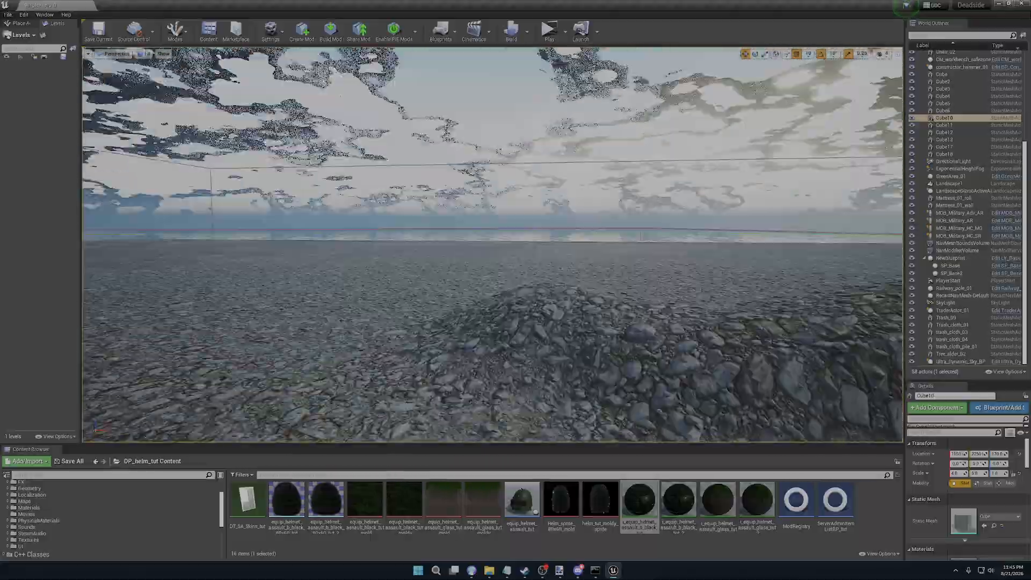
right_drag(550, 252, 692, 370)
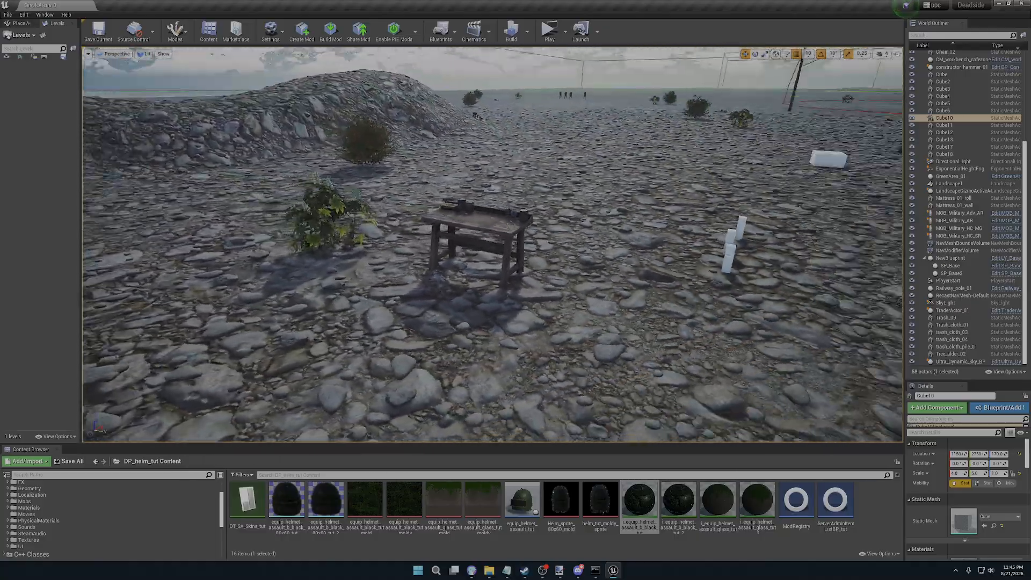
right_drag(549, 252, 634, 223)
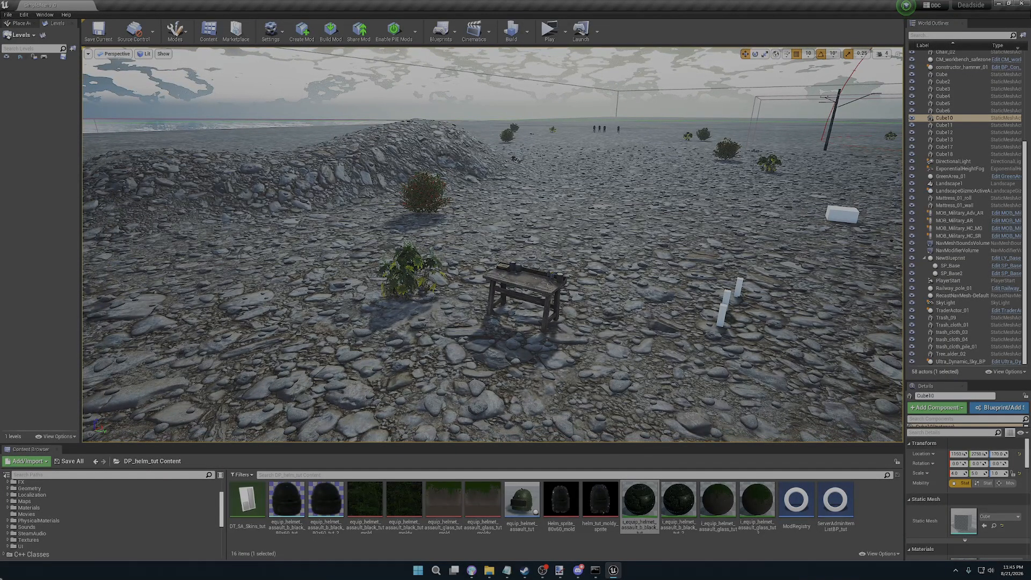
- Review the materials and images of skin entries 0 and 1 in the equip_helmet_assault_tut blueprint, close it, and narrow the World Outliner
double_click(535, 508)
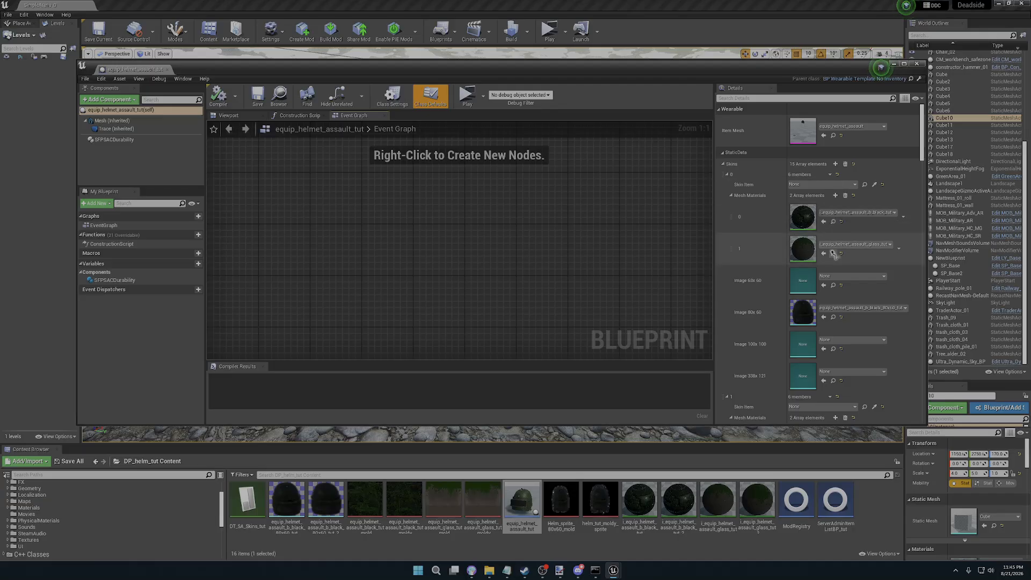
scroll(772, 305, down, 5)
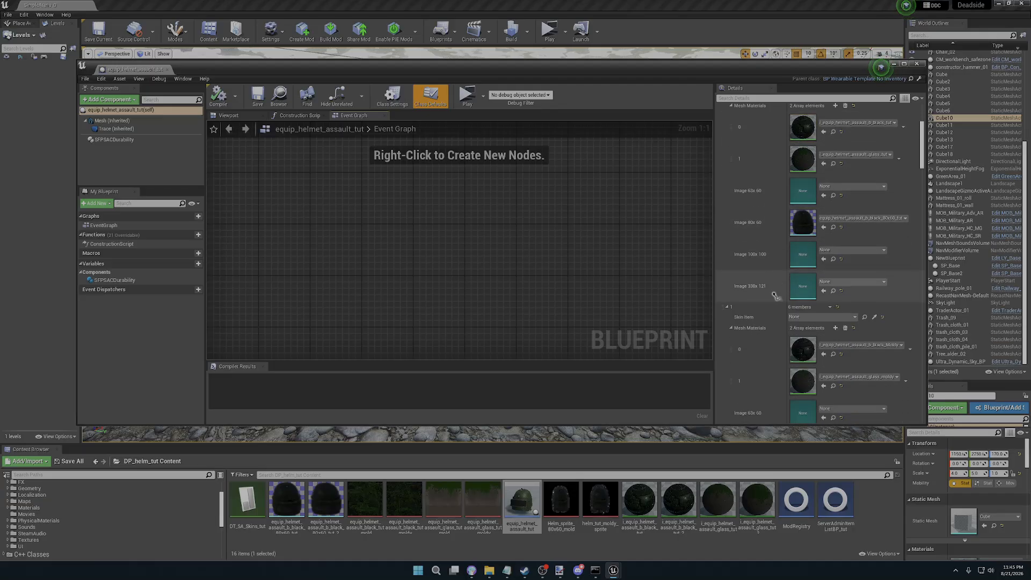
scroll(772, 305, down, 3)
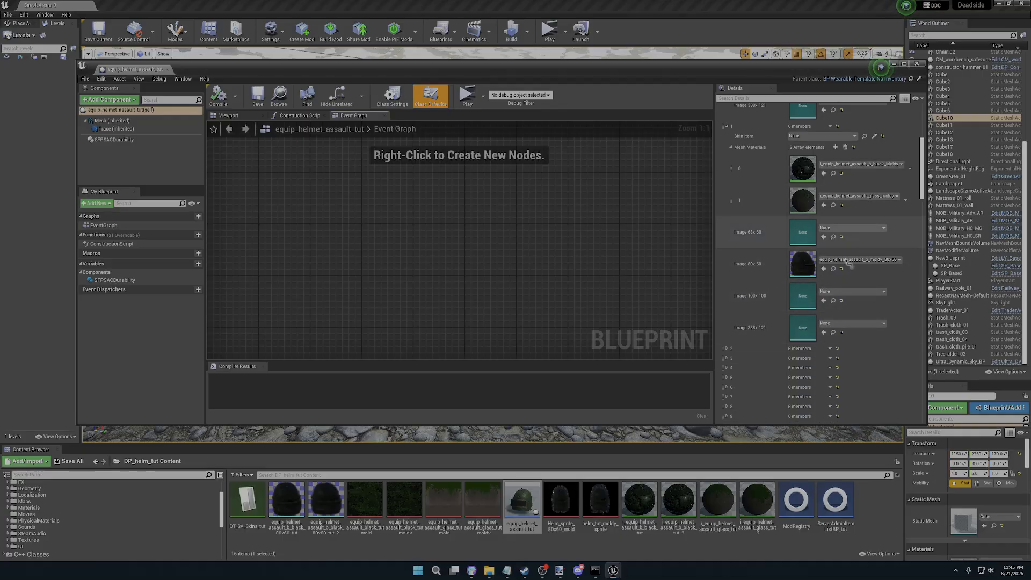
scroll(769, 312, up, 4)
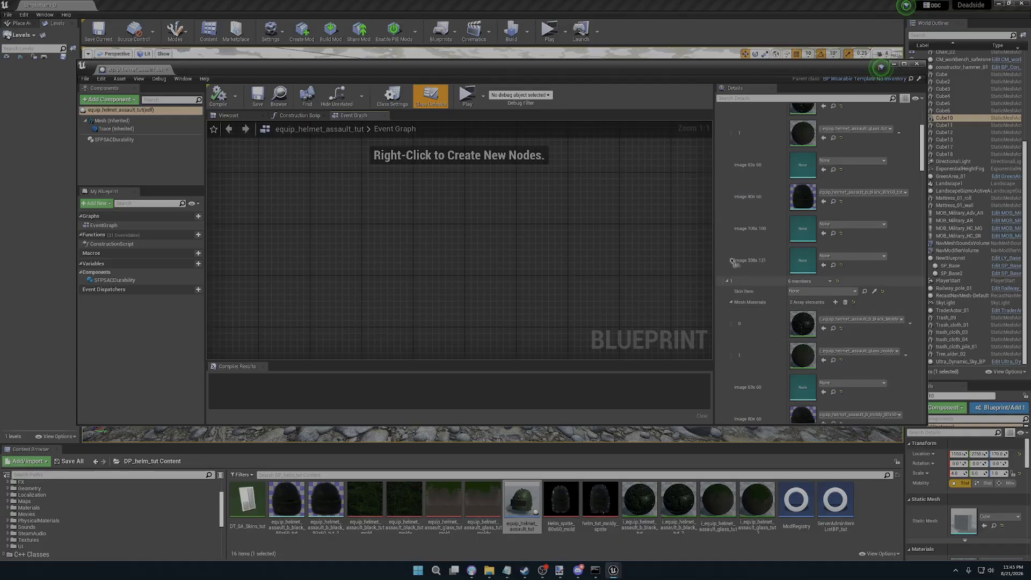
click(325, 502)
click(639, 502)
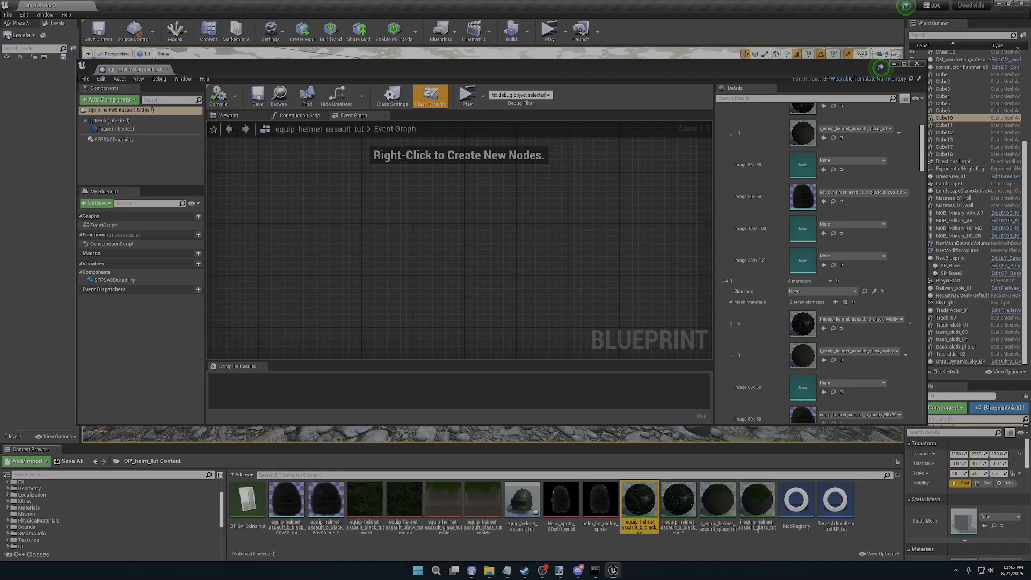
click(917, 63)
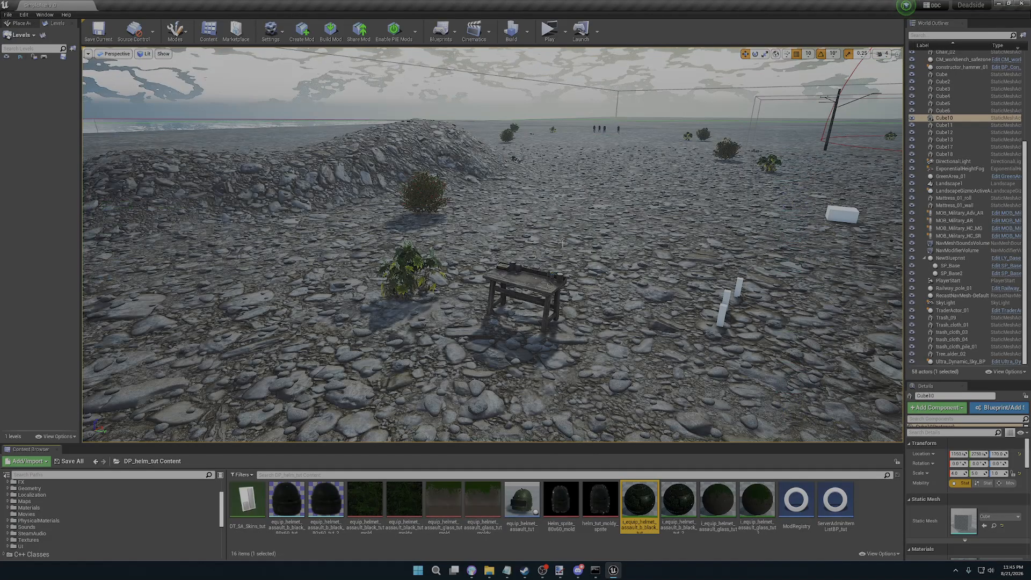
click(903, 203)
drag(904, 203, 931, 203)
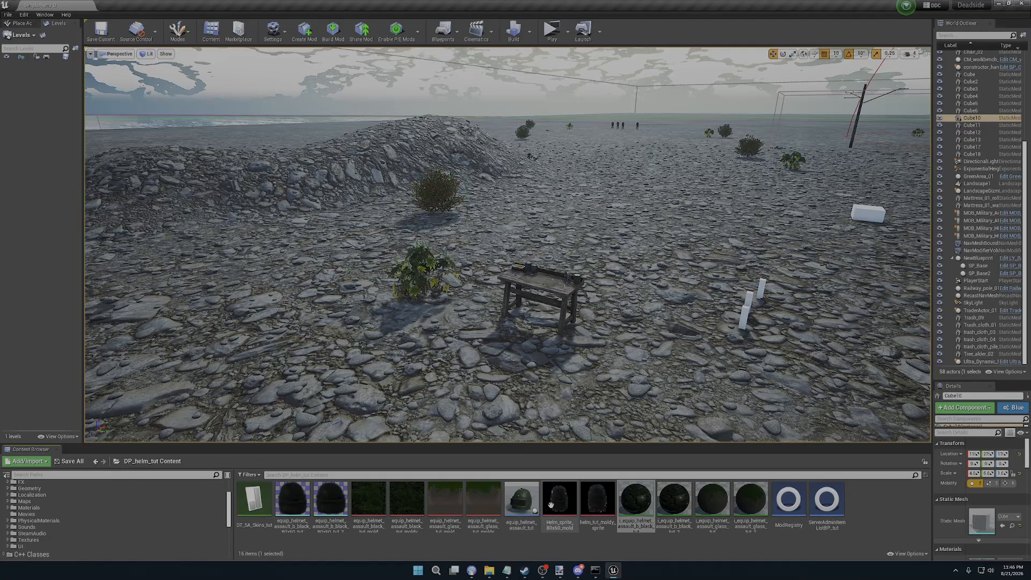
- Reopen equip_helmet_assault_tut, locate skin 0's two mesh materials and its 80x60 image among the folder's assets, and close the blueprint
double_click(521, 499)
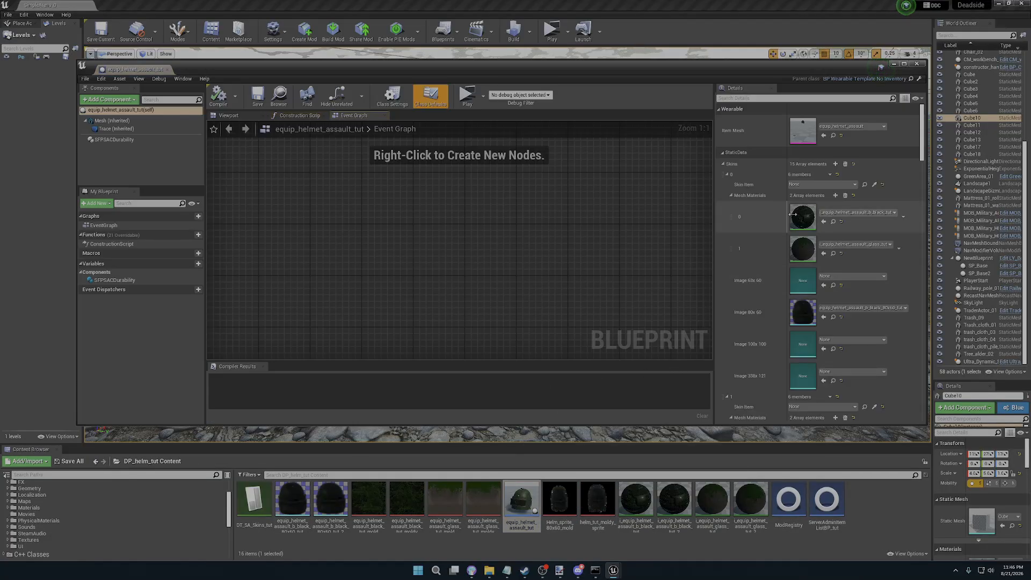
click(833, 221)
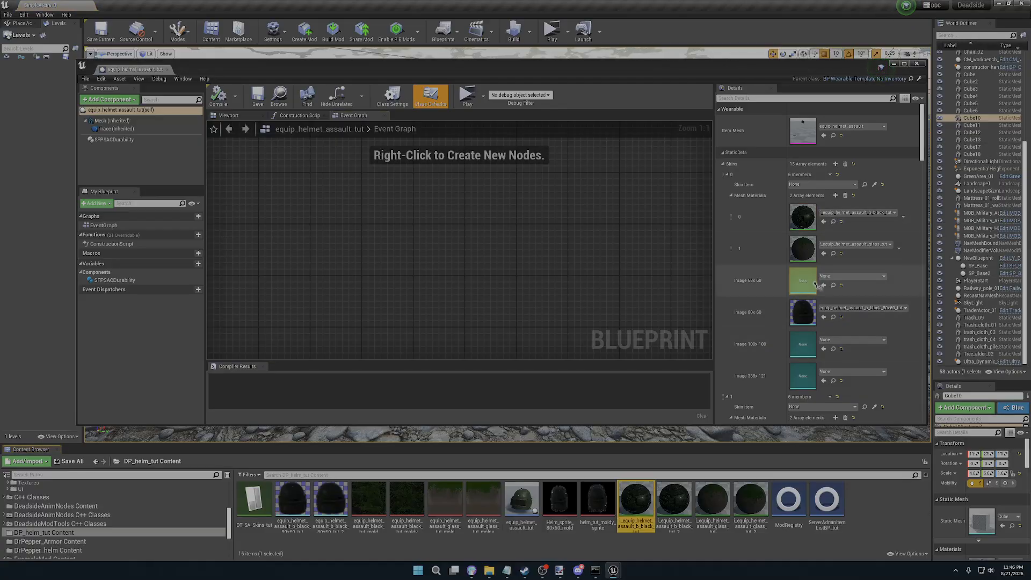
click(832, 252)
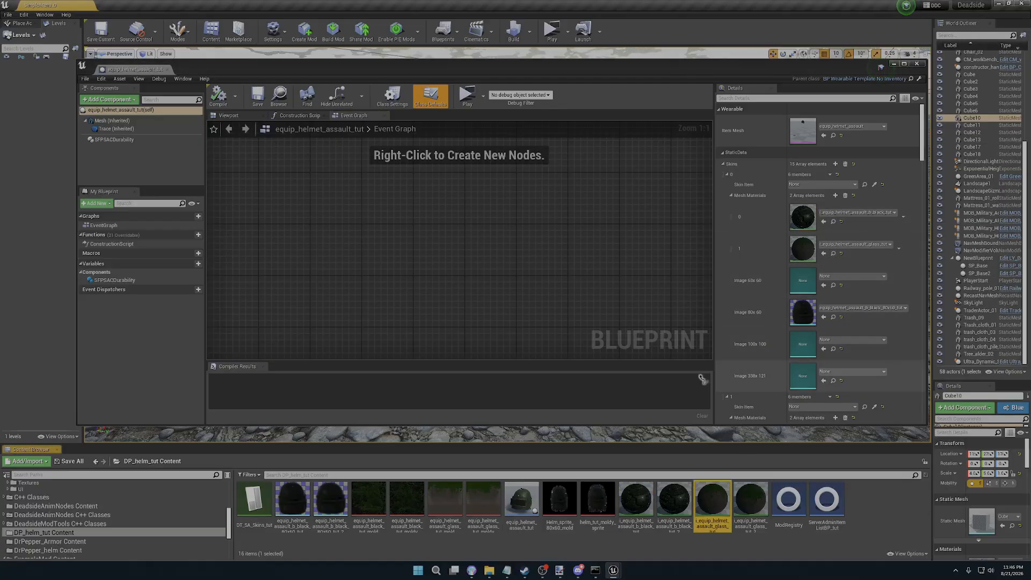
click(833, 316)
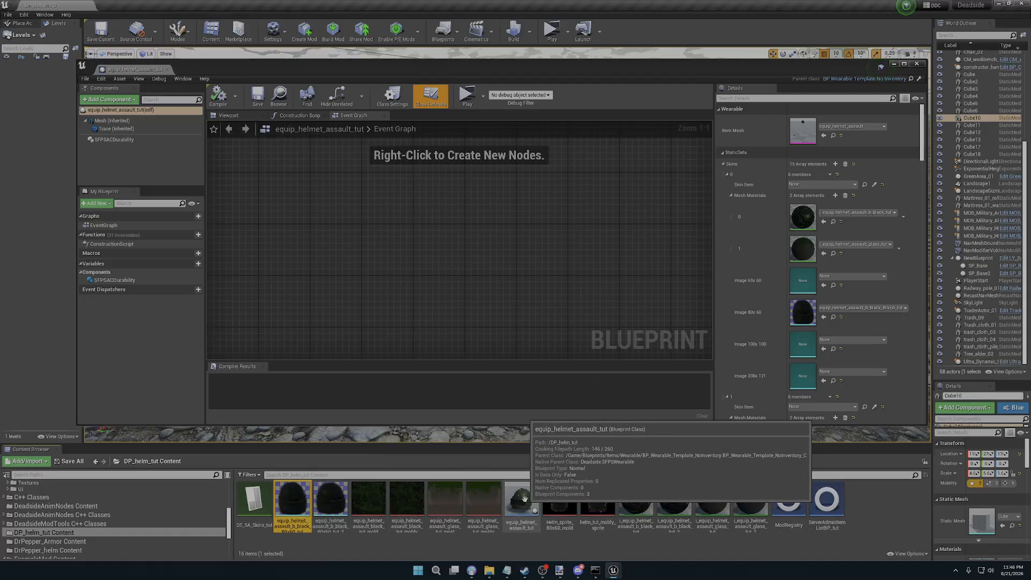
click(565, 501)
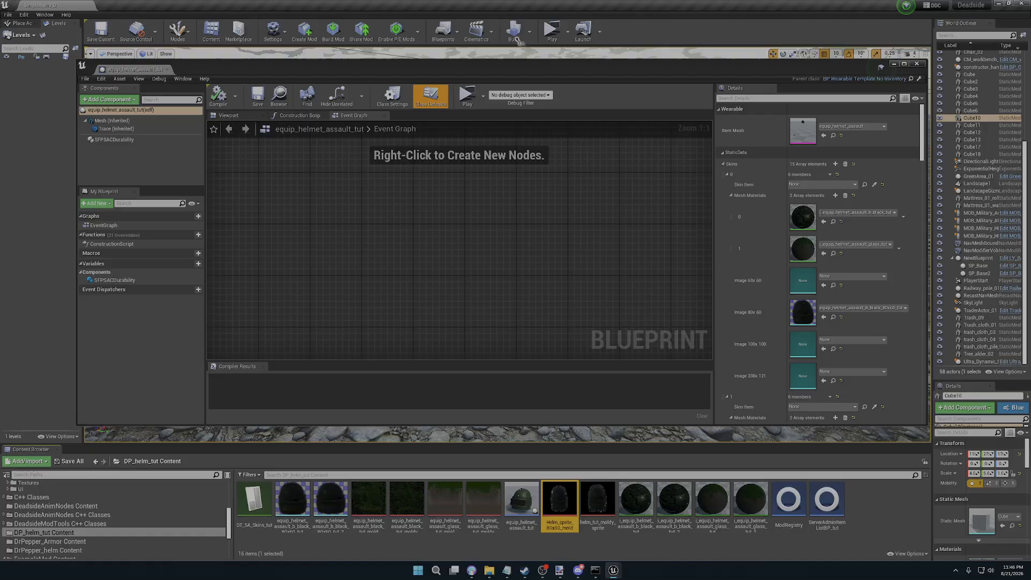
click(919, 68)
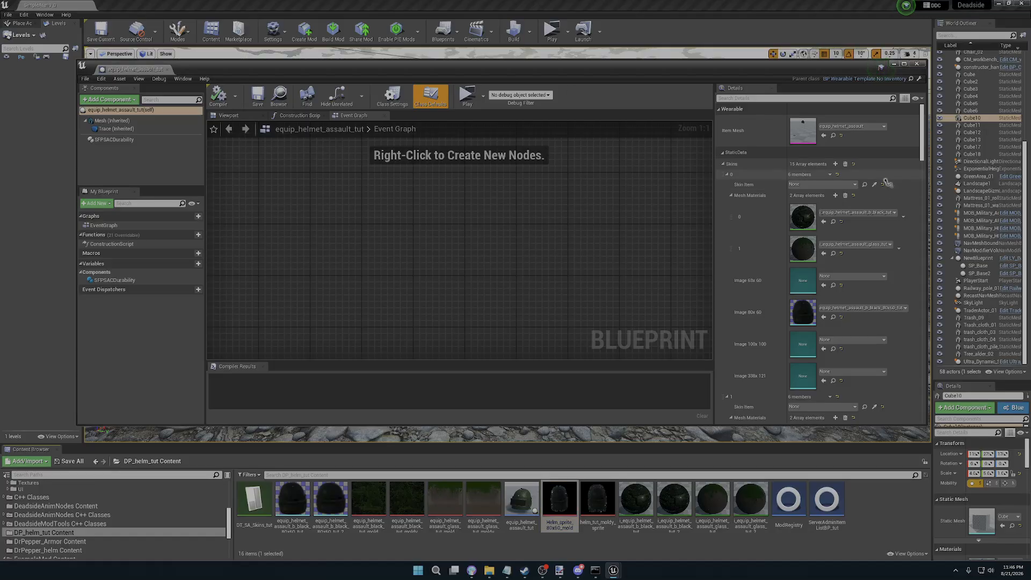
click(917, 64)
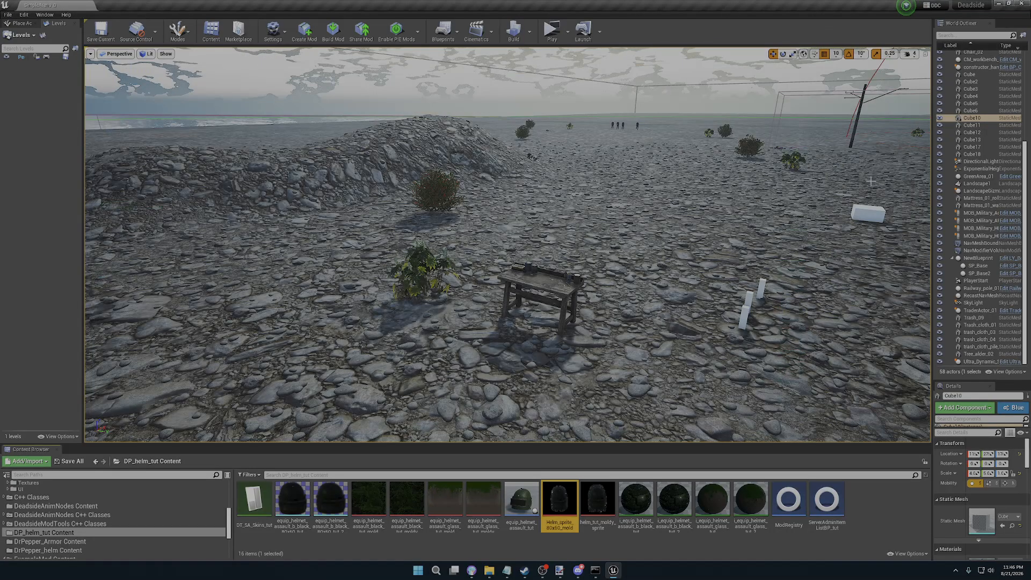
- Enlarge the Content Browser and compare the assets in the DrPepper_Armor Content and DP_helm_tut Content folders
right_drag(495, 348, 407, 344)
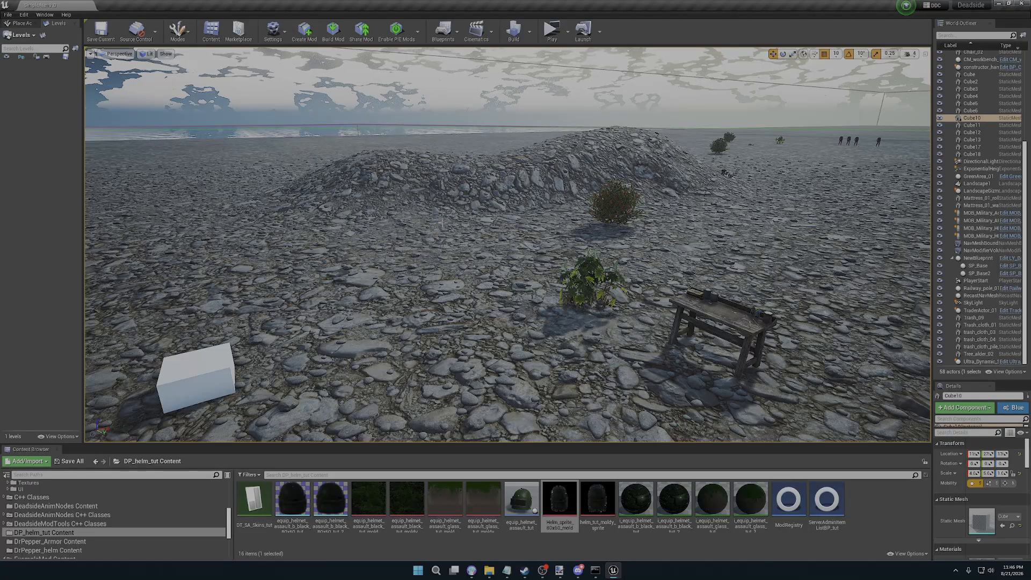
right_drag(442, 222, 543, 219)
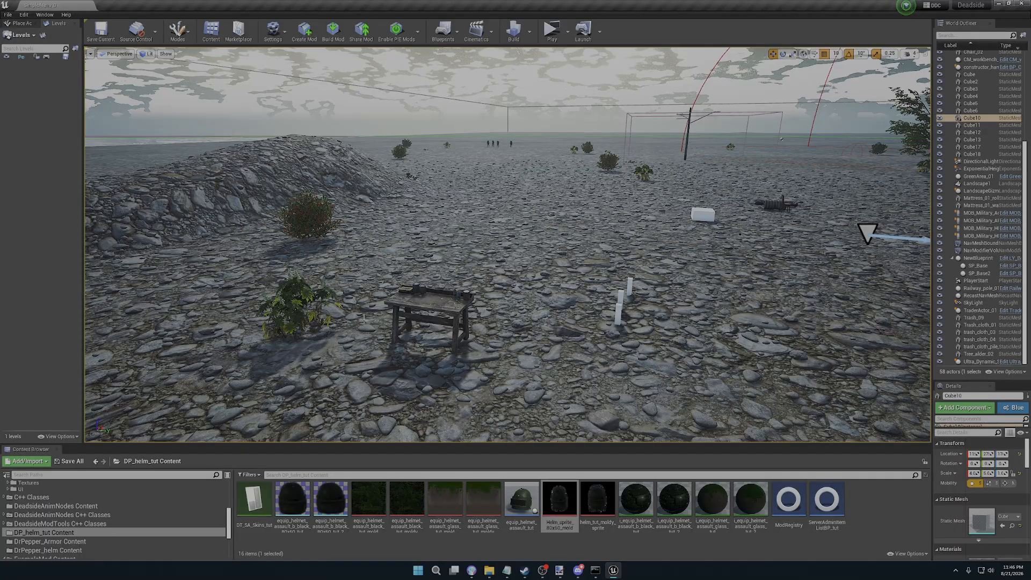
drag(649, 445, 649, 385)
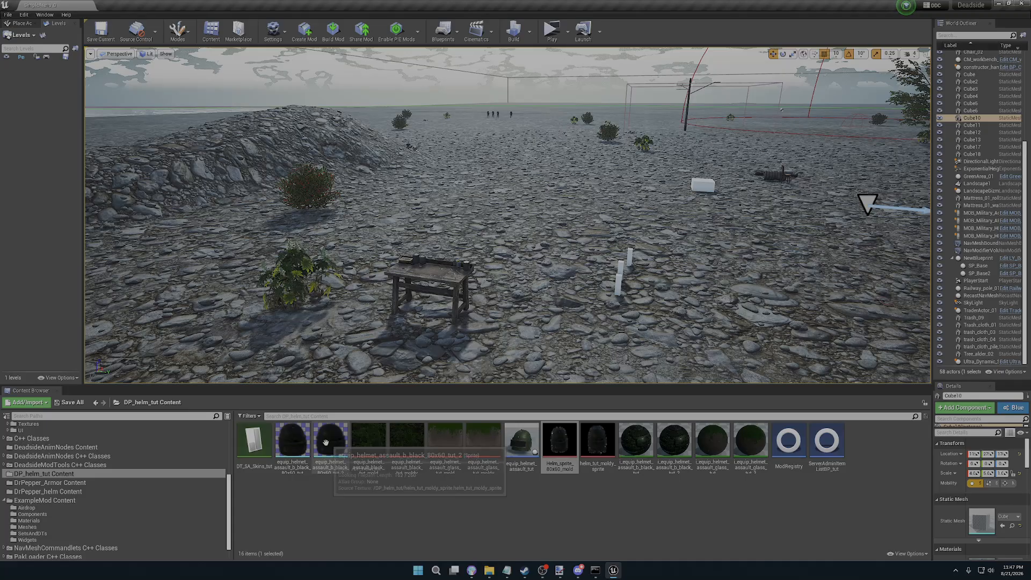
click(50, 482)
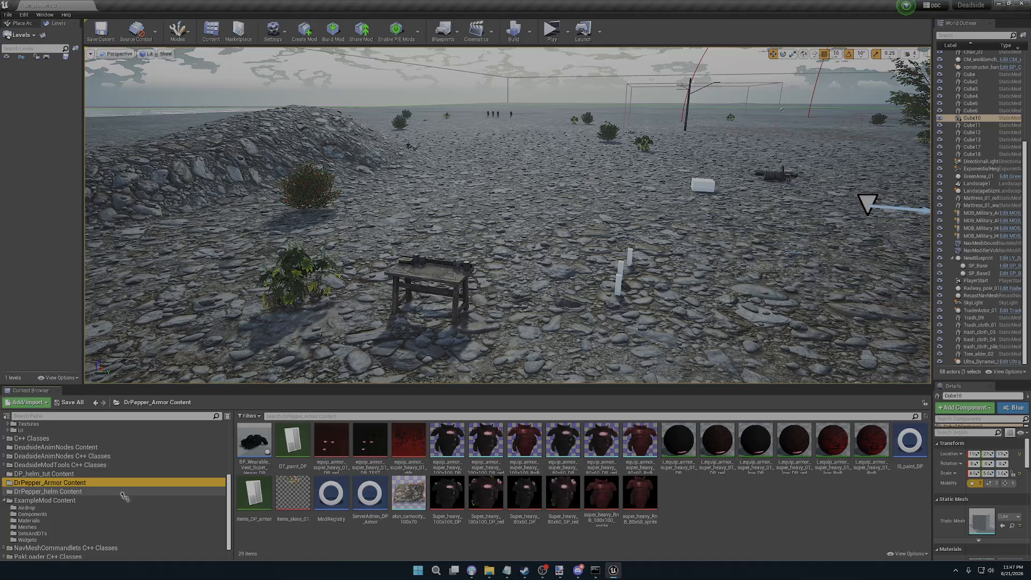
click(63, 475)
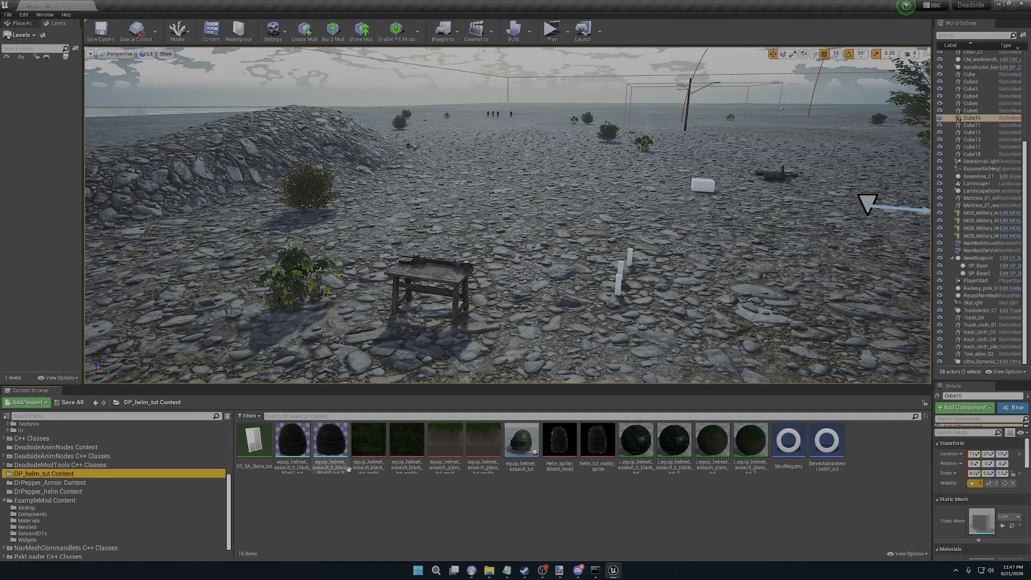
mouse_move(592, 471)
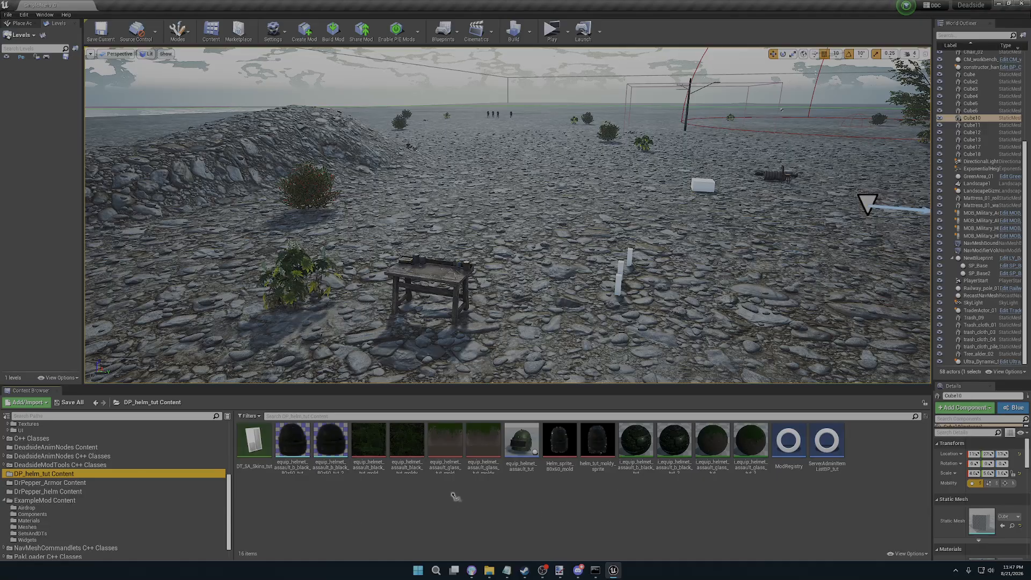
- Review the Change wearable skin nodes in the DrPepper_Armor ModRegistry, close the blueprint, and make the Content Browser slightly shorter
click(65, 483)
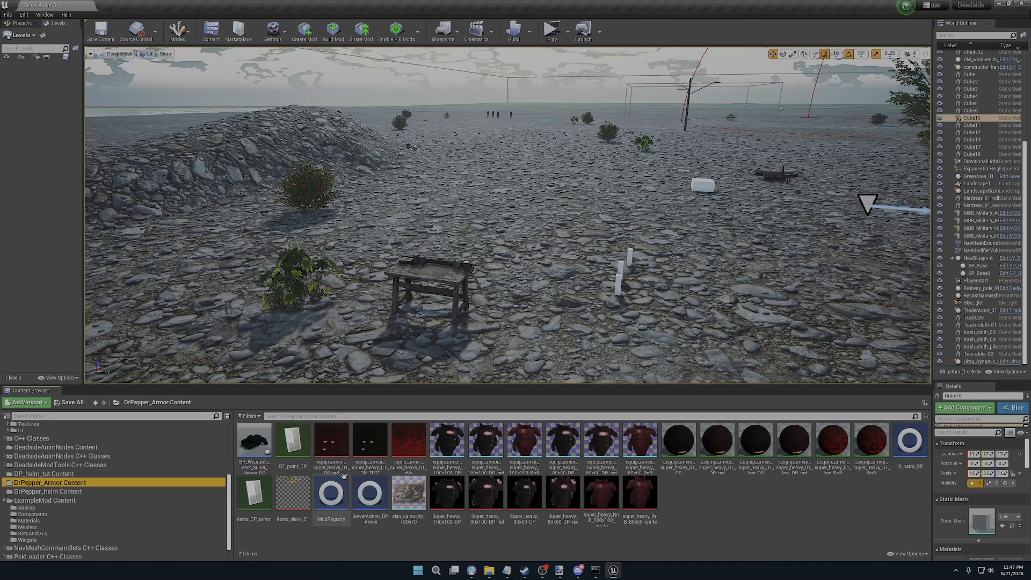
right_click(754, 504)
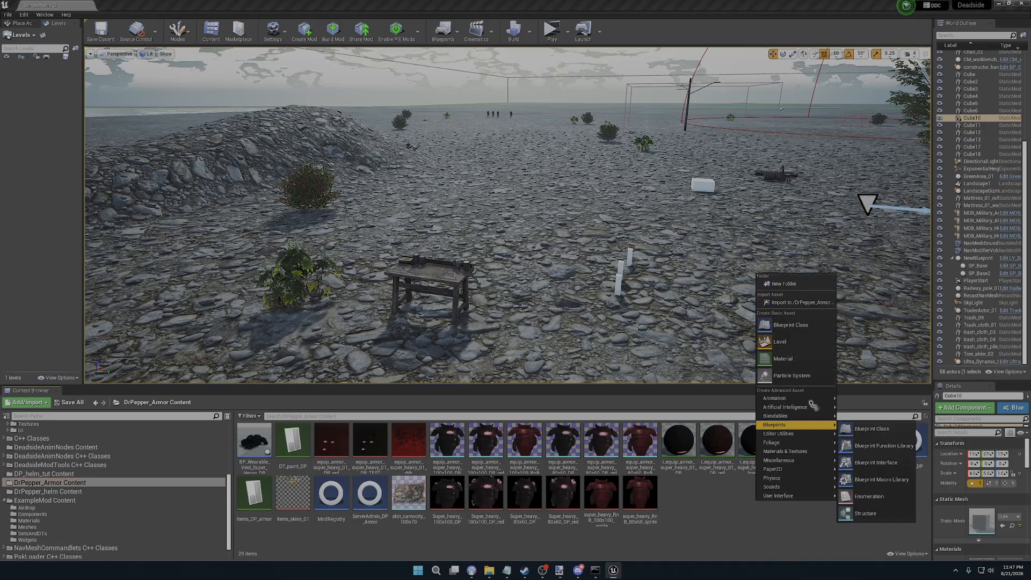
click(713, 533)
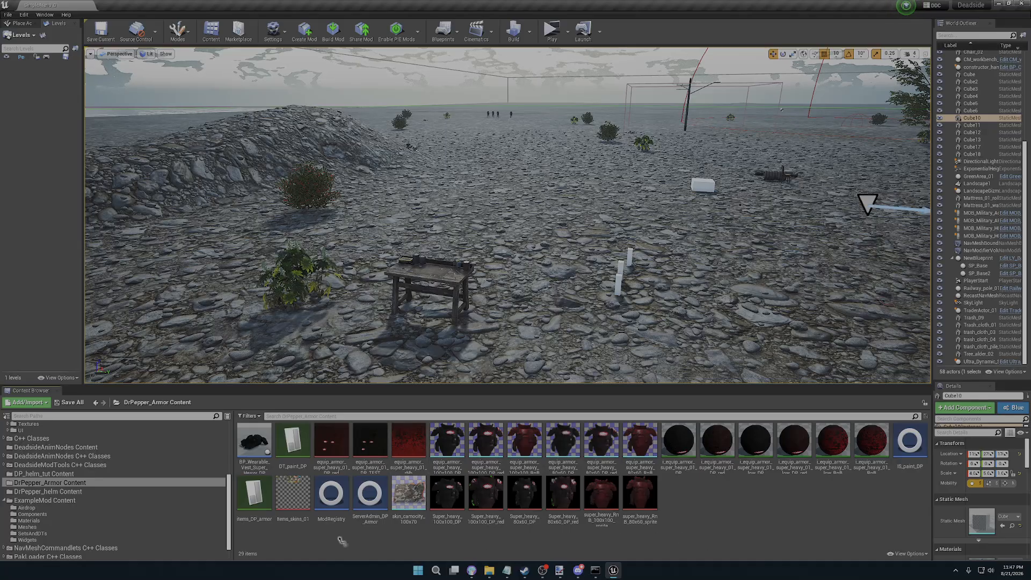
mouse_move(320, 506)
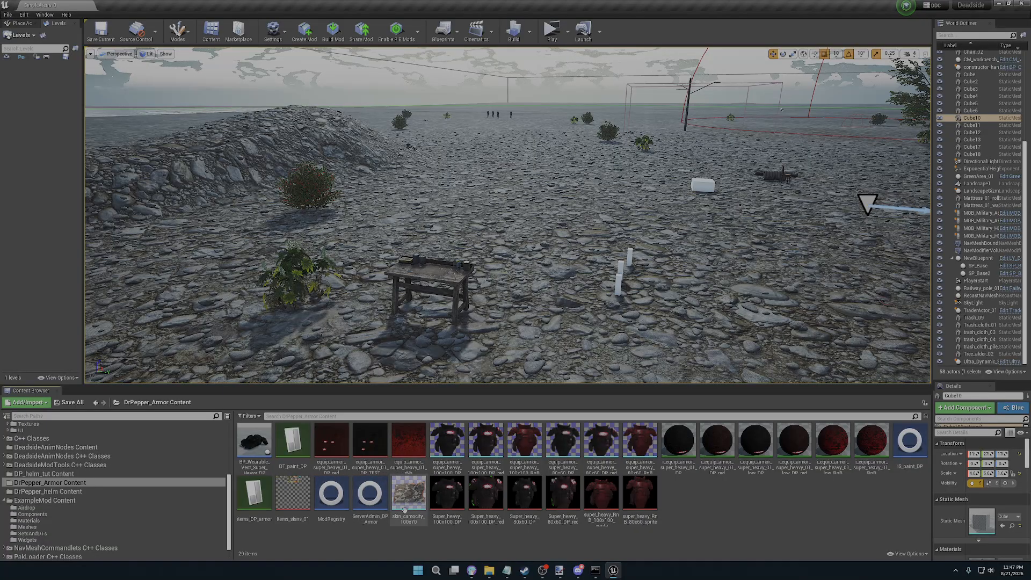
double_click(331, 493)
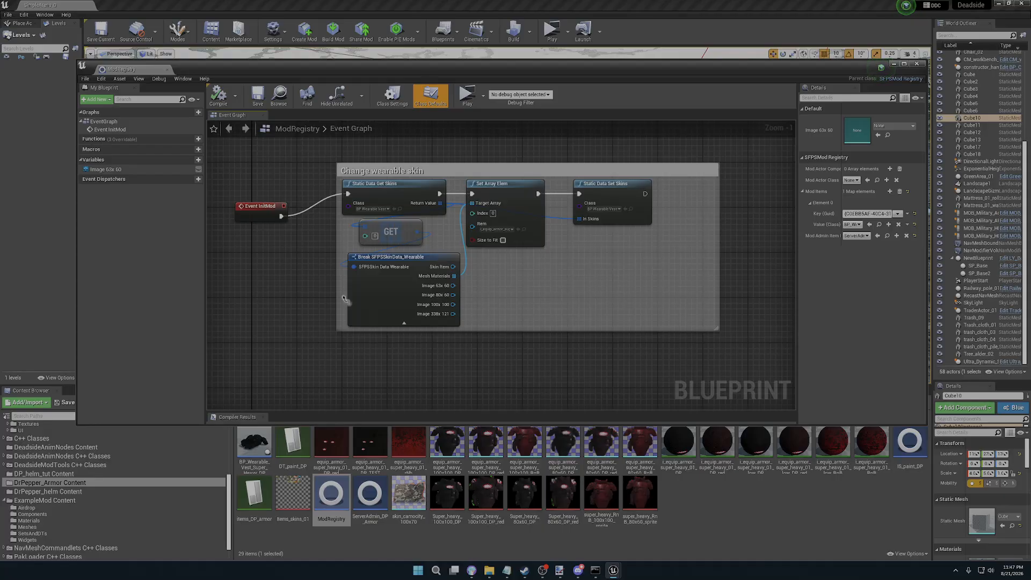
click(916, 64)
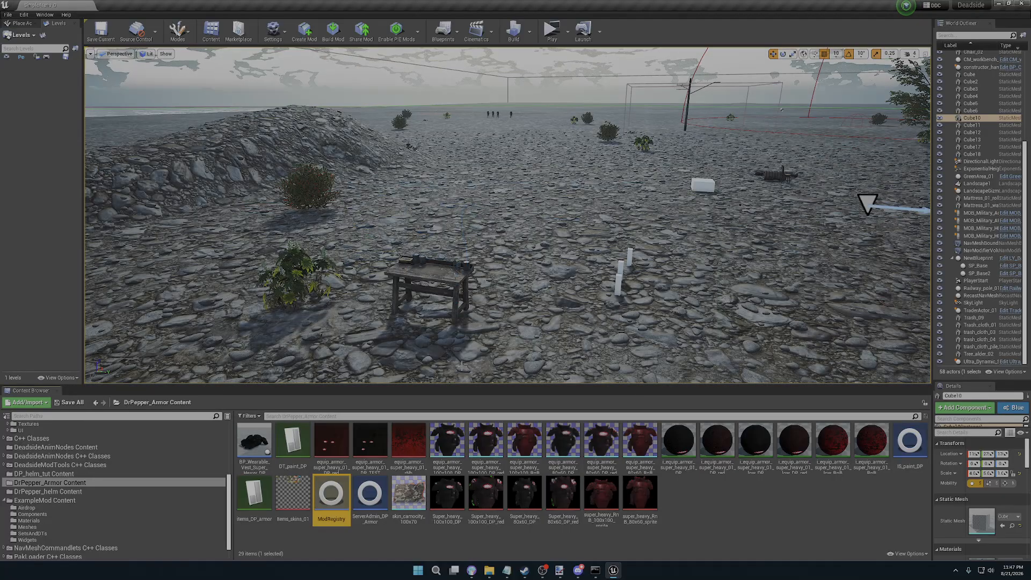
drag(584, 387, 592, 400)
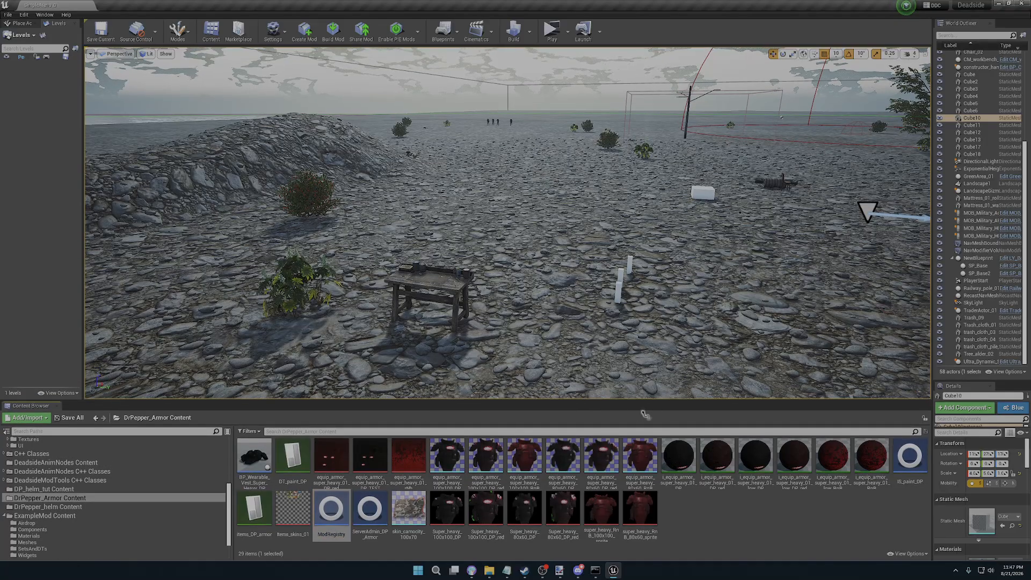